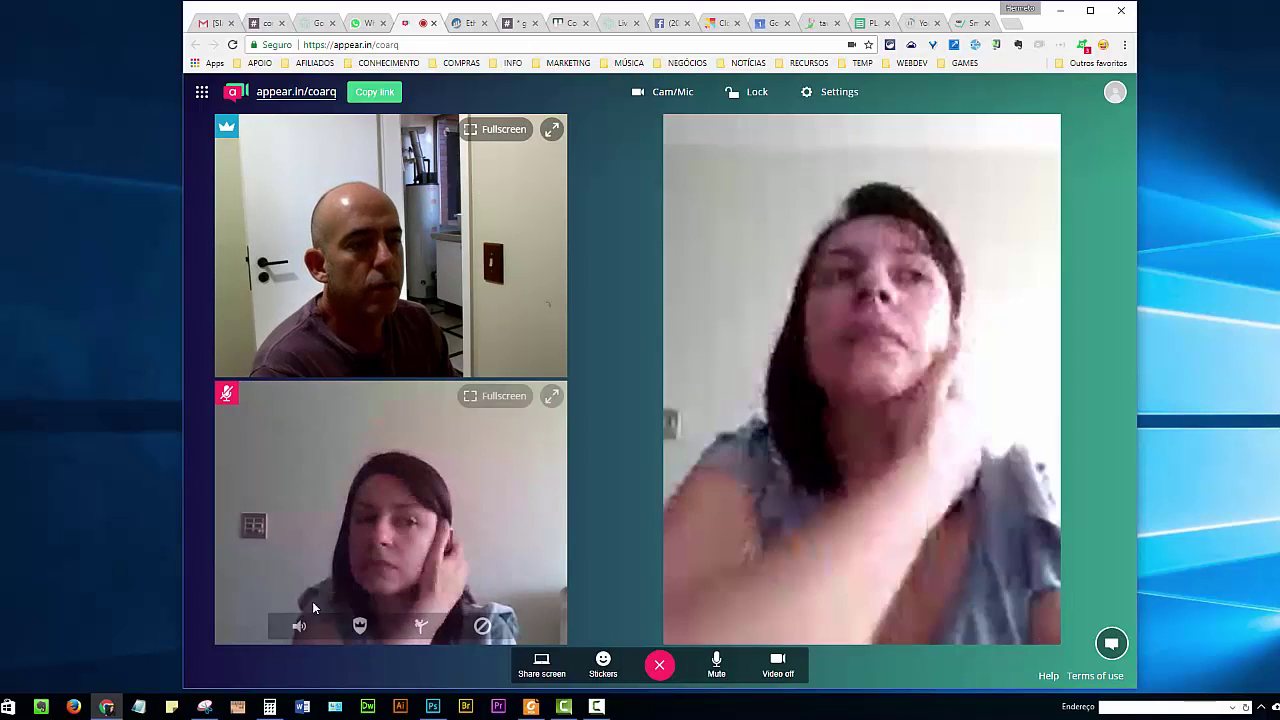
Step: Bring the project folder window to the front and shift it slightly right
mouse_move(41, 706)
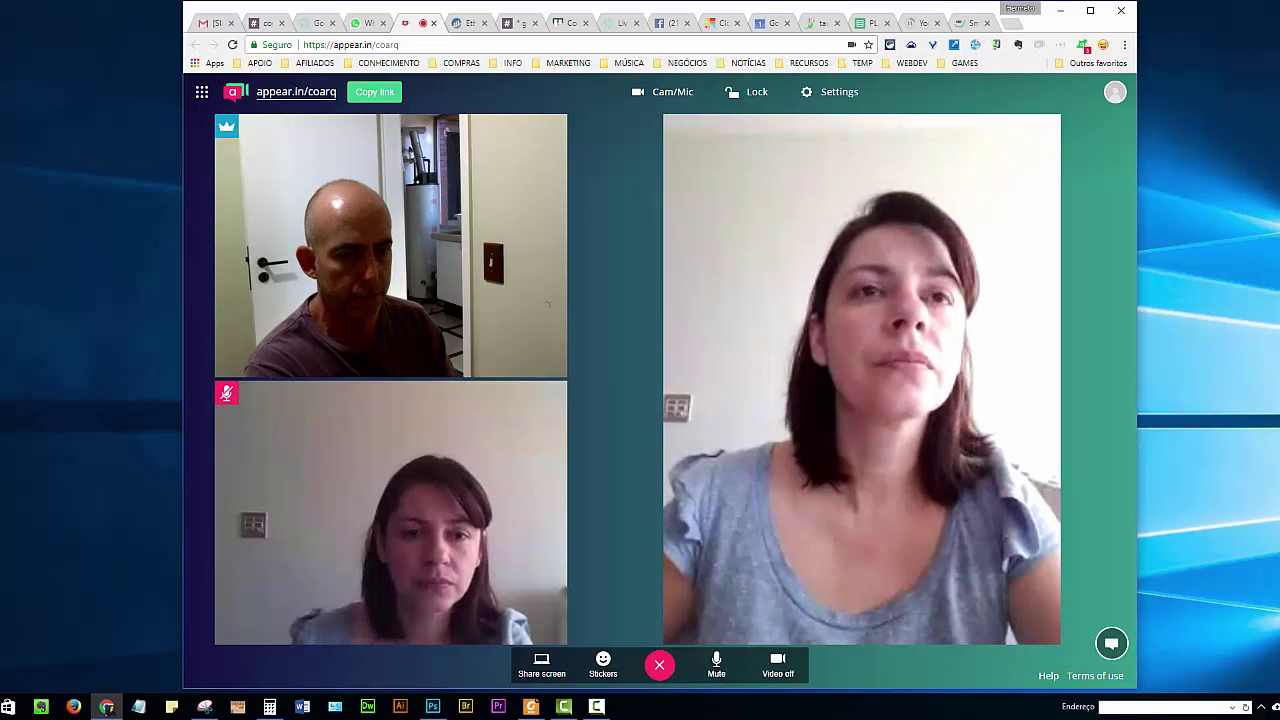
left_click(15, 655)
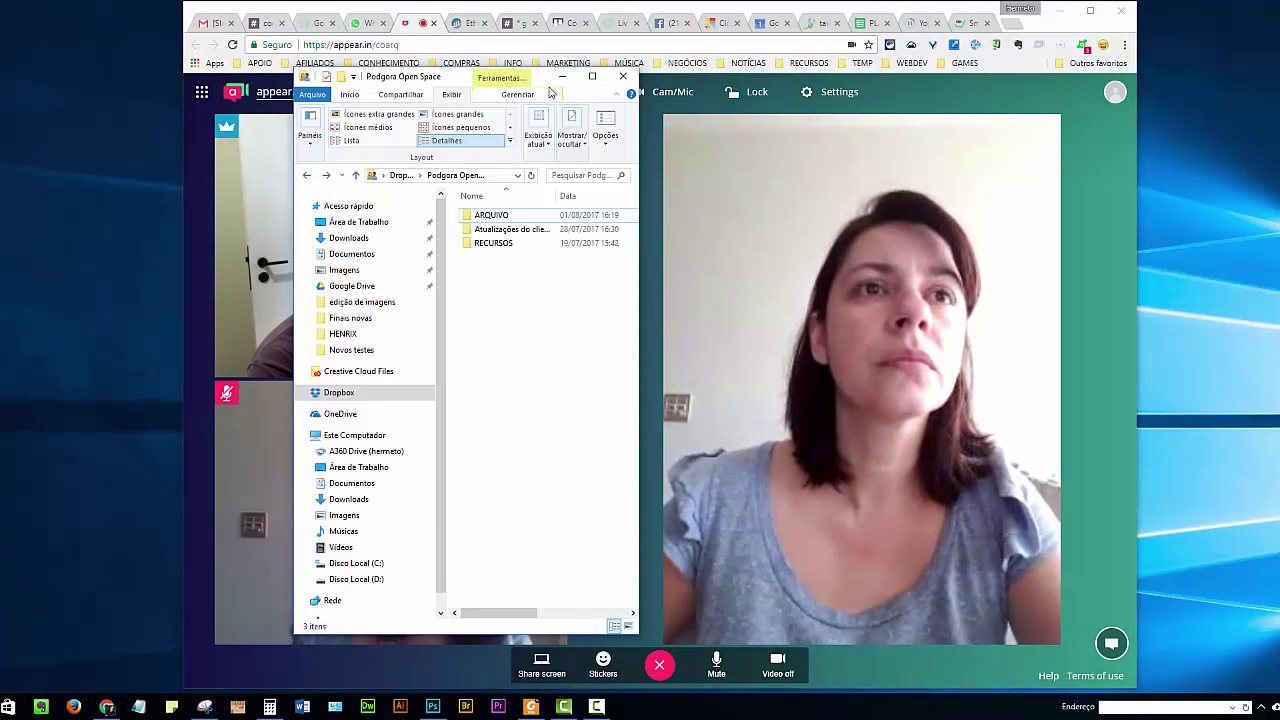
left_click_drag(543, 81, 578, 90)
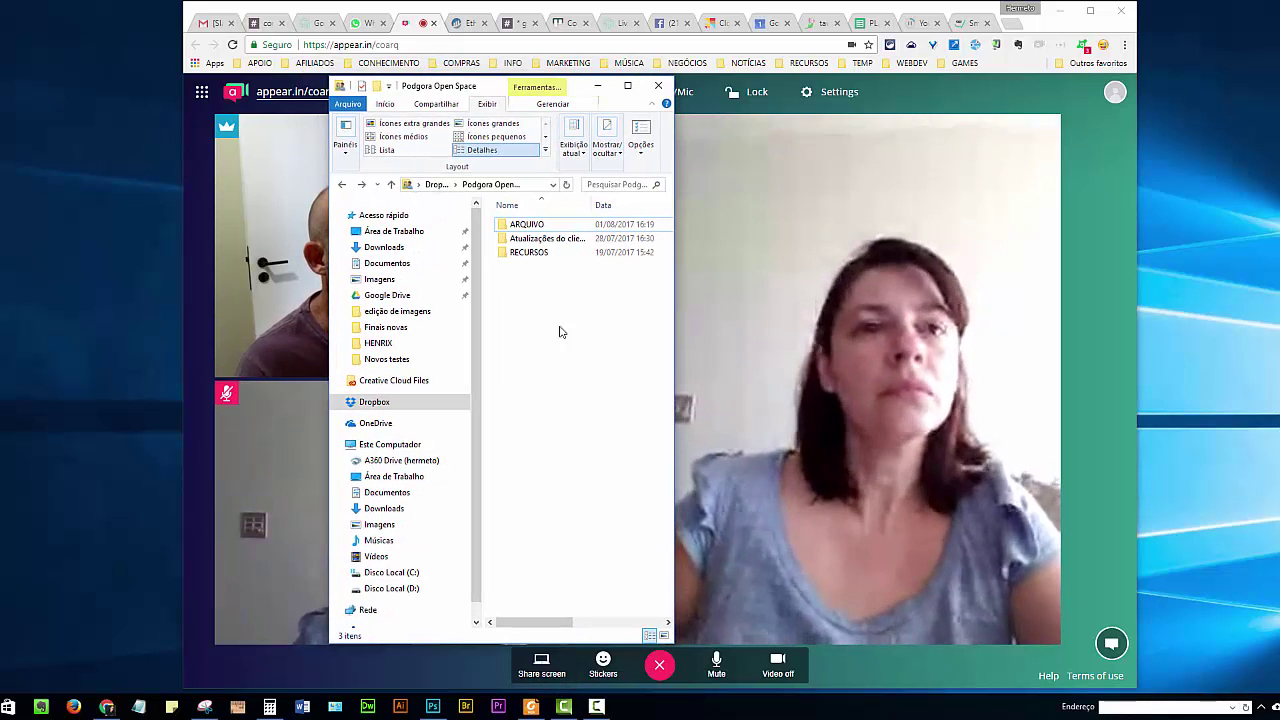
Step: Share the whole second screen (Tela 2) with the call and dismiss the notice
left_click(543, 665)
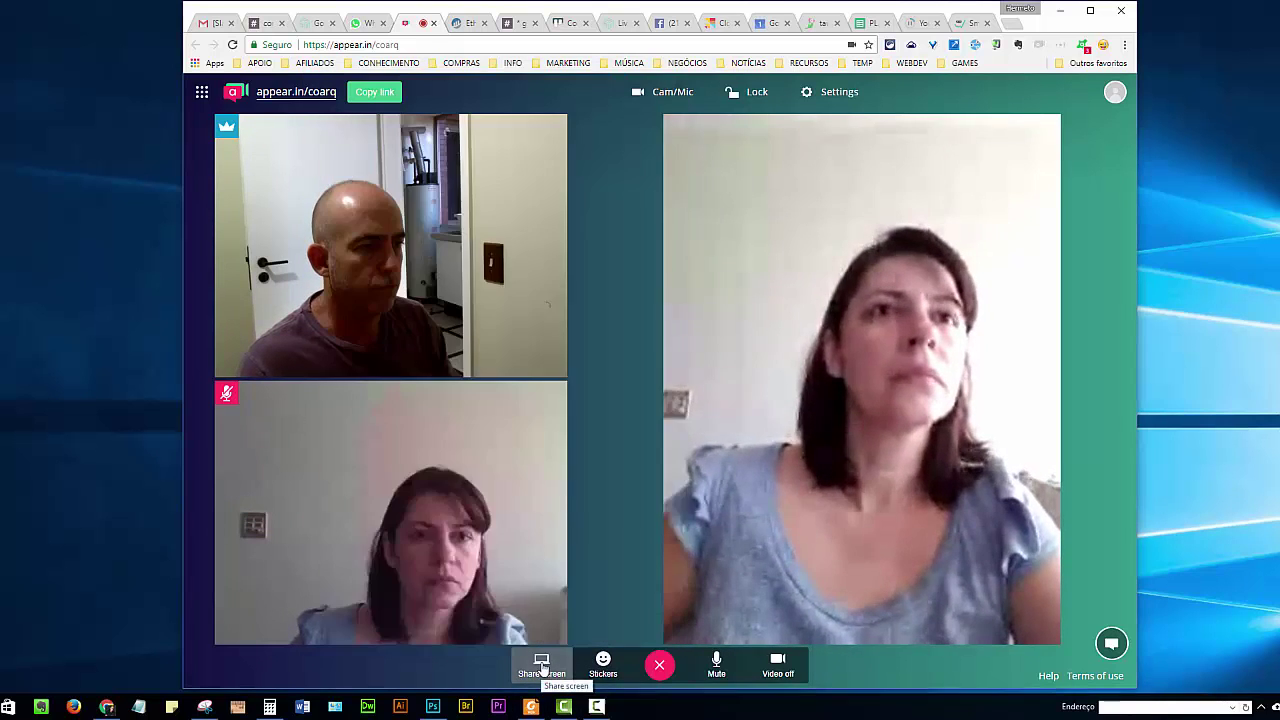
left_click(758, 348)
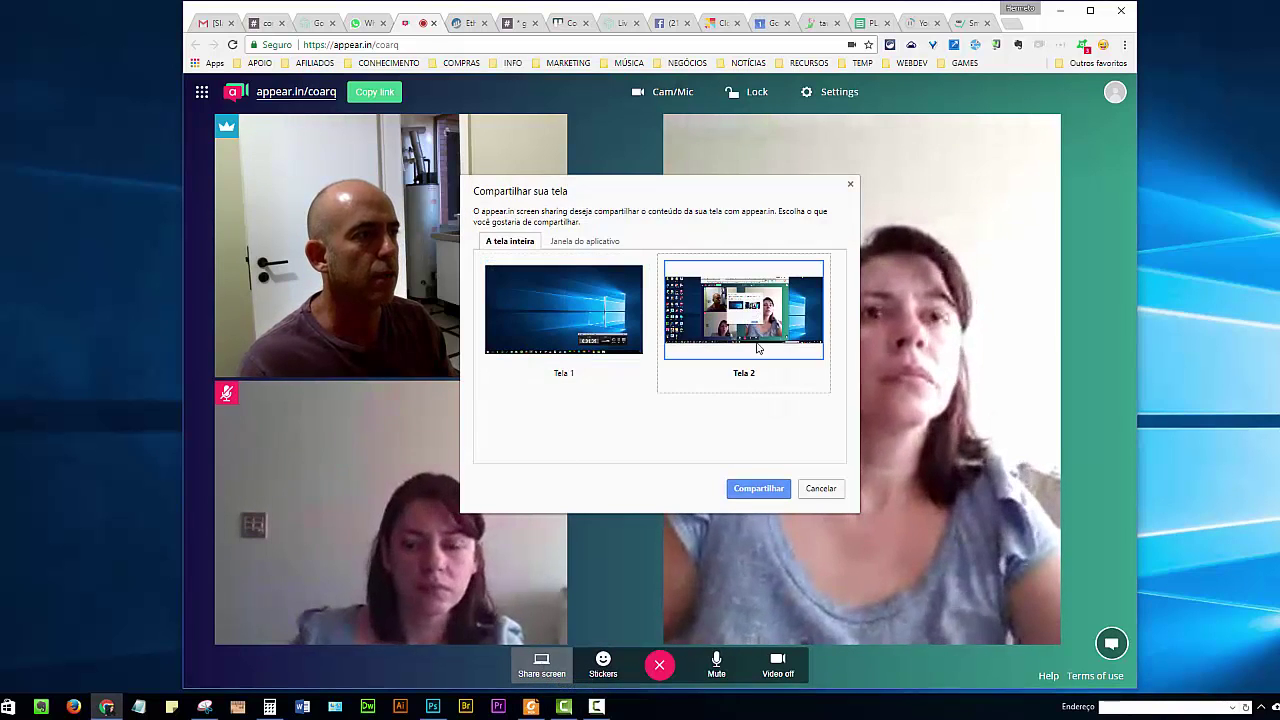
left_click(758, 488)
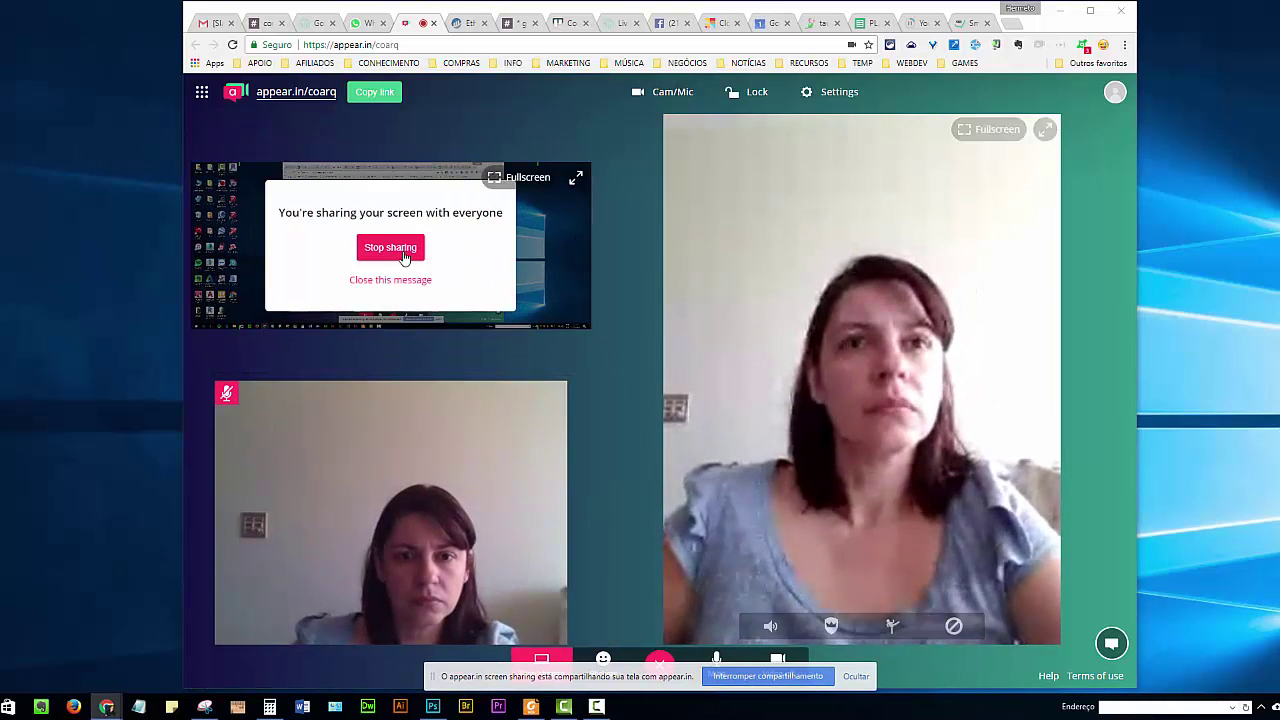
left_click(405, 285)
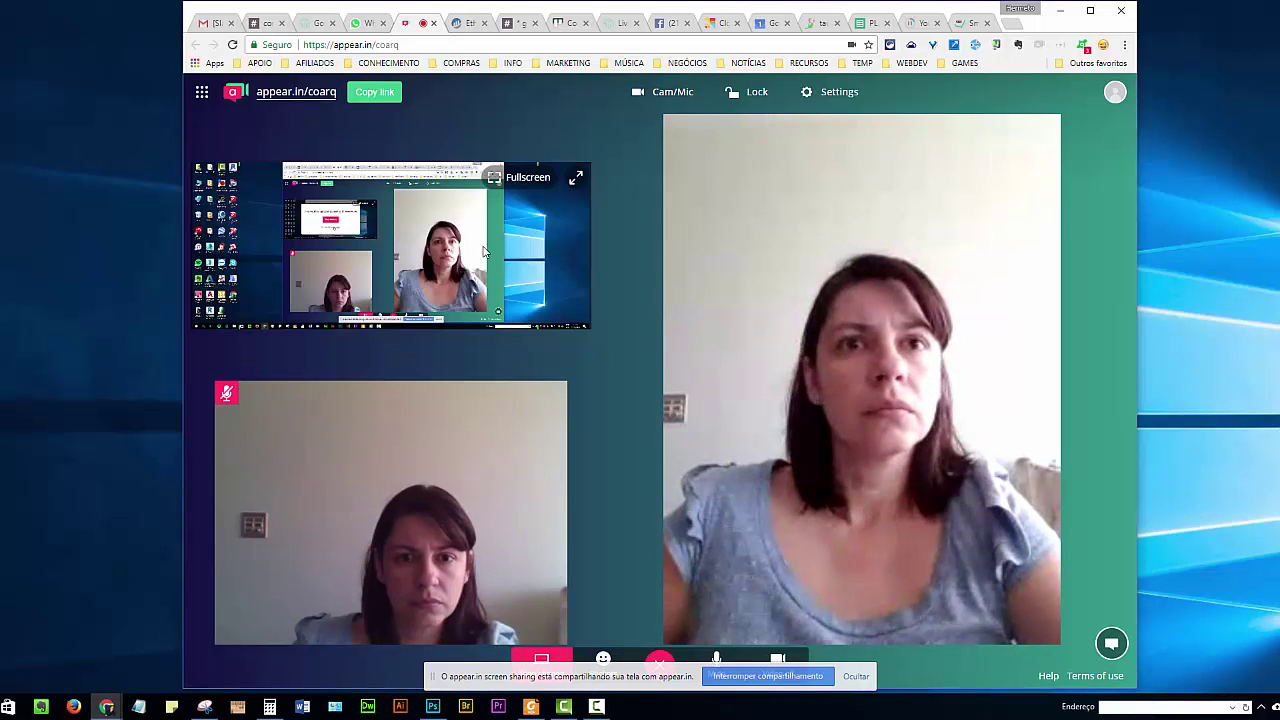
Step: Hide the call, then move and widen the Dropbox window to reveal the Tipo column
left_click(1057, 10)
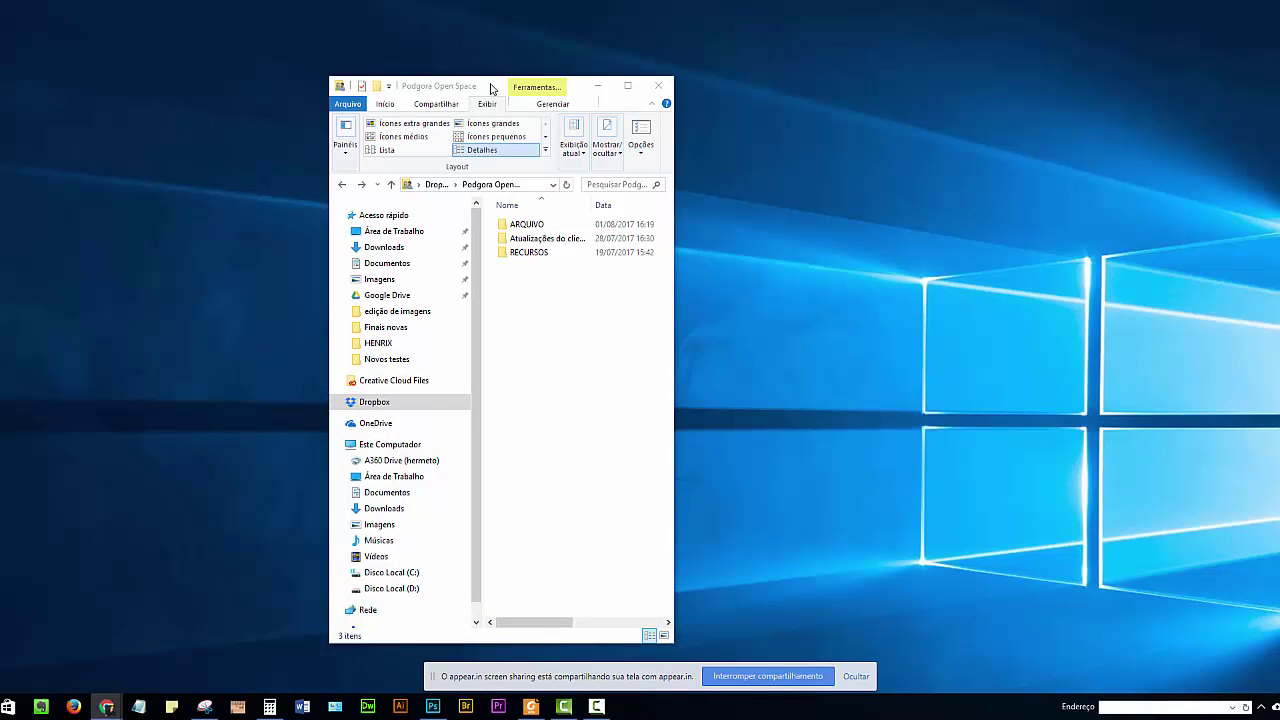
left_click_drag(491, 88, 665, 78)
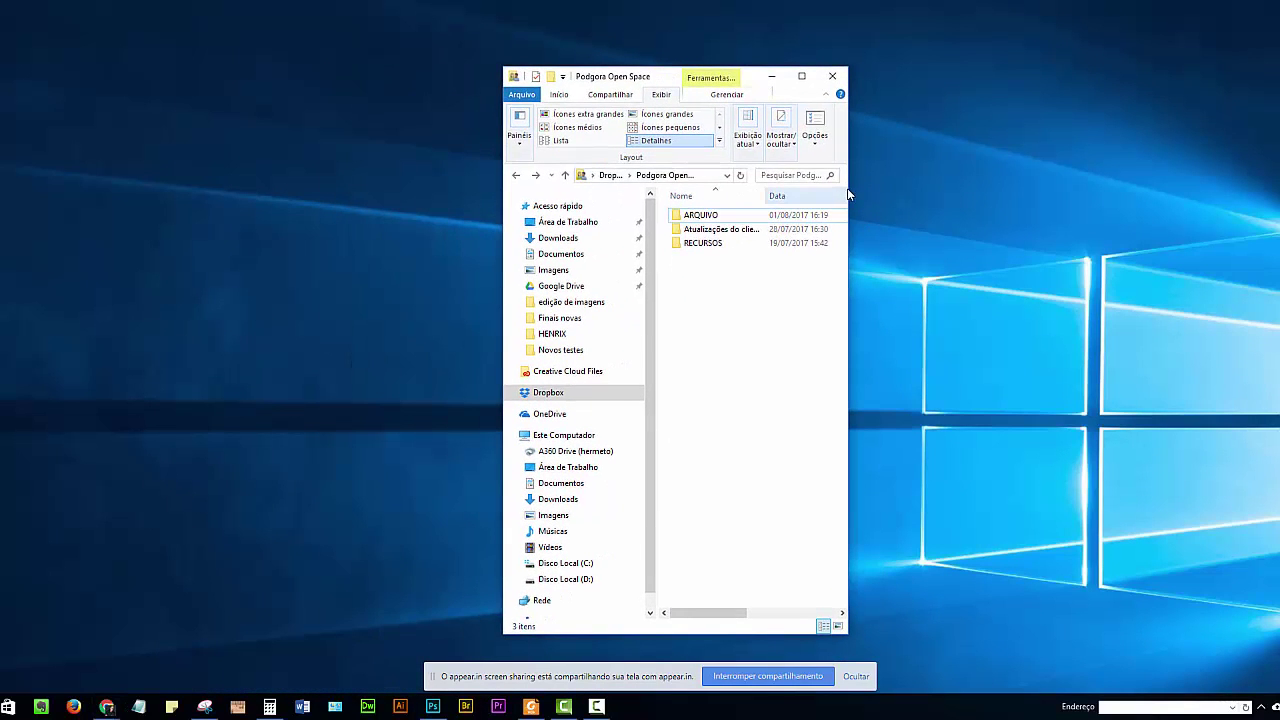
left_click_drag(846, 195, 950, 195)
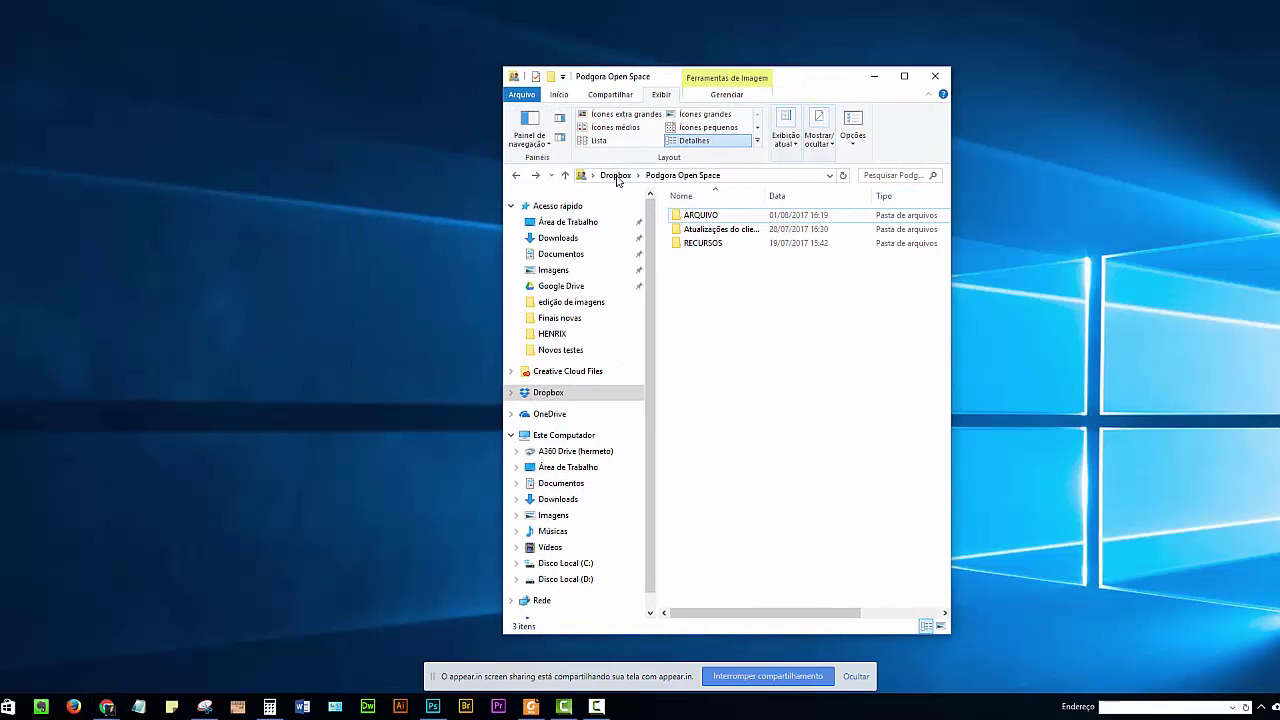
Step: Browse into Podgora Open Space and back to Dropbox, then return to the appear.in call
left_click(754, 437)
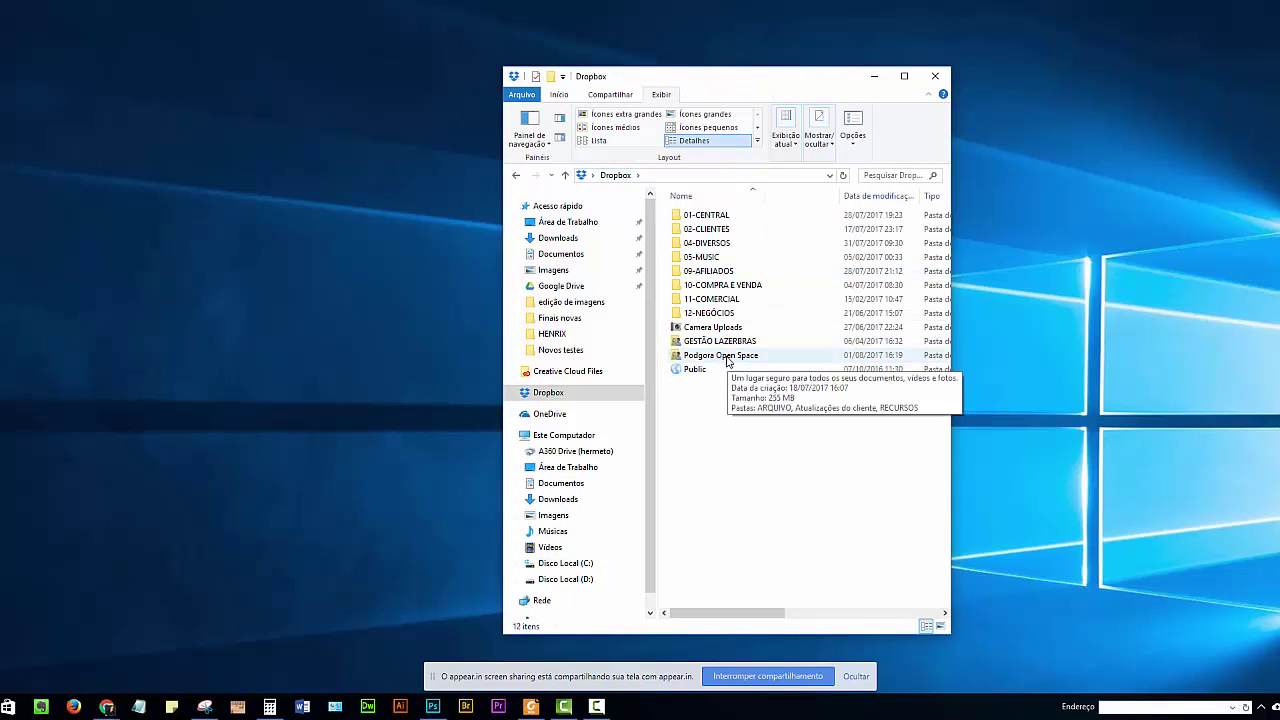
double_click(727, 358)
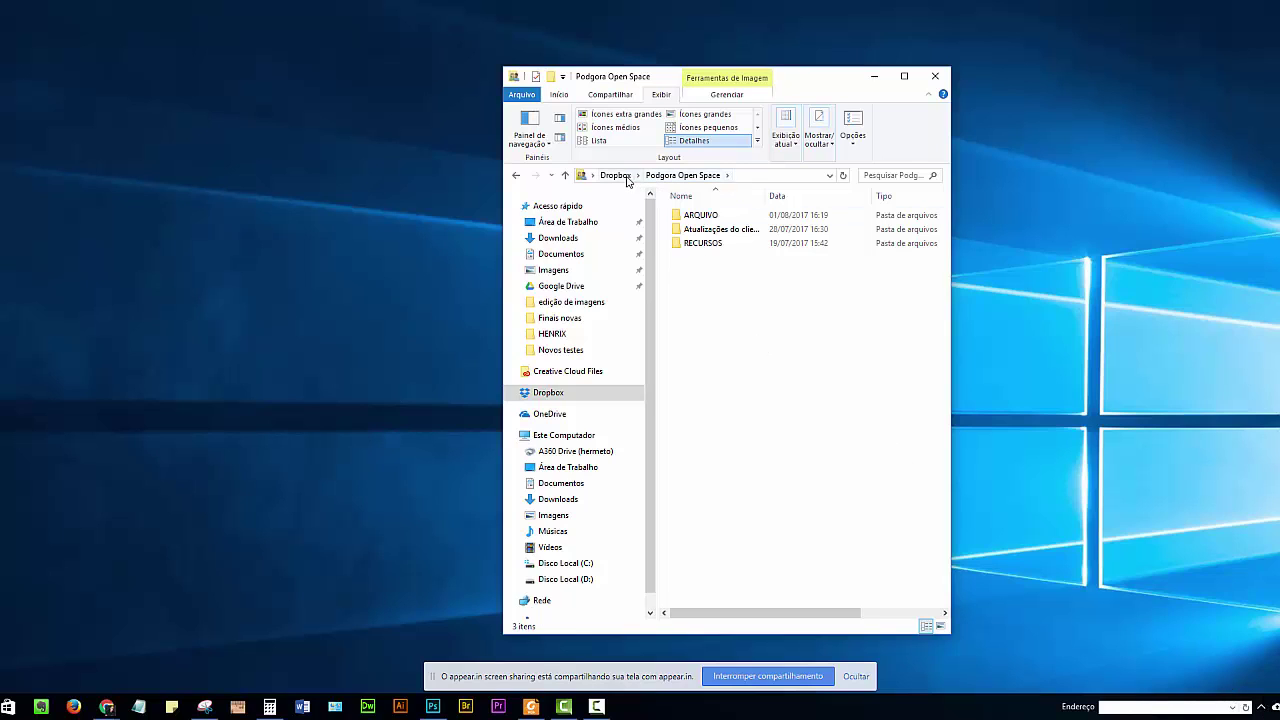
left_click(617, 176)
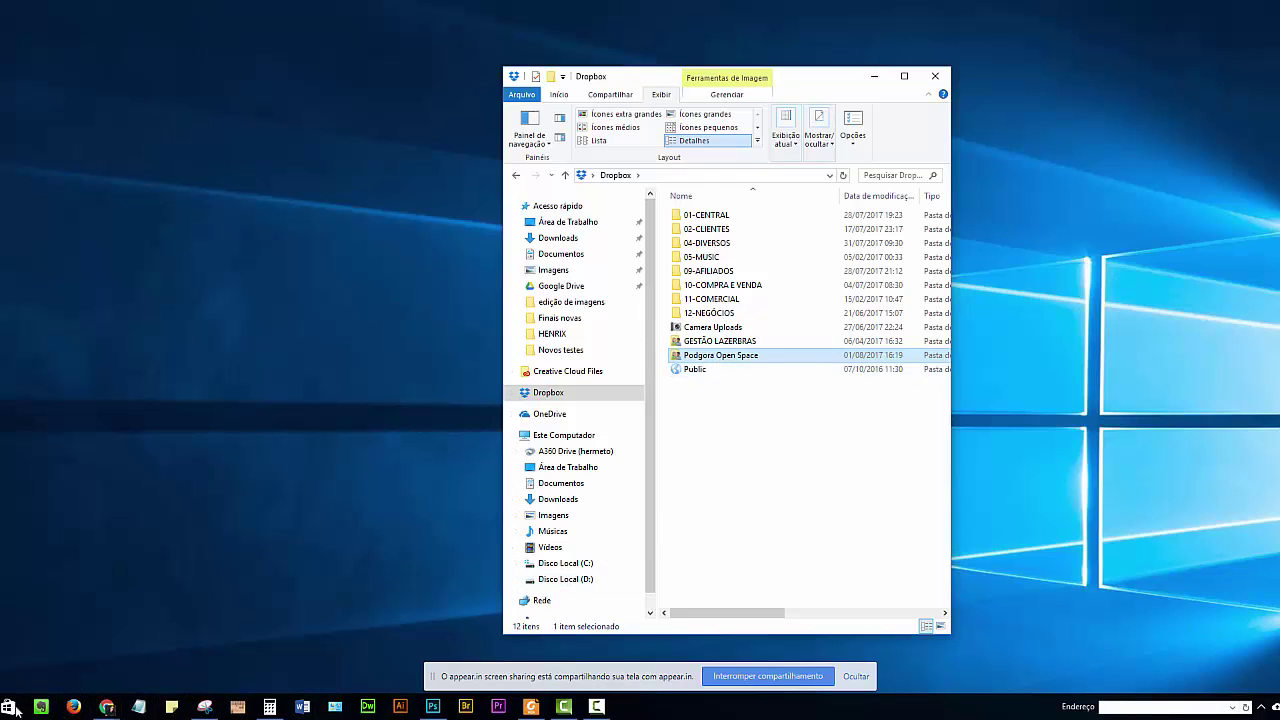
left_click(106, 706)
left_click(34, 660)
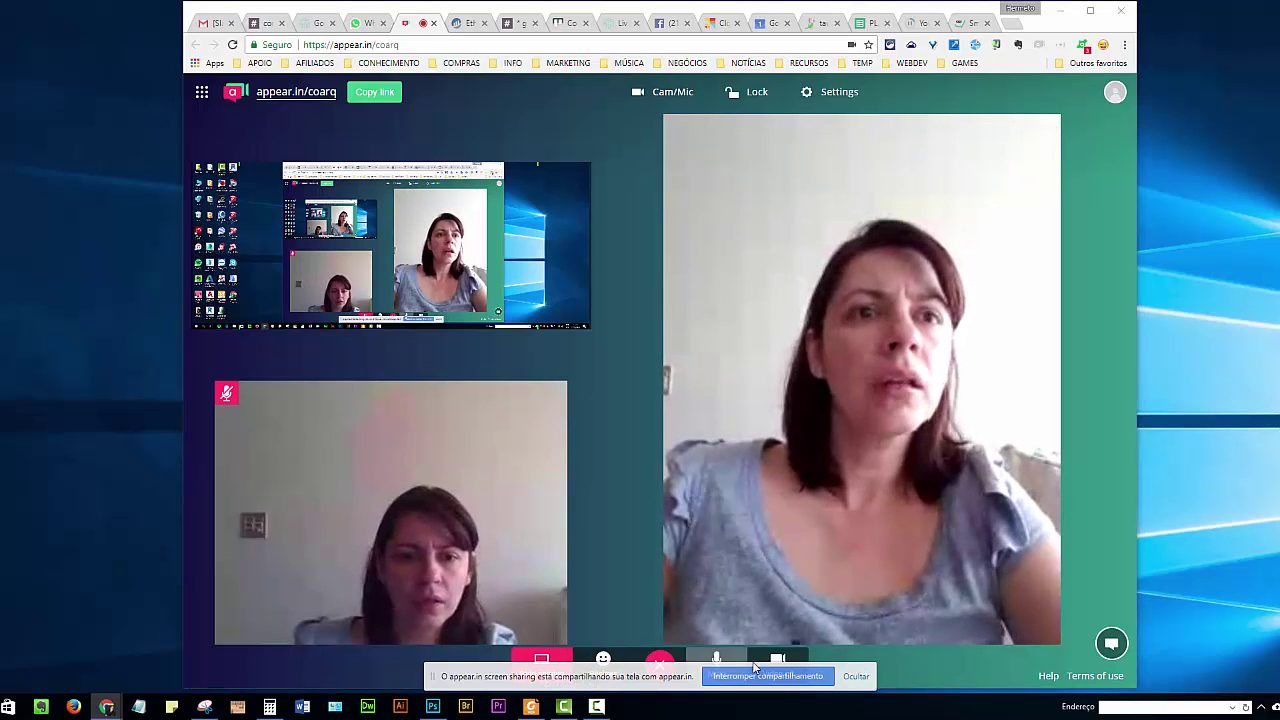
Step: End the screen share with Interromper compartilhamento in the appear.in call
left_click(542, 659)
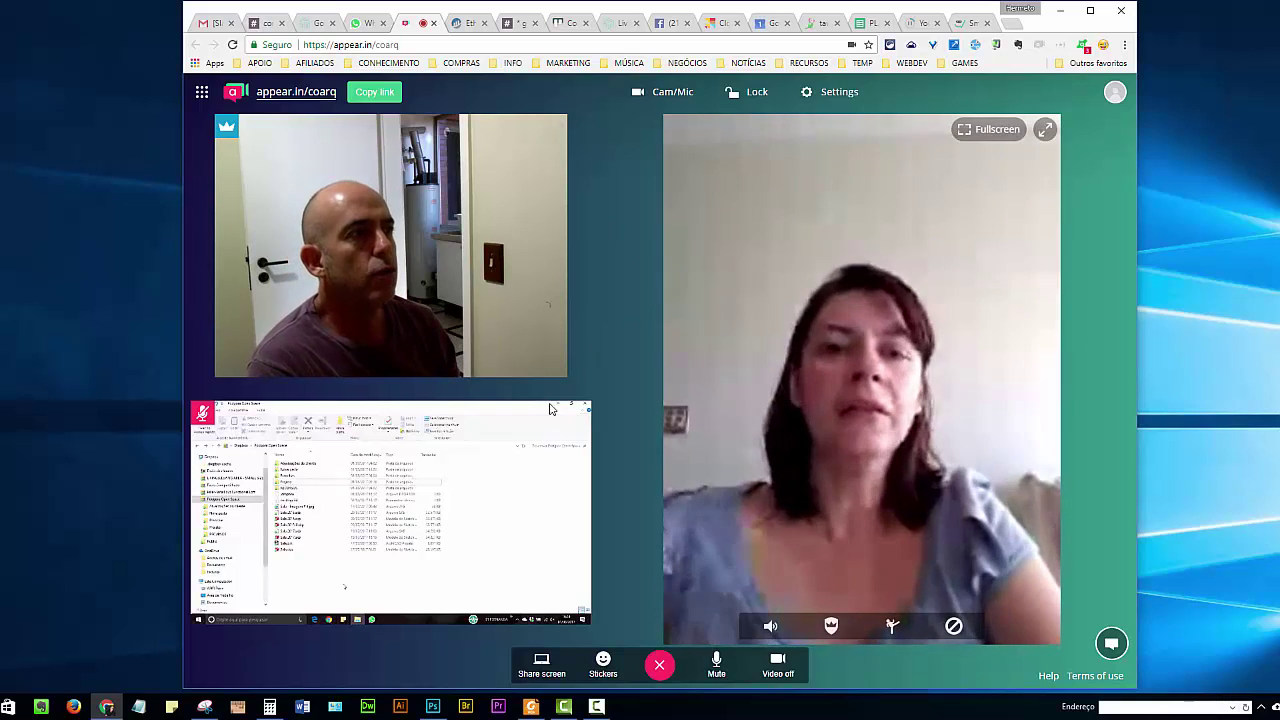
left_click(527, 425)
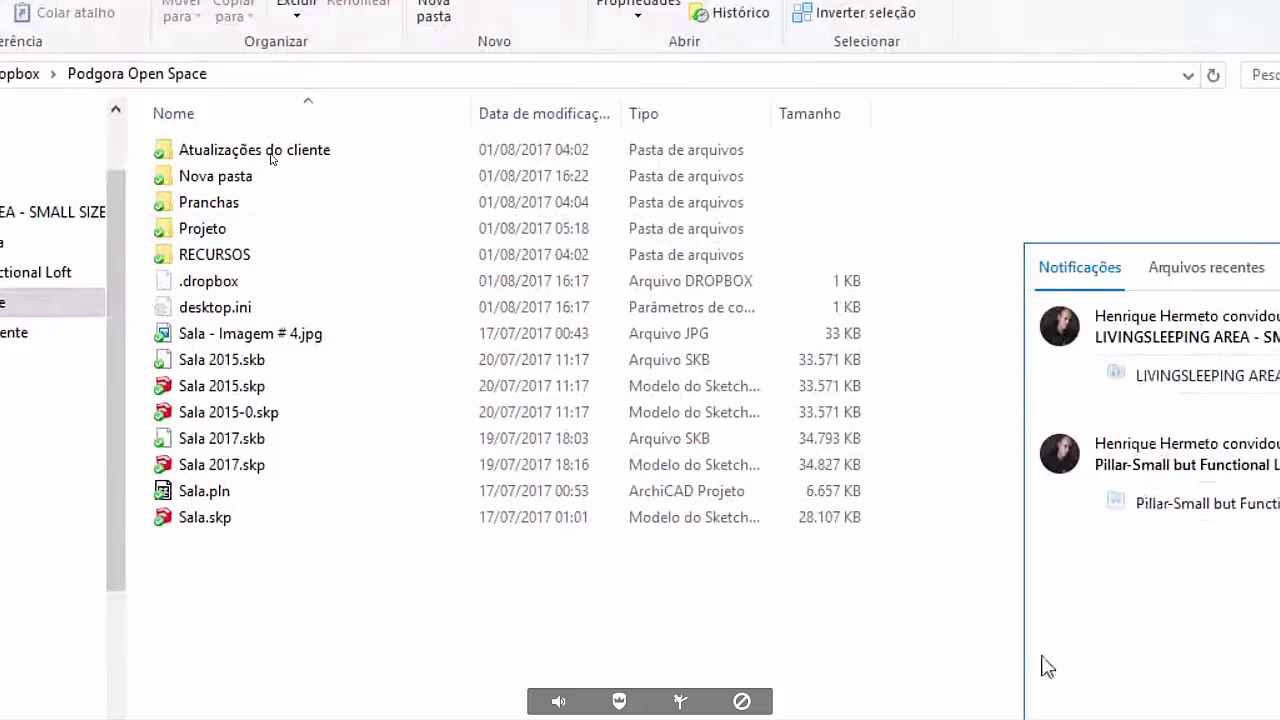
left_click(950, 672)
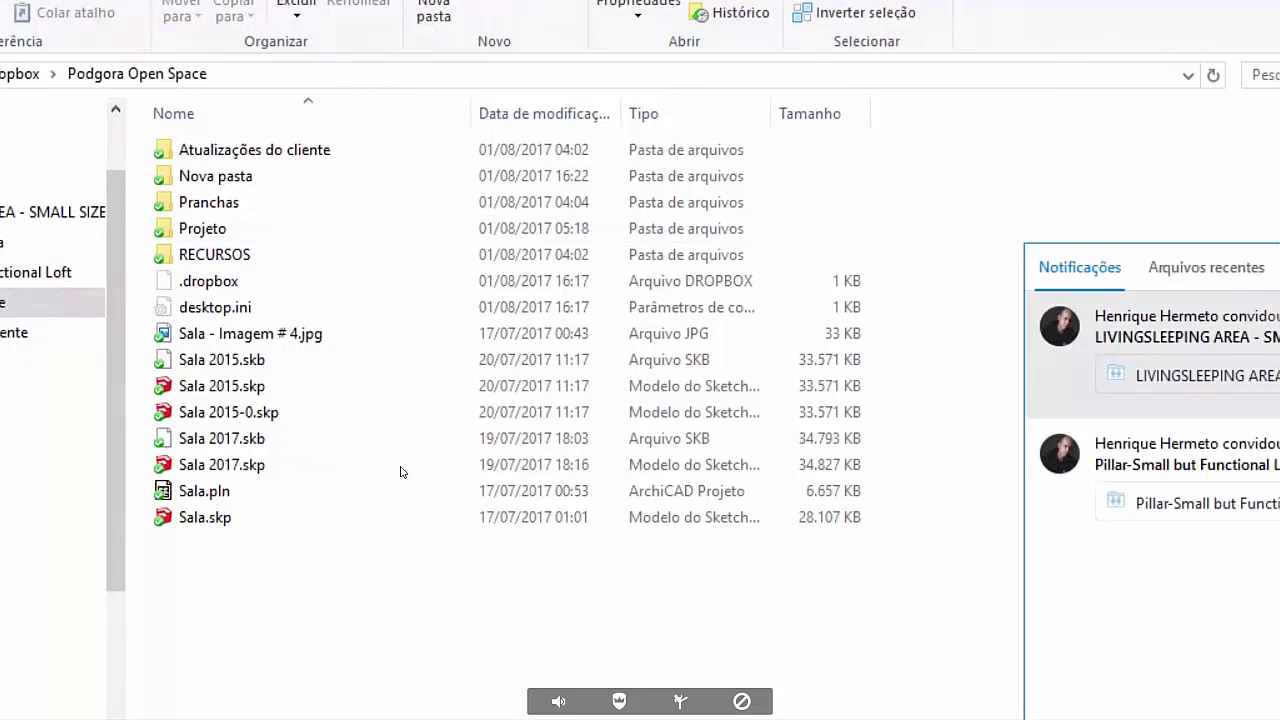
left_click(1175, 176)
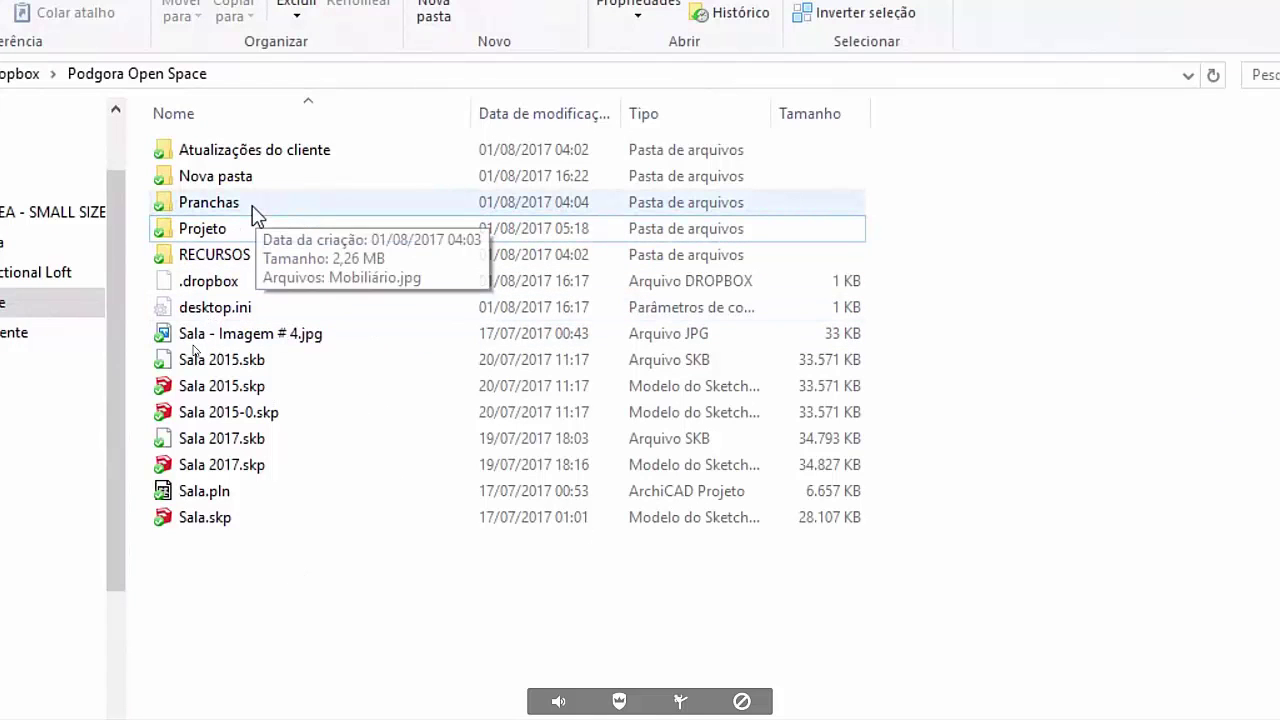
double_click(233, 228)
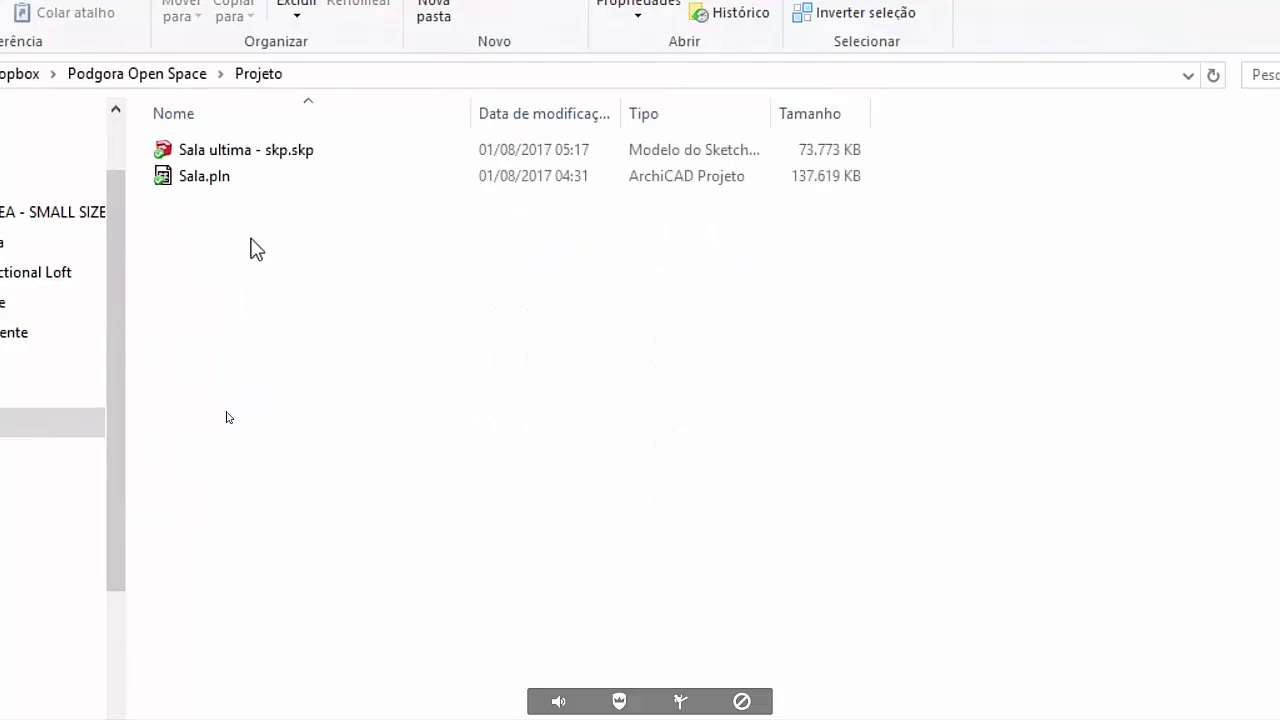
key("BackSpace")
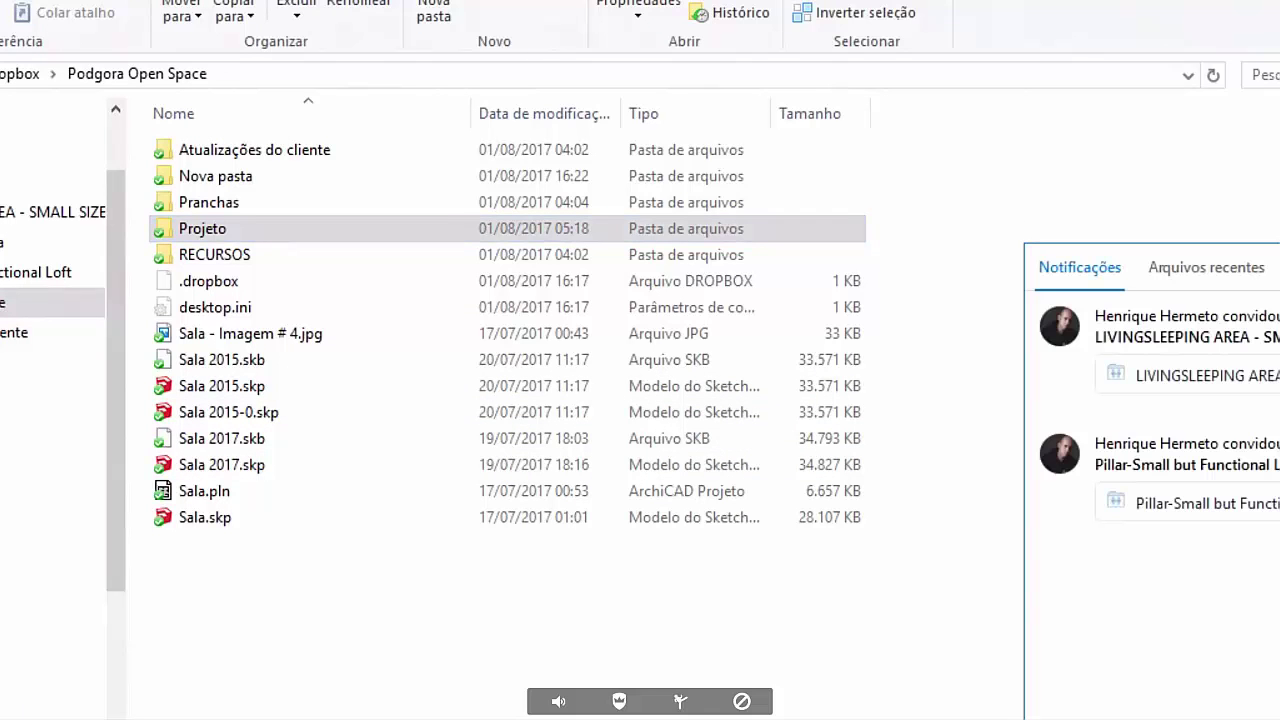
left_click(676, 700)
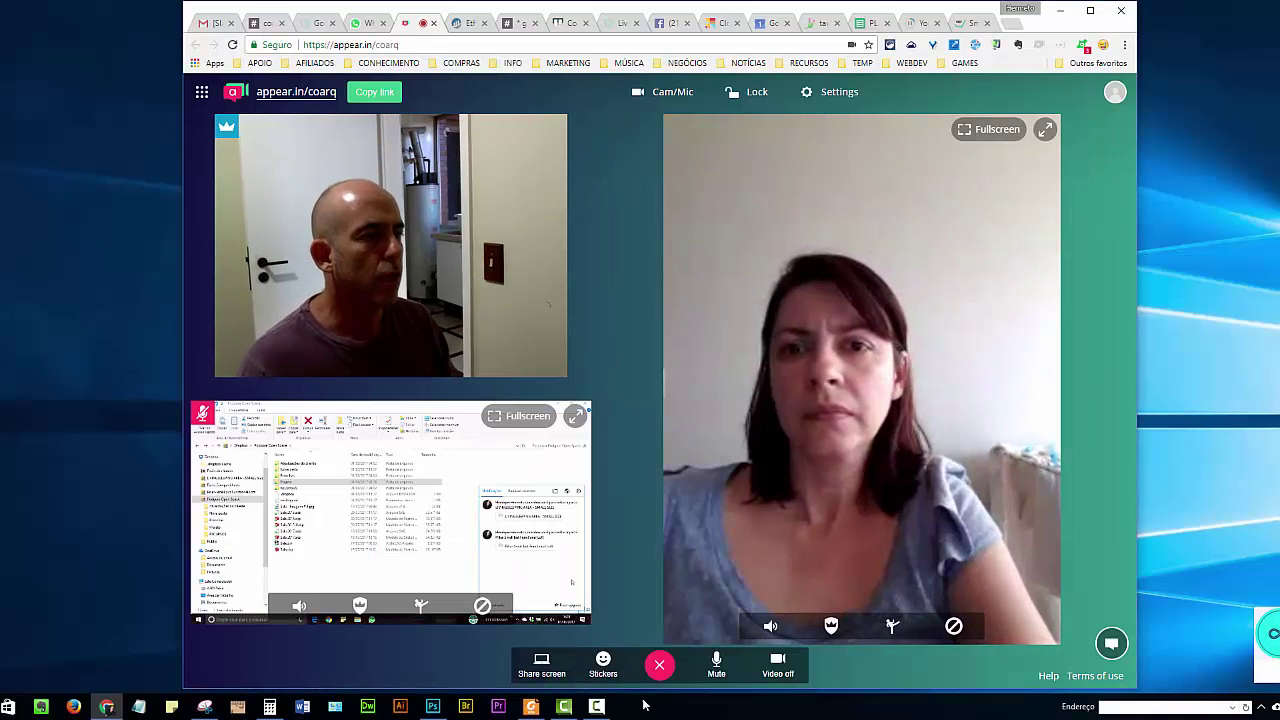
Step: Show the hidden tray icons, then Alt+Tab to the File Explorer Dropbox window
left_click(1263, 707)
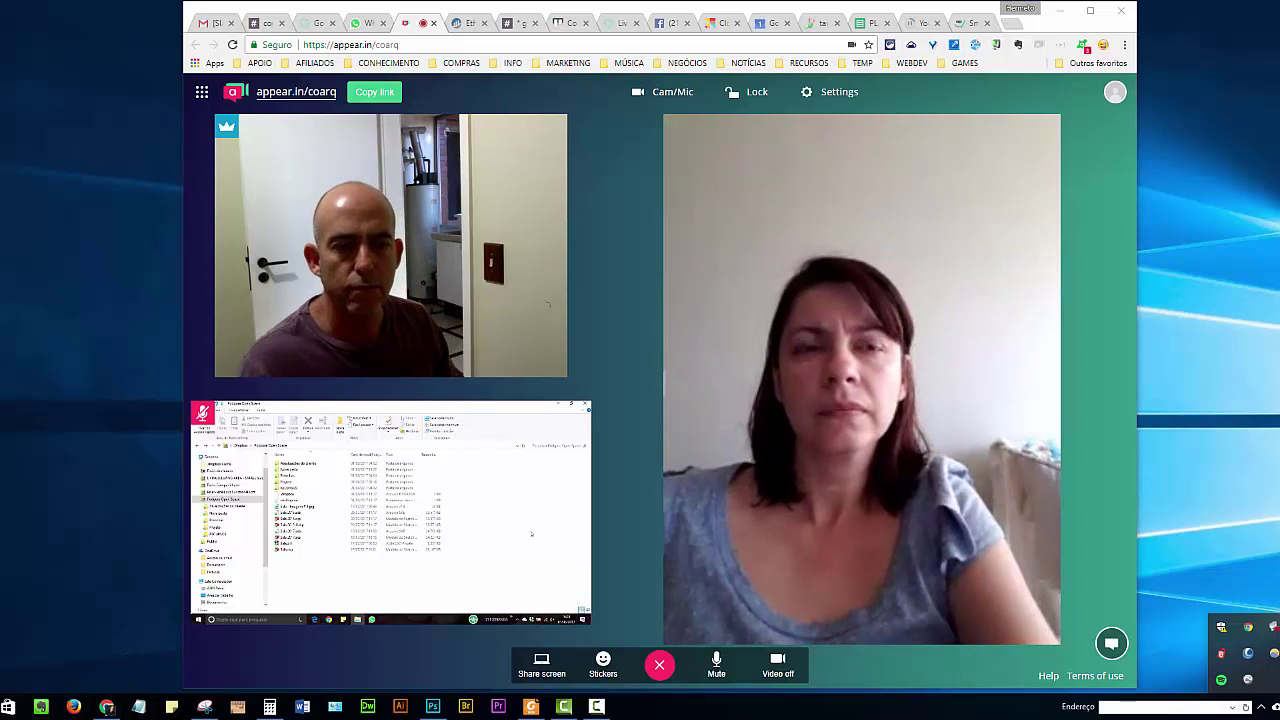
mouse_move(36, 707)
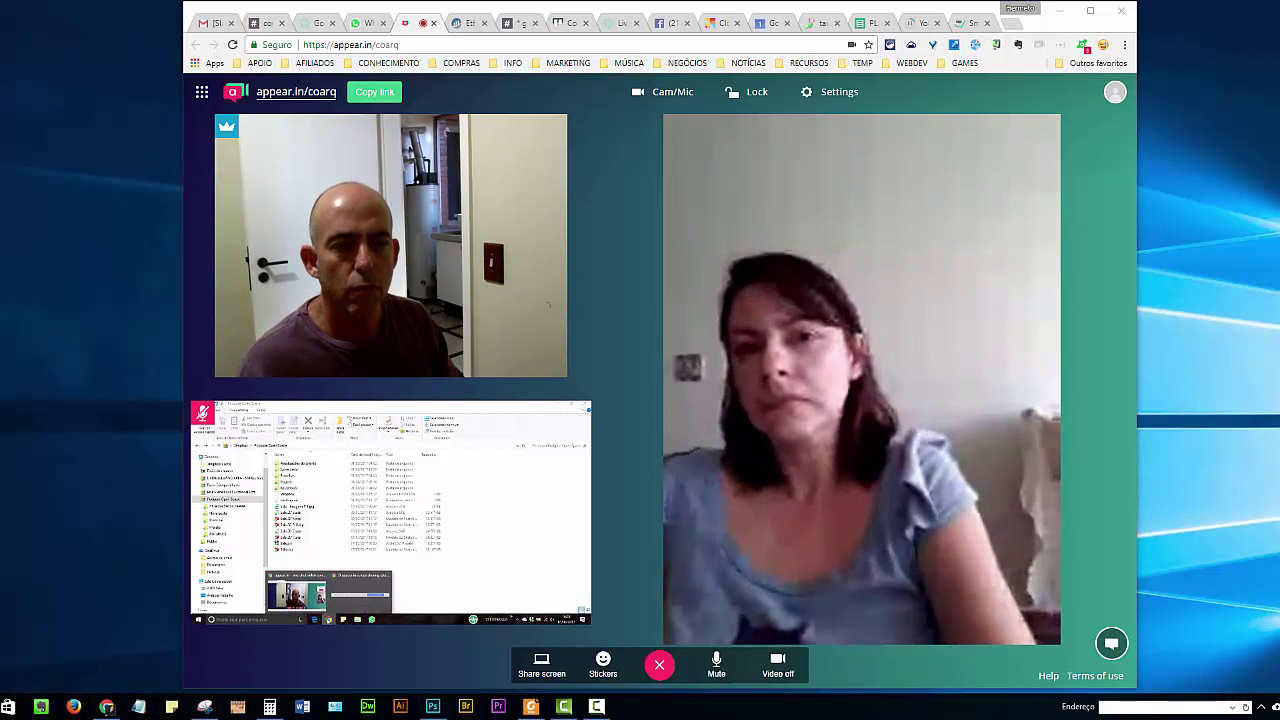
key("alt+Tab")
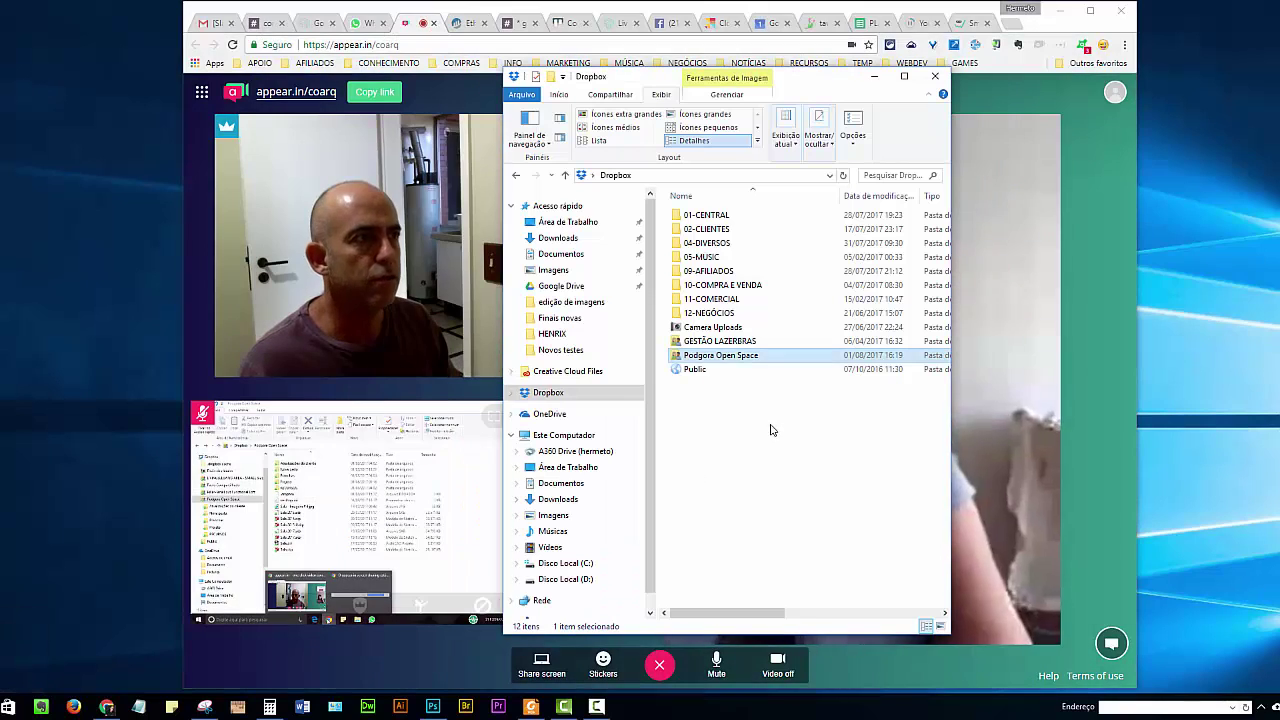
Step: Open Podgora Open Space from Dropbox, dismissing a stray context menu and Start search
left_click(546, 395)
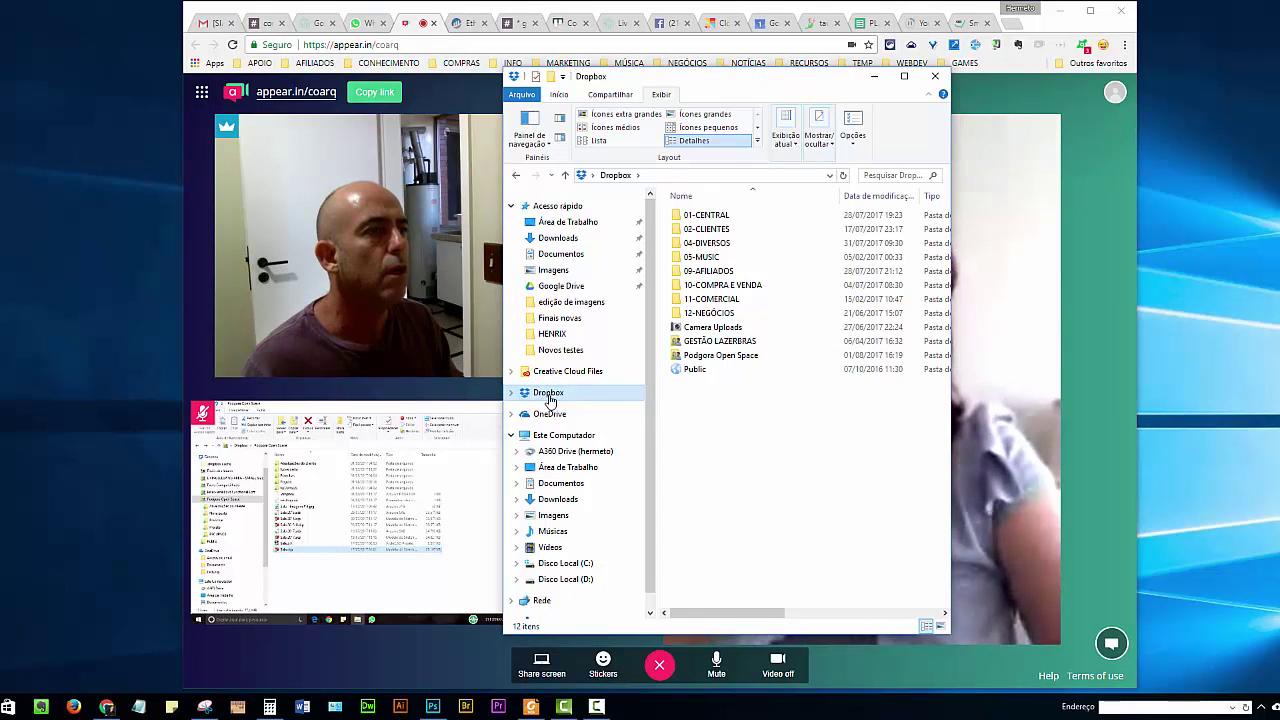
right_click(737, 355)
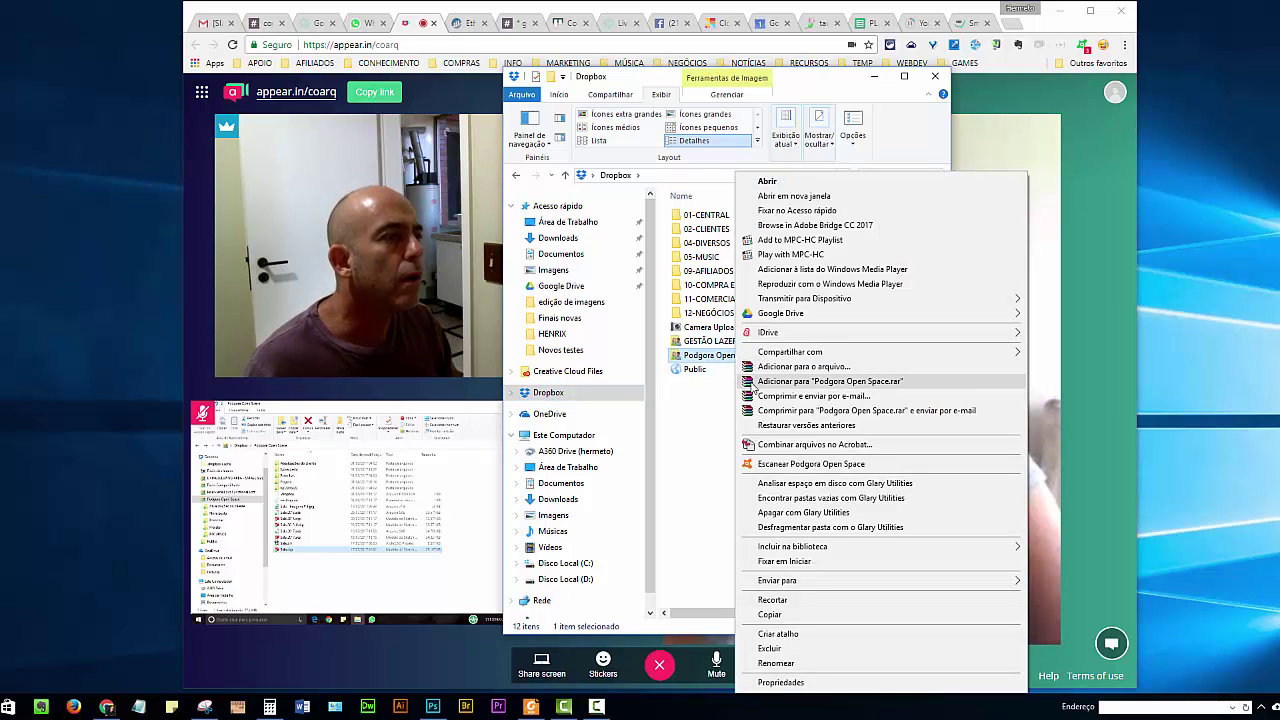
left_click(1260, 637)
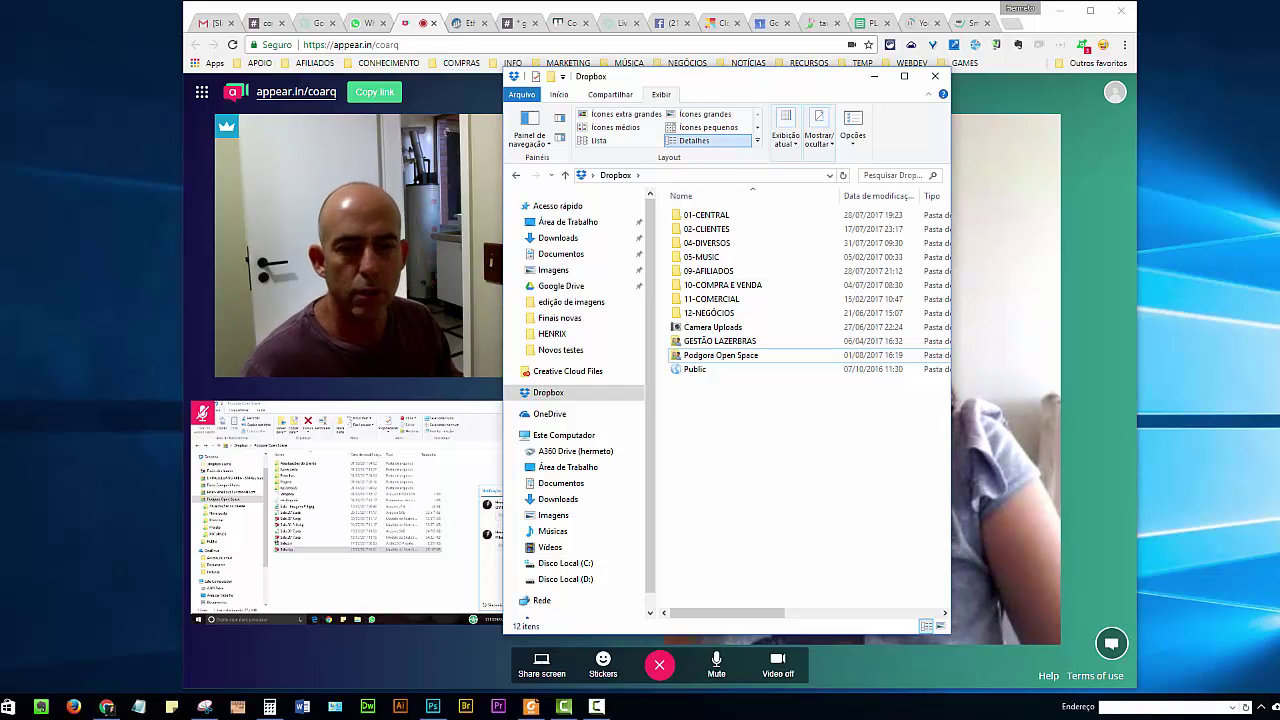
key("super")
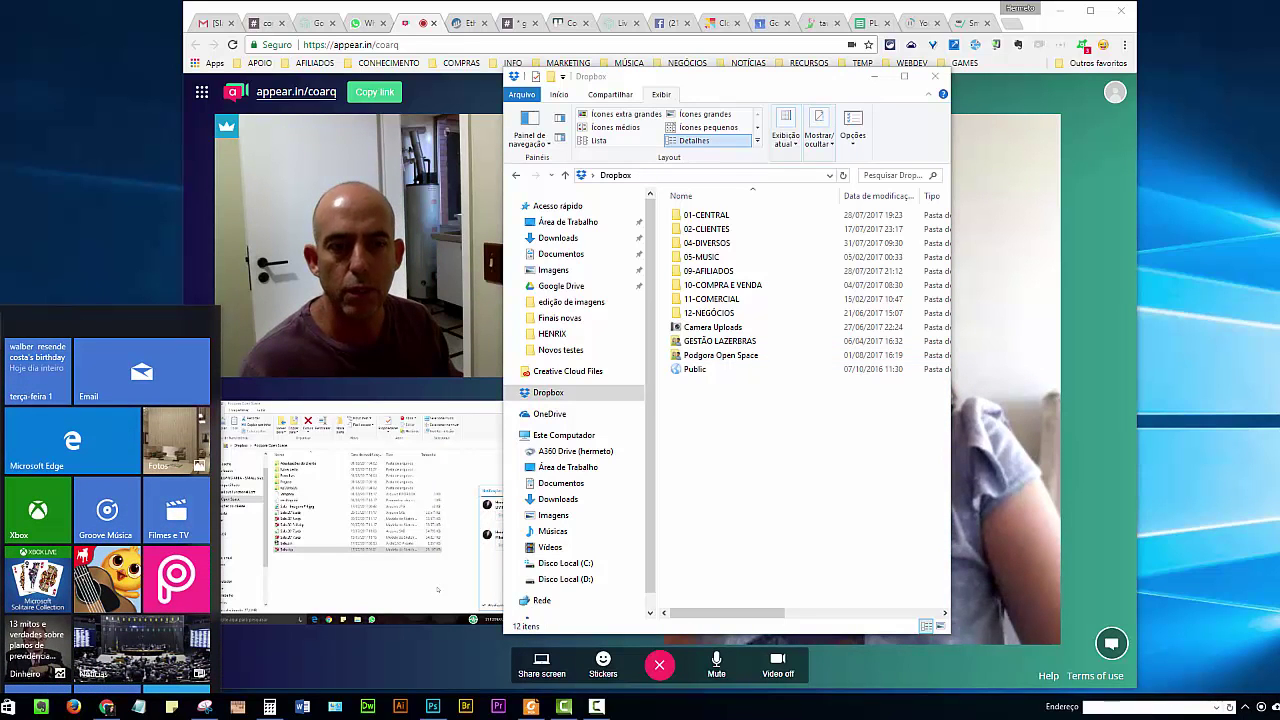
type("d")
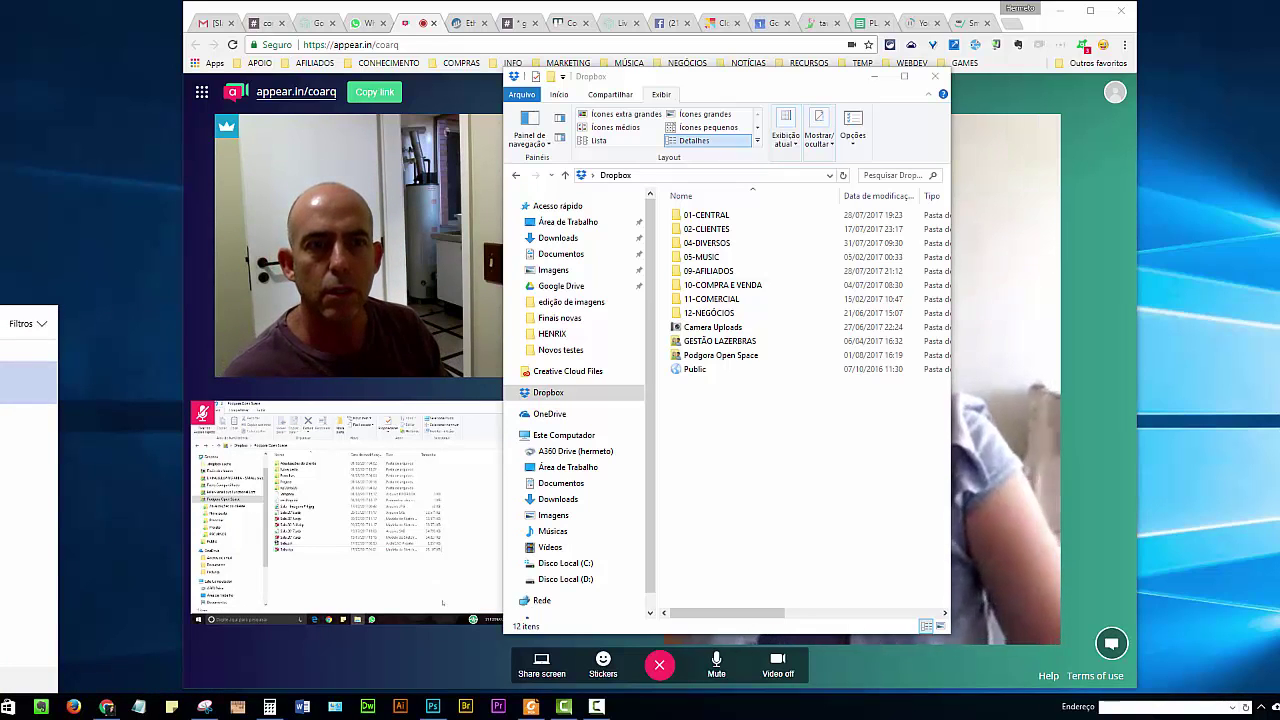
left_click(646, 393)
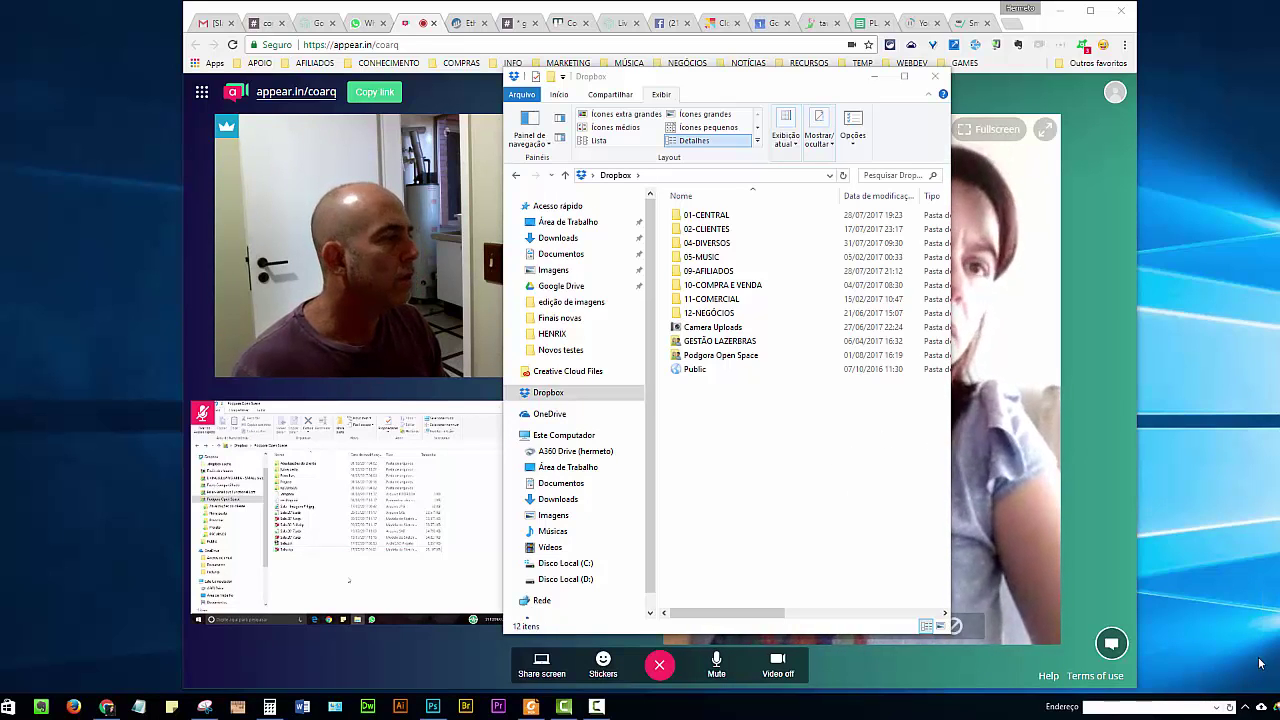
double_click(719, 357)
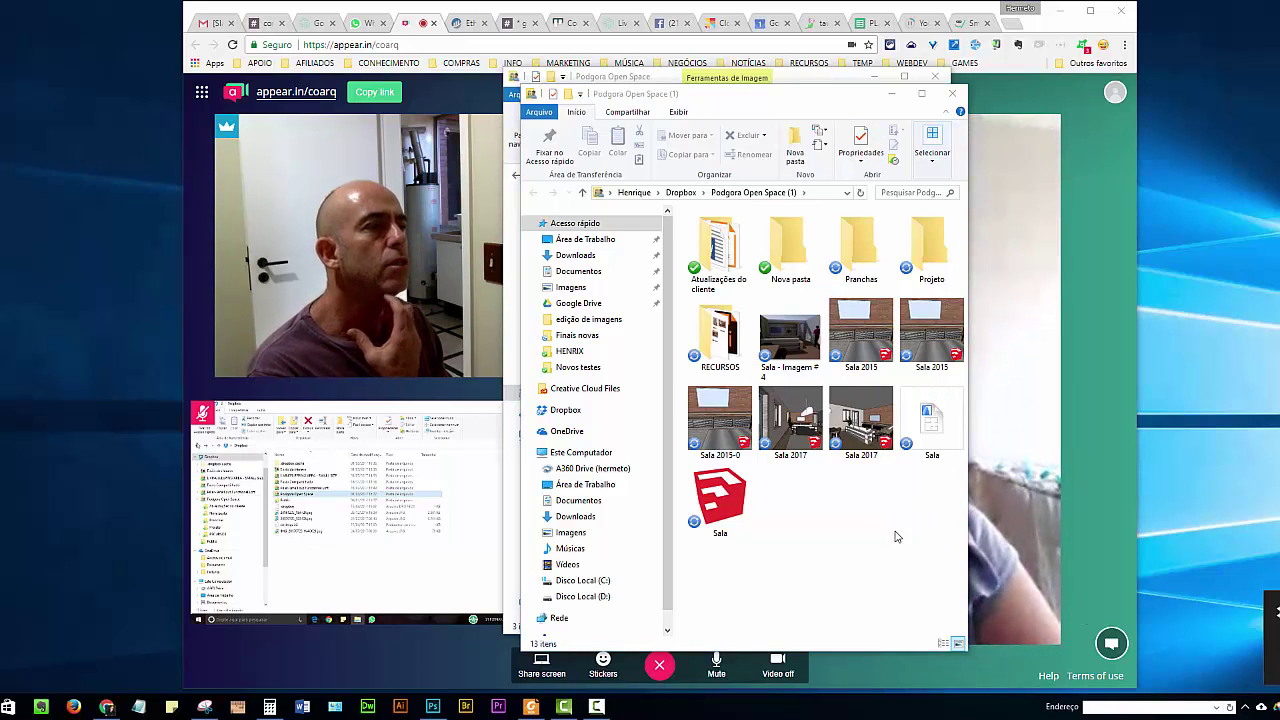
Step: Place Podgora Open Space (1) on the left and Podgora Open Space on the right
left_click_drag(799, 108, 321, 108)
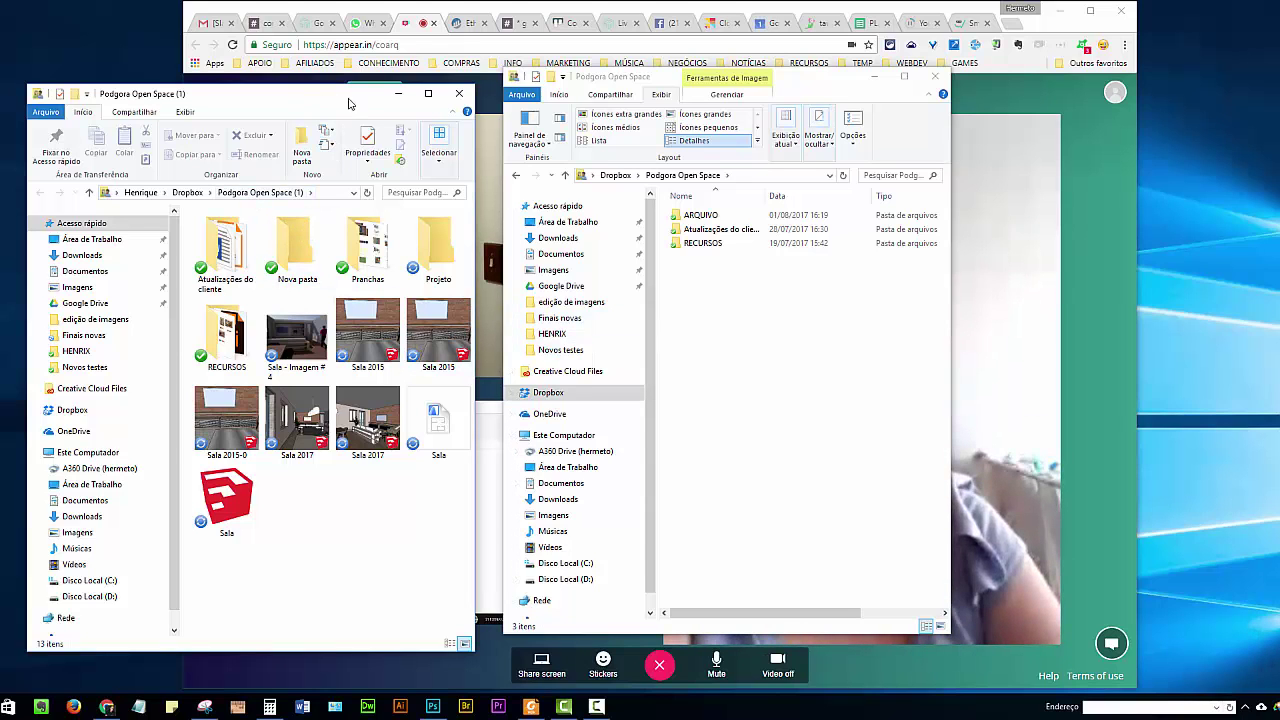
left_click_drag(315, 99, 403, 86)
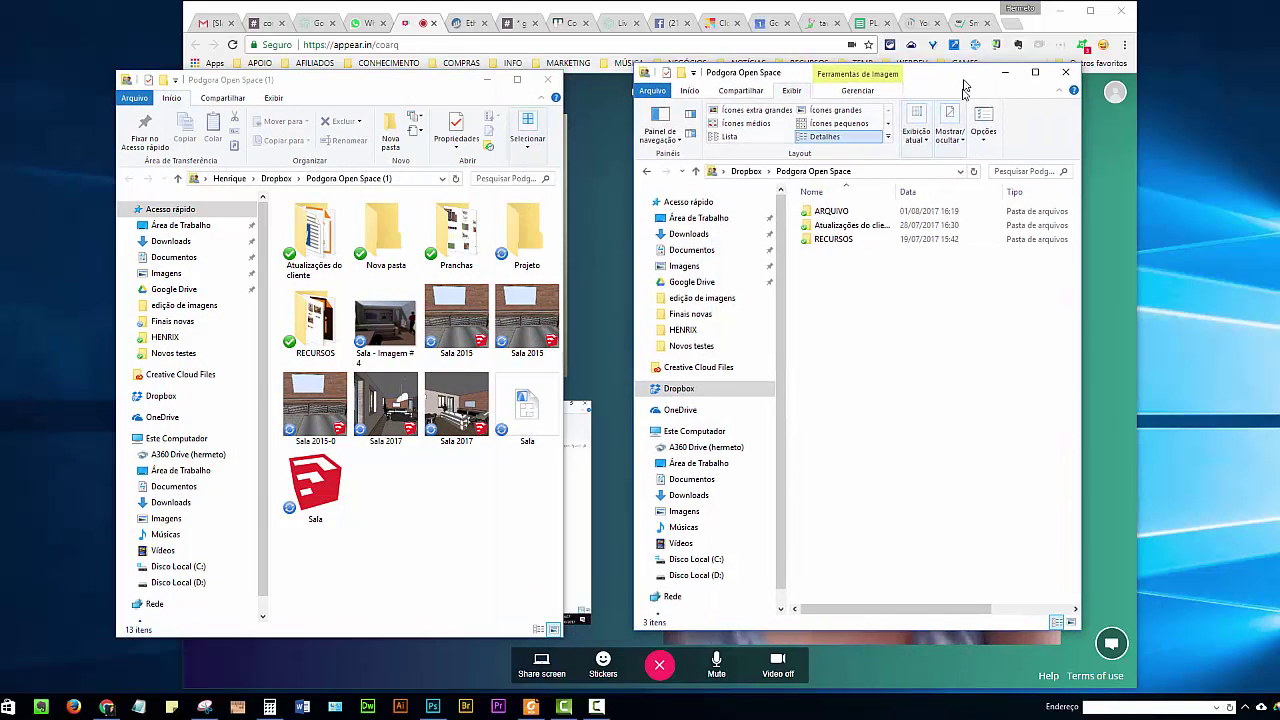
left_click_drag(840, 90, 943, 105)
left_click_drag(390, 93, 439, 96)
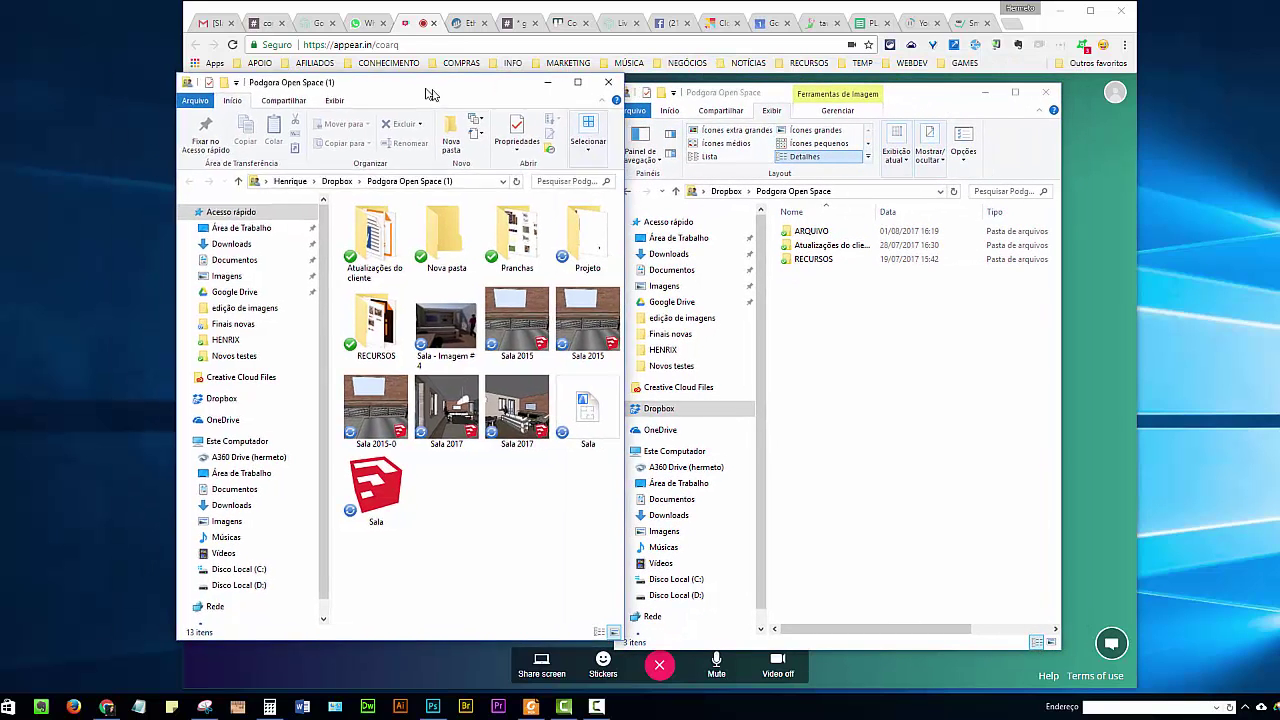
left_click(938, 99)
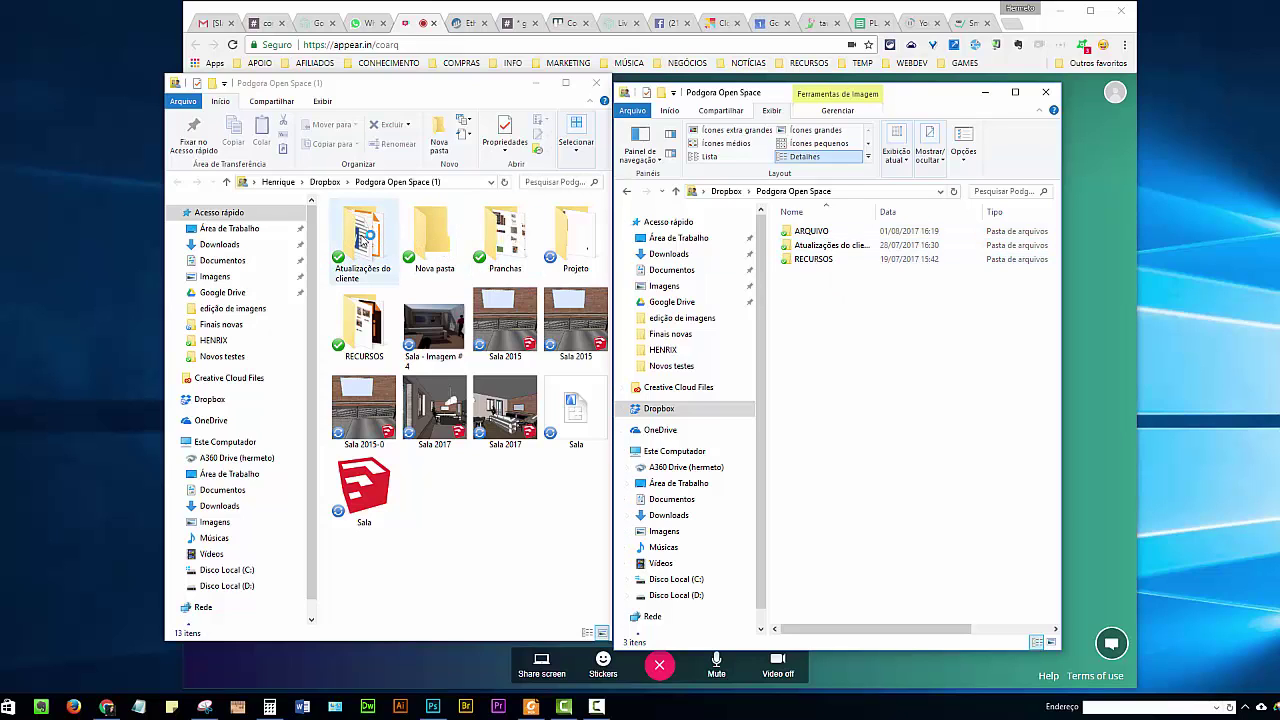
double_click(364, 325)
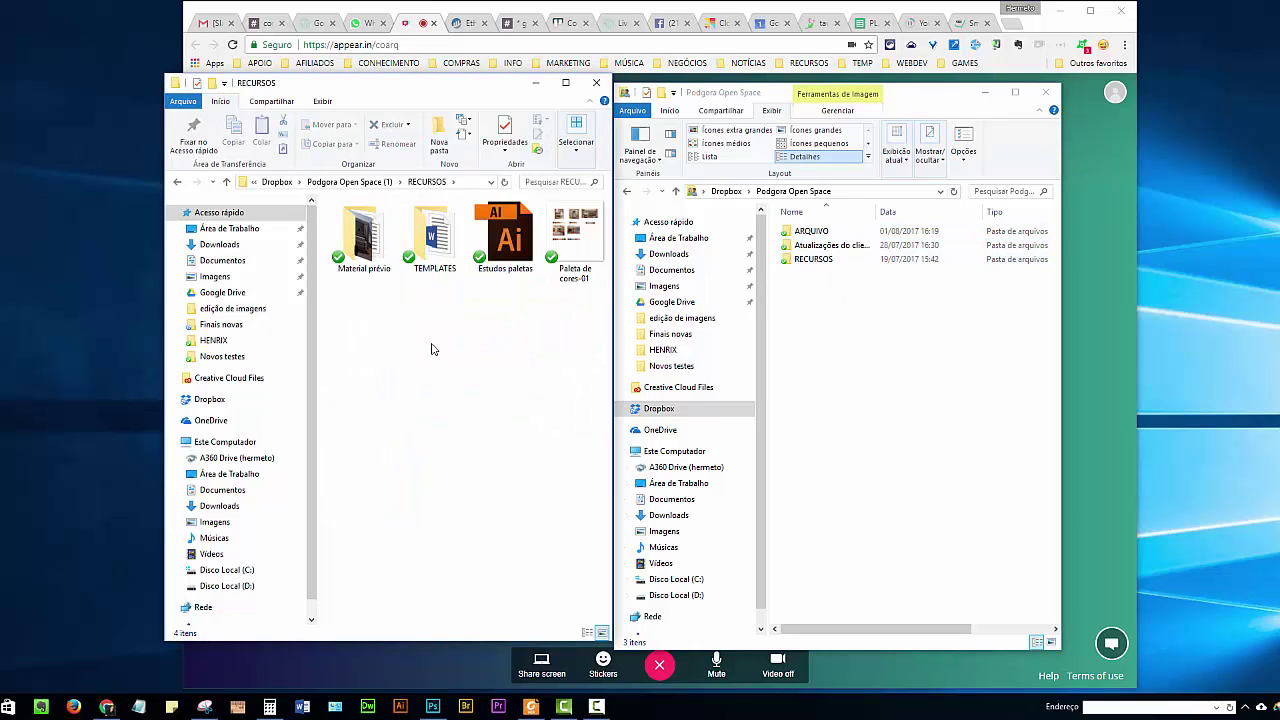
double_click(436, 262)
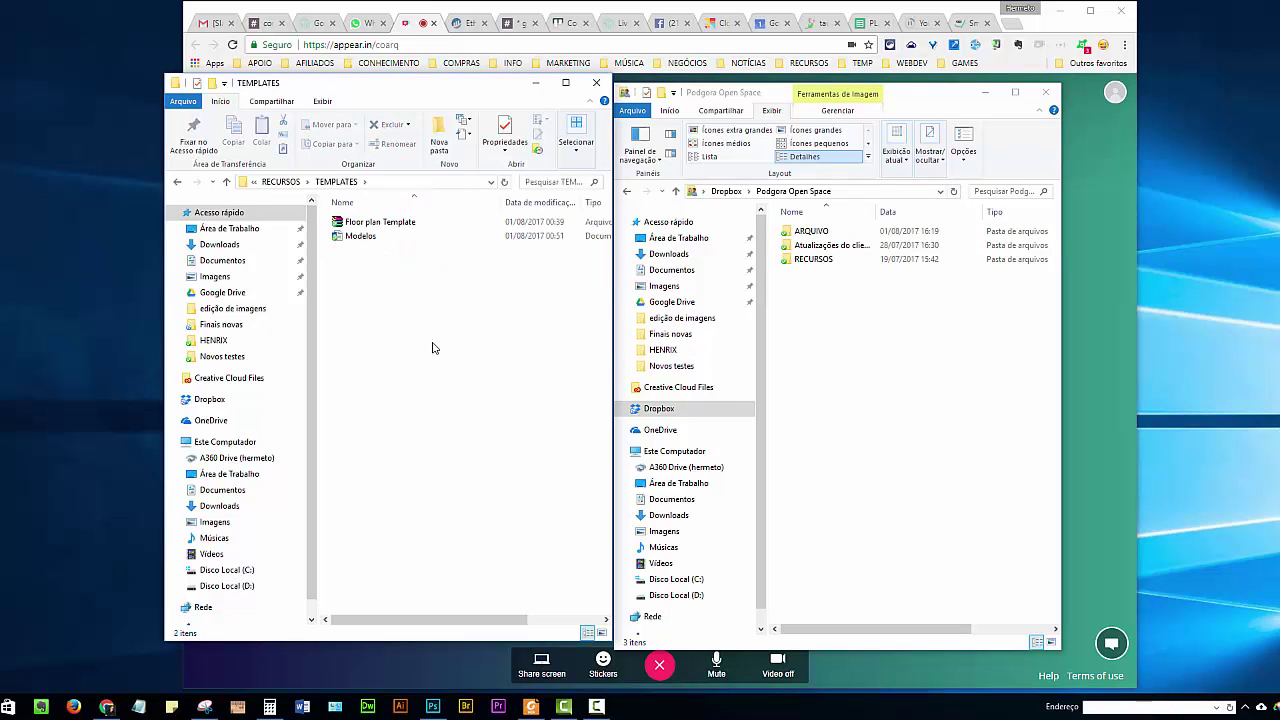
key("BackSpace")
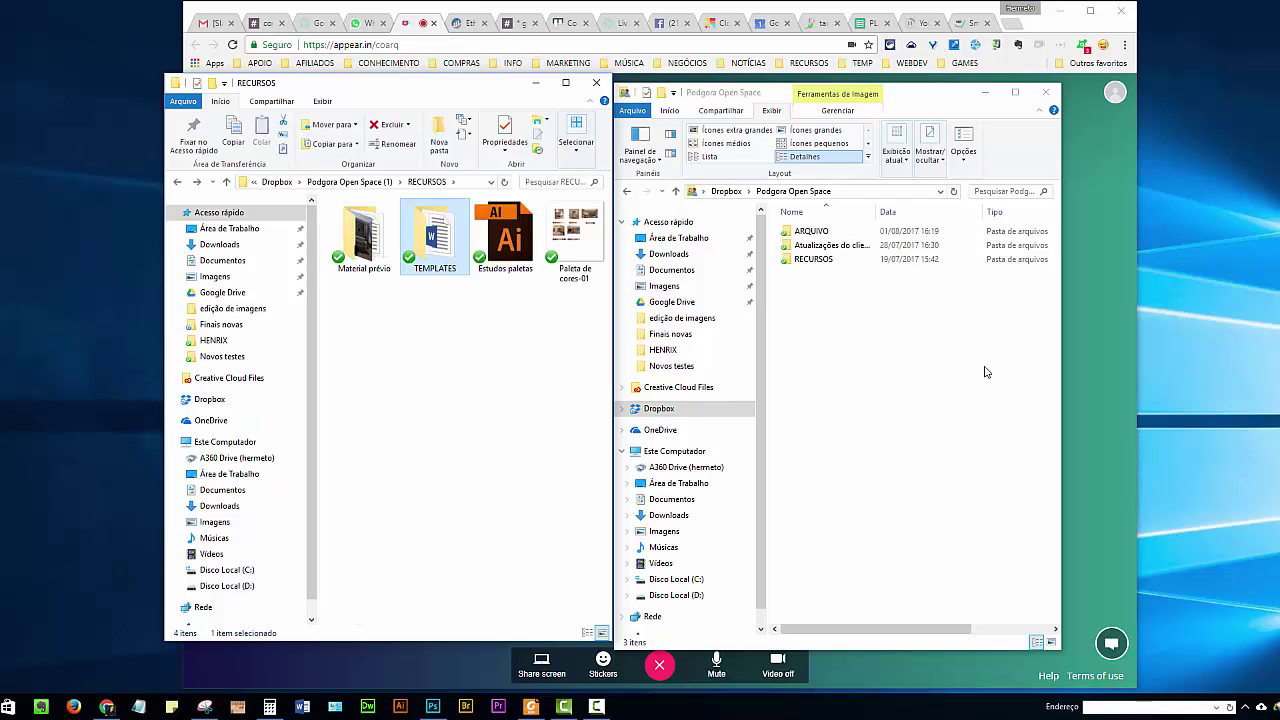
left_click(438, 374)
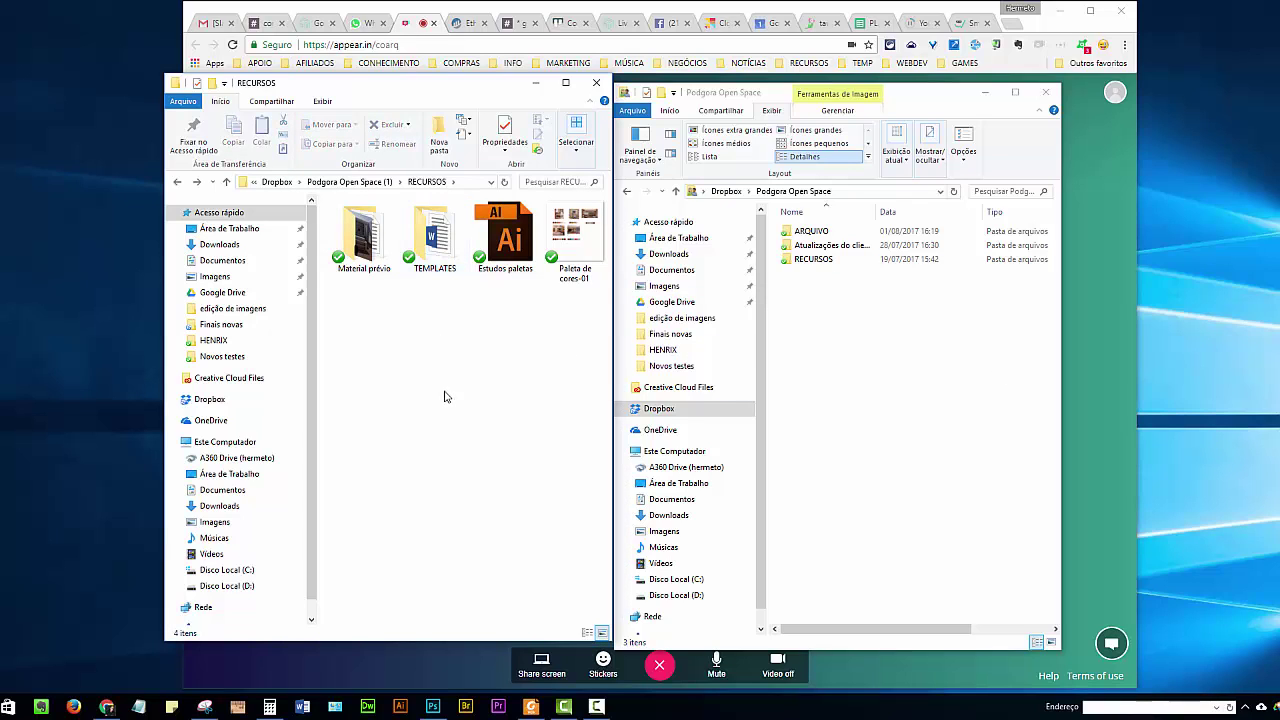
key("BackSpace")
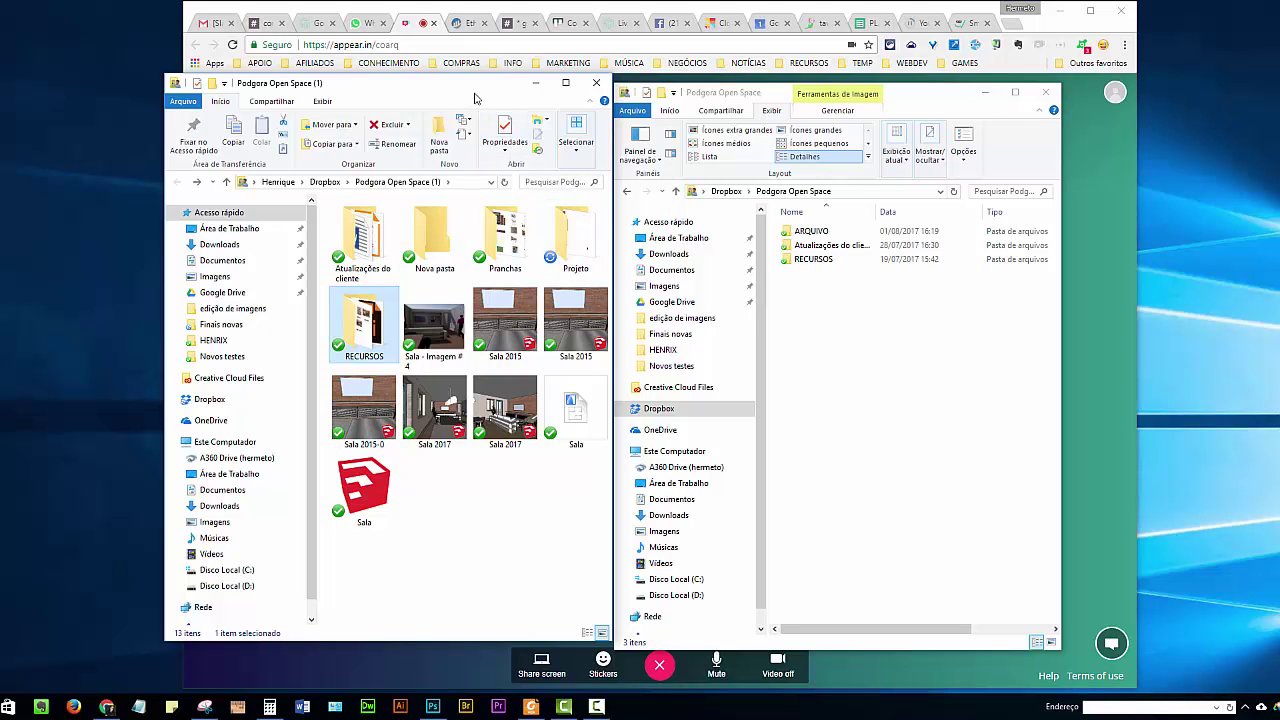
left_click_drag(477, 97, 513, 105)
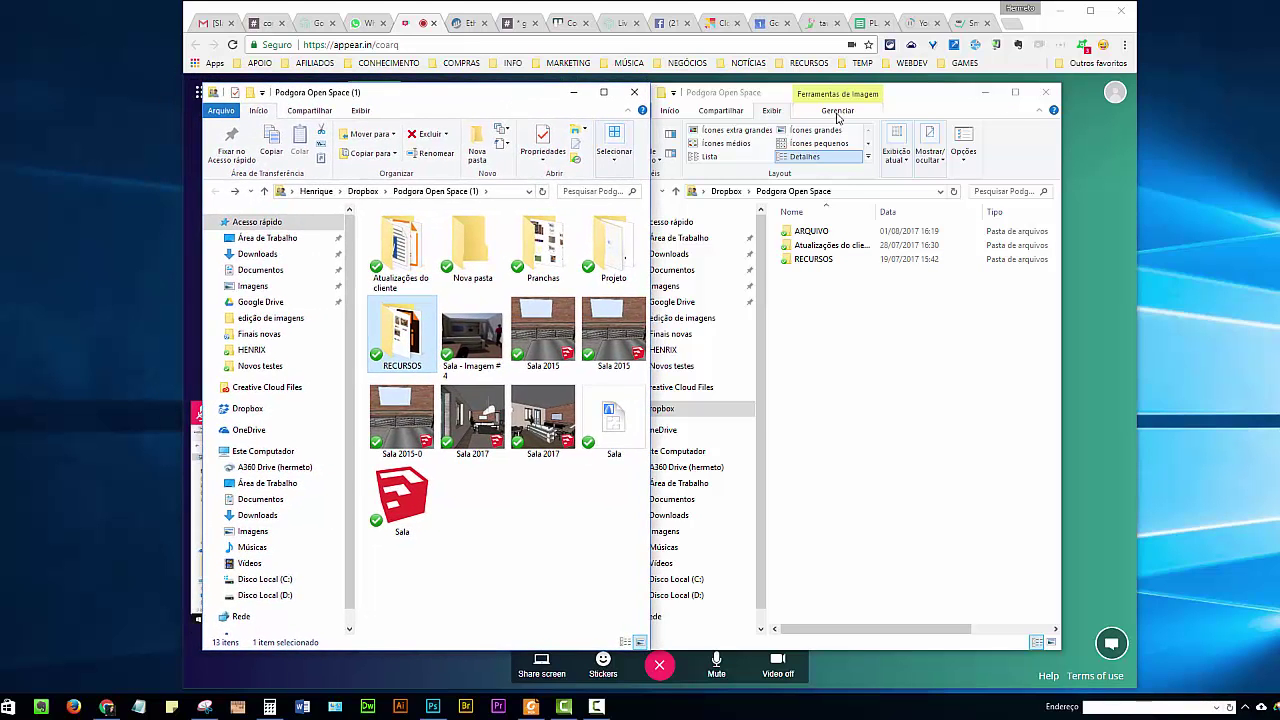
left_click(944, 107)
left_click_drag(941, 101, 981, 97)
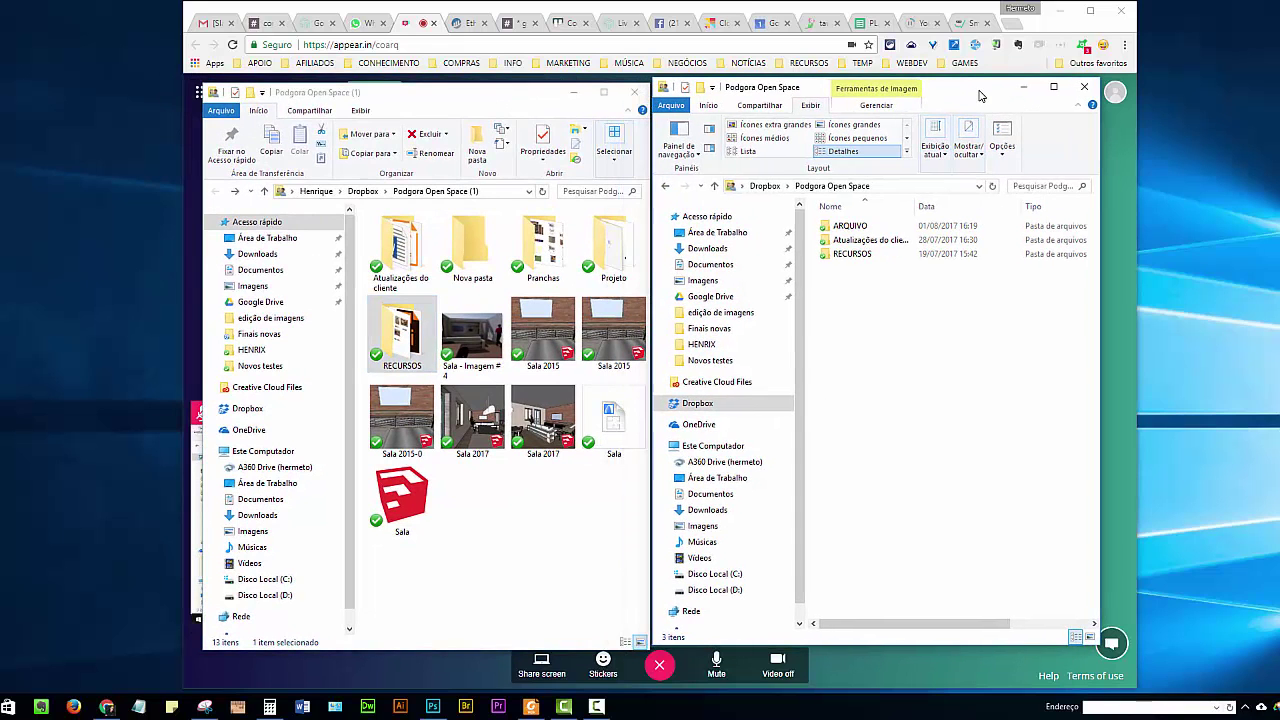
Step: Share Tela 2 again and minimize Chrome to reveal the two folder windows
left_click(543, 668)
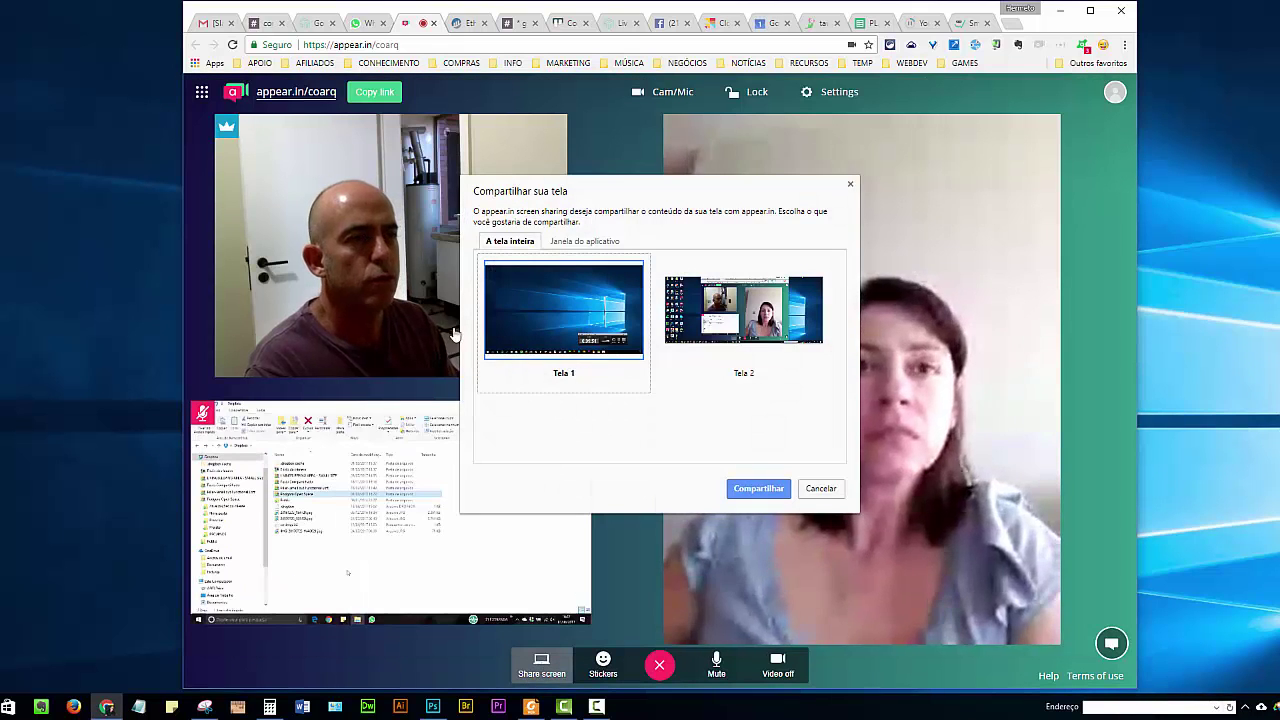
left_click(790, 315)
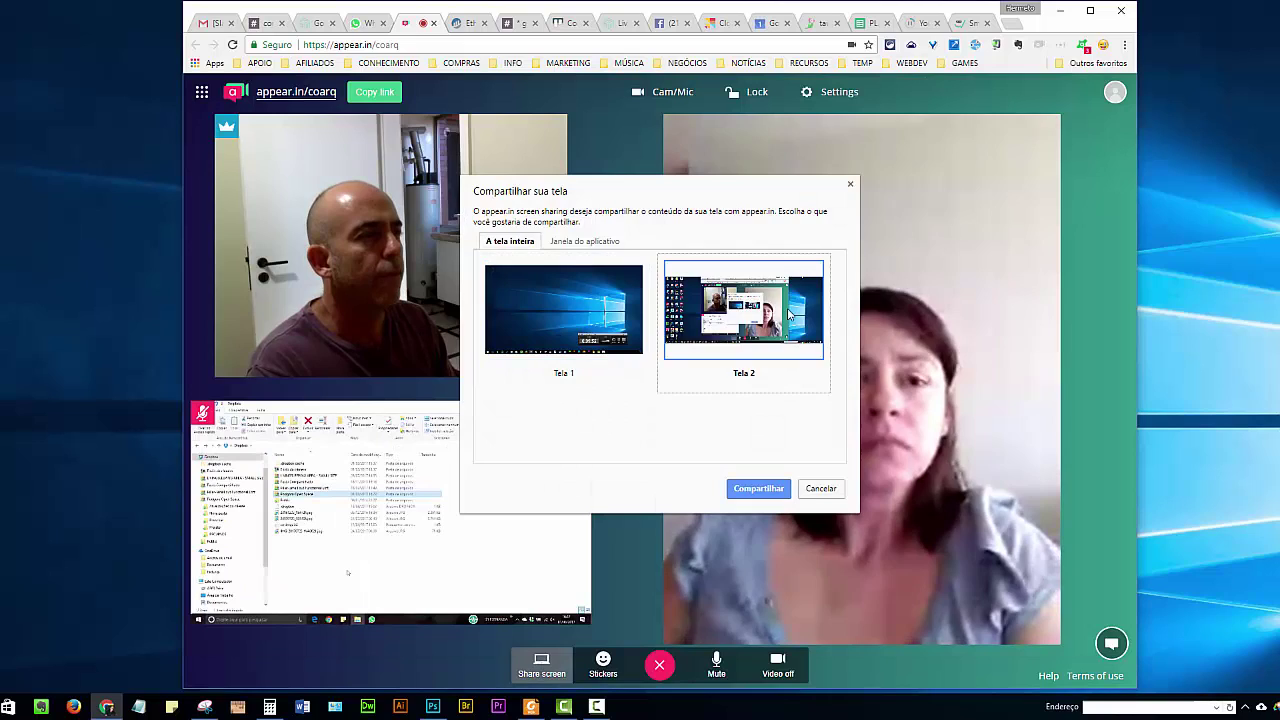
left_click(758, 488)
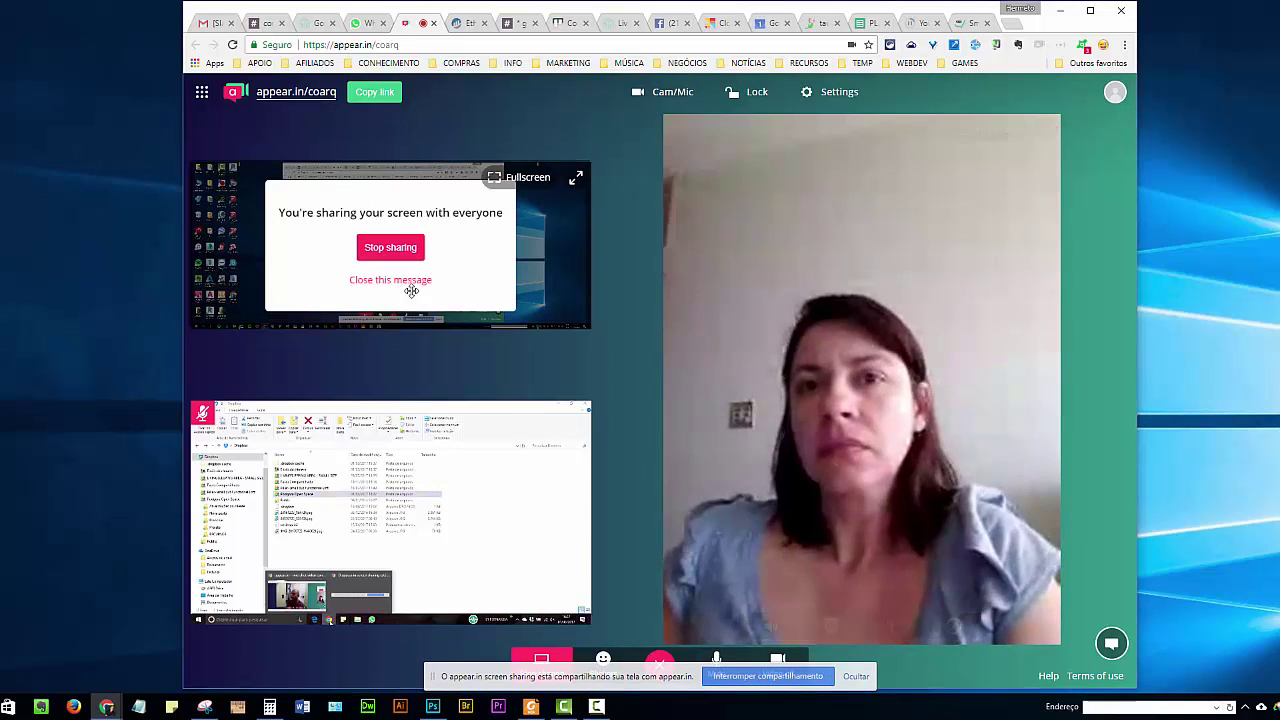
left_click(1063, 8)
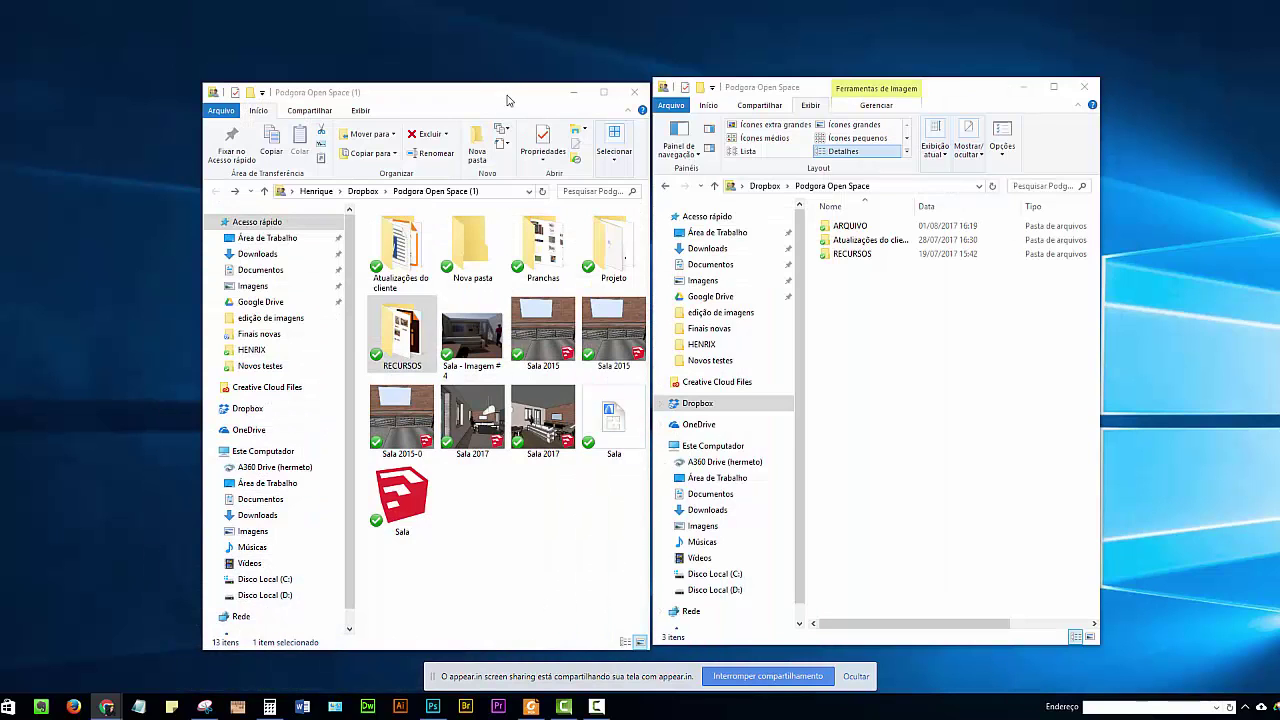
Step: Reposition the left Podgora Open Space (1) window and go up to Dropbox via the breadcrumb
left_click_drag(507, 98, 477, 77)
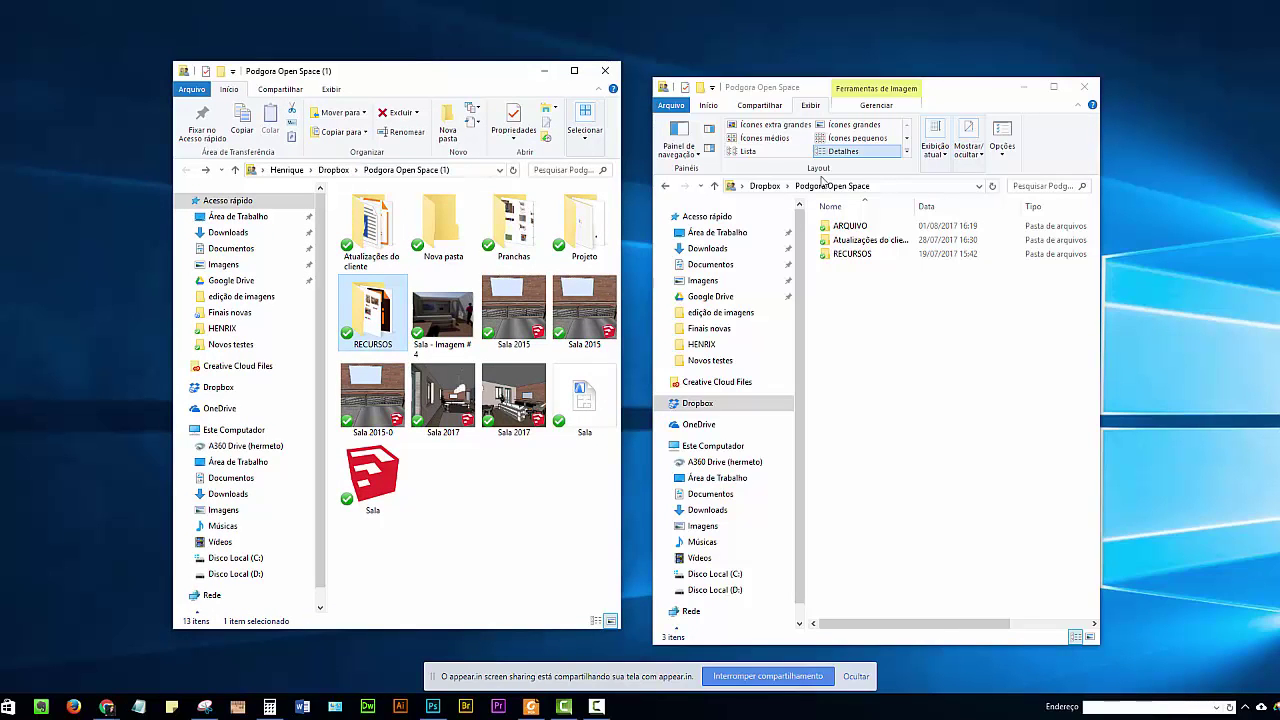
left_click(855, 193)
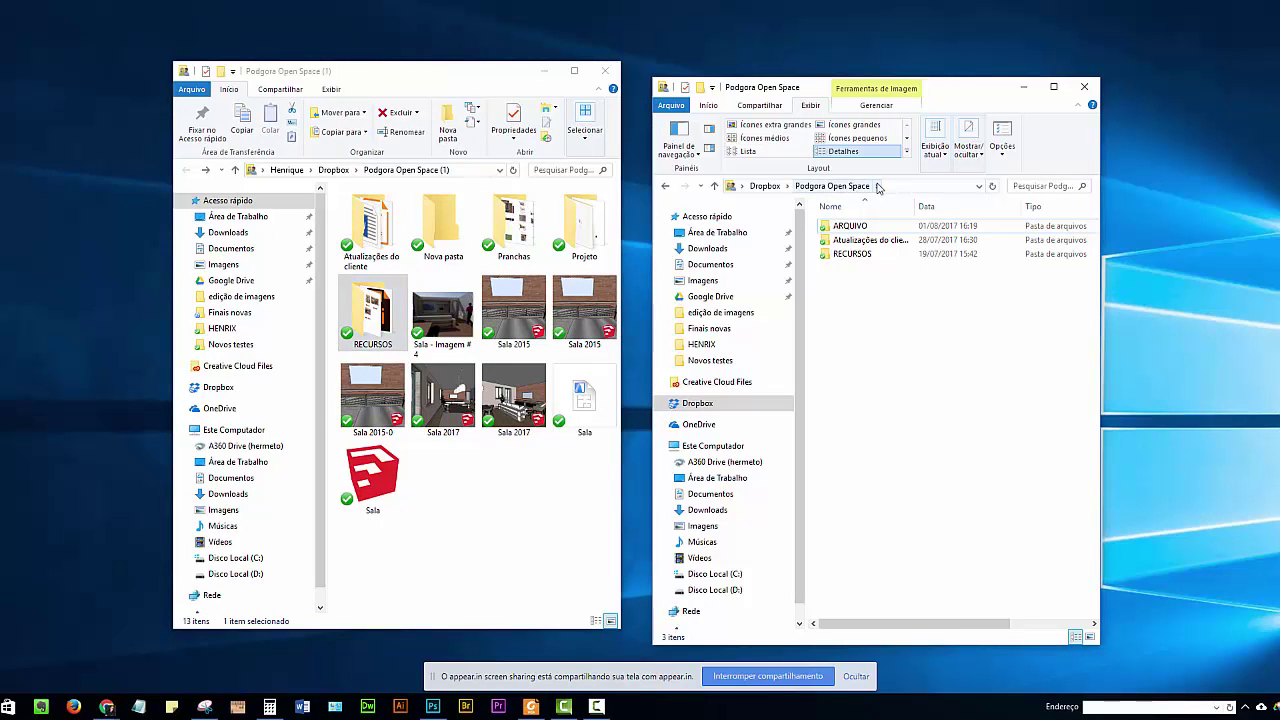
left_click(518, 534)
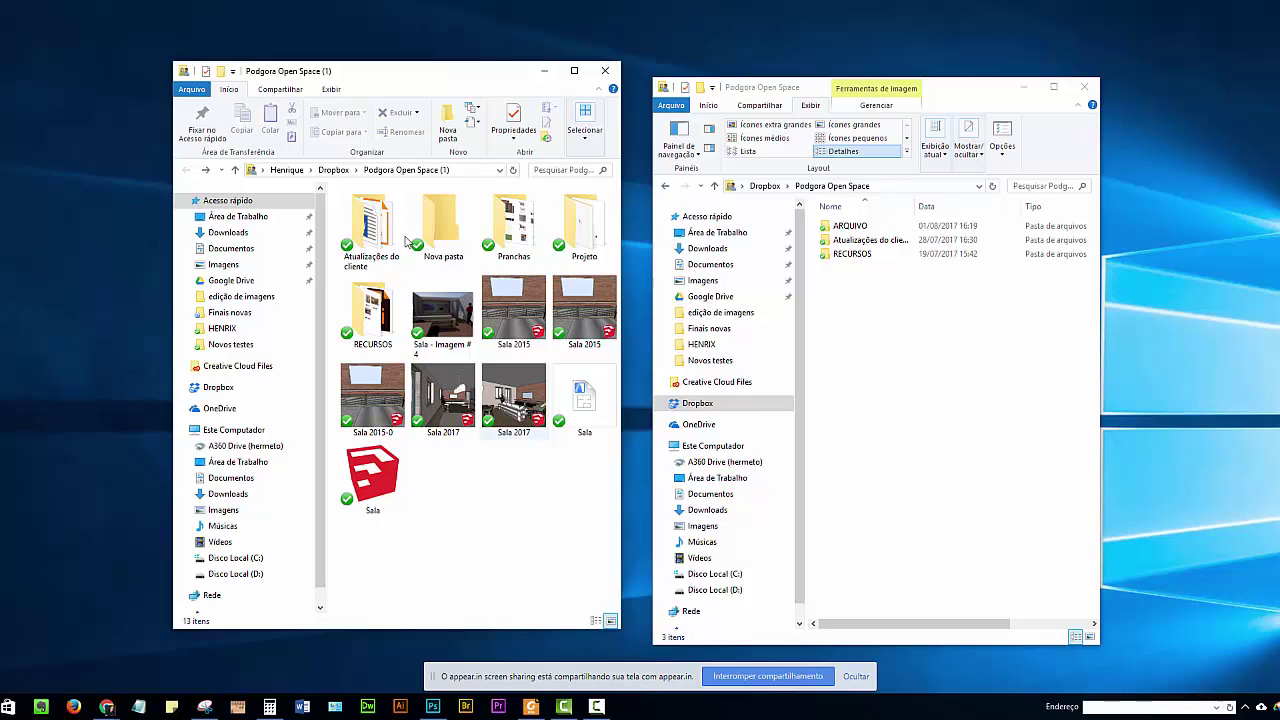
left_click(331, 170)
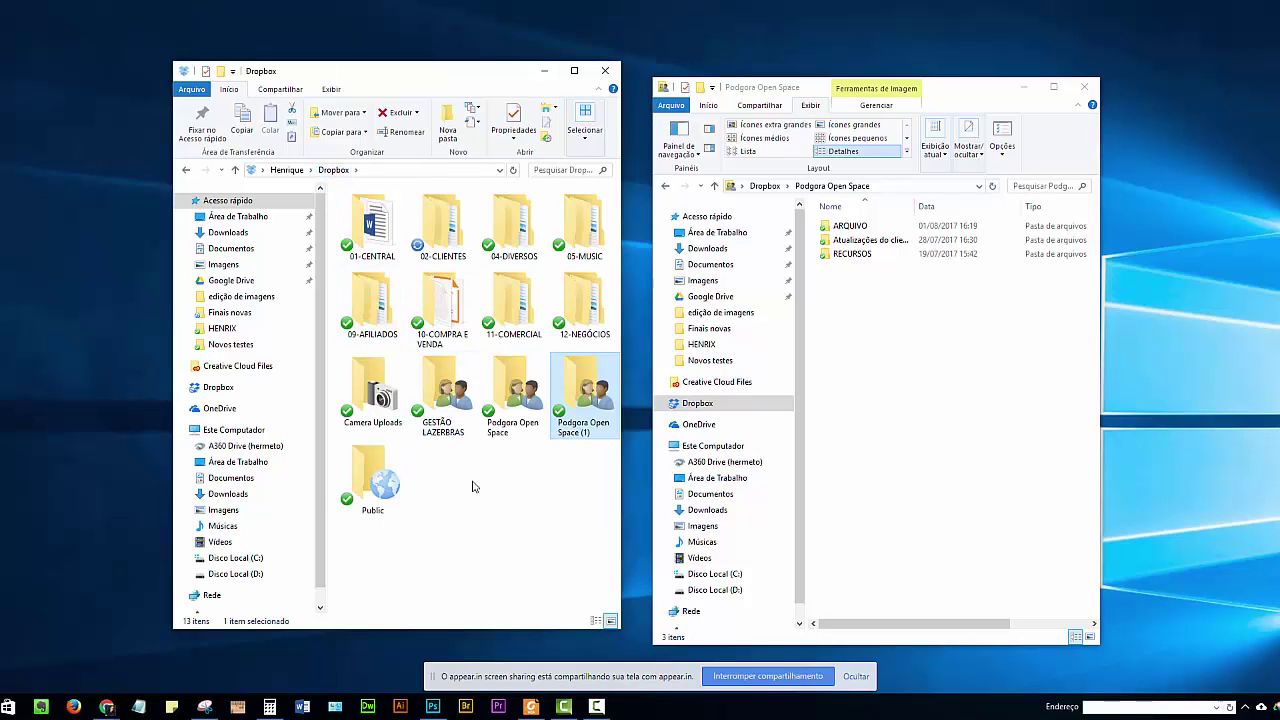
Step: Select and compare both Podgora Open Space folders in Dropbox, then reopen Podgora Open Space (1)
left_click_drag(577, 520, 505, 355)
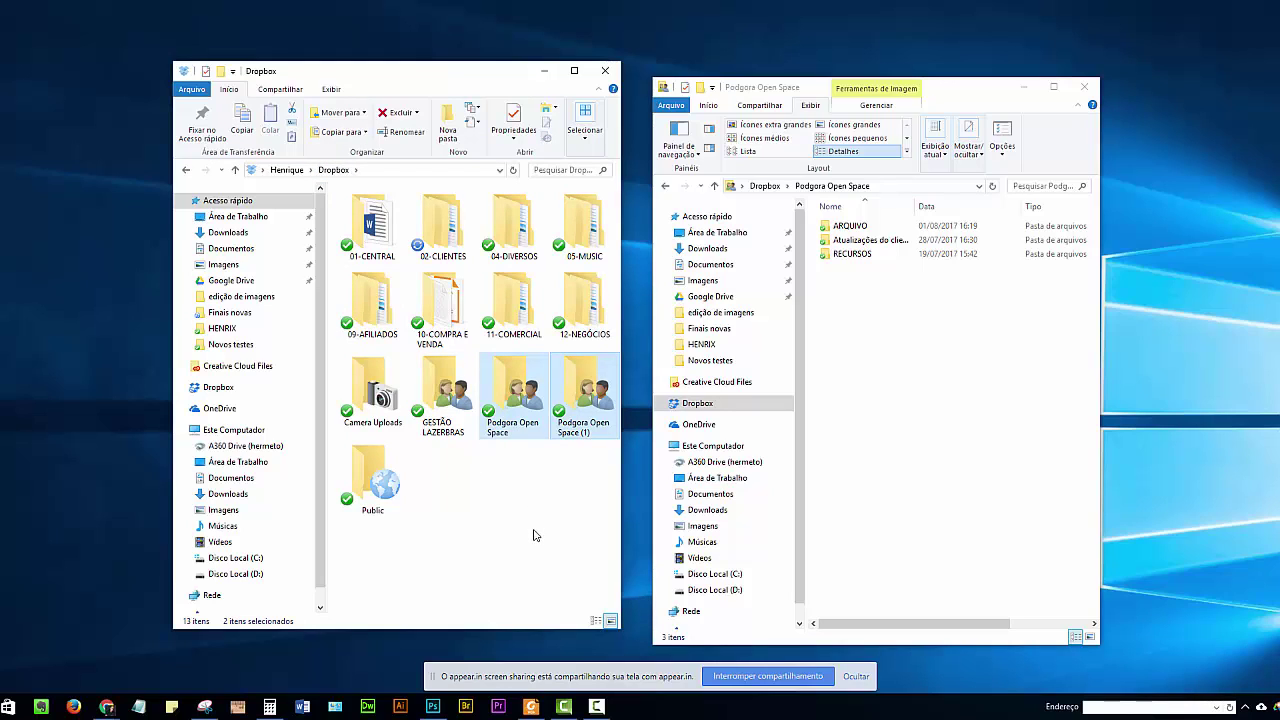
left_click(920, 442)
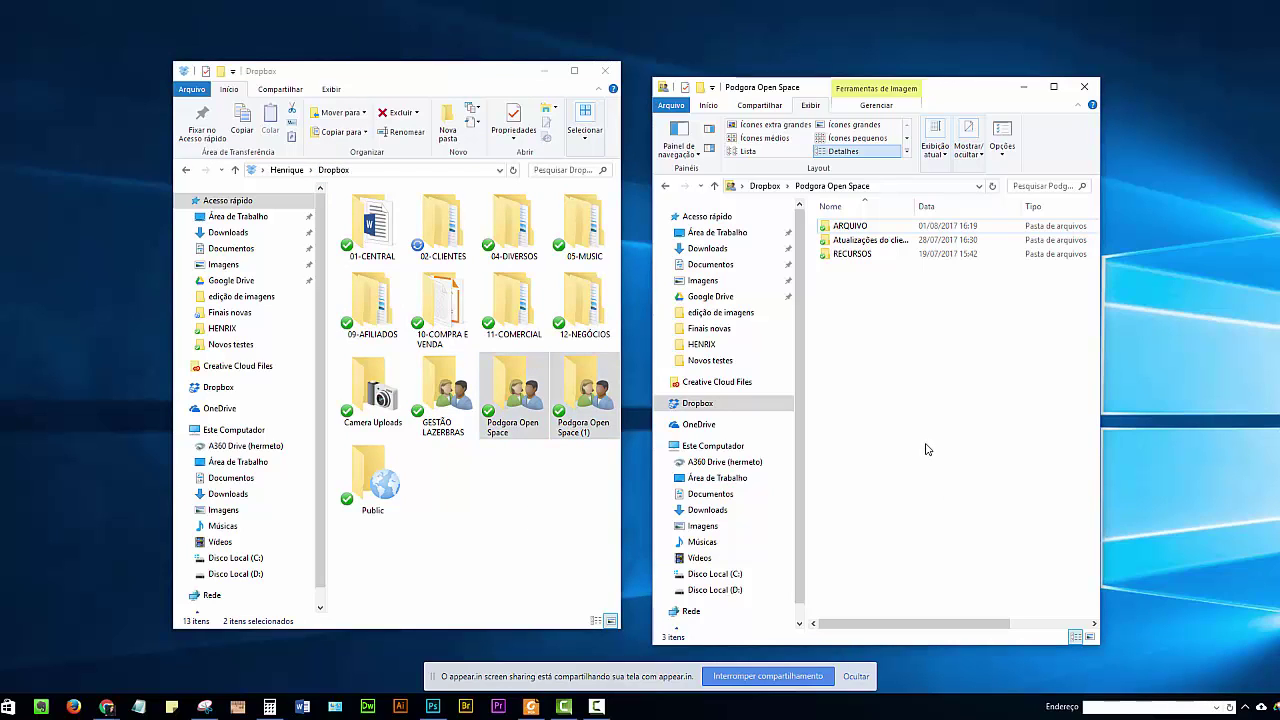
left_click(540, 494)
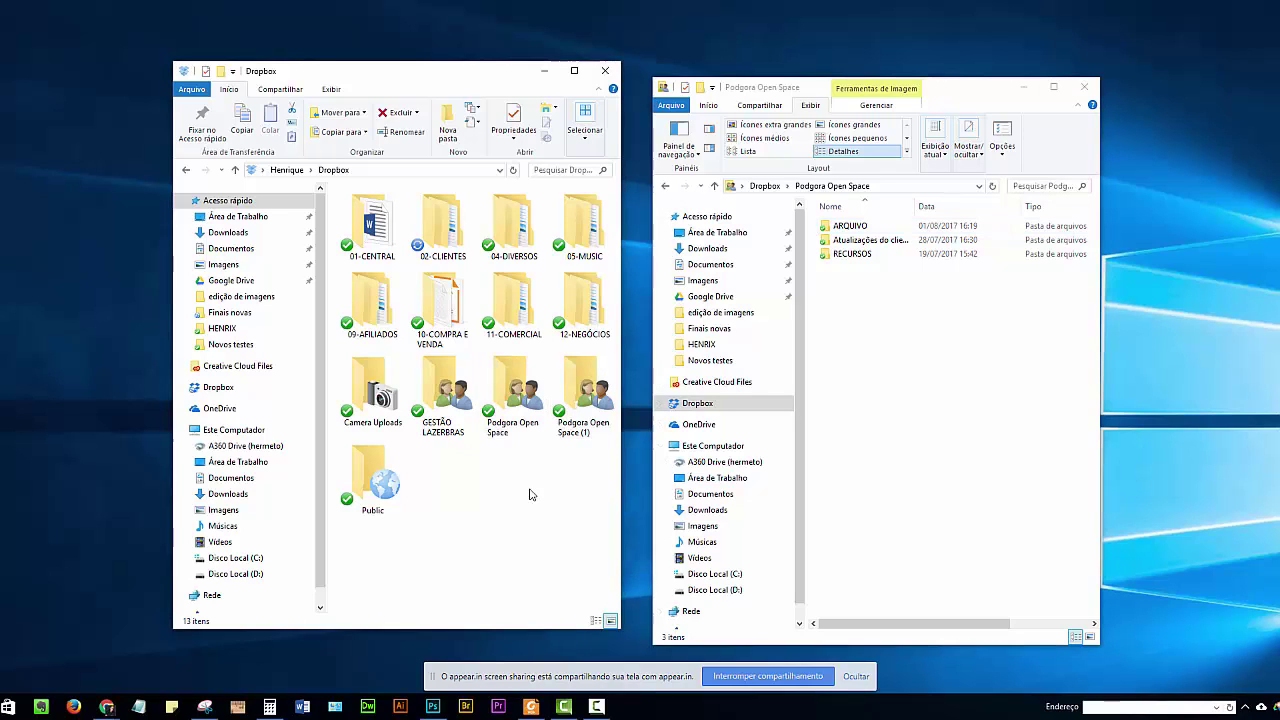
left_click(508, 382)
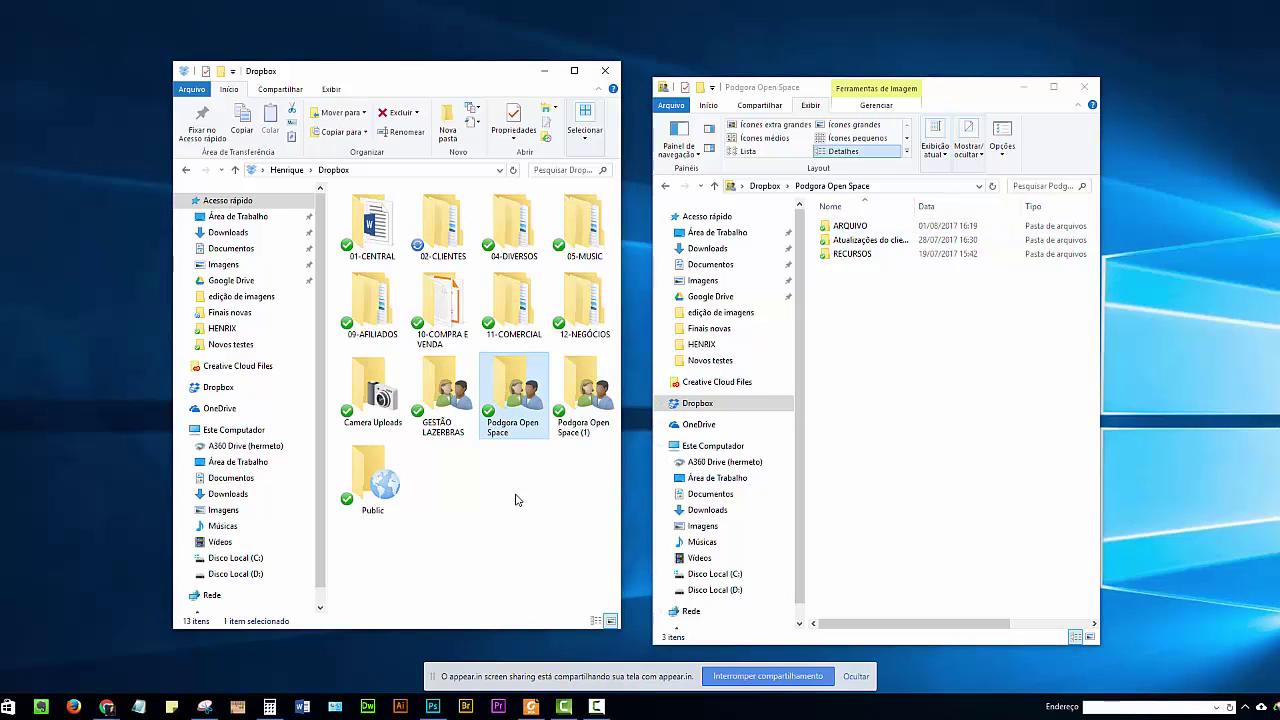
left_click(586, 381)
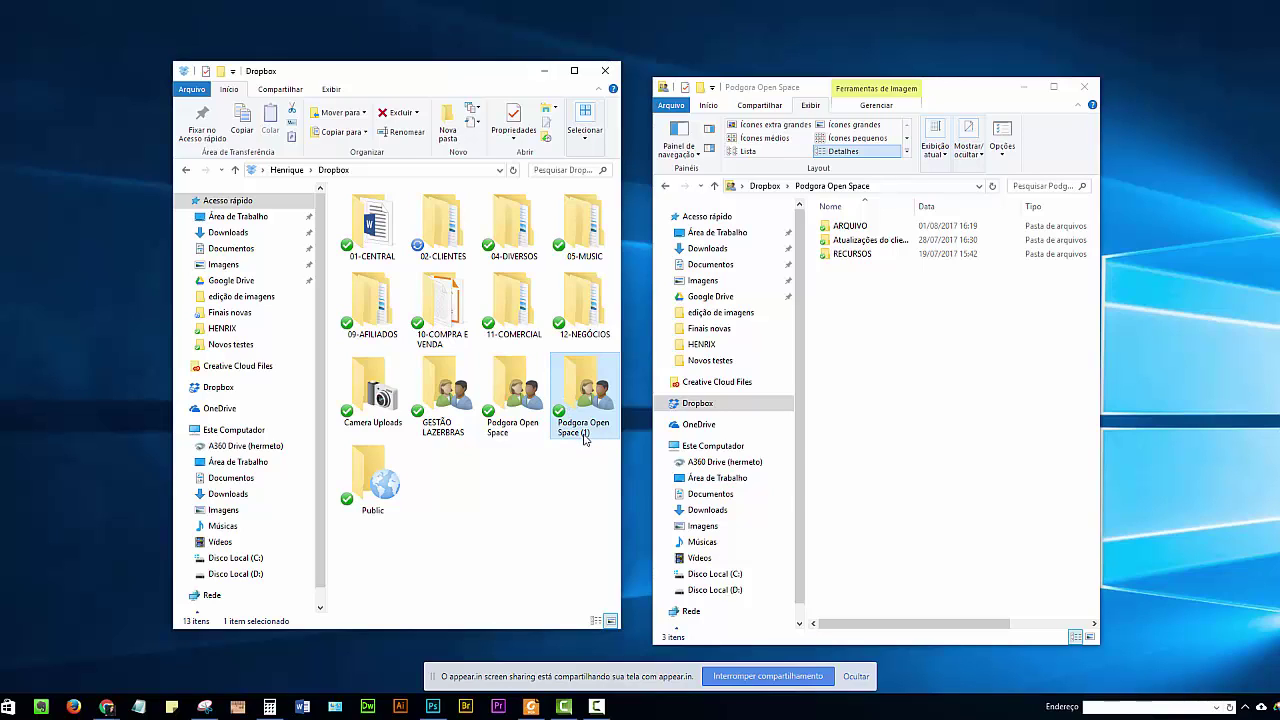
mouse_move(586, 440)
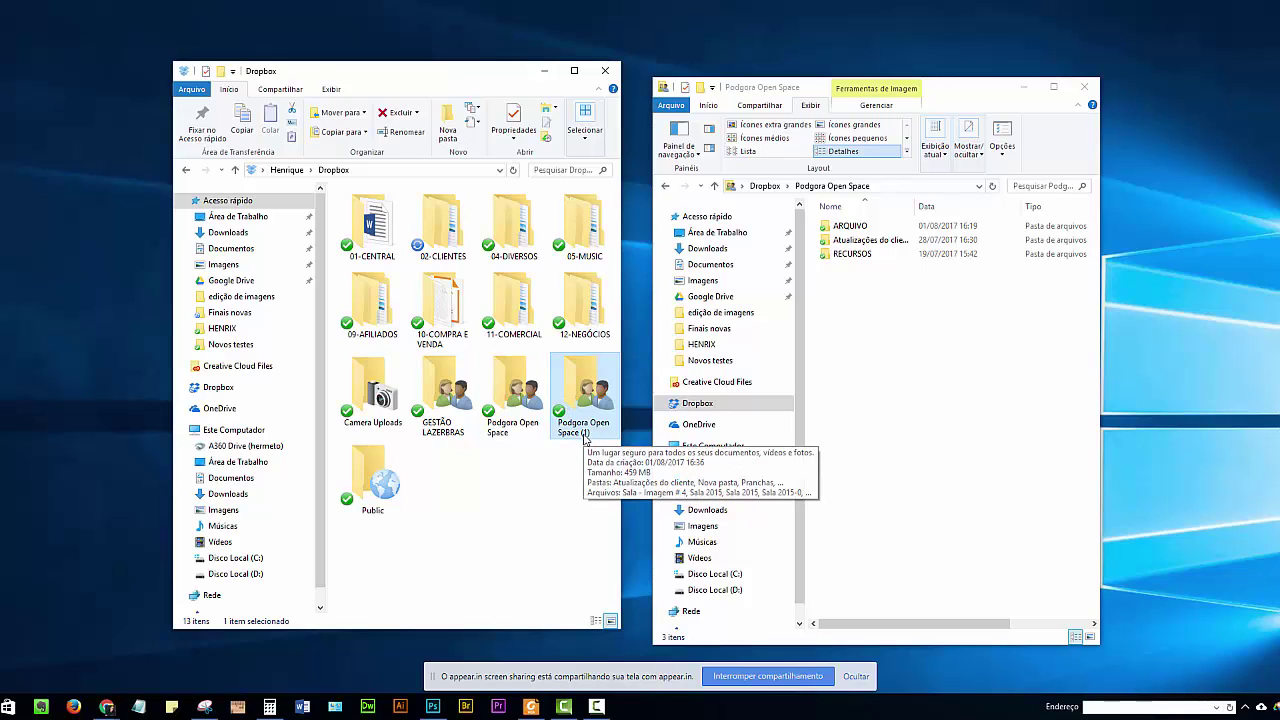
left_click(548, 511)
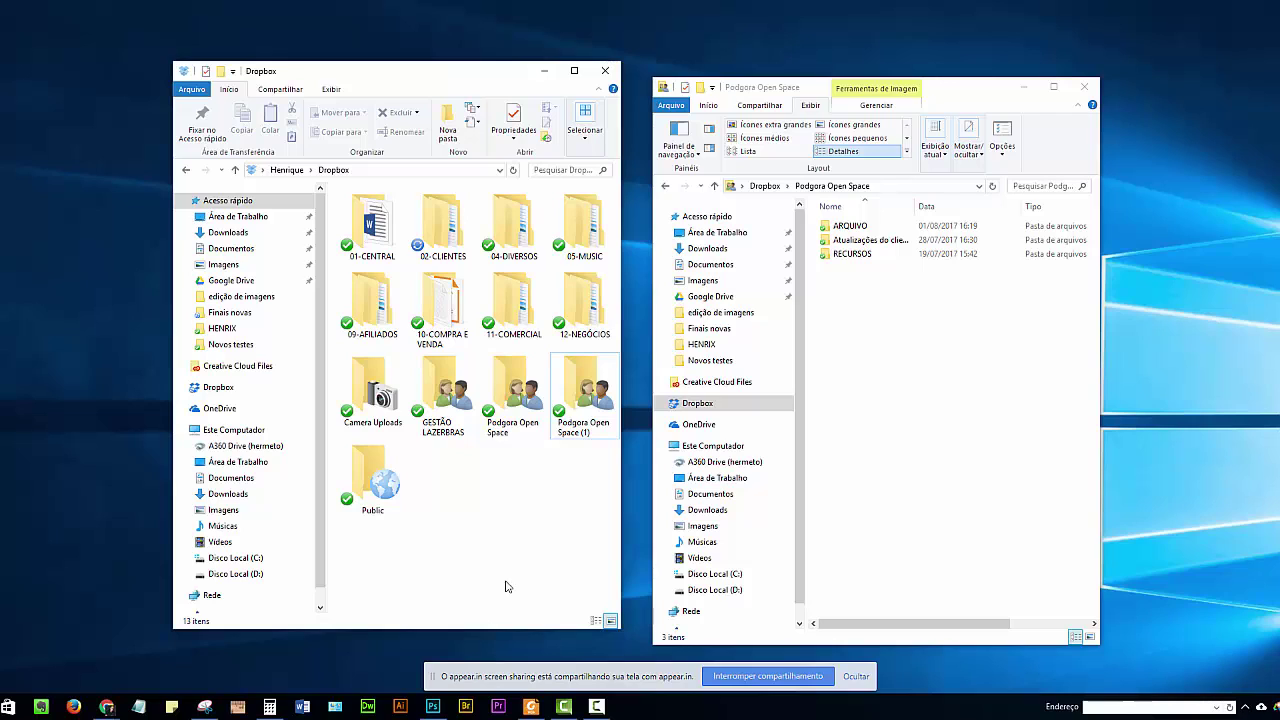
double_click(585, 400)
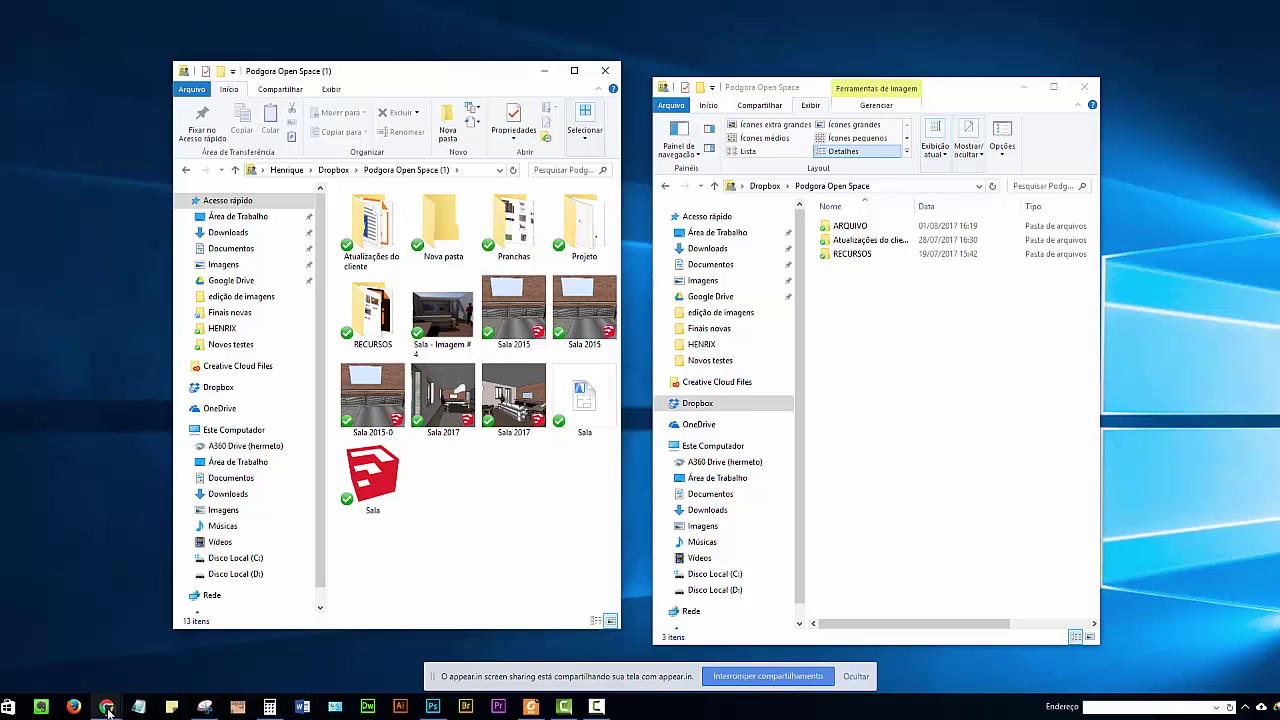
Step: Check the appear.in call from the taskbar and minimize it again
mouse_move(107, 707)
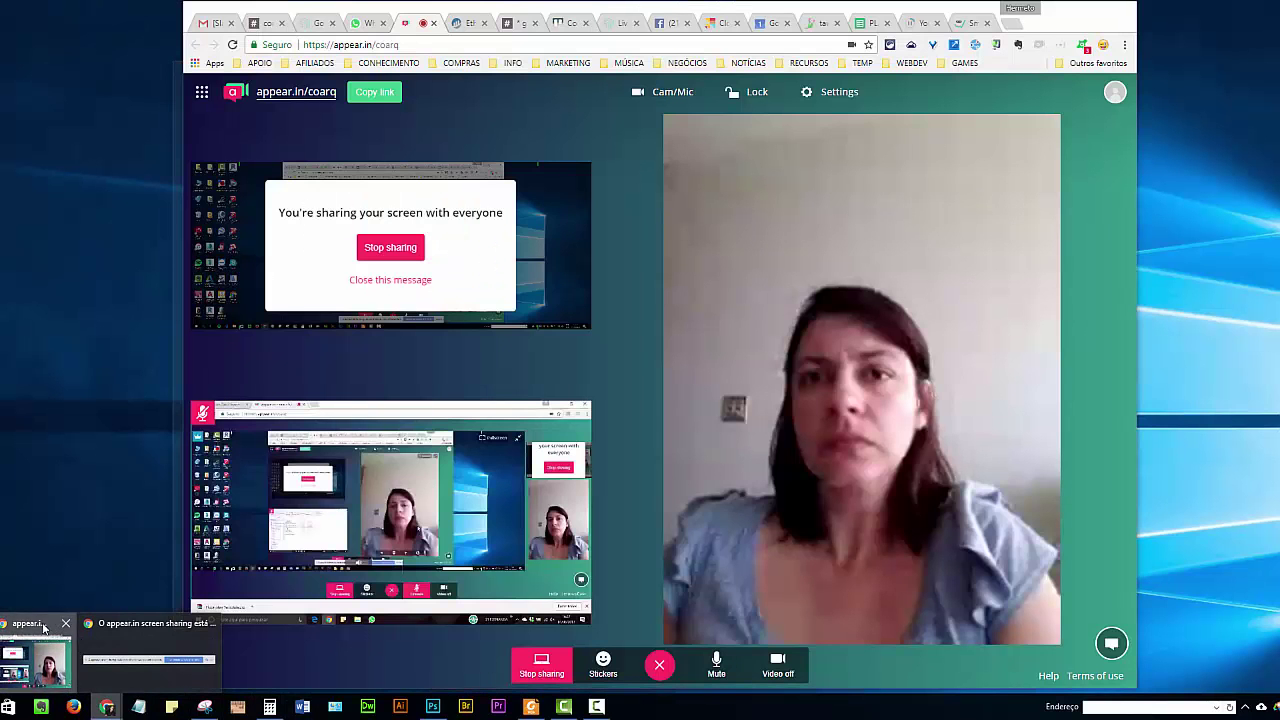
left_click(44, 628)
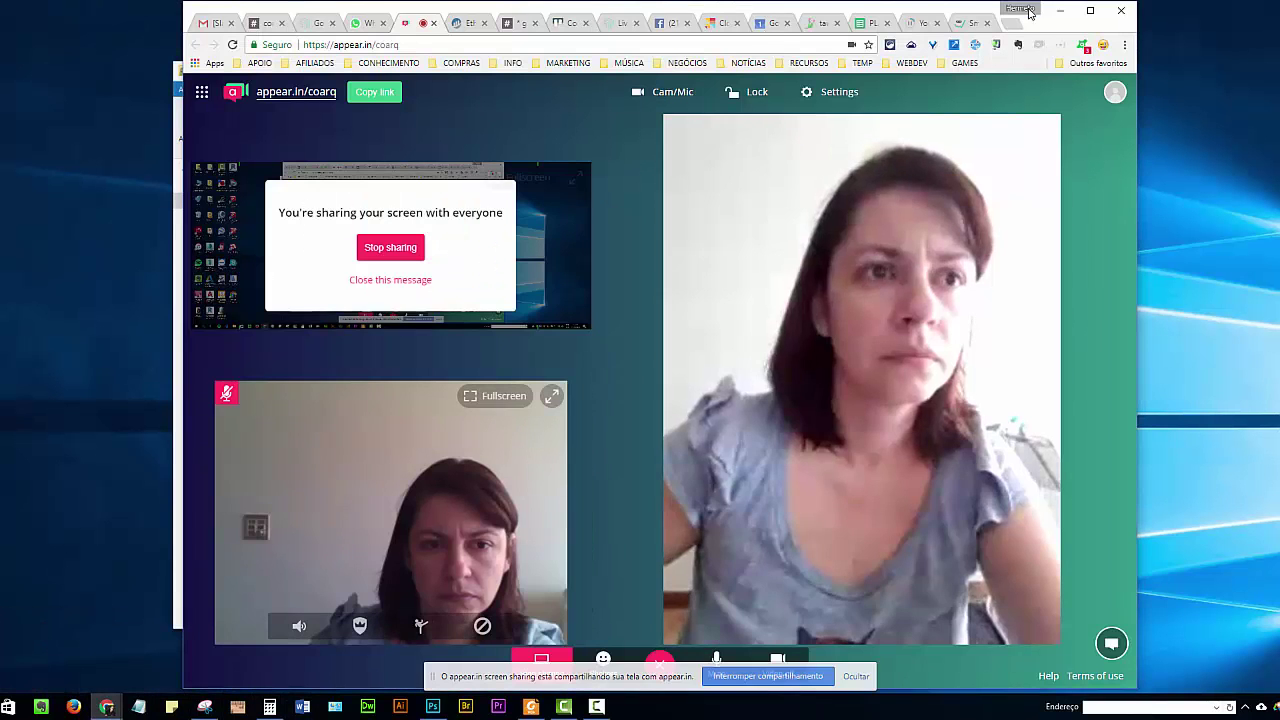
left_click(1059, 11)
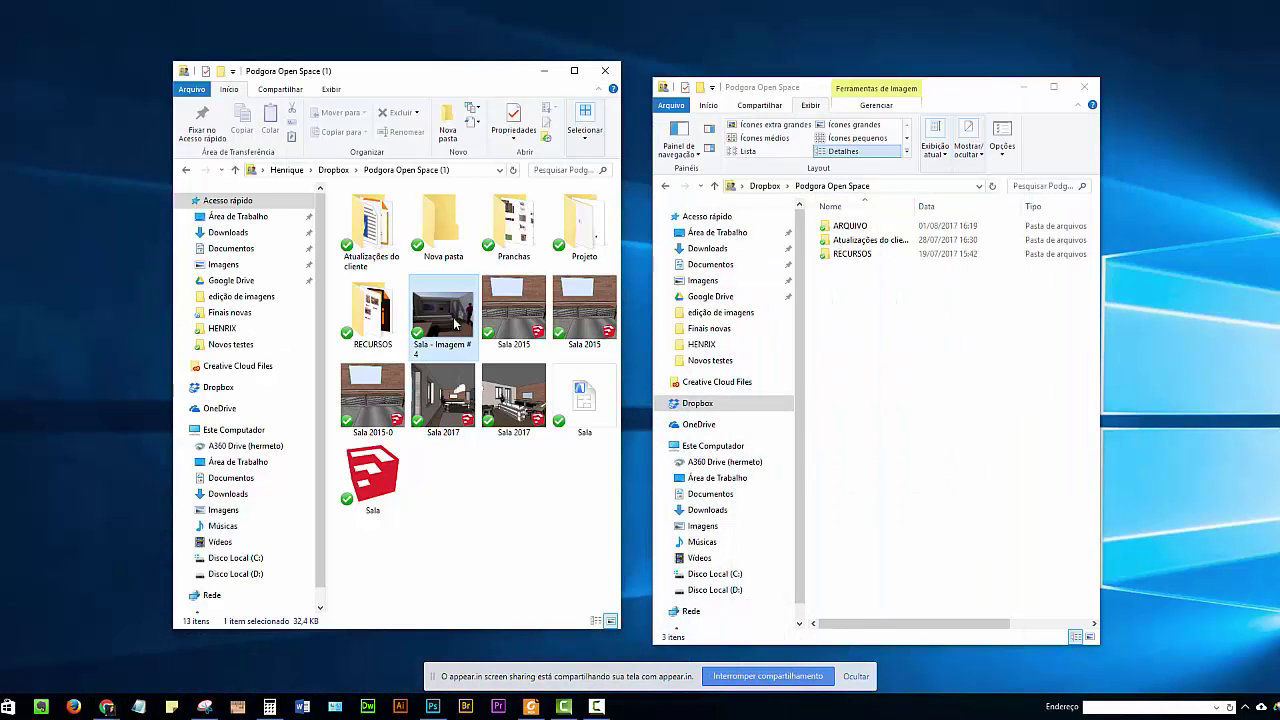
Step: Select the Sala 2015-0 render, then open Projeto and select the Sala ultima - skp model
left_click(498, 327)
left_click(395, 412)
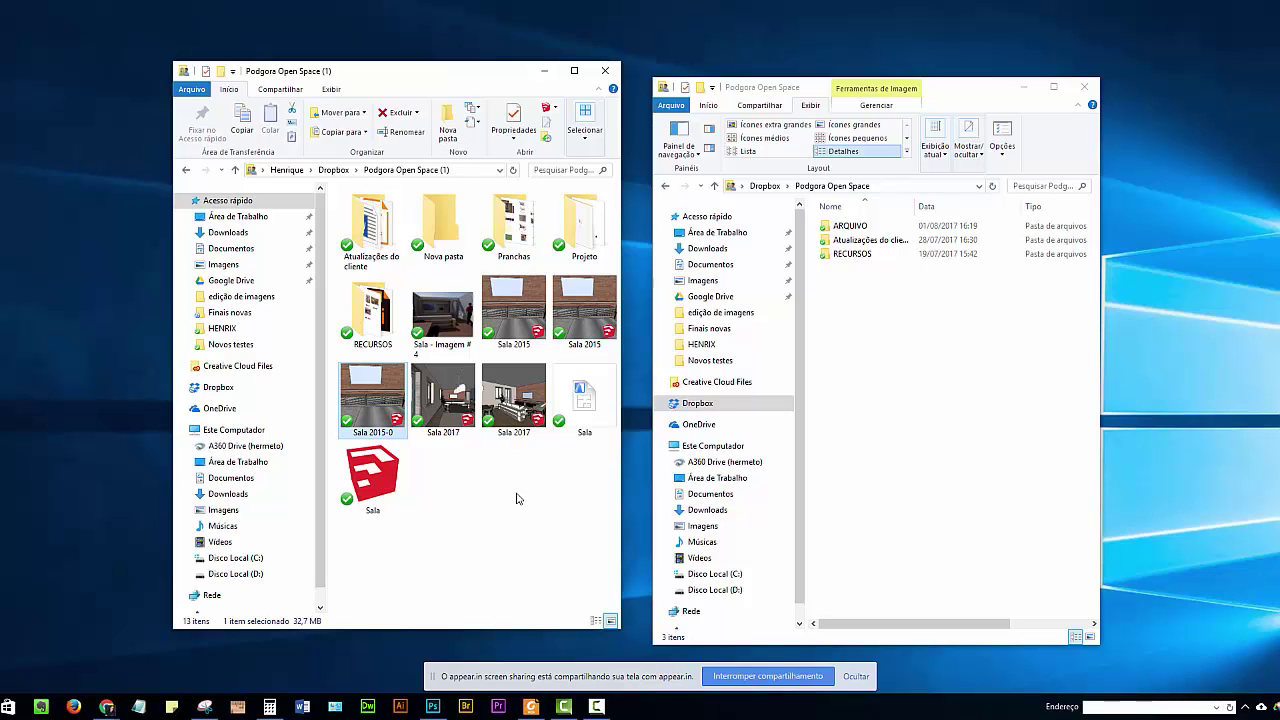
double_click(578, 226)
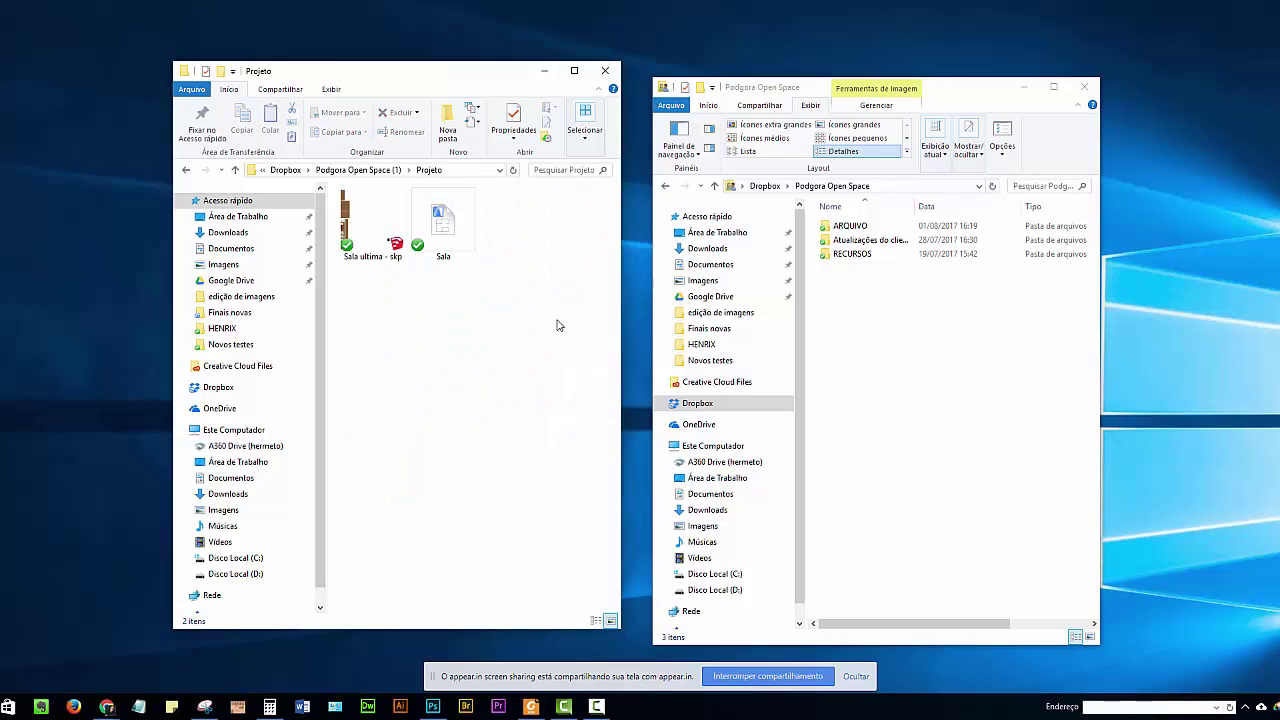
left_click(370, 216)
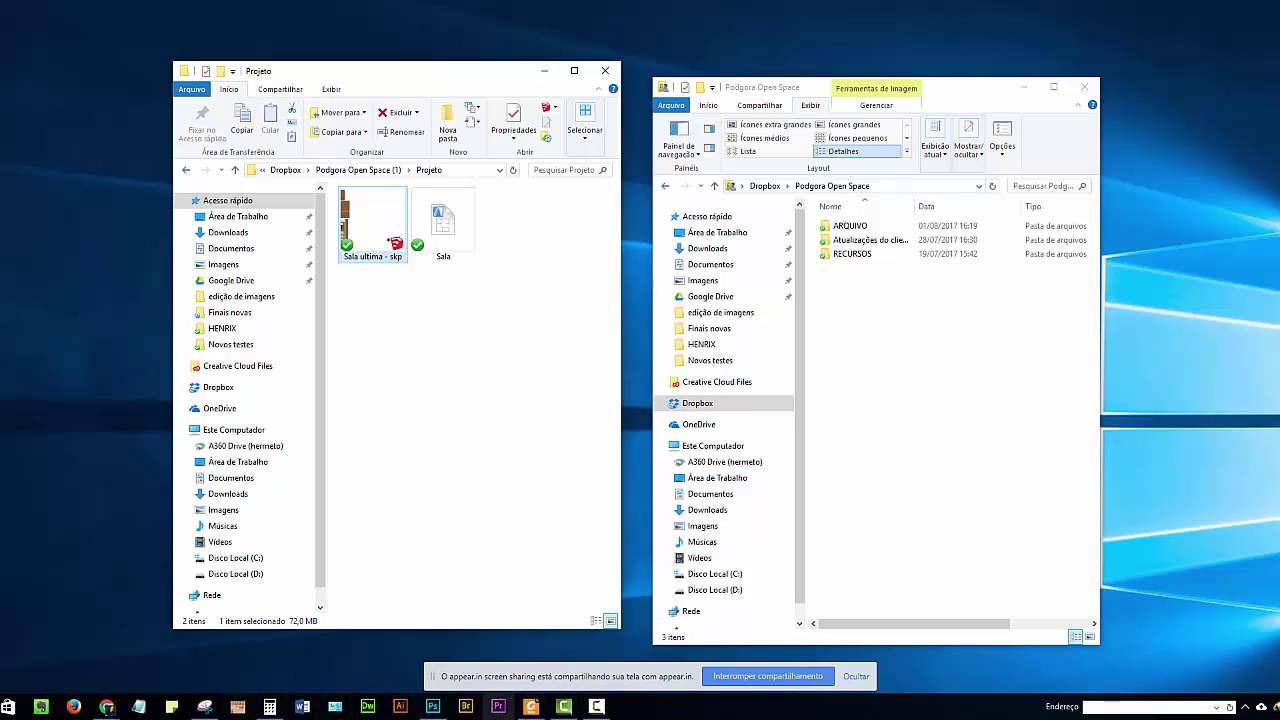
Step: Bring REquirements.pdf in Foxit Reader to the front, slightly widened and shifted up-left
left_click(531, 708)
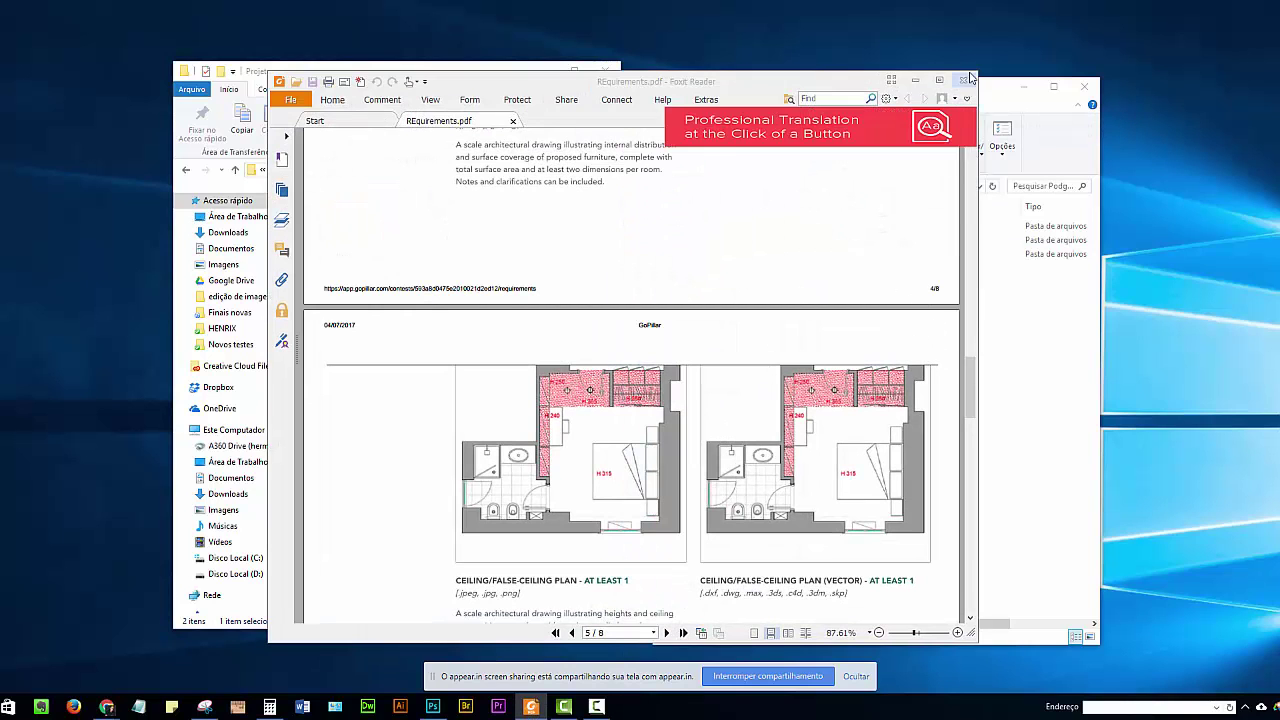
left_click_drag(977, 71, 1127, 36)
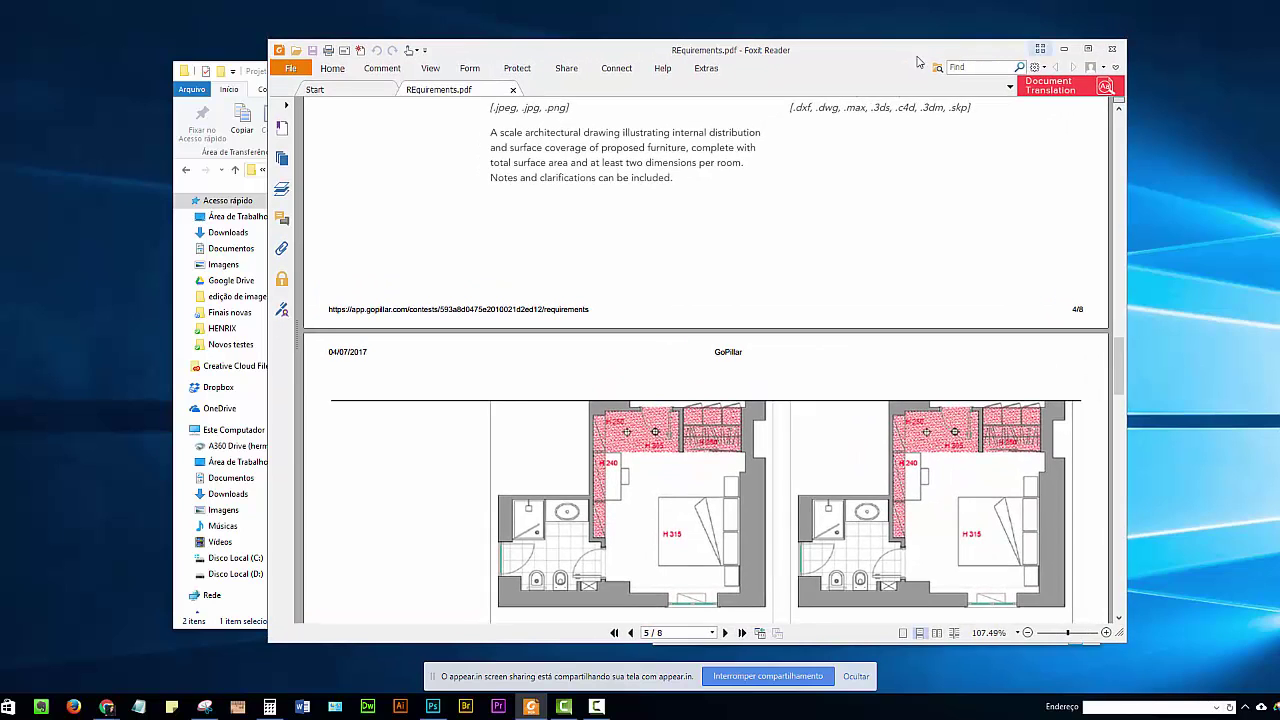
left_click_drag(863, 67, 842, 65)
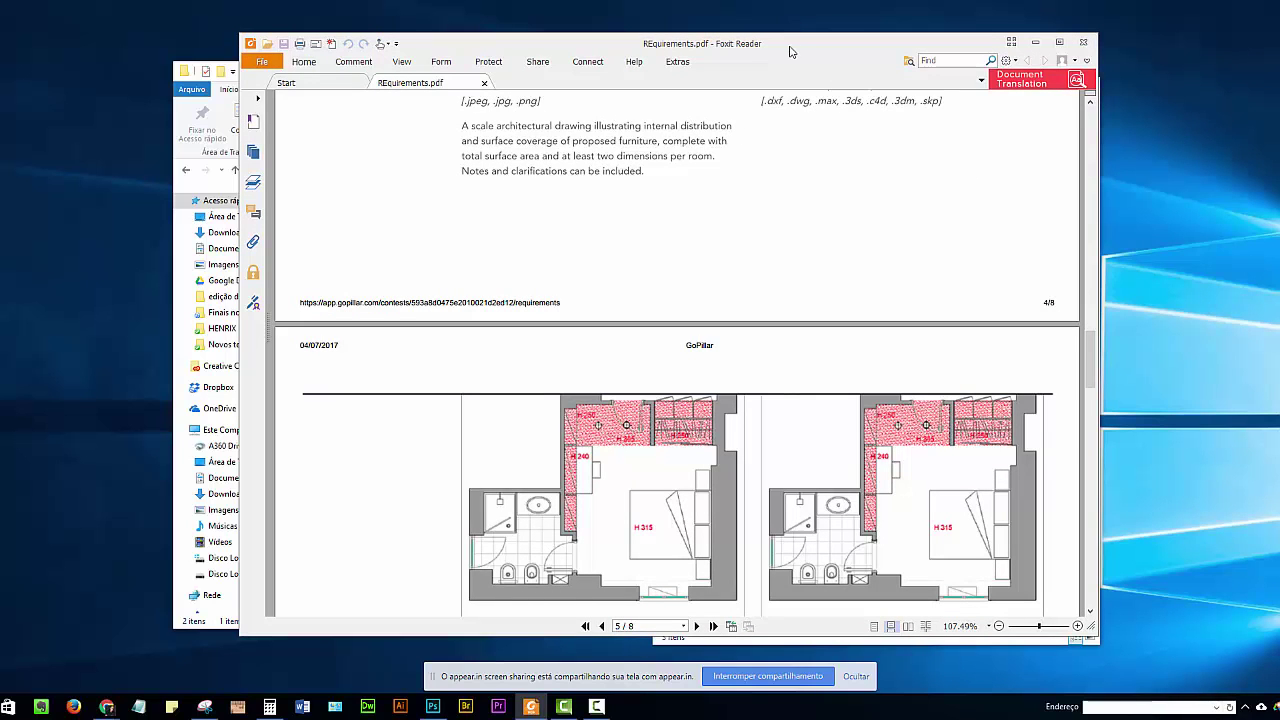
left_click_drag(791, 52, 770, 48)
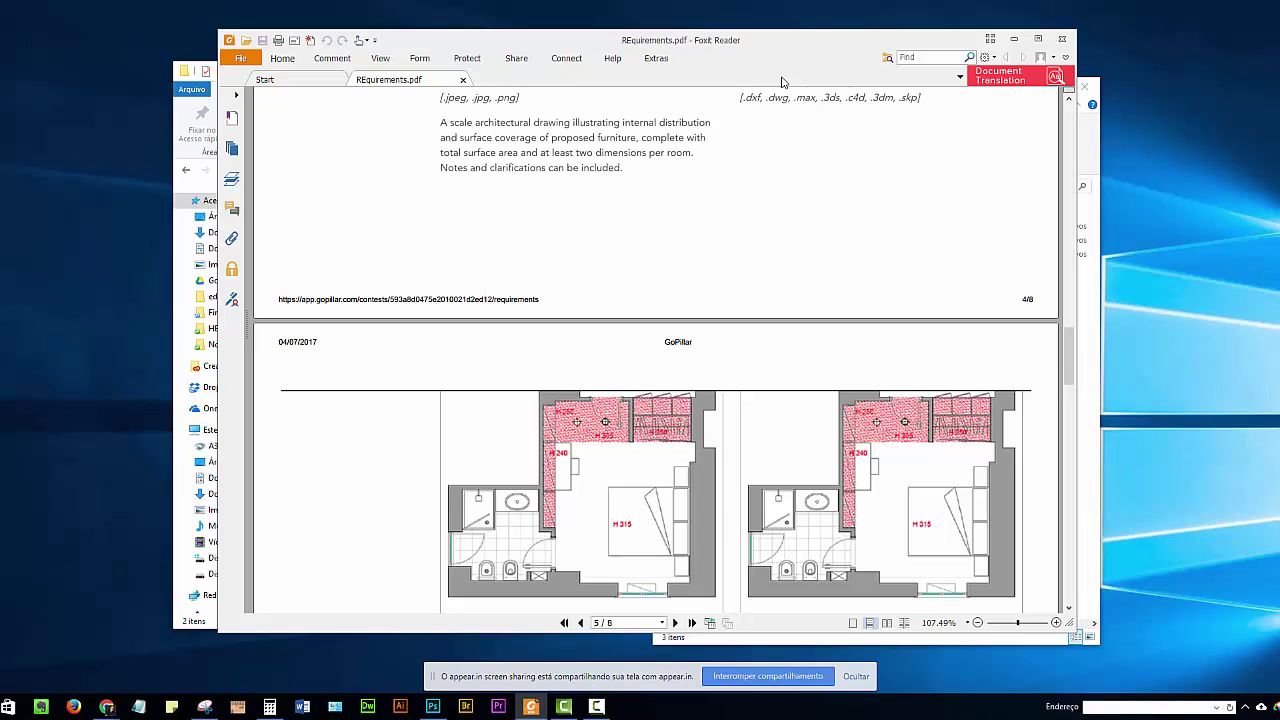
Step: Scroll REquirements.pdf down to the Ceiling/False-Ceiling Plan captions and description text
scroll(838, 235, "down", 1)
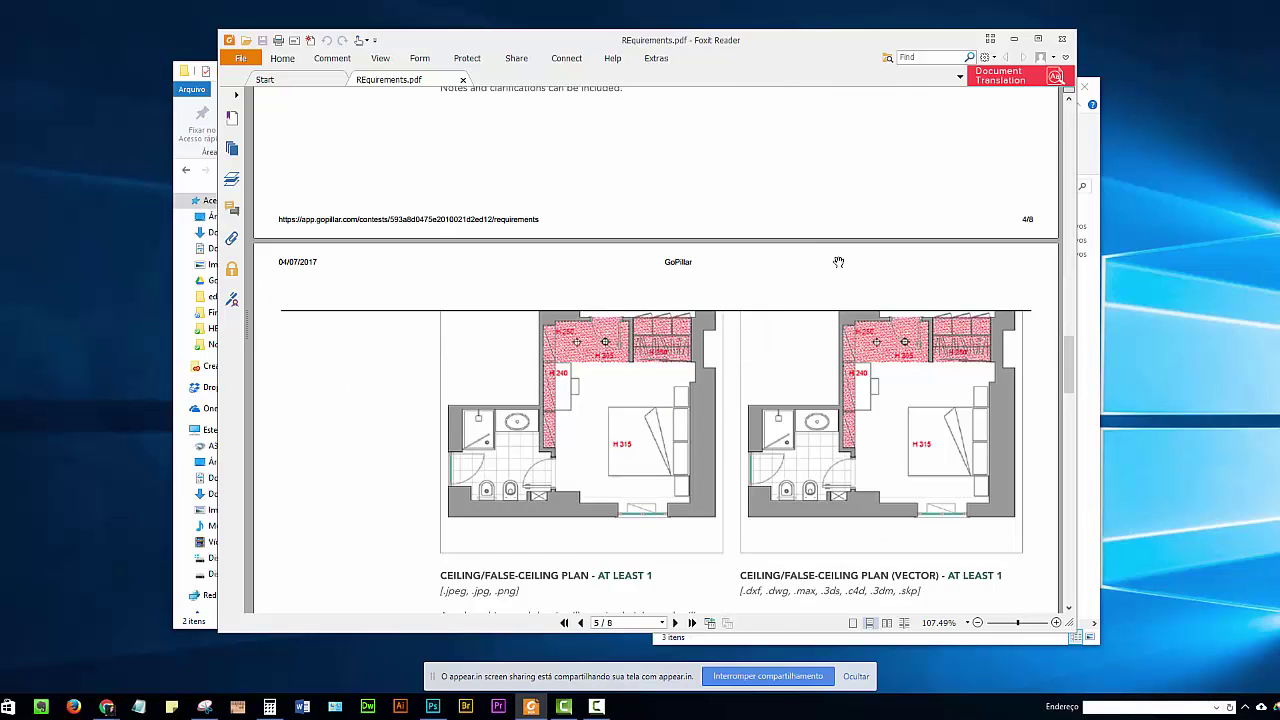
scroll(834, 258, "down", 1)
scroll(848, 318, "up", 1)
scroll(578, 437, "down", 1)
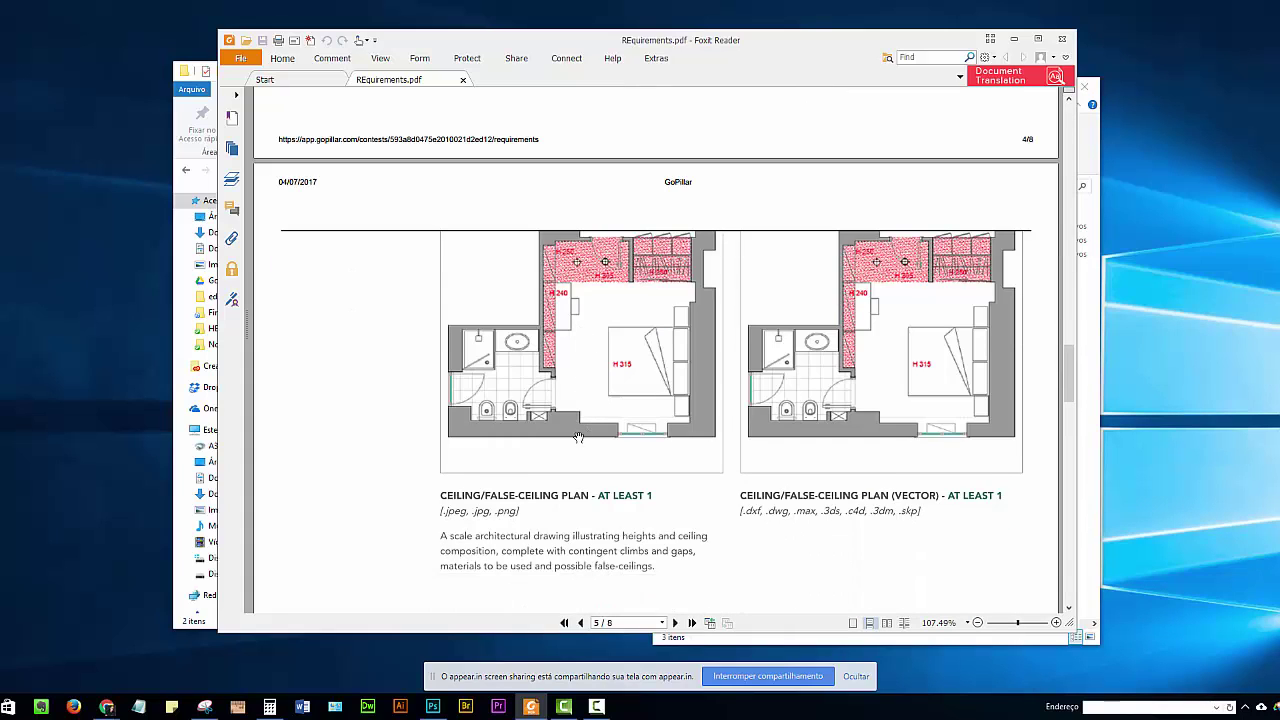
scroll(612, 320, "up", 1)
scroll(634, 360, "down", 1)
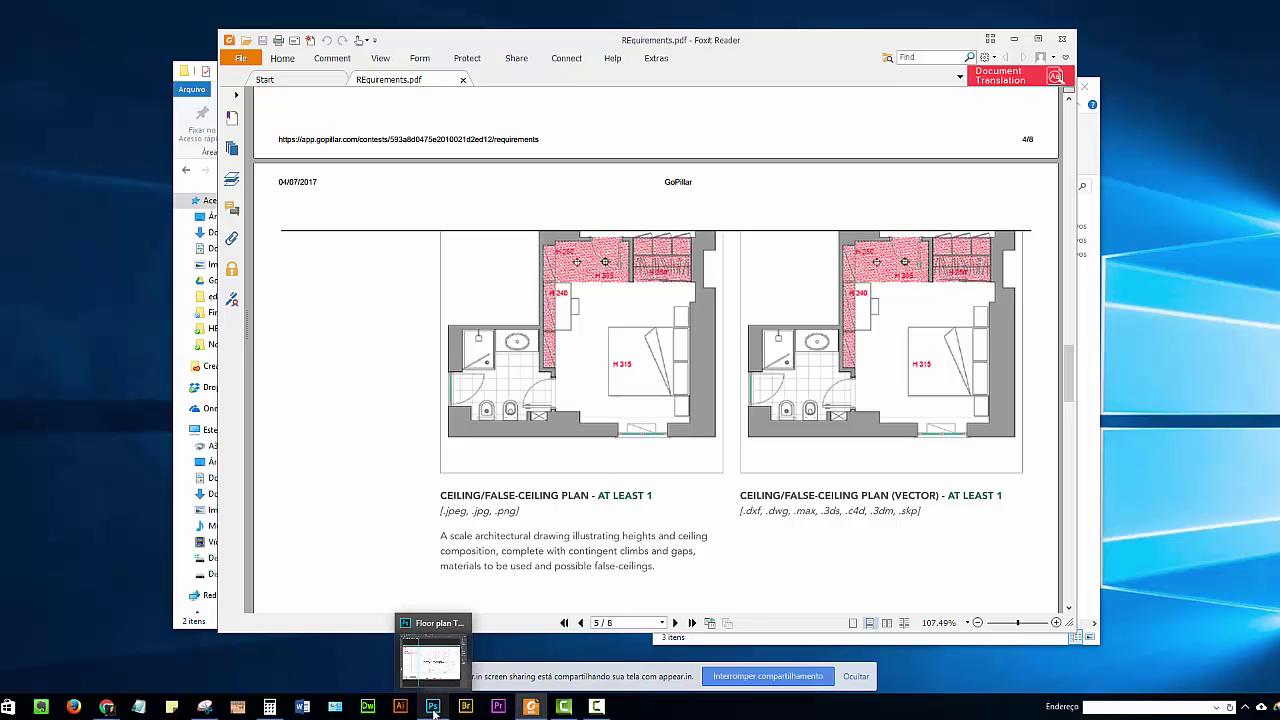
Step: Show Floor plan Template.psd in Photoshop and nudge its window slightly
left_click(432, 712)
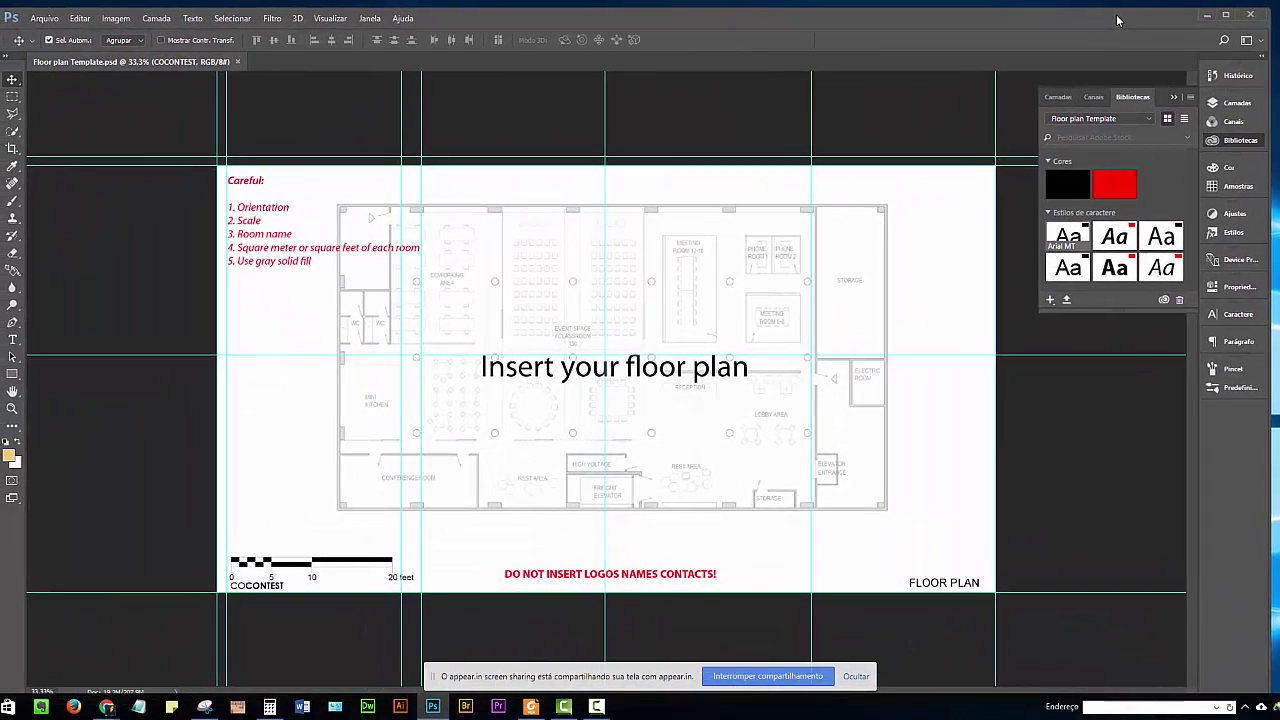
left_click_drag(1117, 20, 1122, 16)
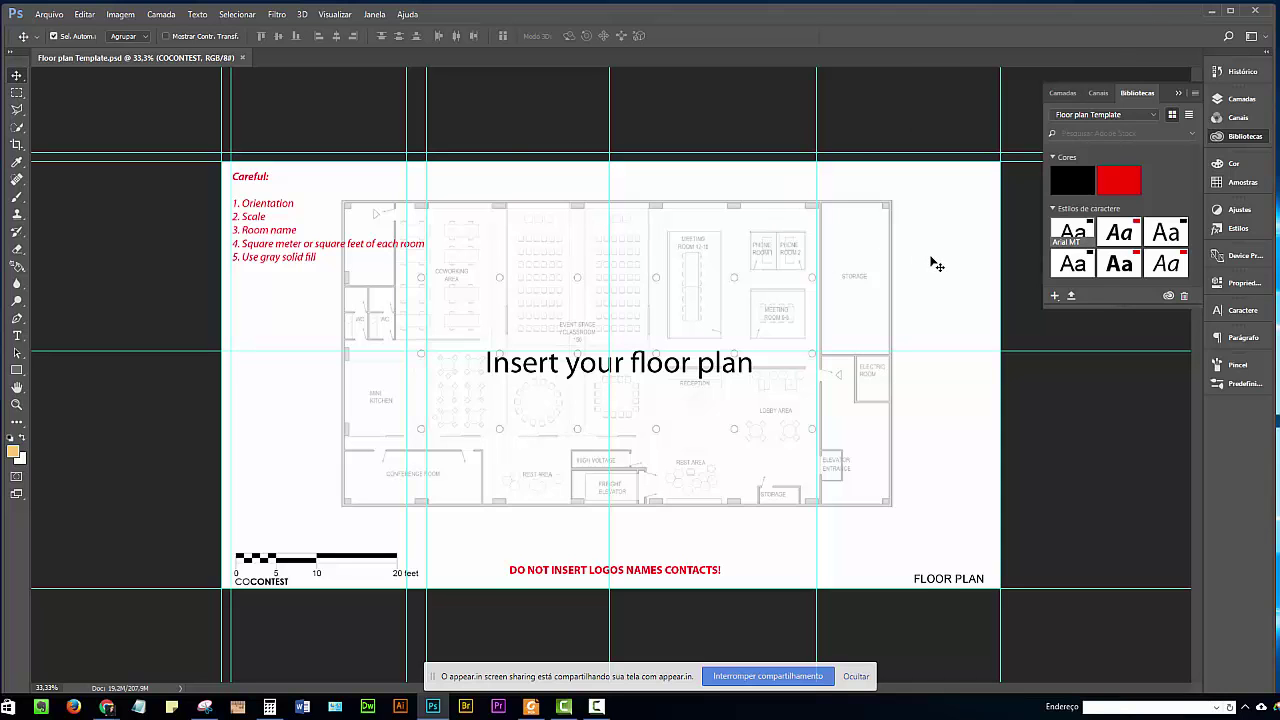
Step: Minimize Photoshop so REquirements.pdf in Foxit Reader is in front again
left_click(1211, 14)
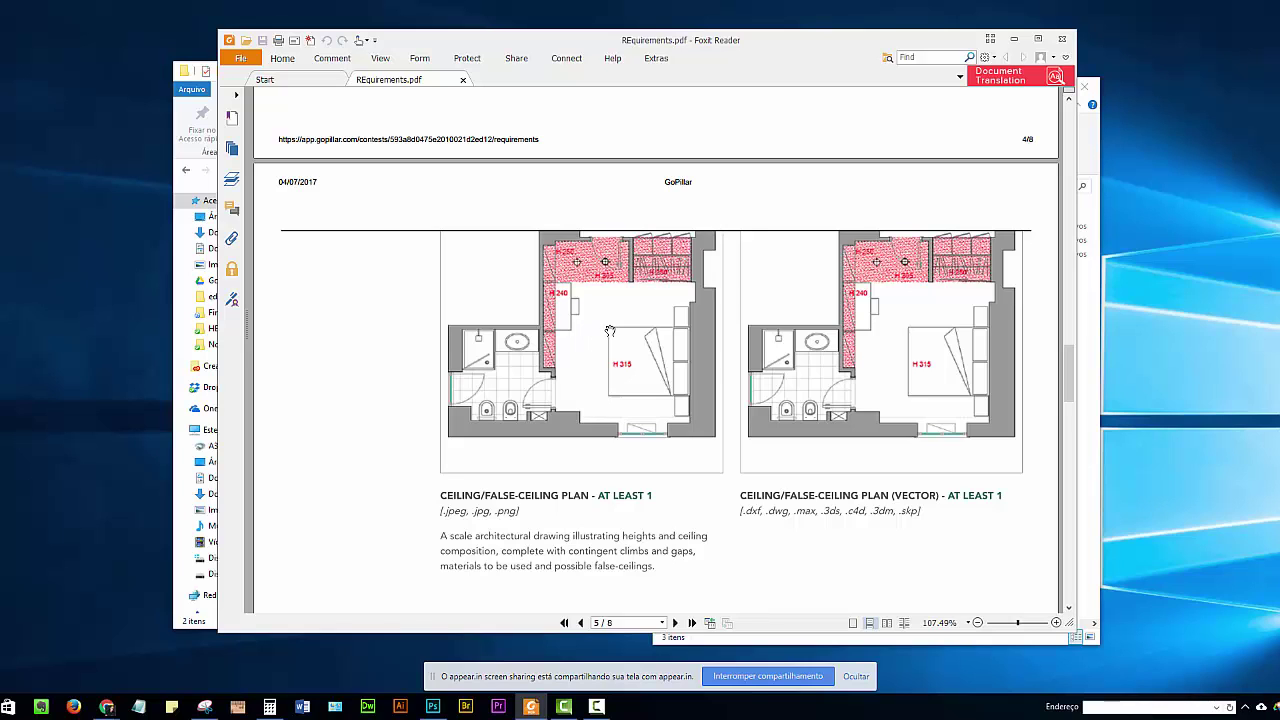
scroll(640, 310, "down", 2)
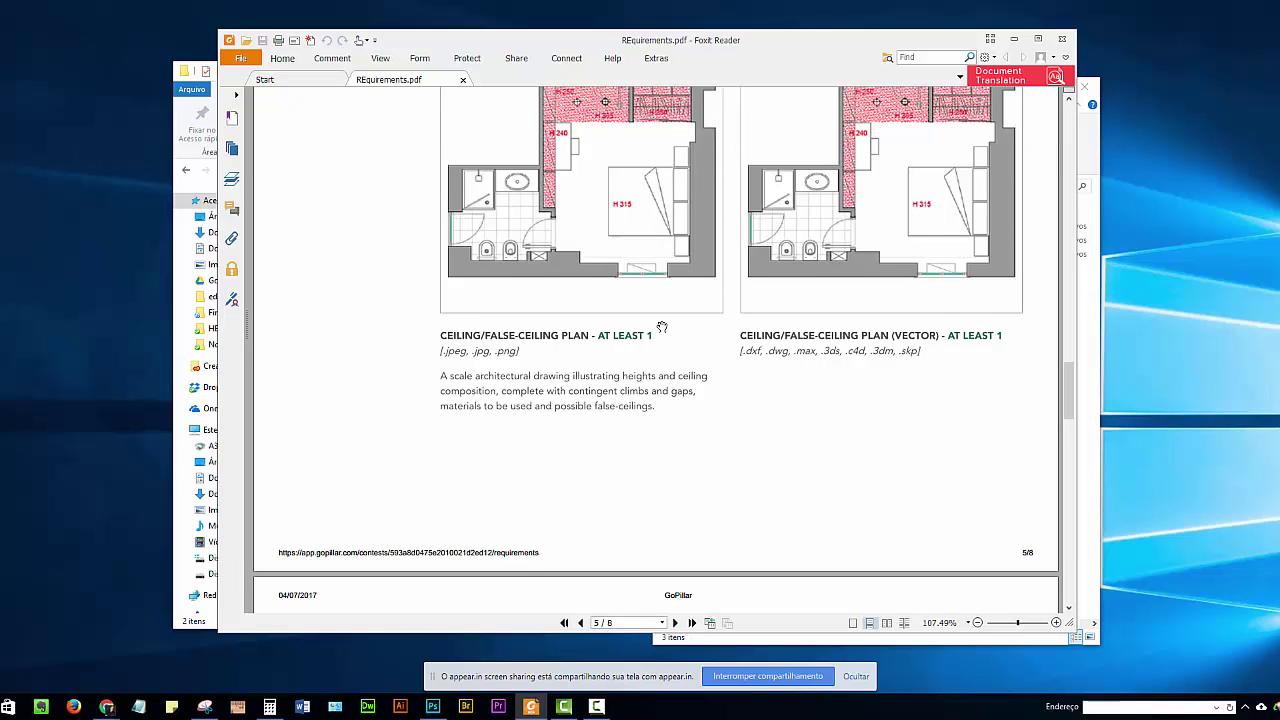
scroll(496, 425, "up", 1)
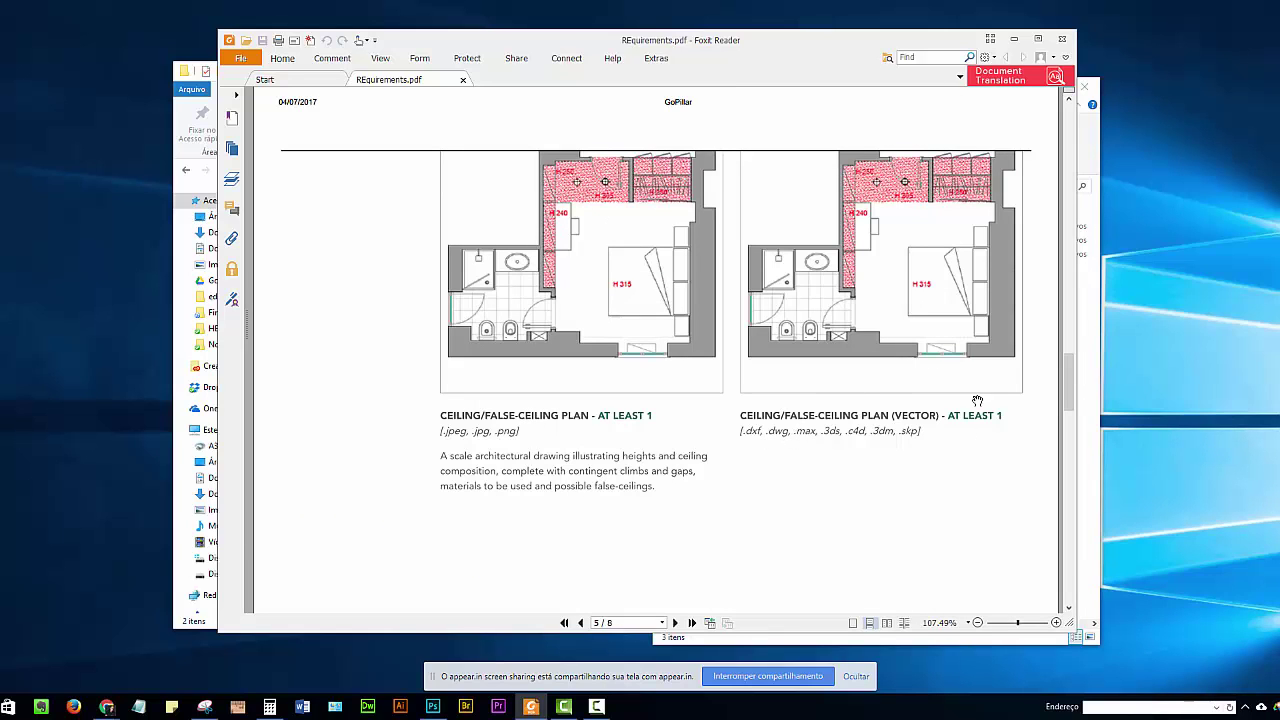
scroll(826, 300, "up", 1)
scroll(826, 331, "down", 1)
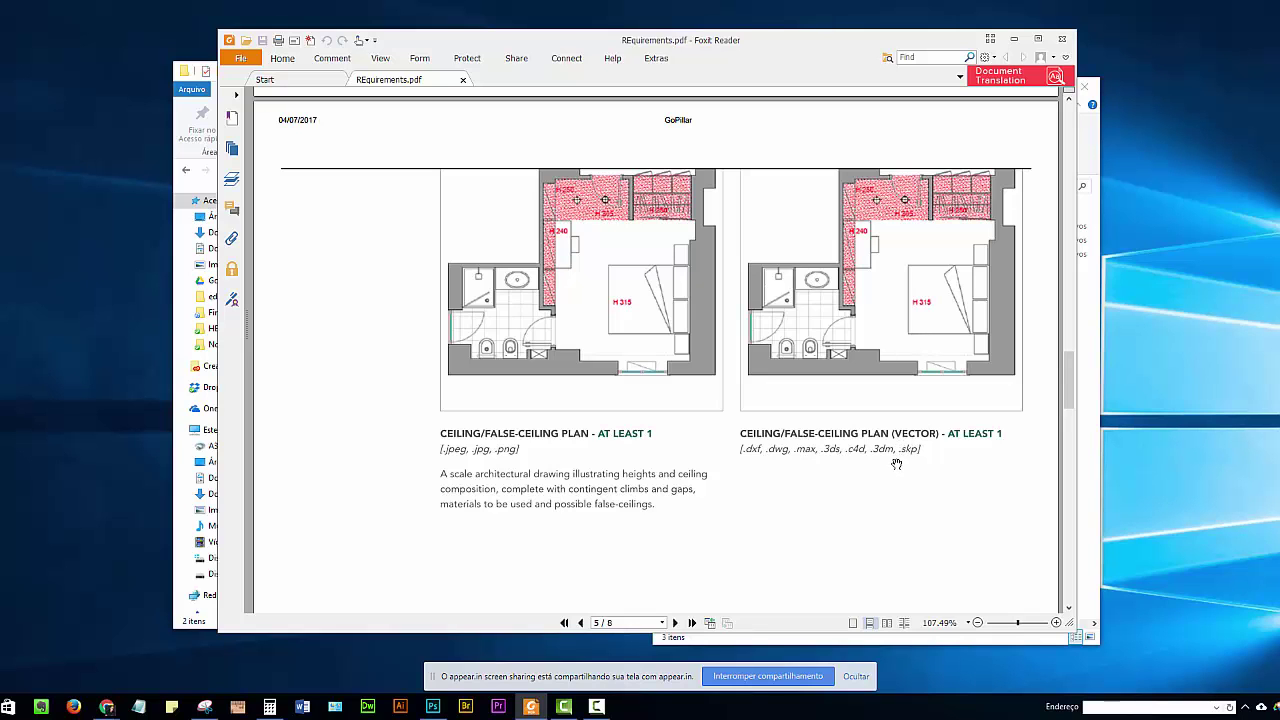
Step: Scroll from the ceiling plans past the page 6 lighting plans to page 7
scroll(740, 433, "down", 2)
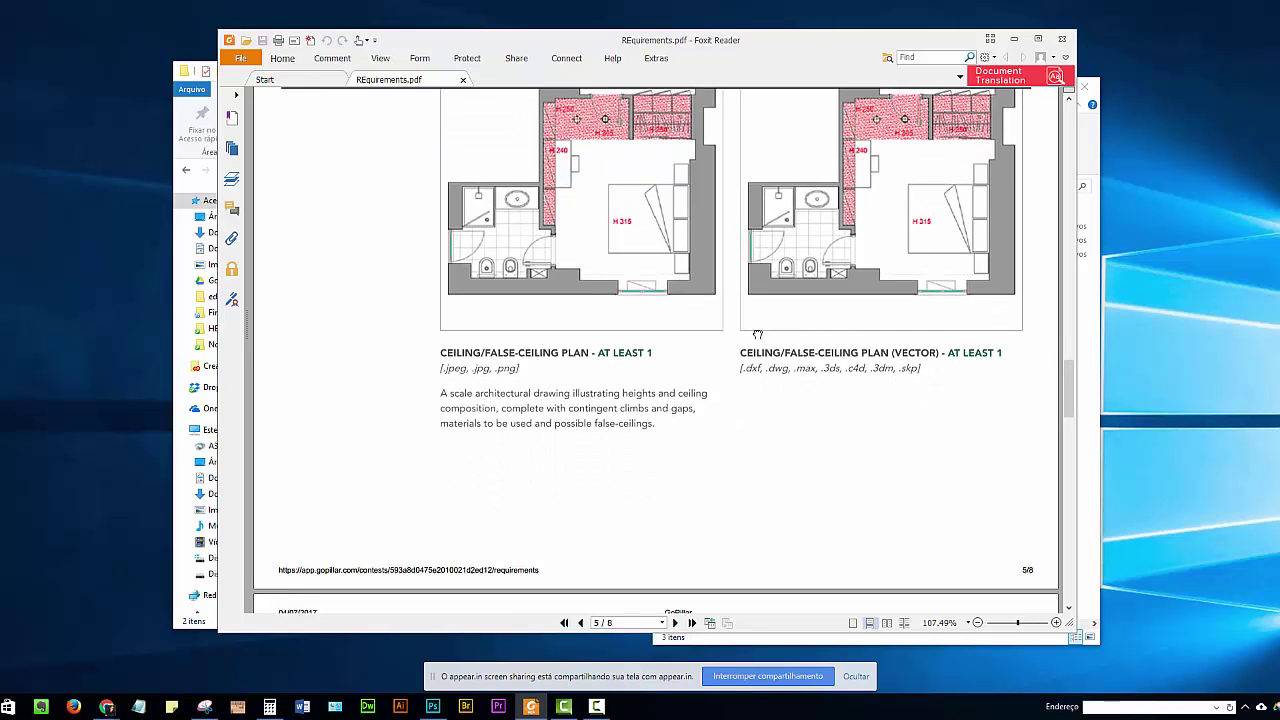
scroll(720, 435, "down", 2)
scroll(700, 437, "down", 2)
scroll(660, 440, "down", 1)
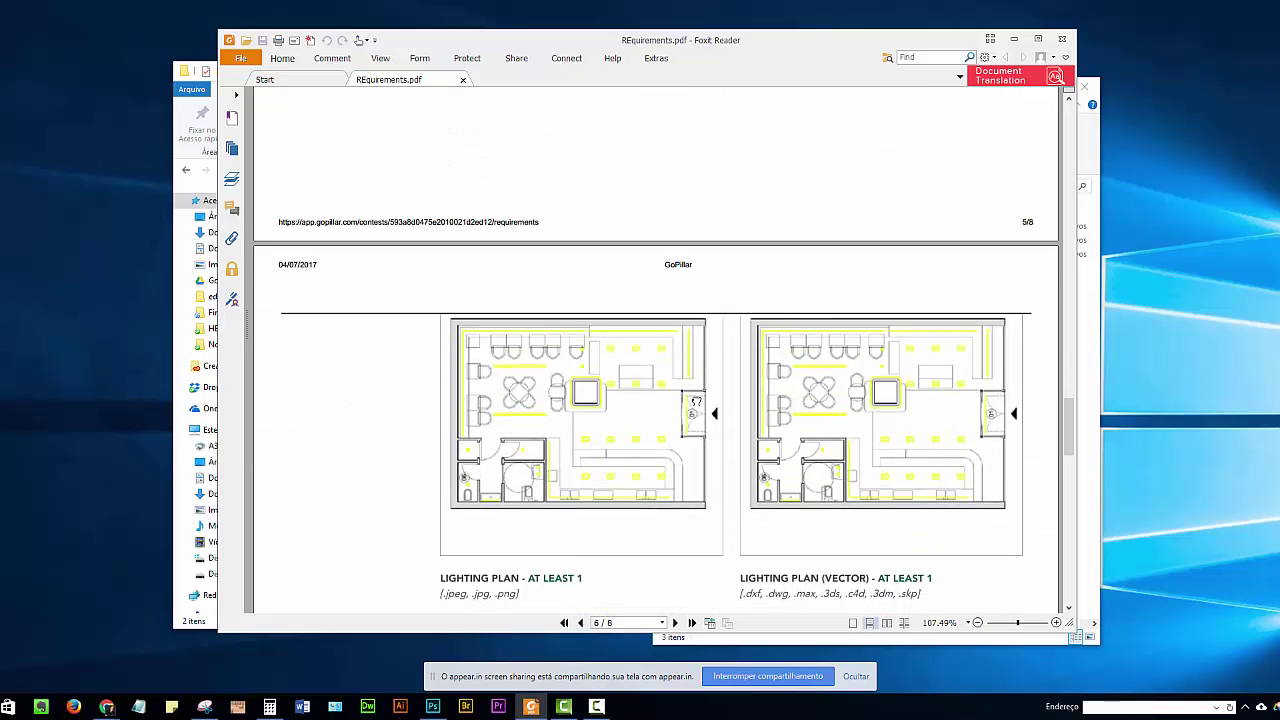
scroll(564, 495, "down", 1)
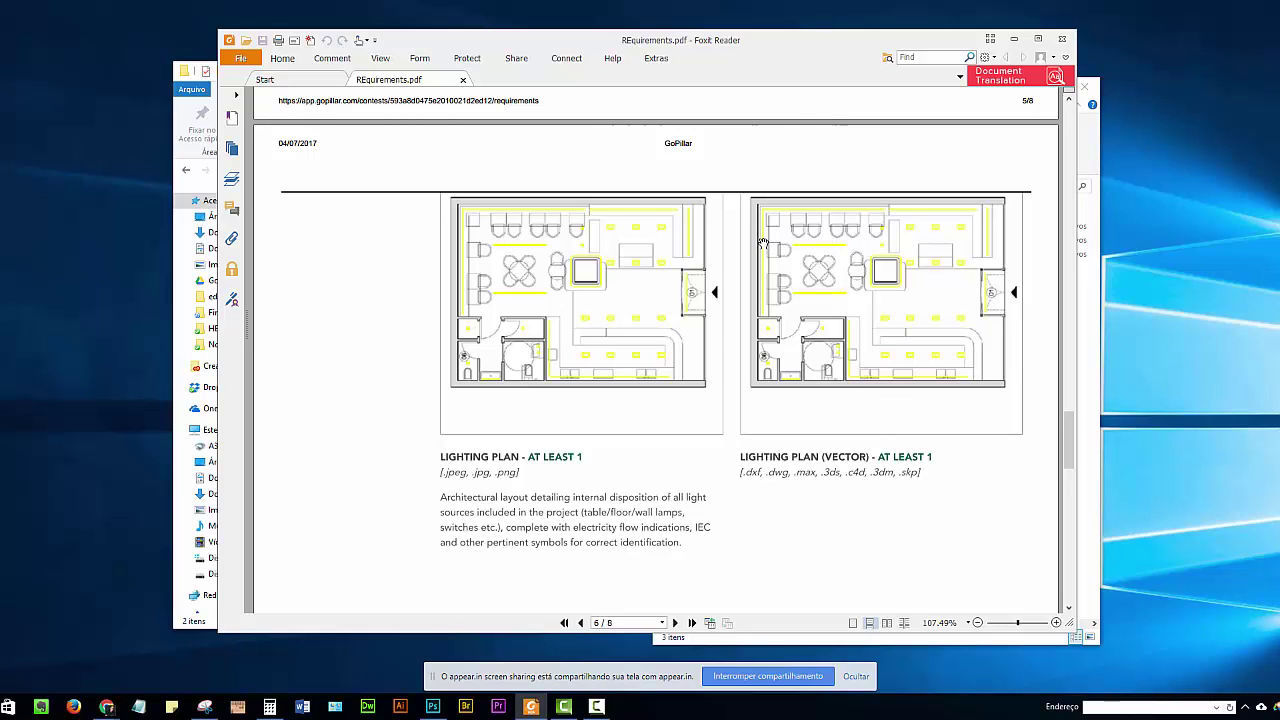
scroll(764, 287, "up", 1)
scroll(764, 287, "up", 8)
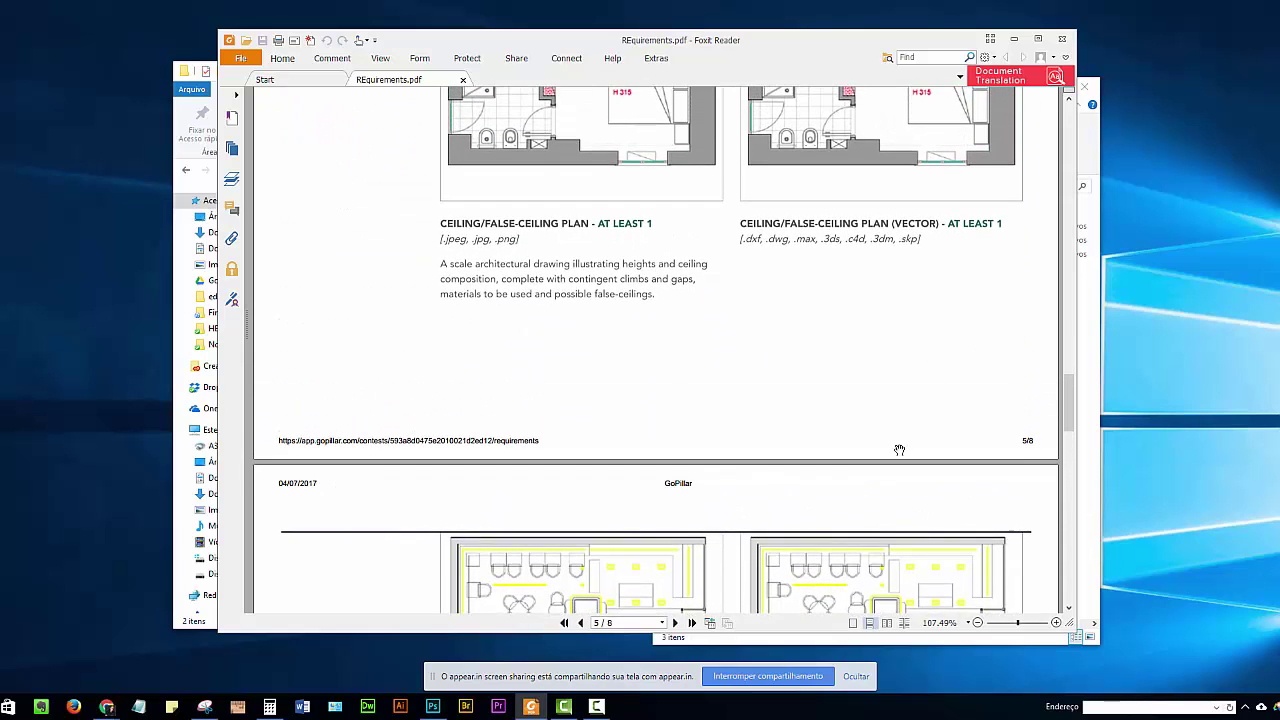
scroll(978, 401, "down", 4)
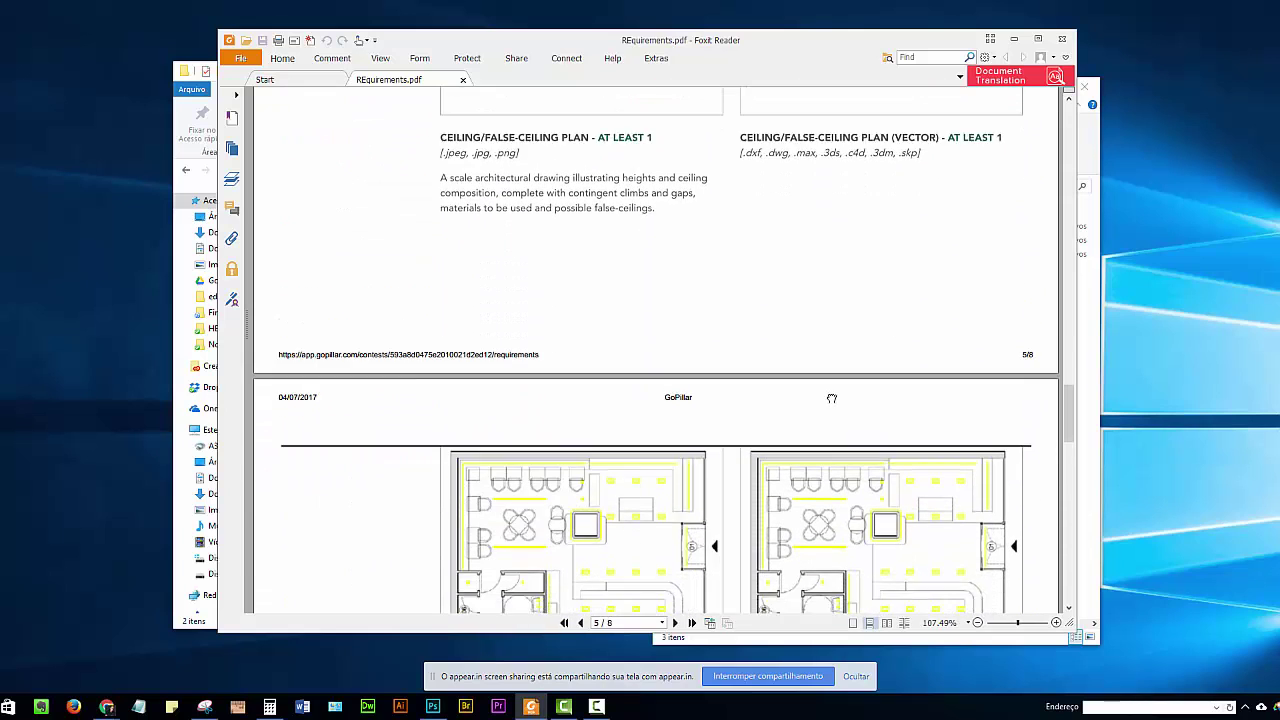
scroll(830, 394, "down", 4)
scroll(834, 219, "down", 5)
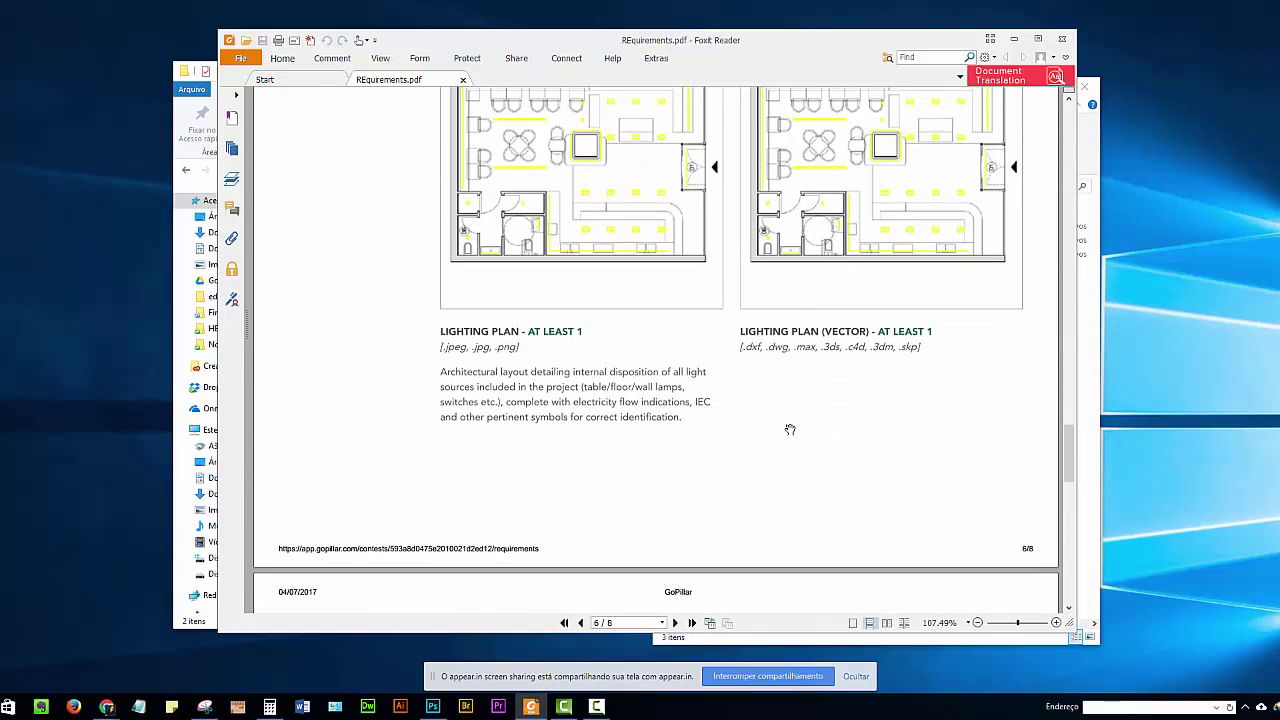
scroll(788, 465, "down", 13)
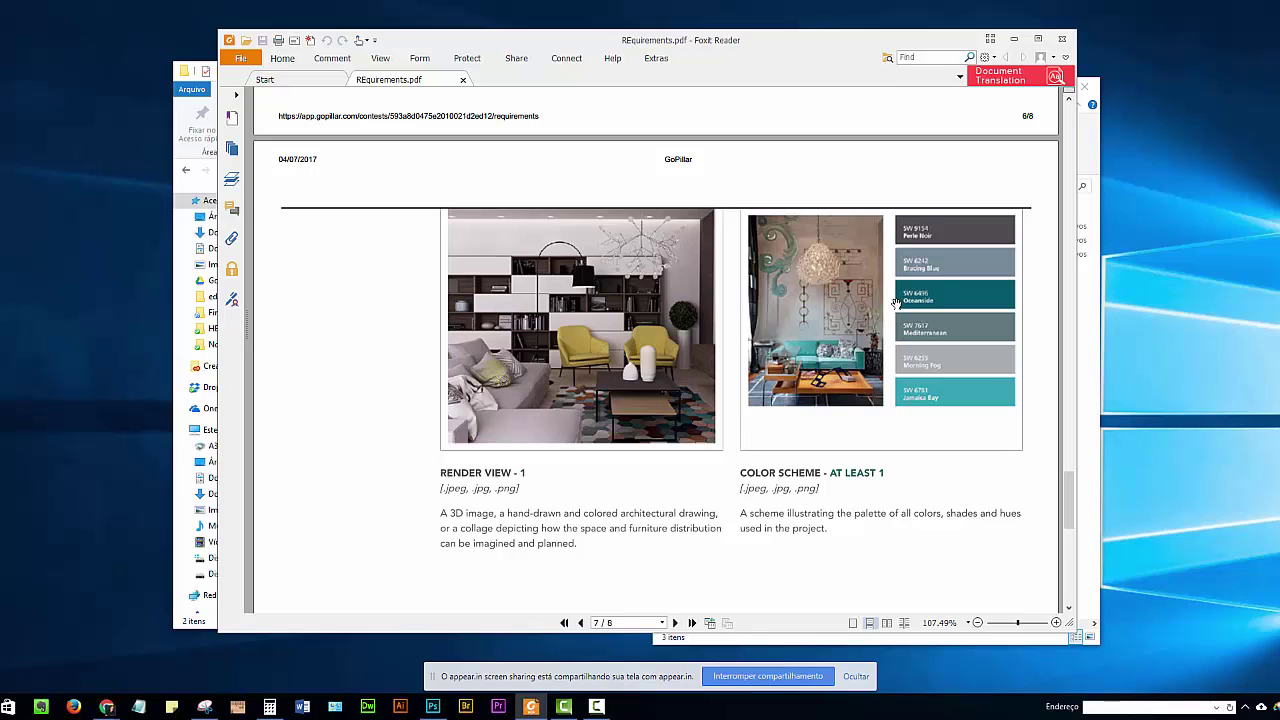
Step: Scroll back up to the page 5 raster ceiling plan requirement (.jpeg, .jpg or .png)
scroll(652, 342, "up", 1)
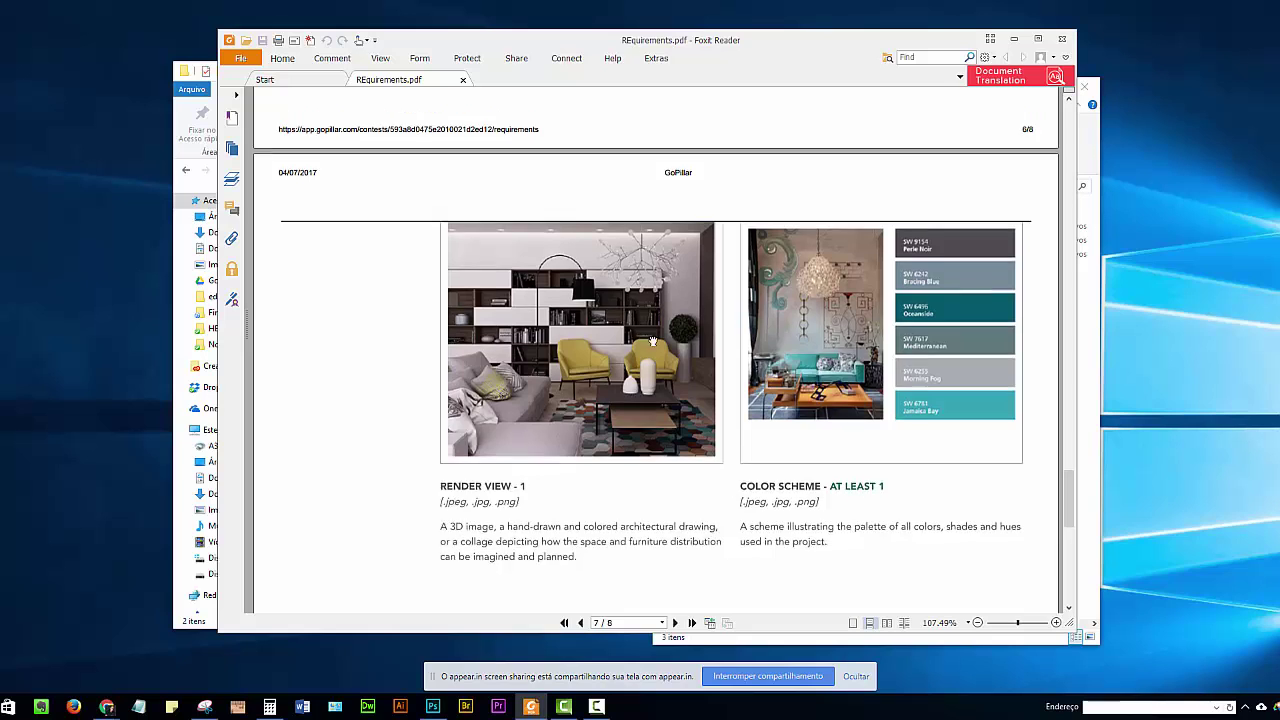
scroll(660, 380, "up", 4)
scroll(690, 385, "down", 3)
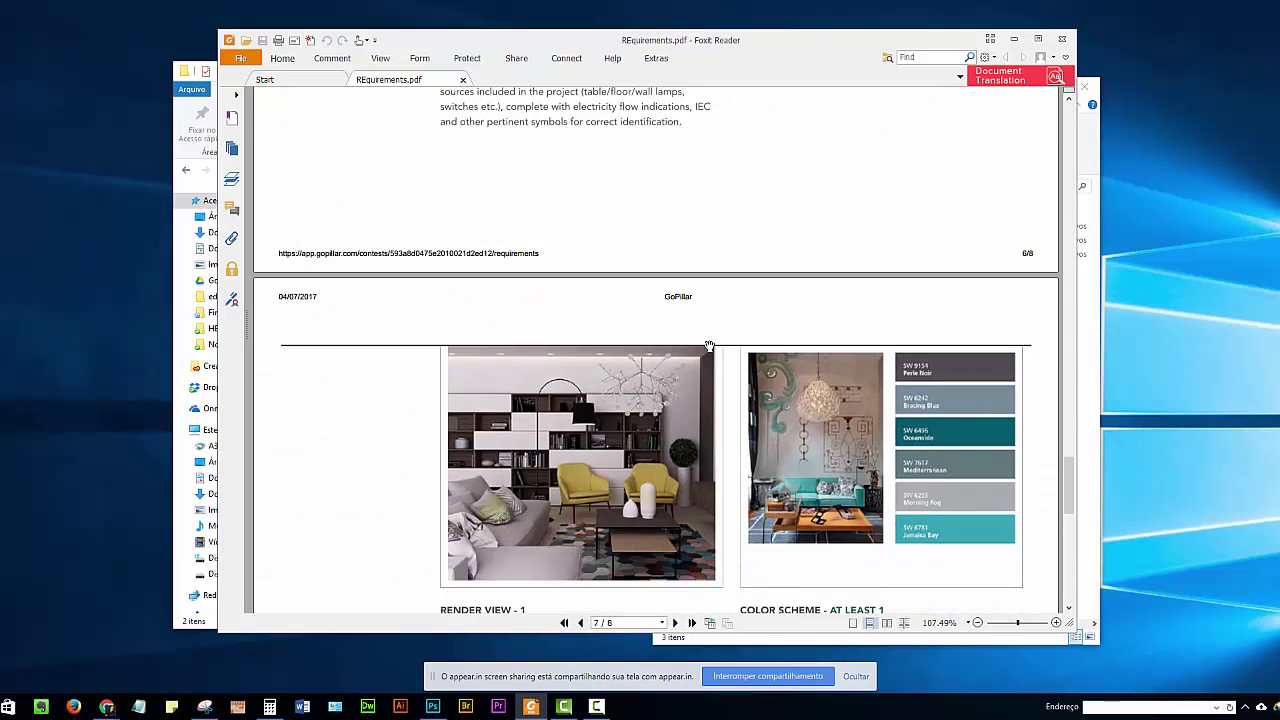
scroll(709, 345, "down", 1)
scroll(686, 392, "down", 1)
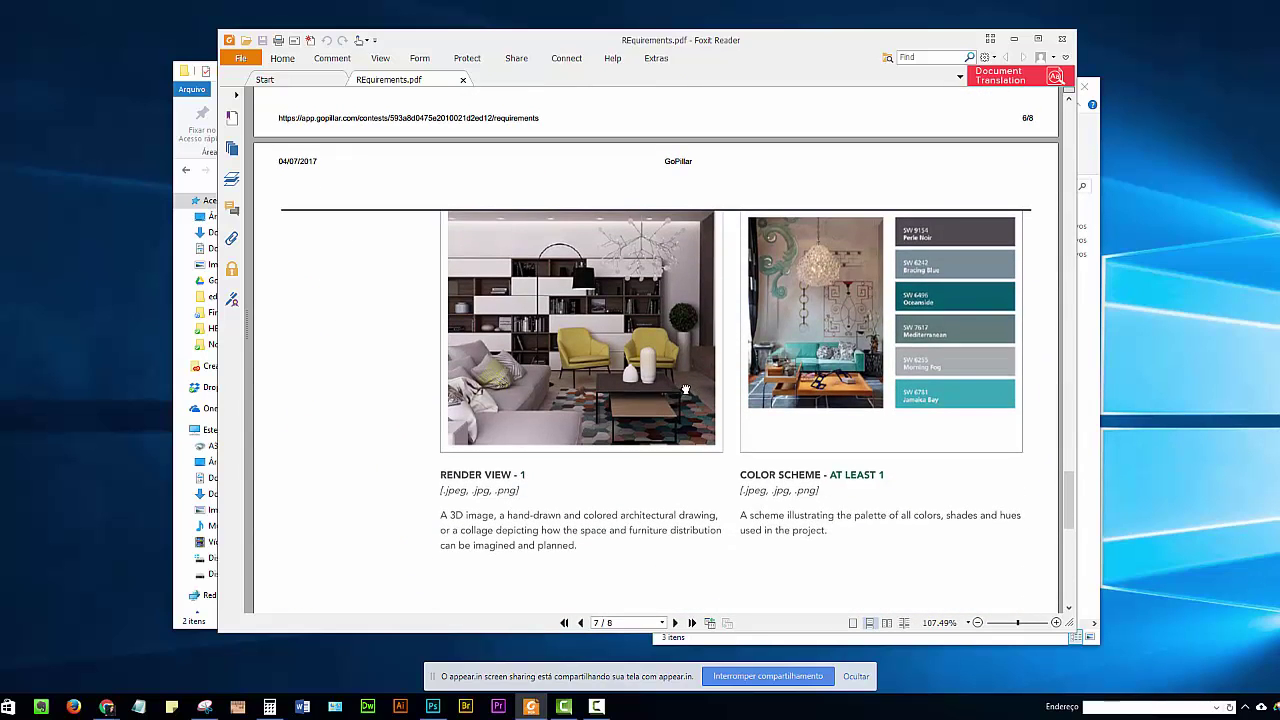
scroll(686, 390, "up", 2)
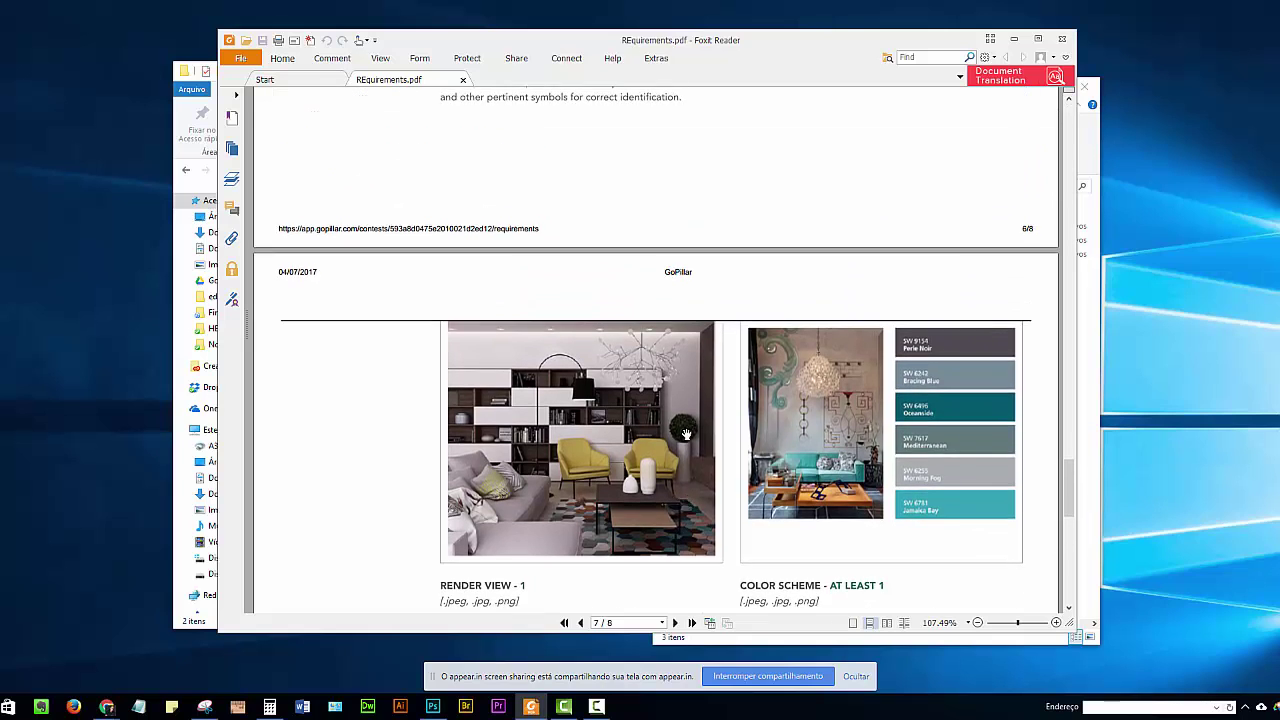
scroll(686, 434, "up", 6)
scroll(666, 408, "up", 1)
scroll(666, 171, "up", 7)
Step: Revisit the page 5 ceiling plans and page 6 lighting plans
scroll(666, 381, "up", 4)
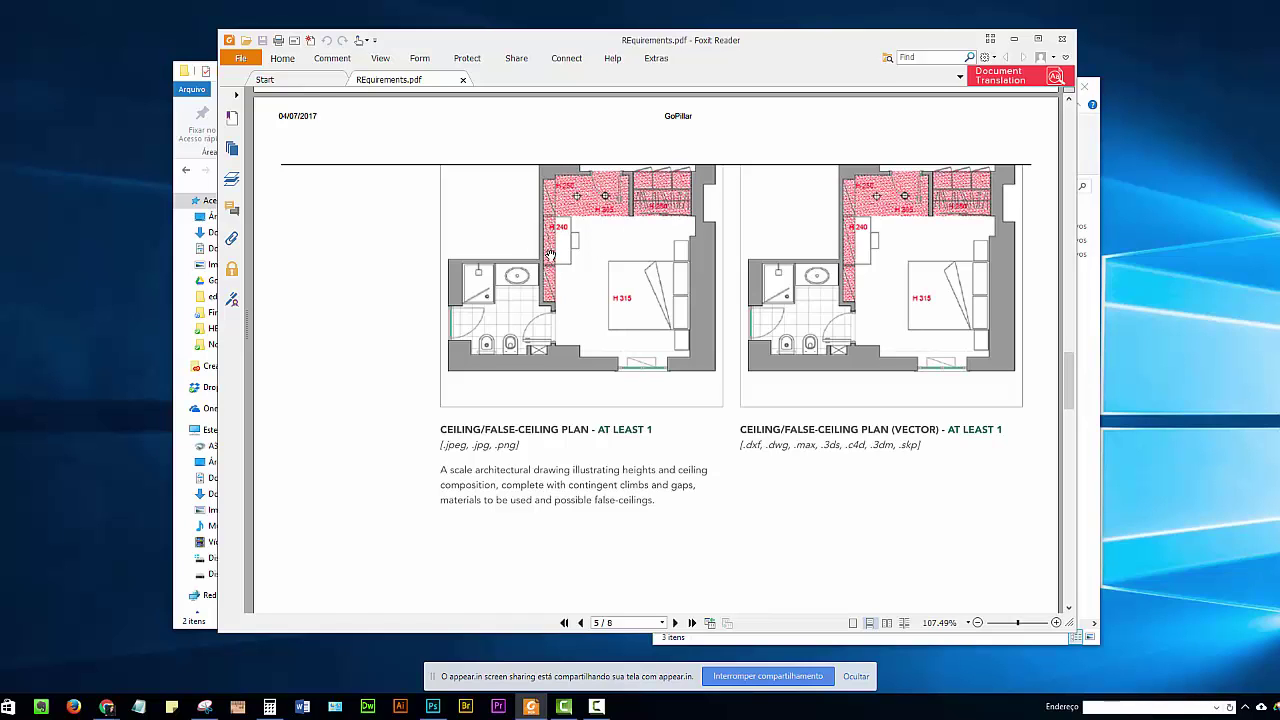
scroll(558, 260, "up", 1)
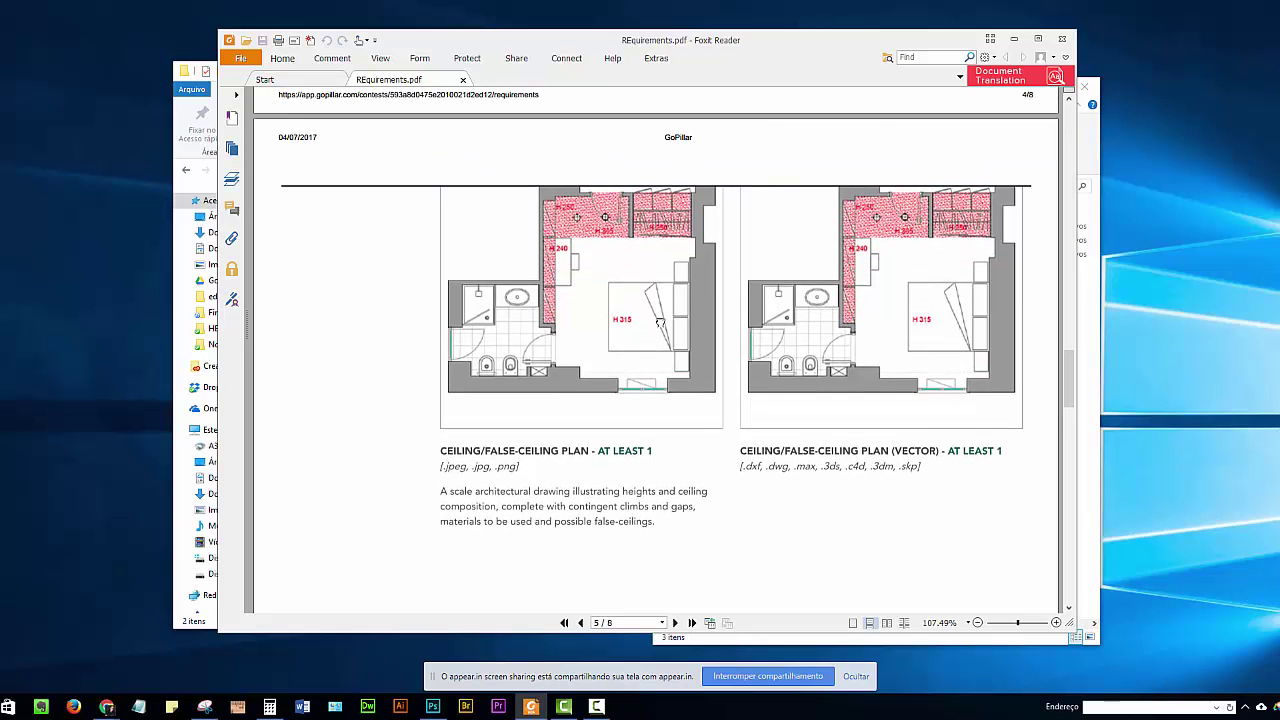
scroll(670, 380, "down", 4)
scroll(689, 408, "down", 5)
scroll(688, 340, "down", 3)
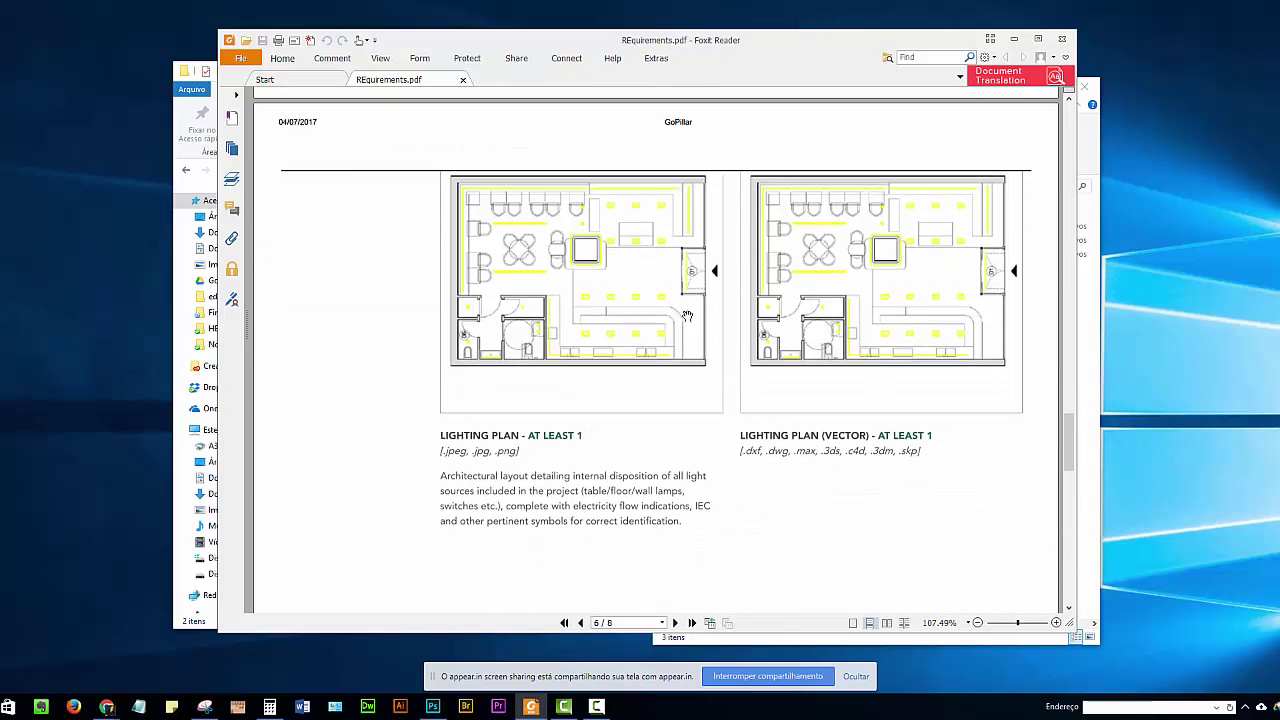
scroll(650, 255, "up", 5)
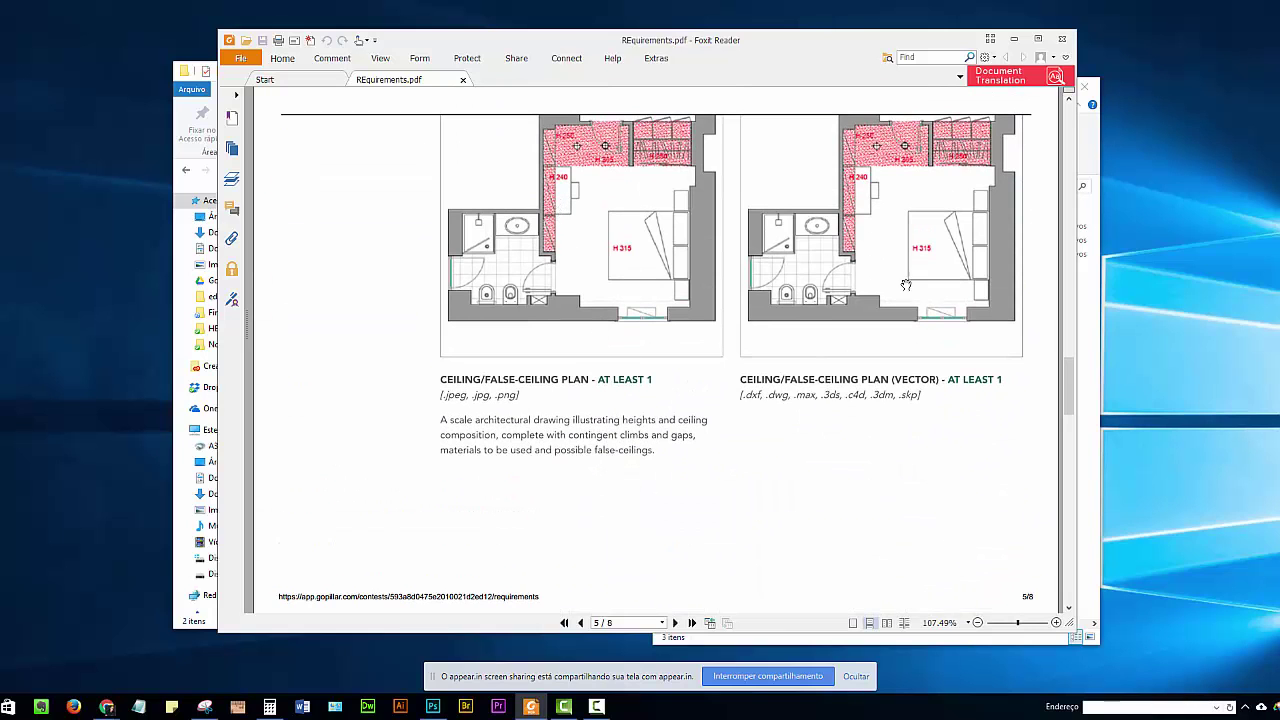
Step: Scroll down to page 7's Render View and Color Scheme requirements, revealing its footer
scroll(905, 285, "down", 2)
scroll(797, 277, "down", 2)
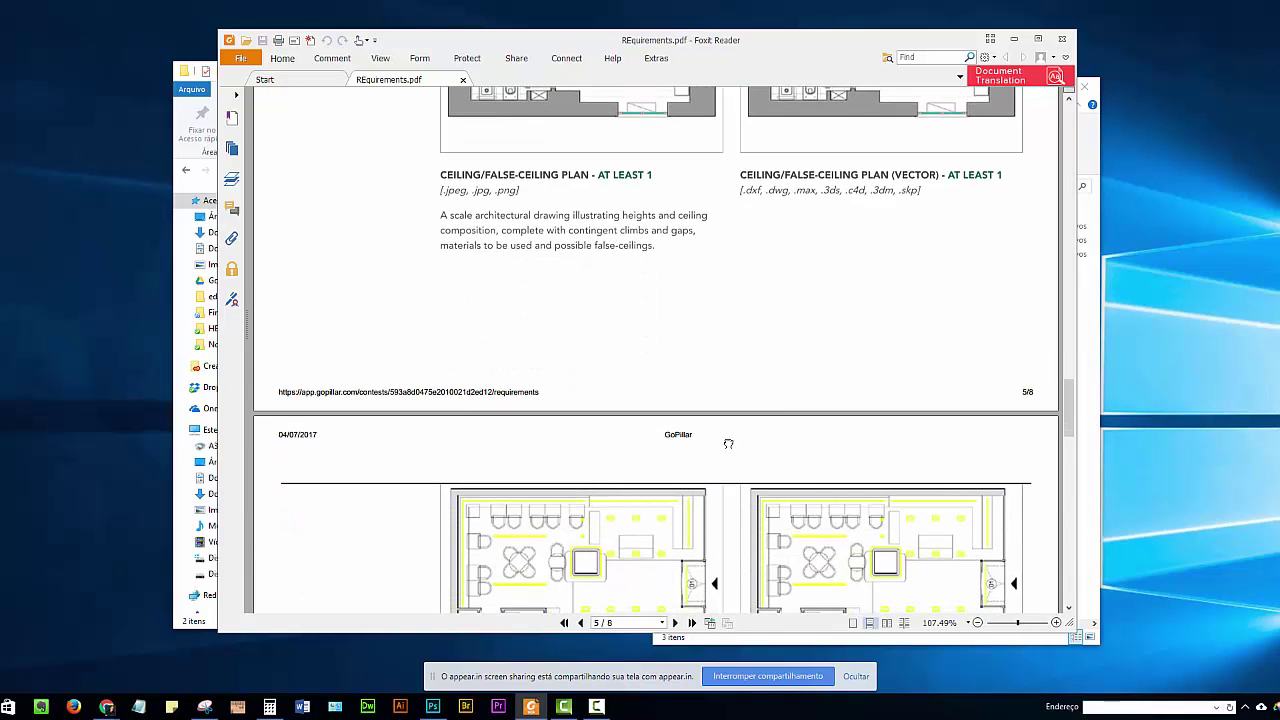
scroll(728, 443, "down", 4)
scroll(583, 328, "down", 2)
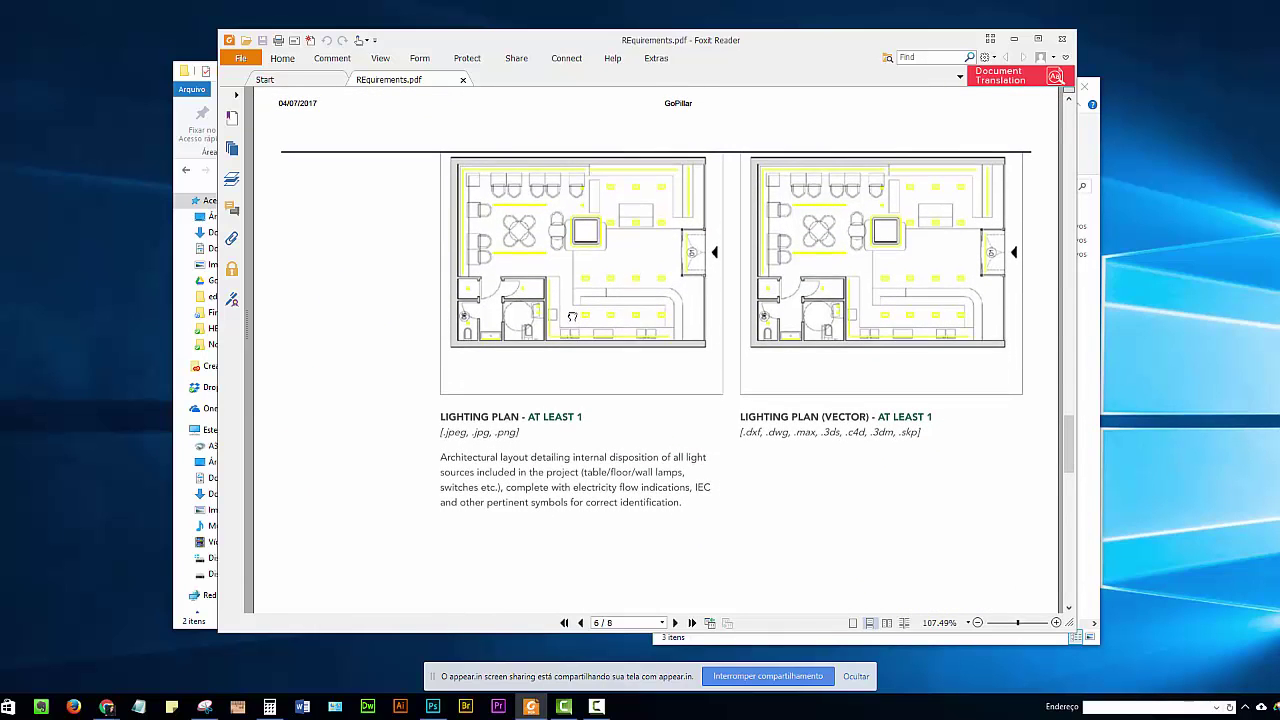
scroll(572, 316, "down", 1)
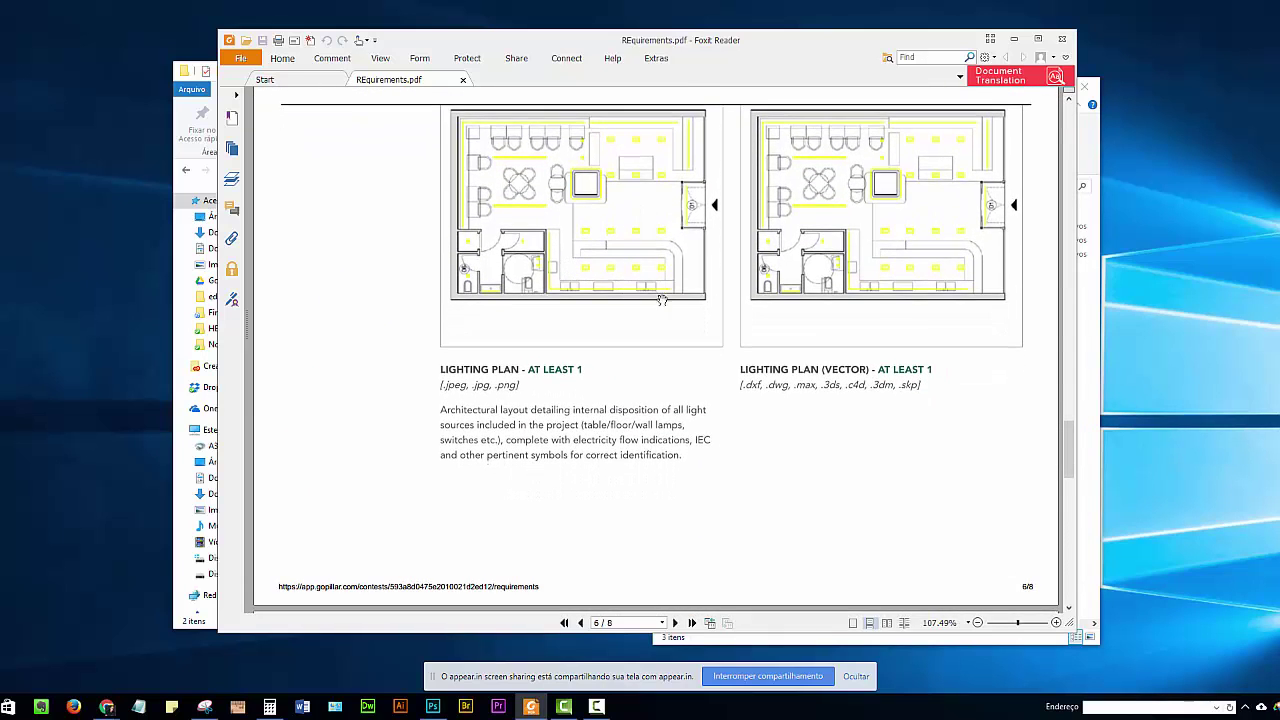
scroll(940, 309, "down", 2)
scroll(951, 149, "down", 3)
scroll(655, 376, "down", 3)
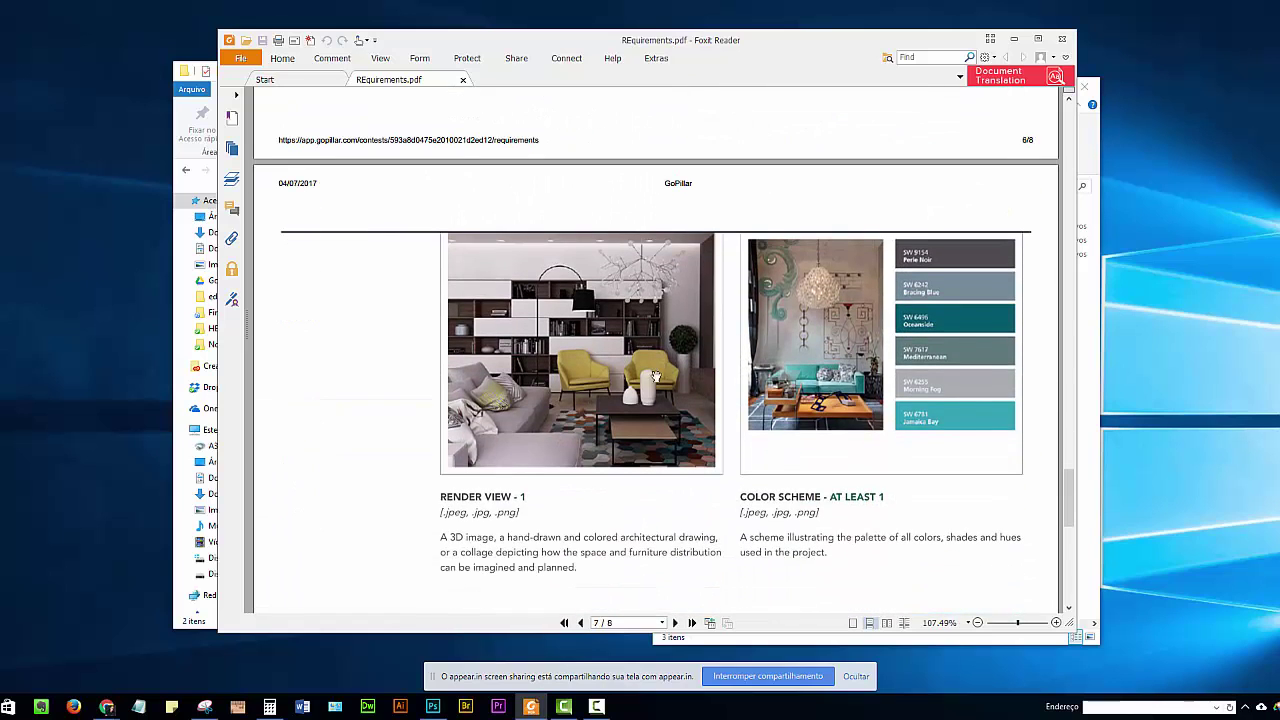
scroll(655, 376, "down", 2)
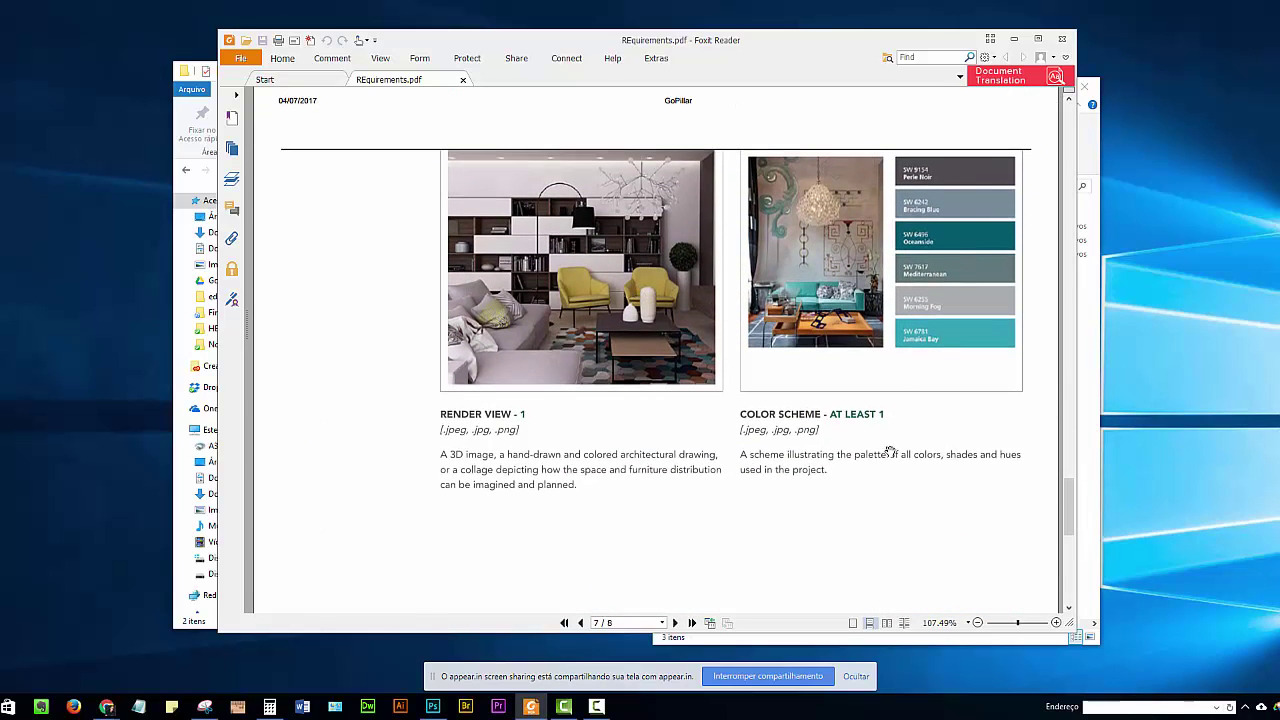
mouse_move(890, 452)
left_mouse_down()
mouse_move(895, 398)
mouse_move(897, 478)
left_mouse_up()
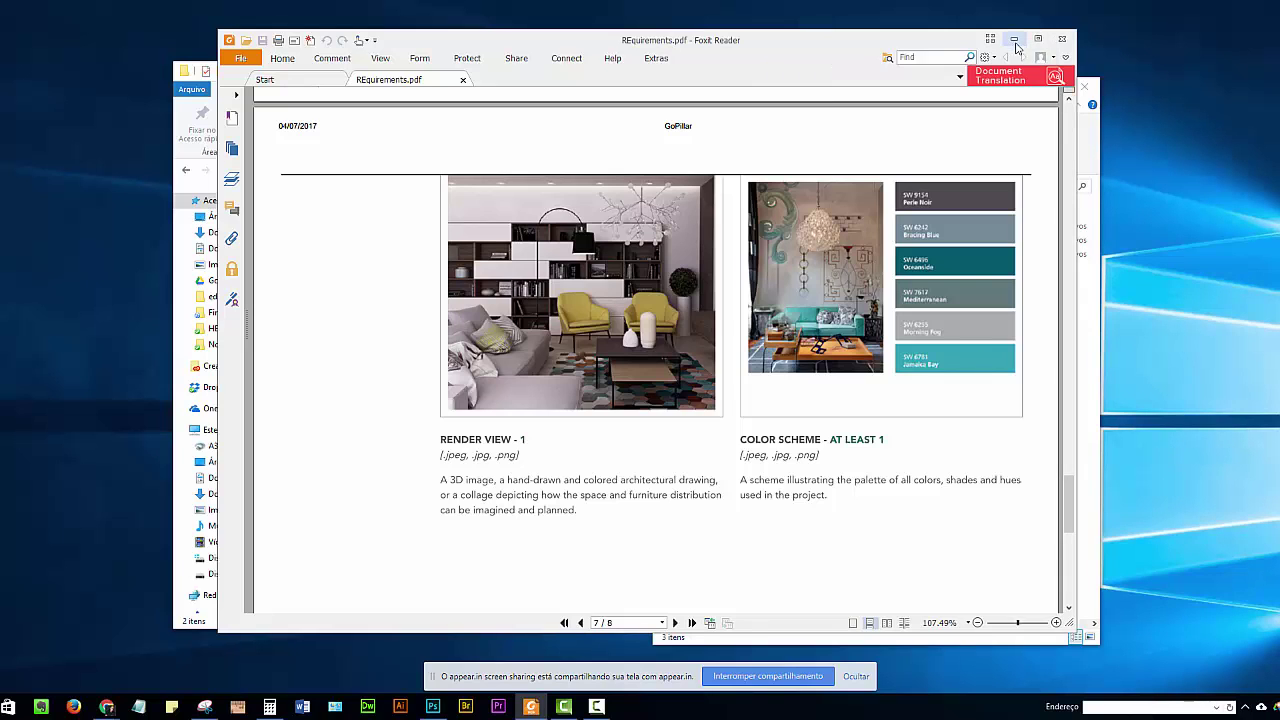
Step: Show Floor plan Template in Photoshop, then restore REquirements.pdf on page 7 in front
left_click(1014, 40)
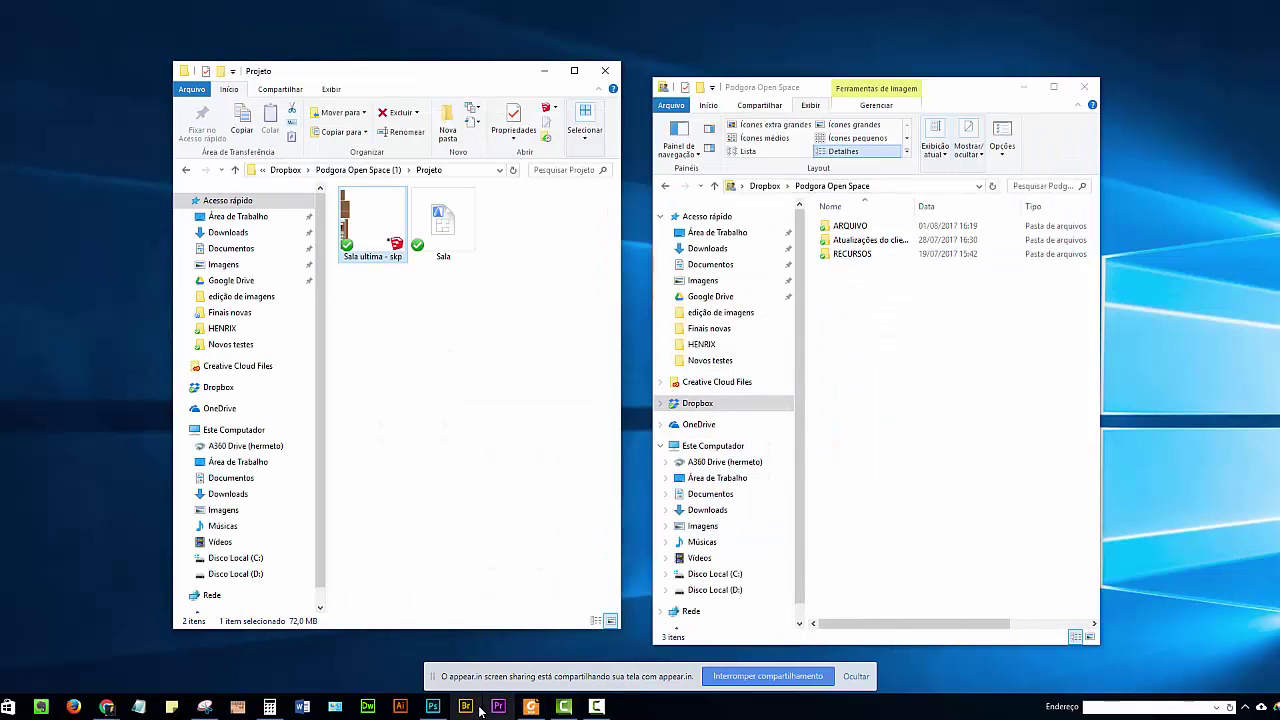
left_click(432, 706)
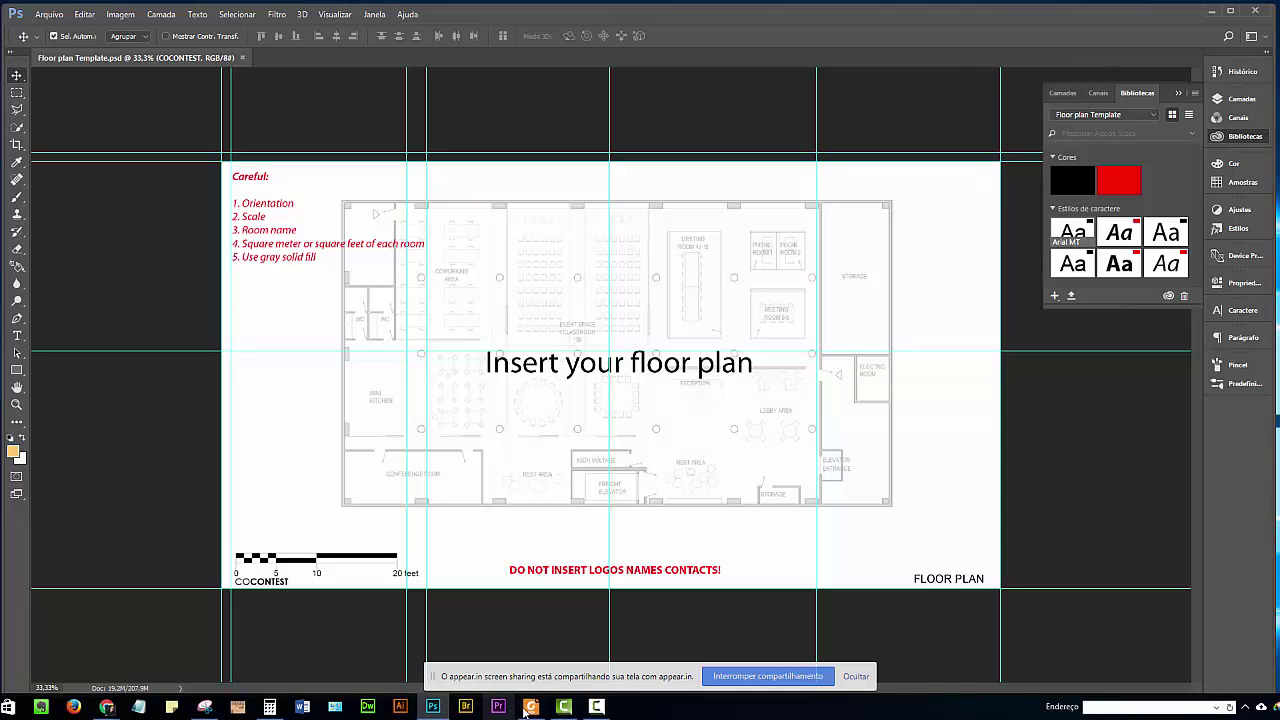
left_click(531, 706)
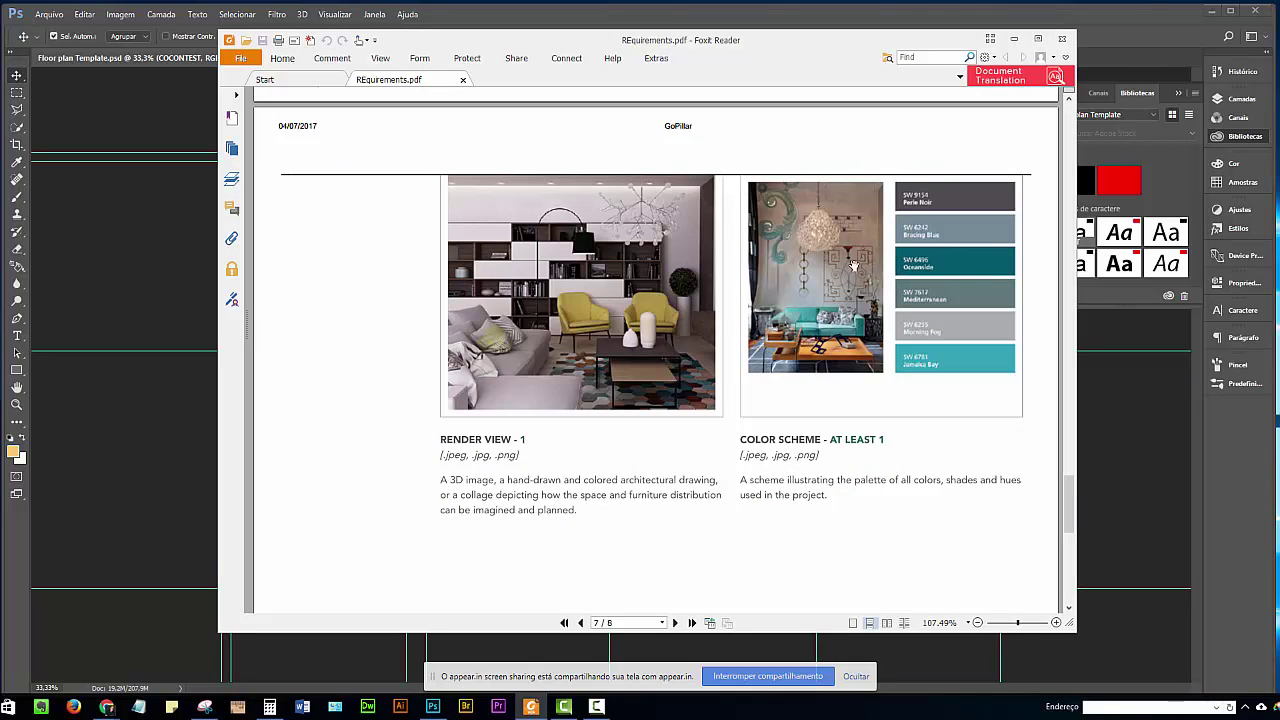
scroll(810, 298, "up", 1)
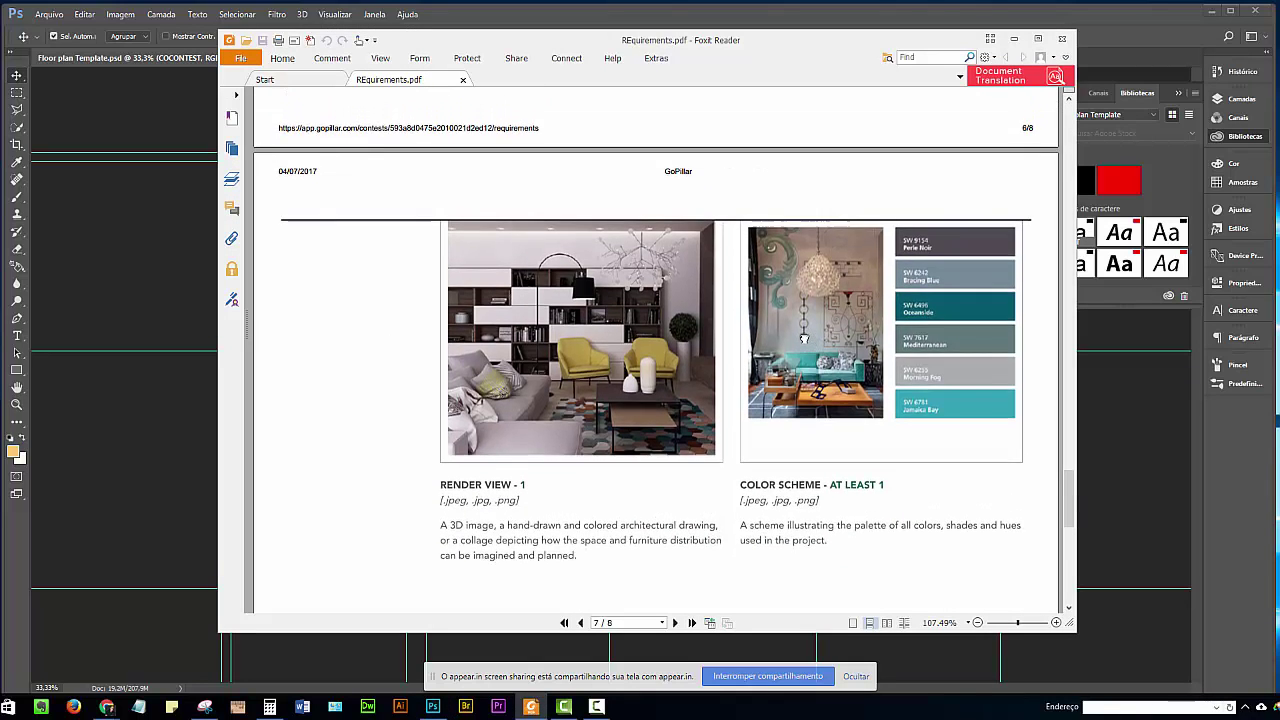
left_click_drag(803, 338, 790, 380)
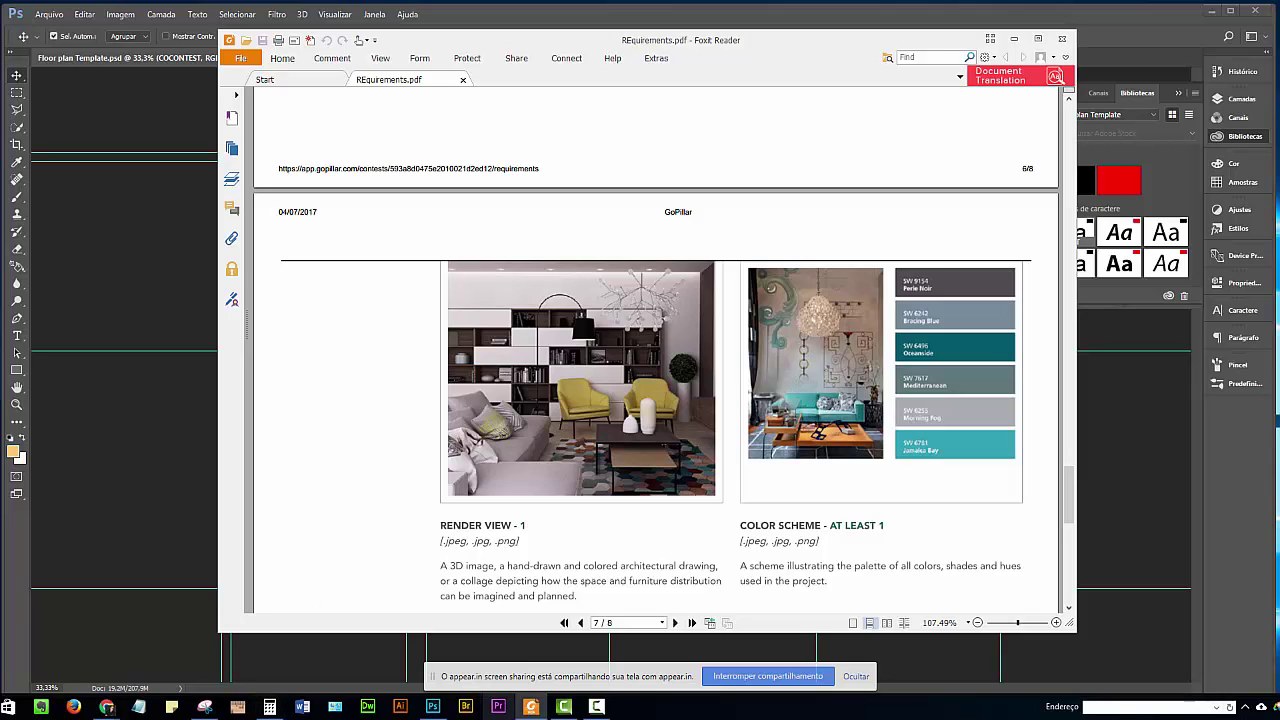
Step: Switch to the Trello tab in Chrome and close the open card
left_click(107, 707)
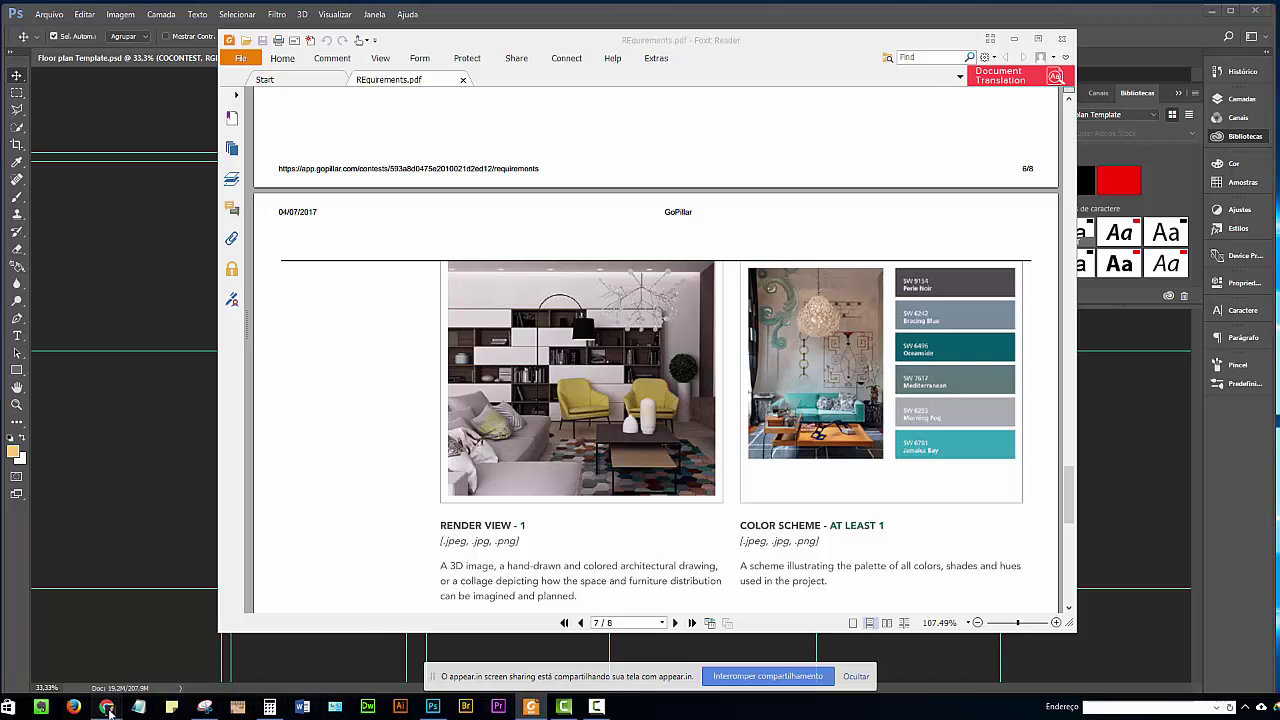
left_click(35, 675)
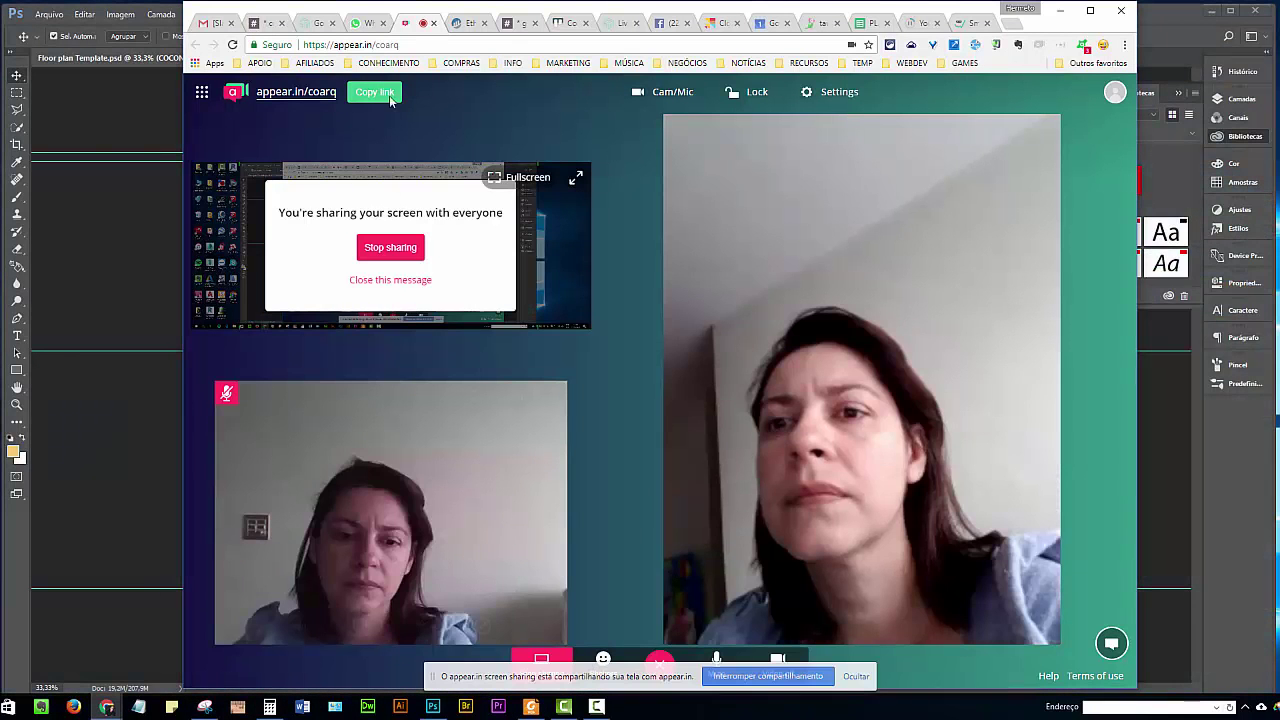
left_click(571, 25)
scroll(684, 326, "down", 1)
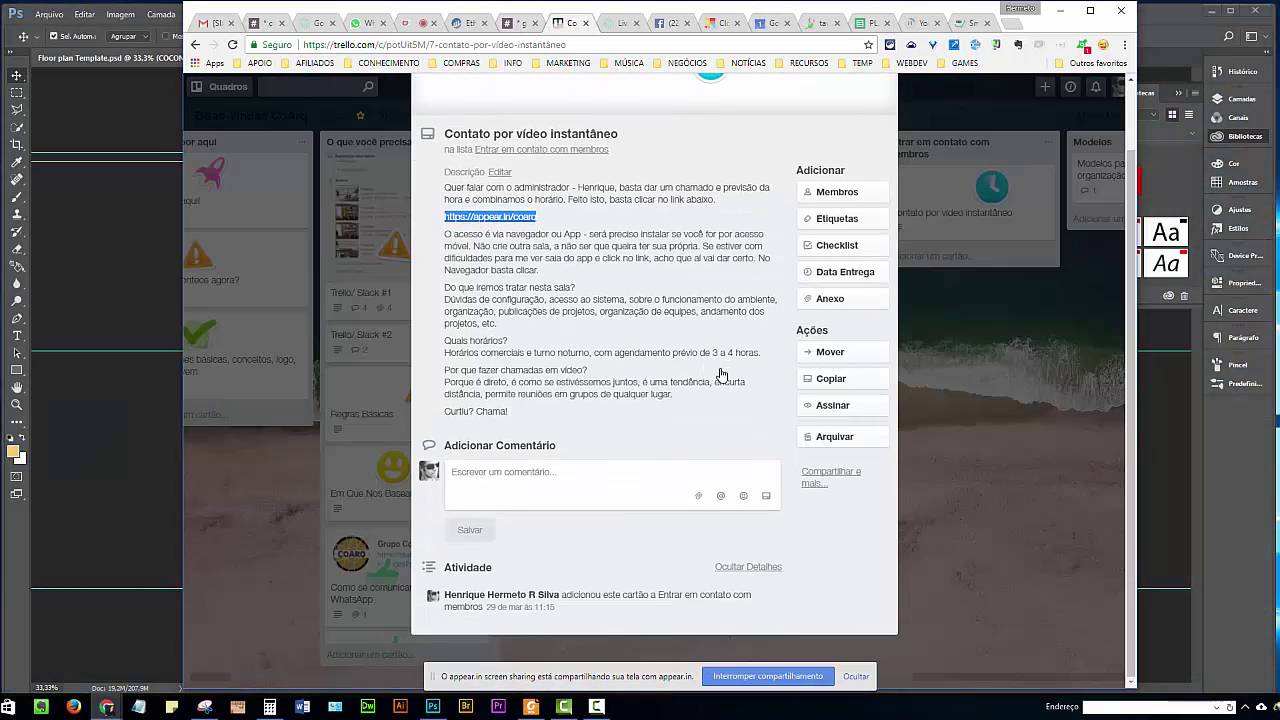
scroll(720, 374, "up", 1)
key("Escape")
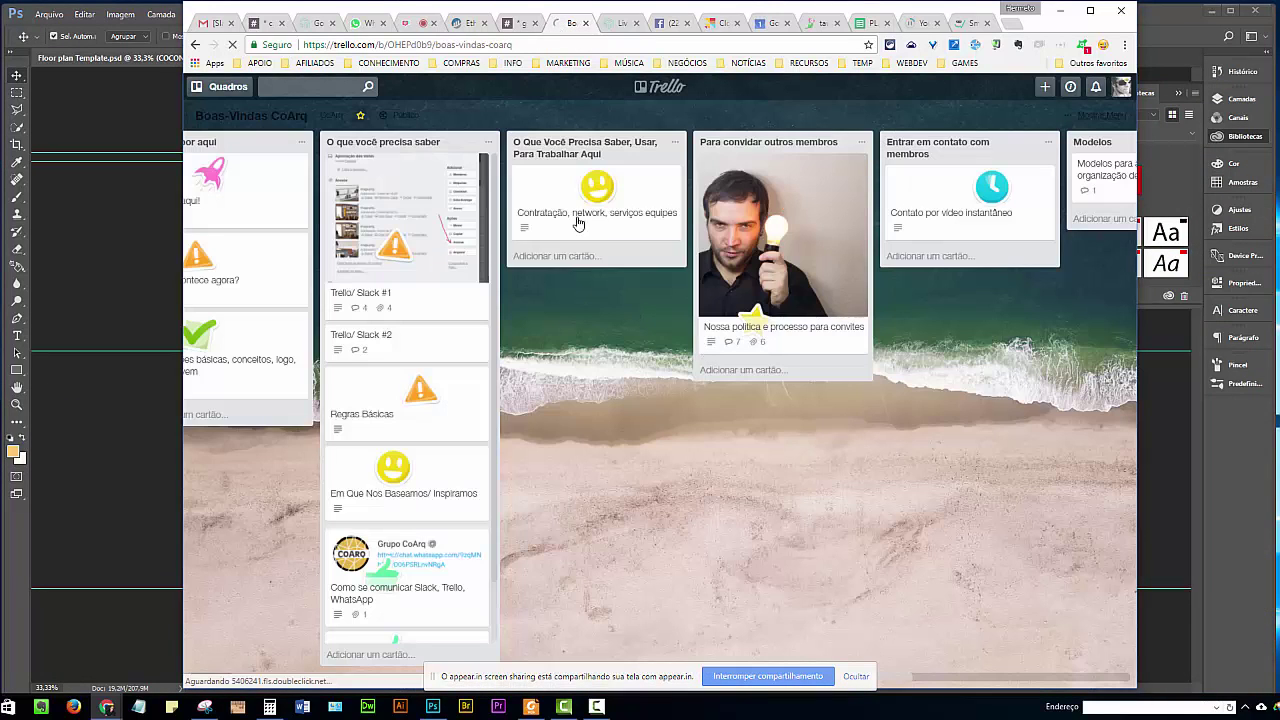
Step: Open the Contato por vídeo instantâneo card, select its appear.in link, then close it
left_click(955, 222)
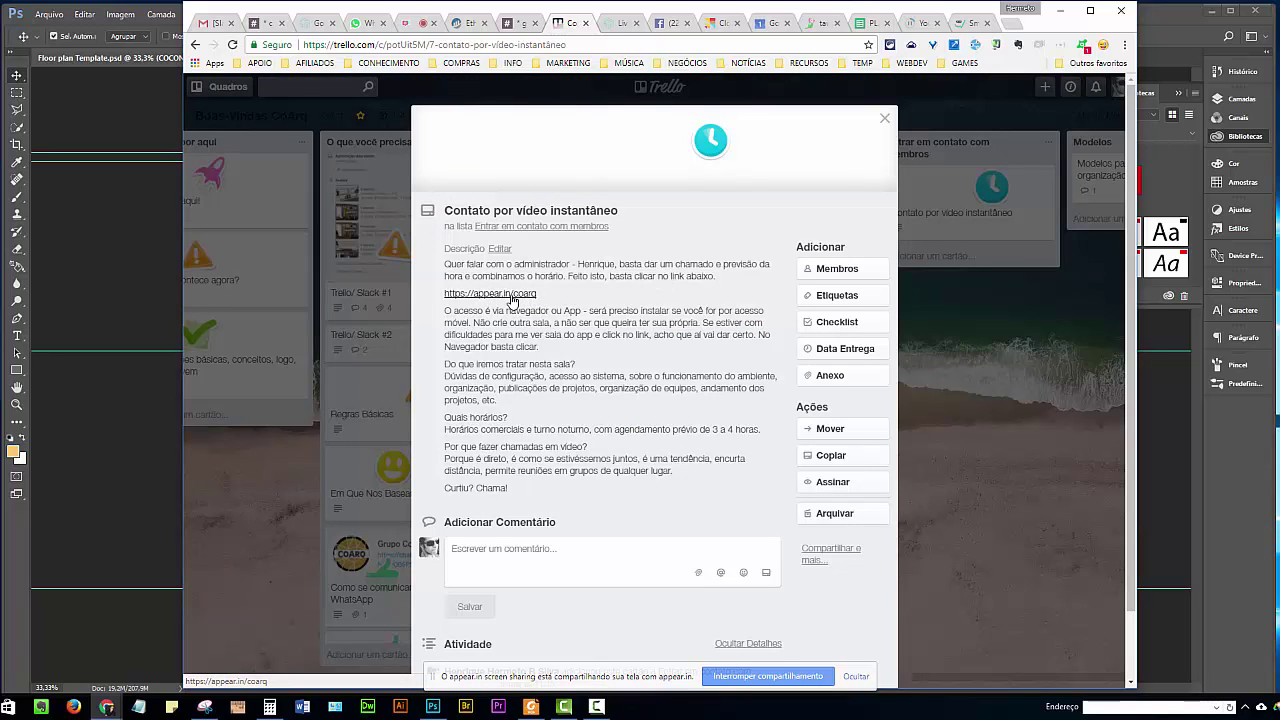
left_click(884, 118)
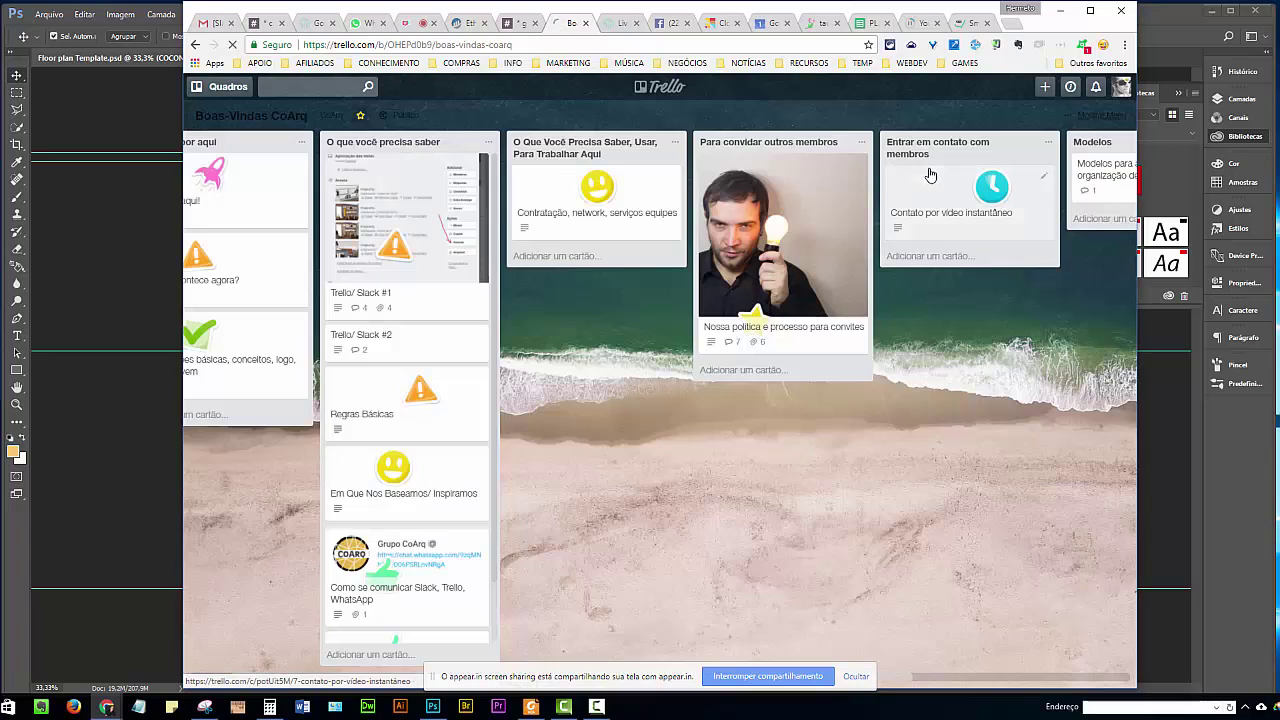
left_click(954, 208)
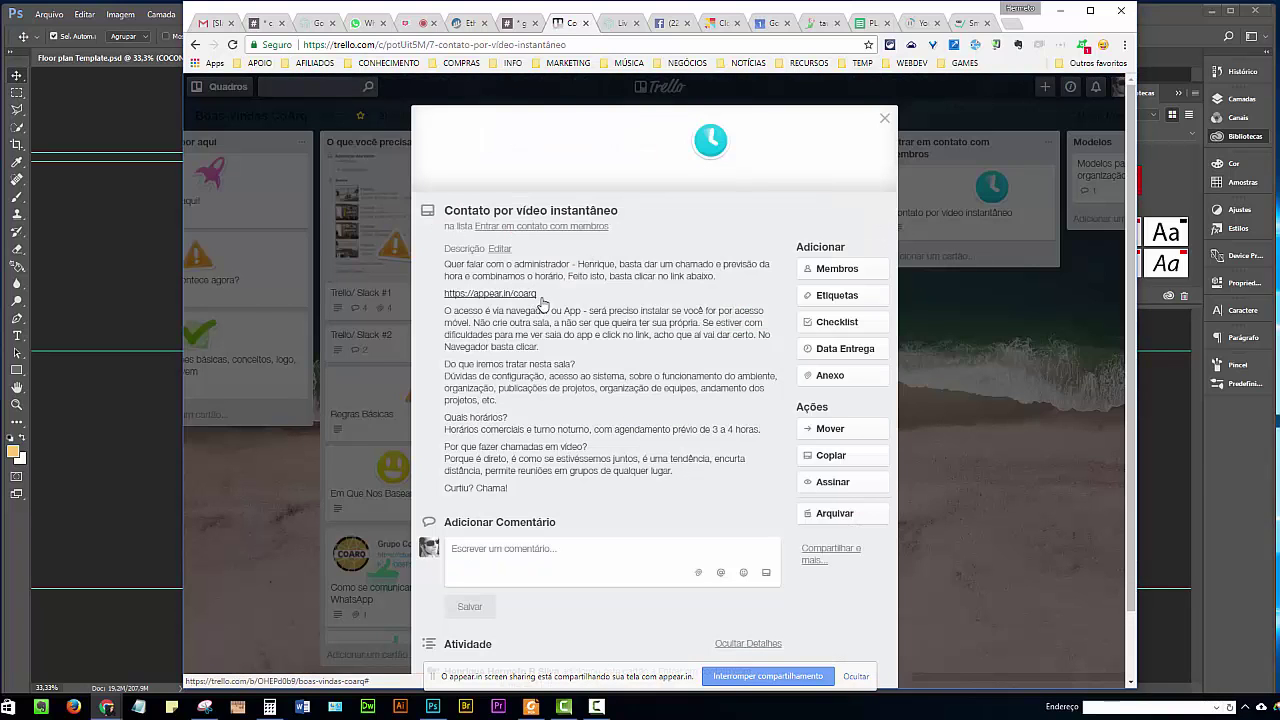
left_click_drag(550, 298, 441, 298)
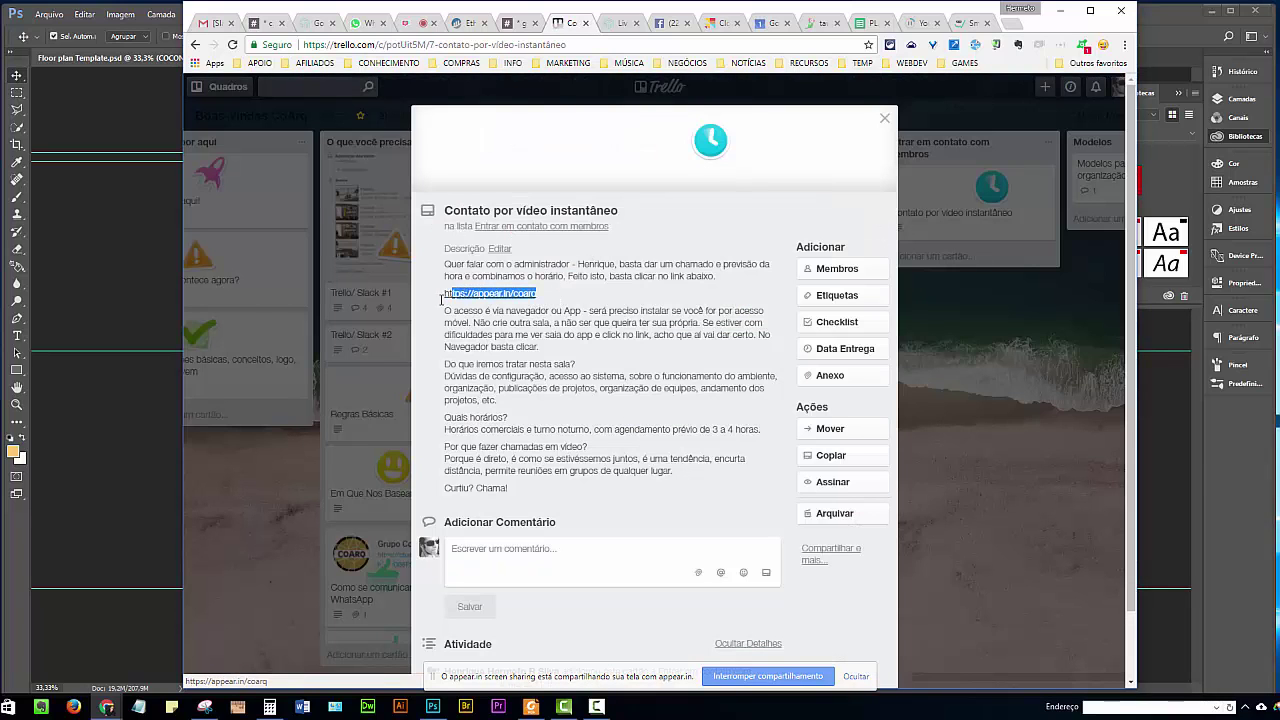
triple_click(444, 297)
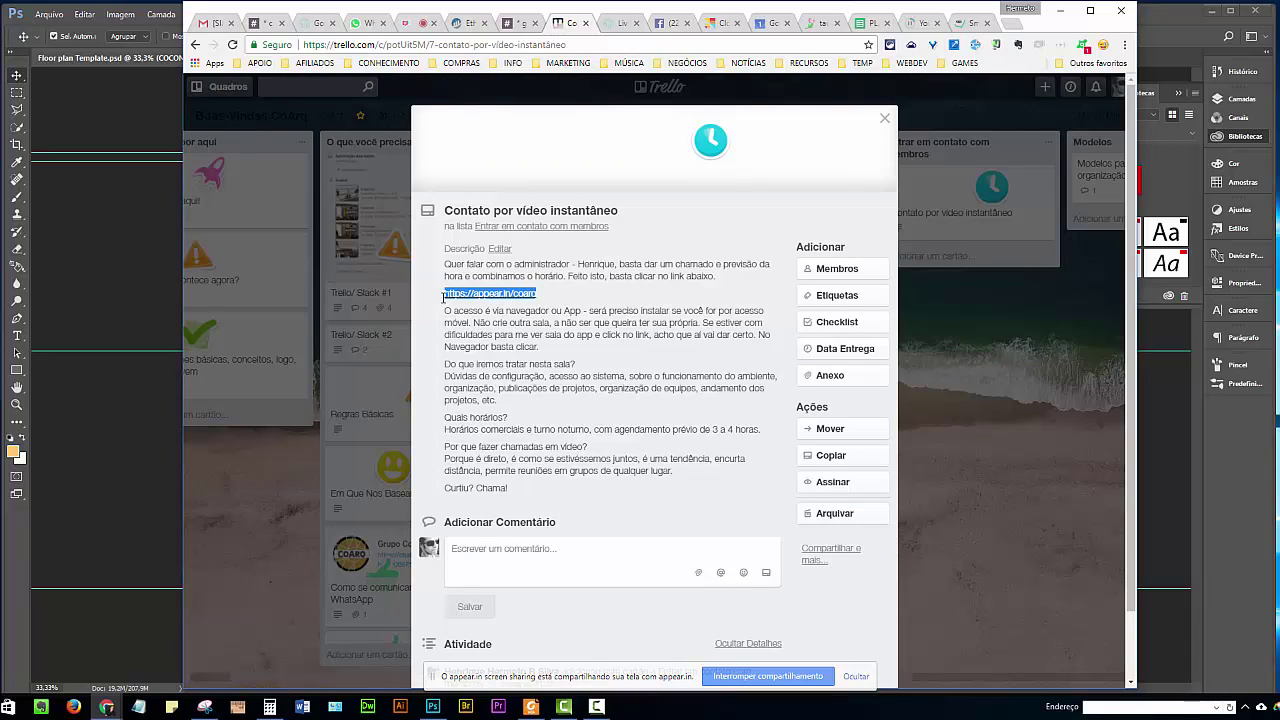
left_click(884, 120)
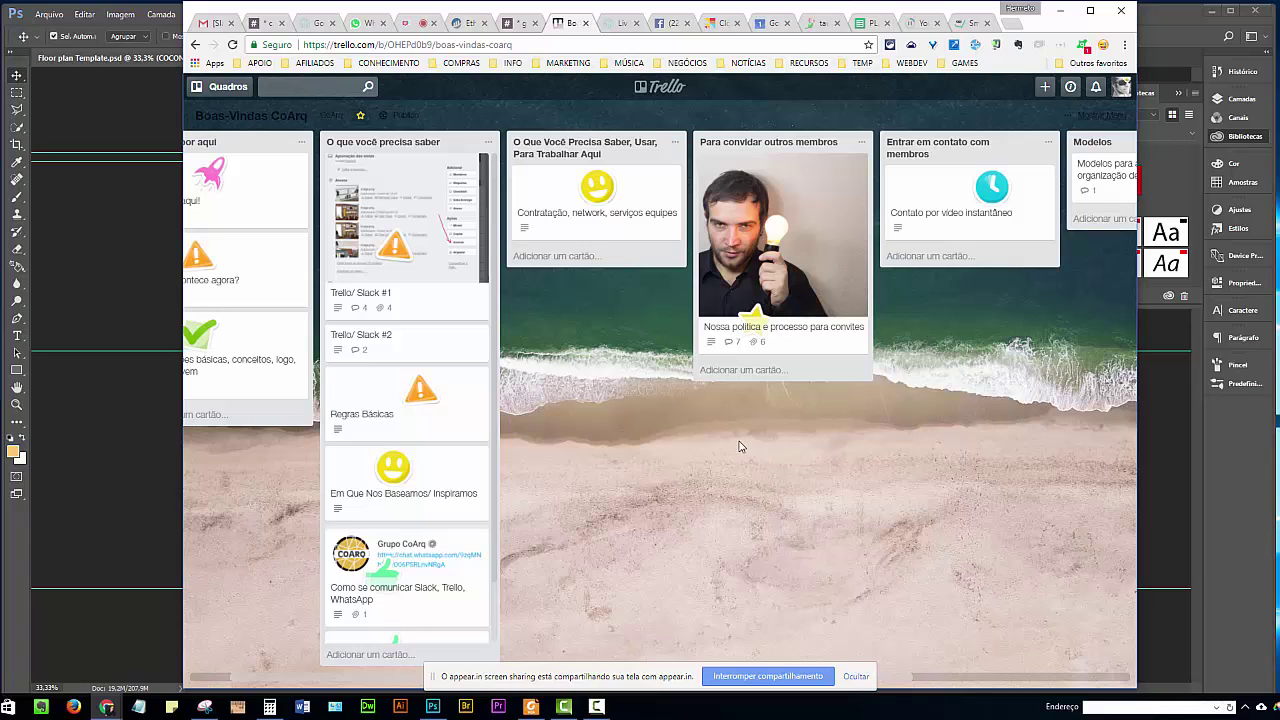
Step: Open the Podgora Open Space card on the Rodada de projetos board
left_click(662, 86)
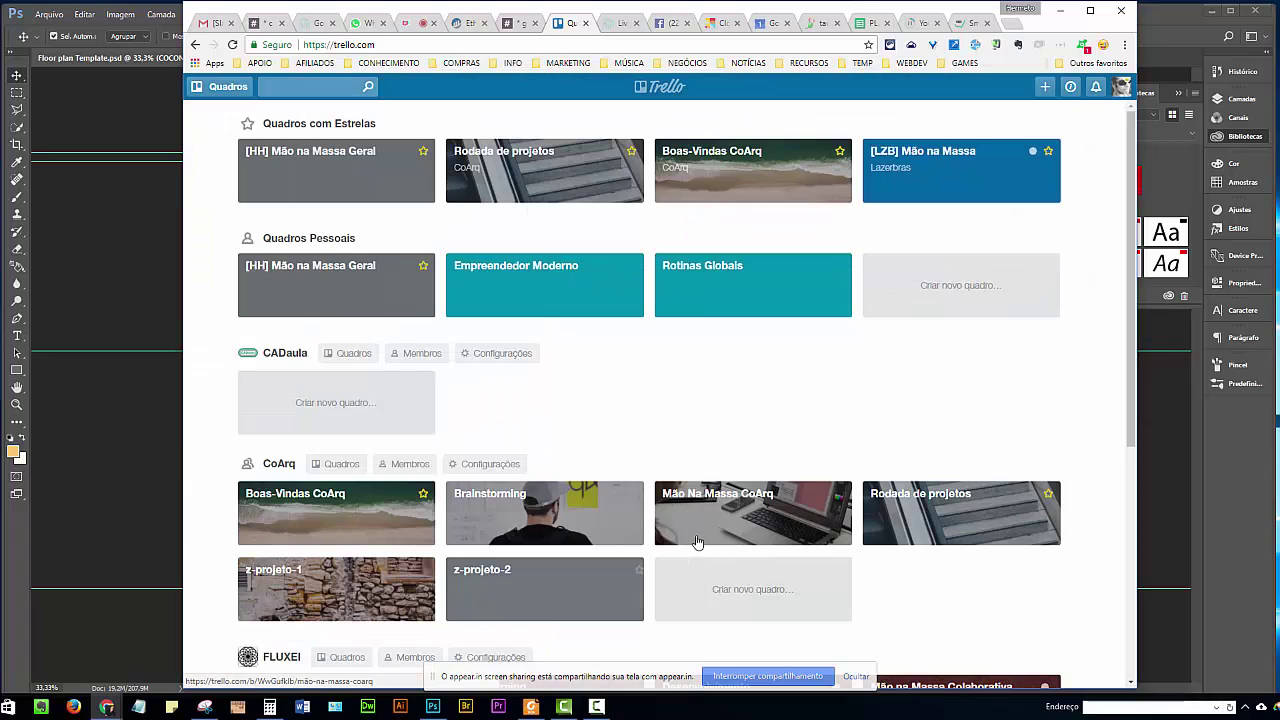
scroll(913, 473, "down", 2)
left_click(935, 385)
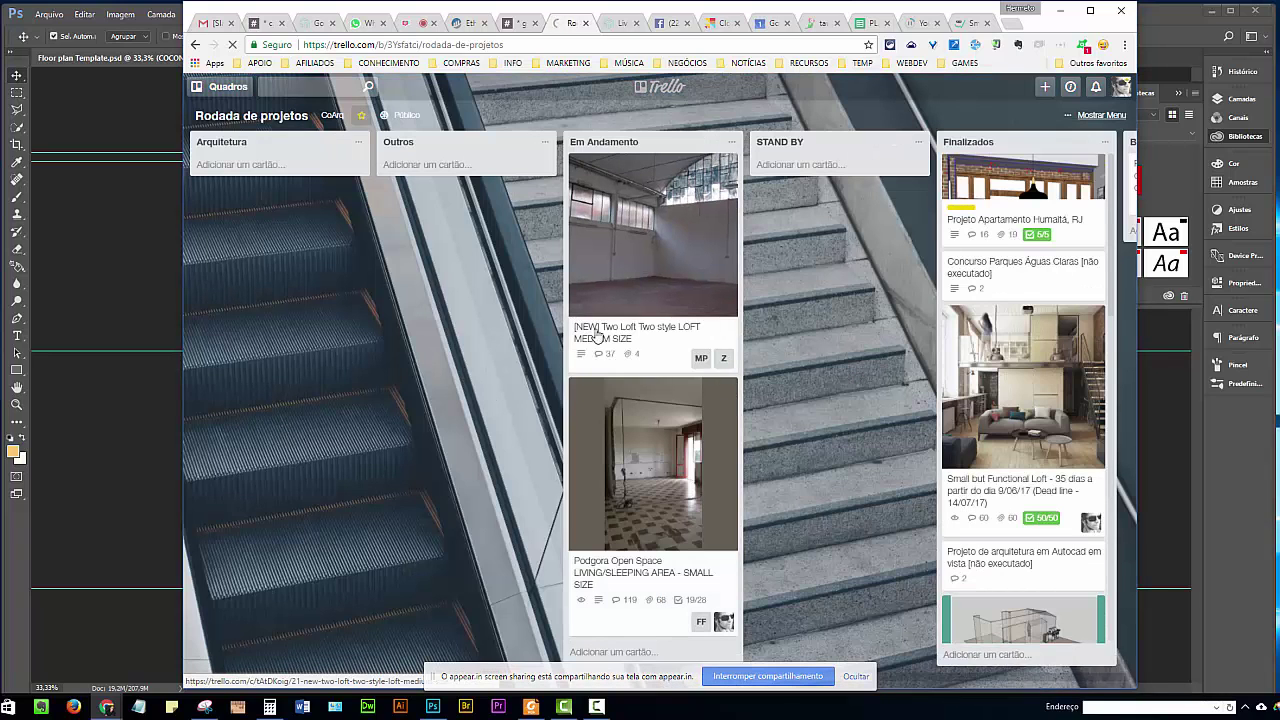
left_click(657, 472)
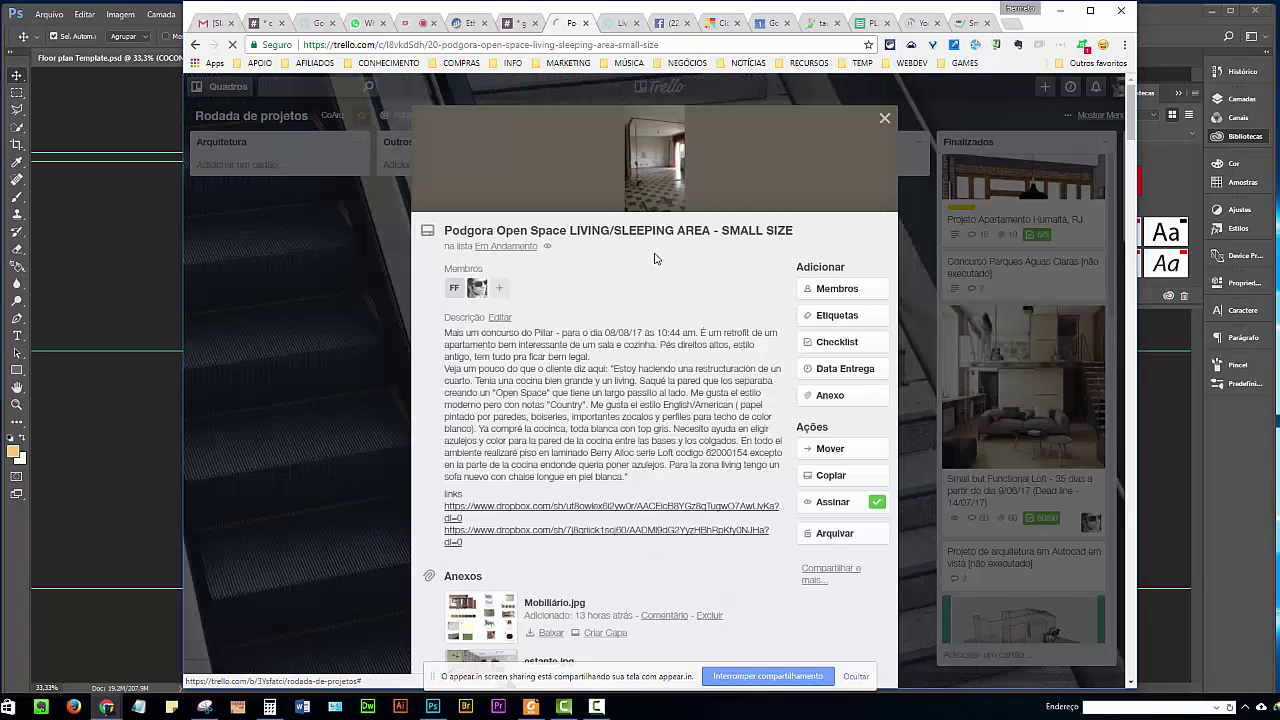
Step: Find the Mobiliário.jpg attachment in the card and view it full size
scroll(660, 303, "down", 4)
scroll(660, 310, "down", 5)
scroll(663, 320, "down", 5)
scroll(663, 320, "down", 5)
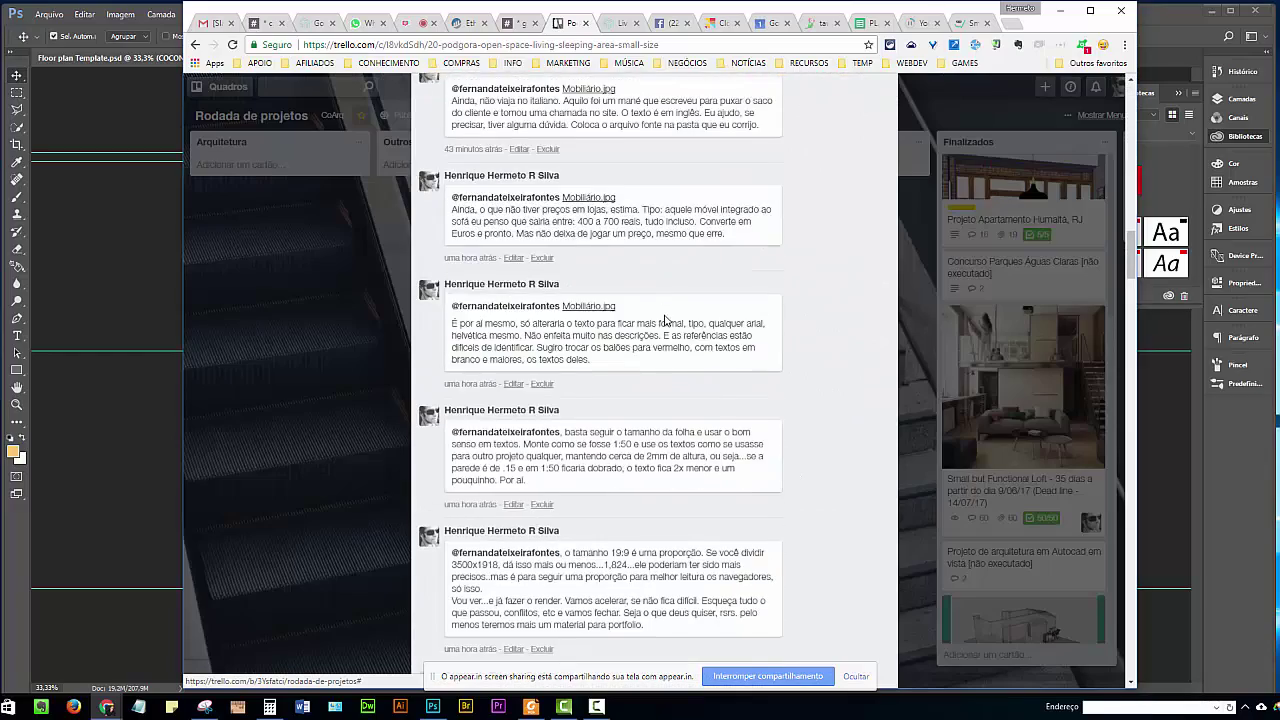
scroll(665, 325, "down", 5)
scroll(667, 331, "down", 5)
scroll(650, 340, "down", 3)
scroll(634, 357, "up", 2)
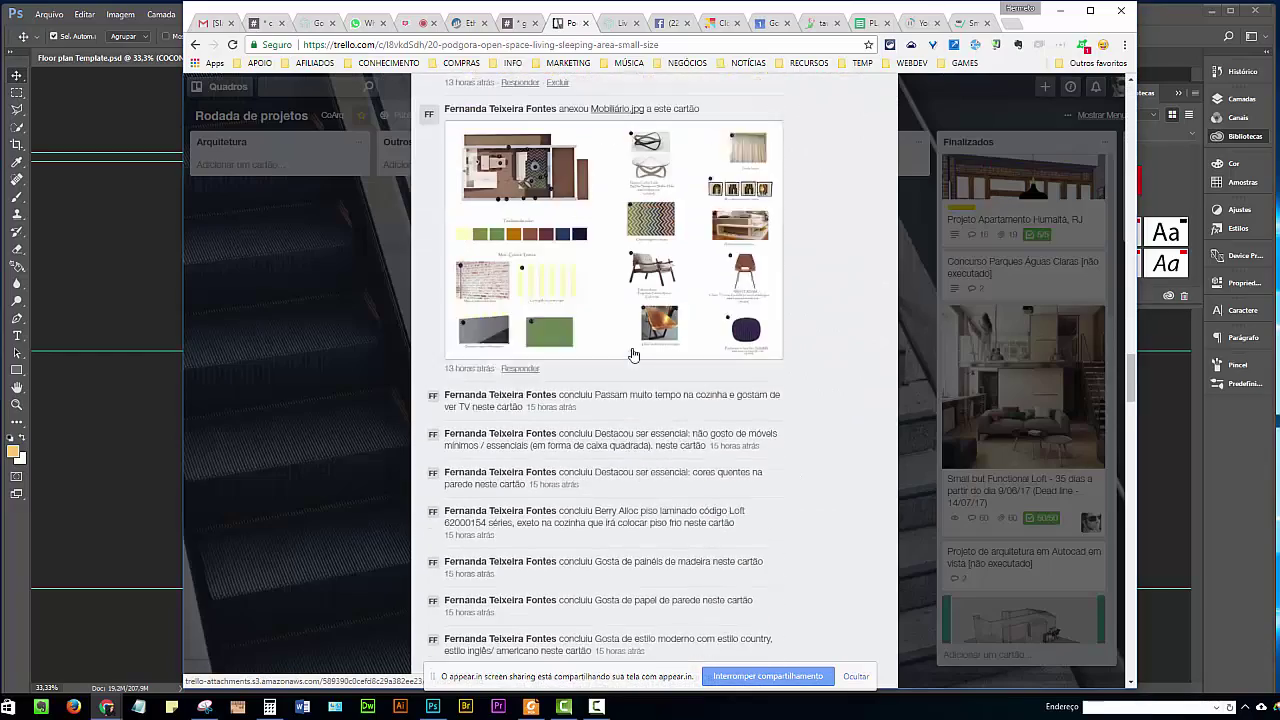
scroll(585, 284, "up", 1)
scroll(585, 284, "up", 2)
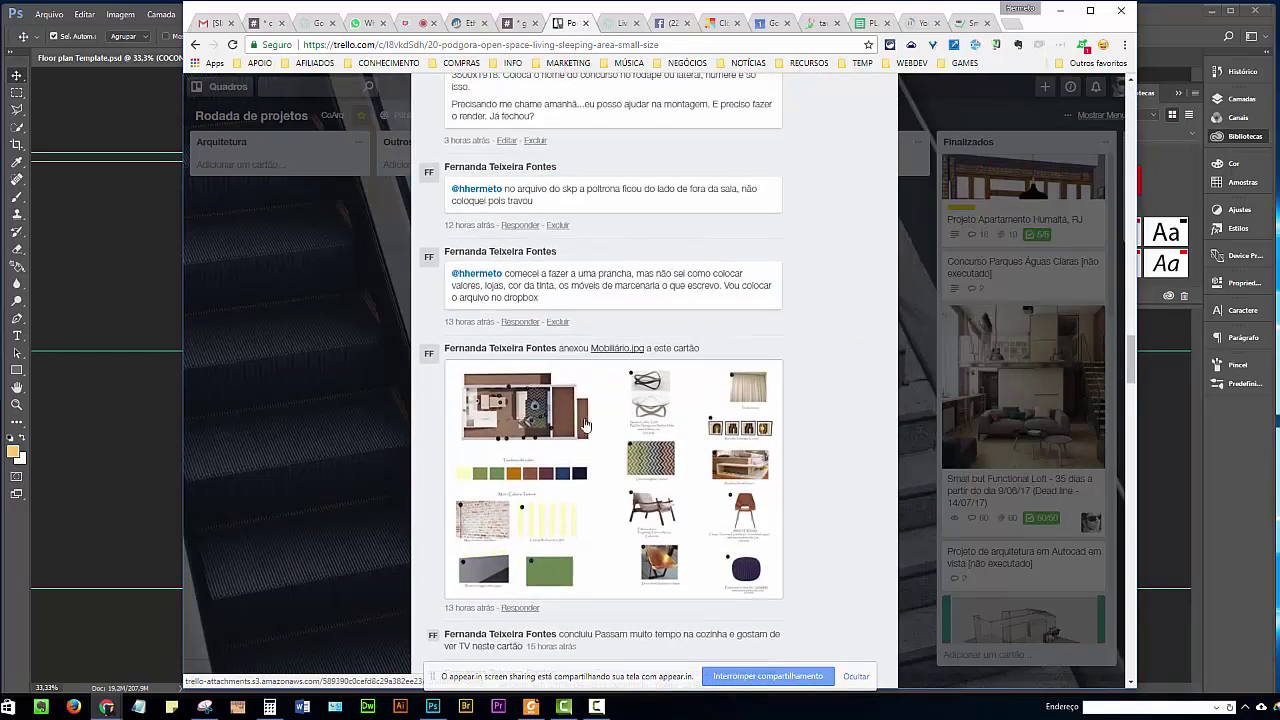
left_click(634, 468)
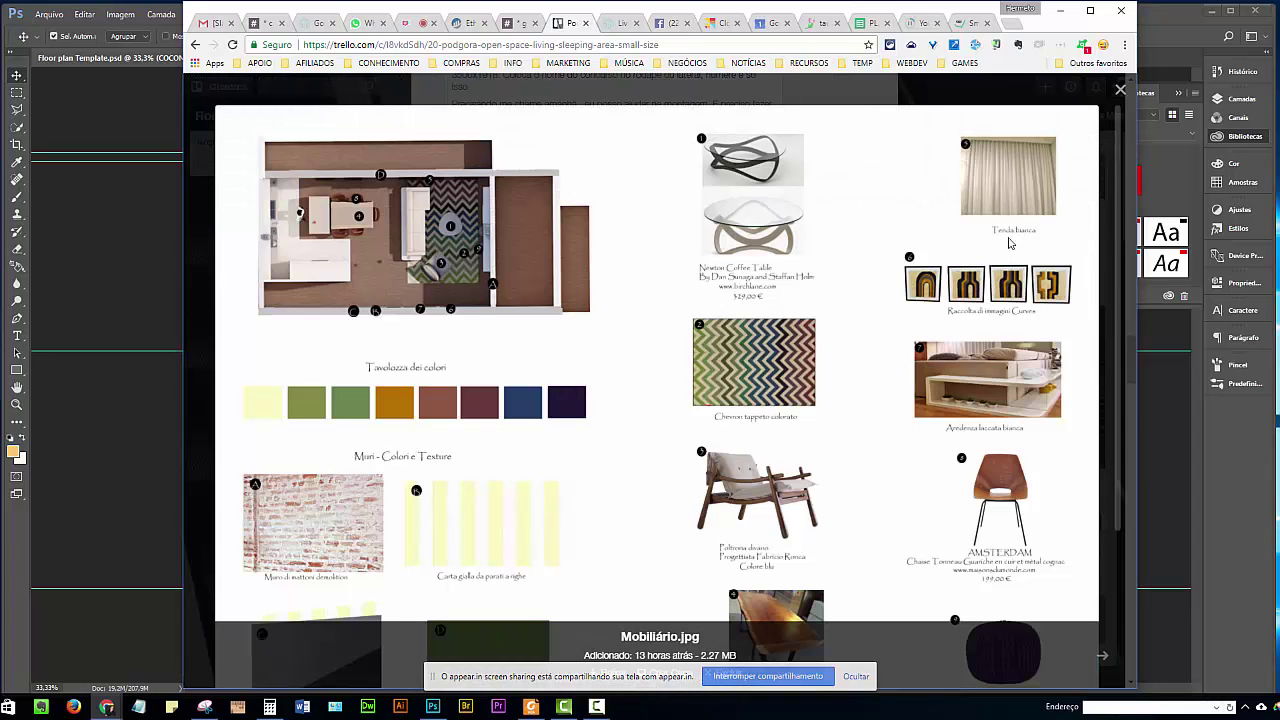
Step: Stretch the Chrome window right and left so the Mobiliário.jpg moodboard shows larger
left_click_drag(1141, 202, 1233, 204)
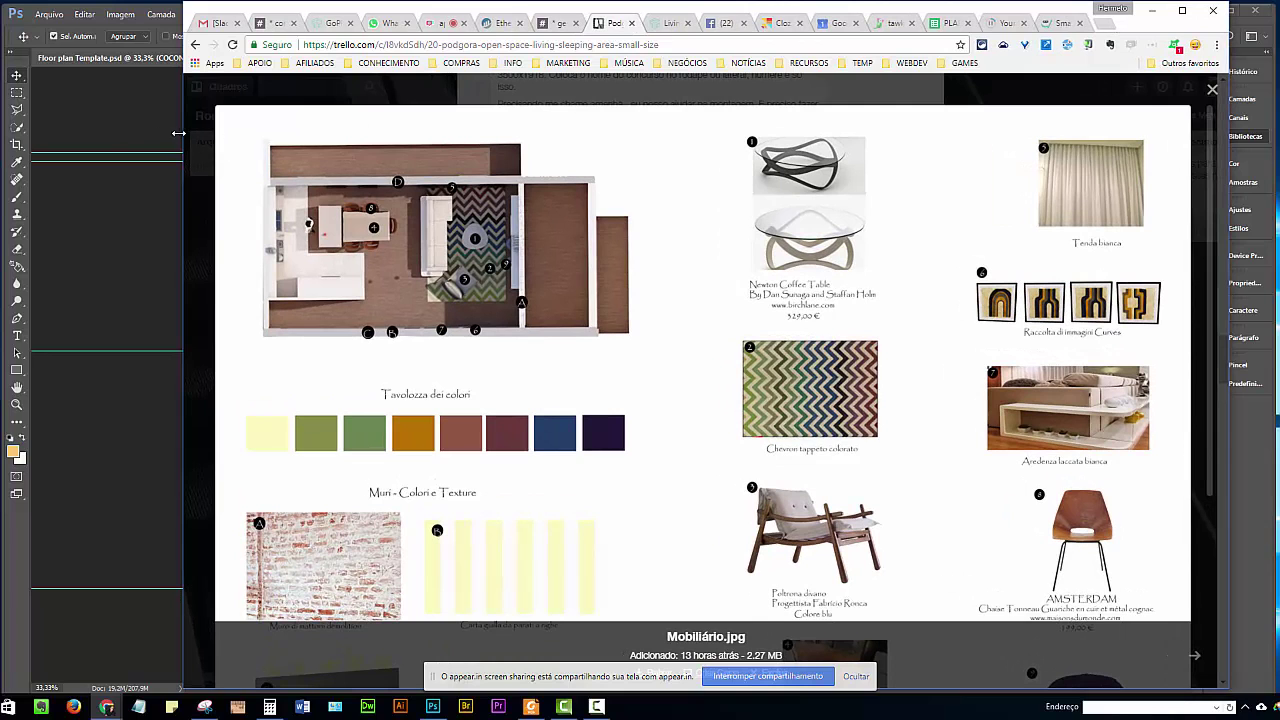
left_click_drag(183, 133, 74, 135)
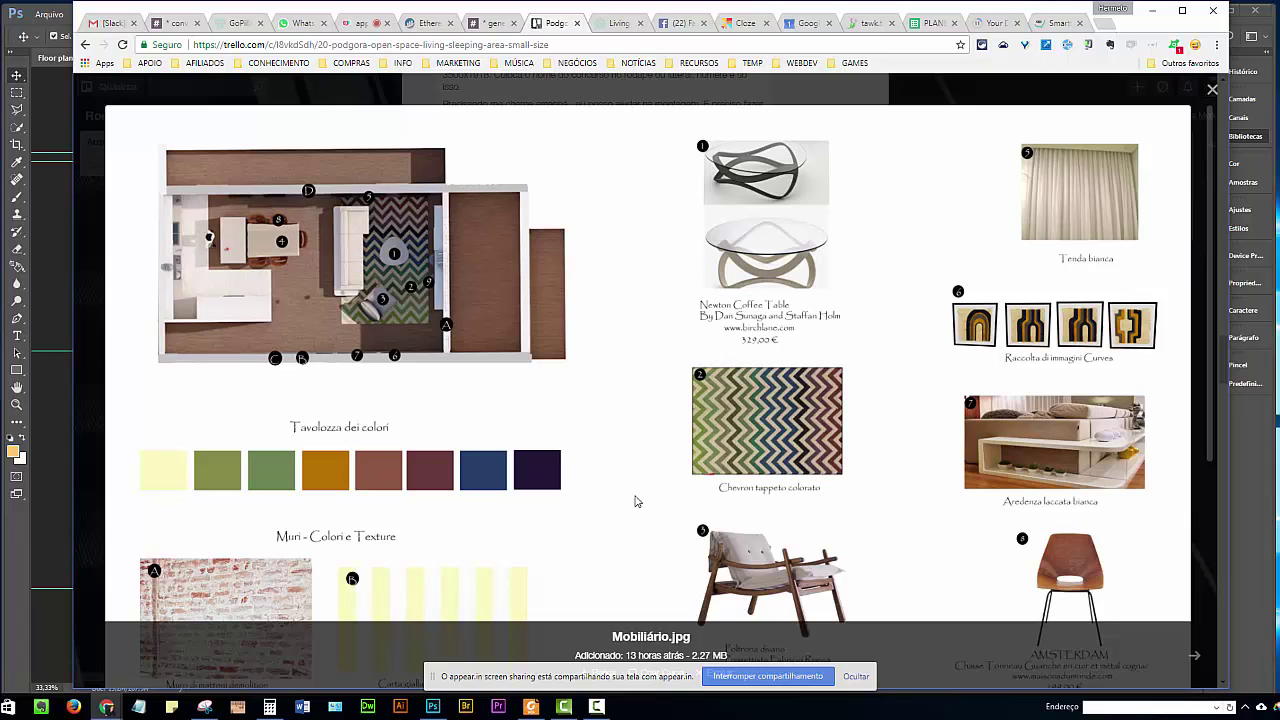
left_click(536, 712)
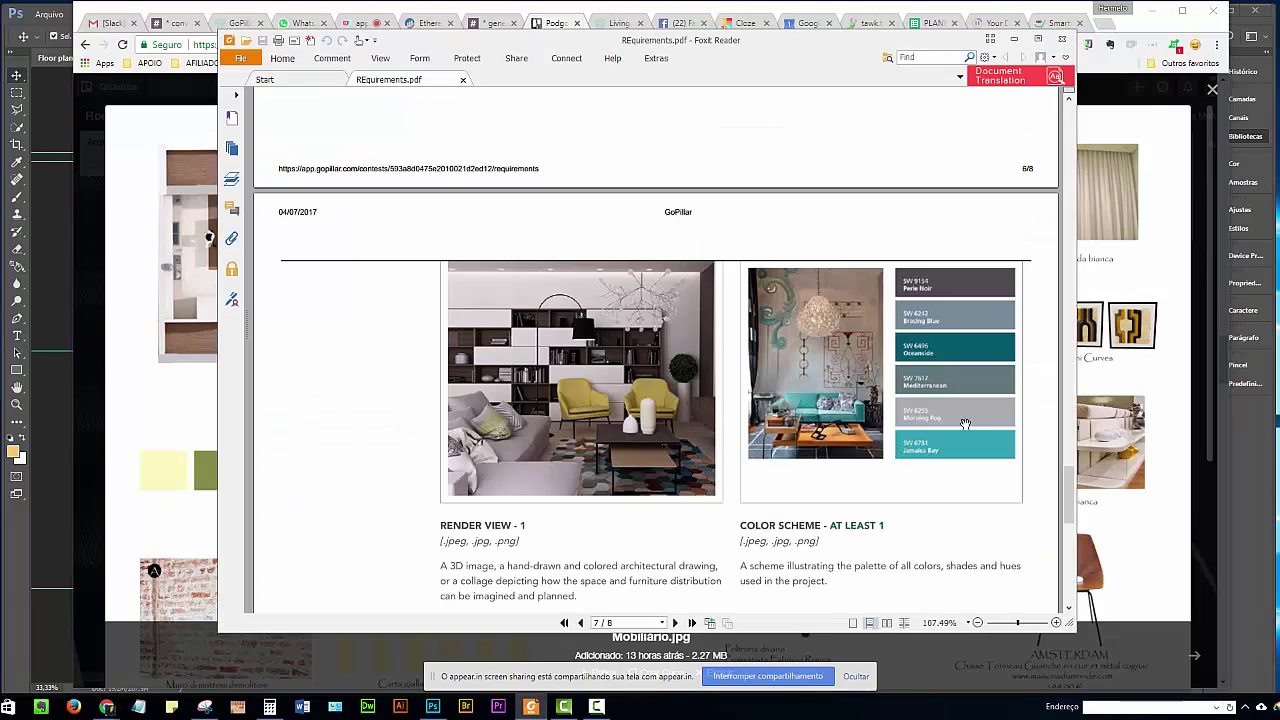
scroll(847, 345, "up", 1)
scroll(847, 350, "down", 2)
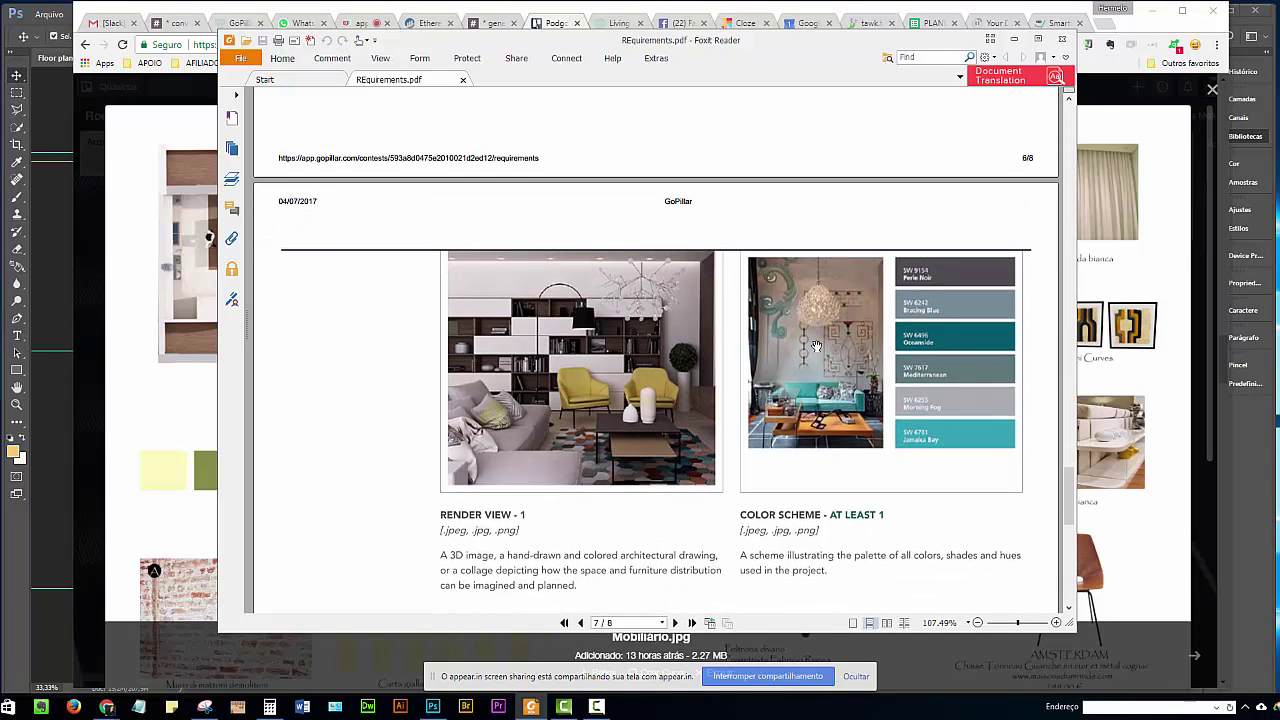
scroll(590, 350, "up", 1)
scroll(590, 350, "down", 1)
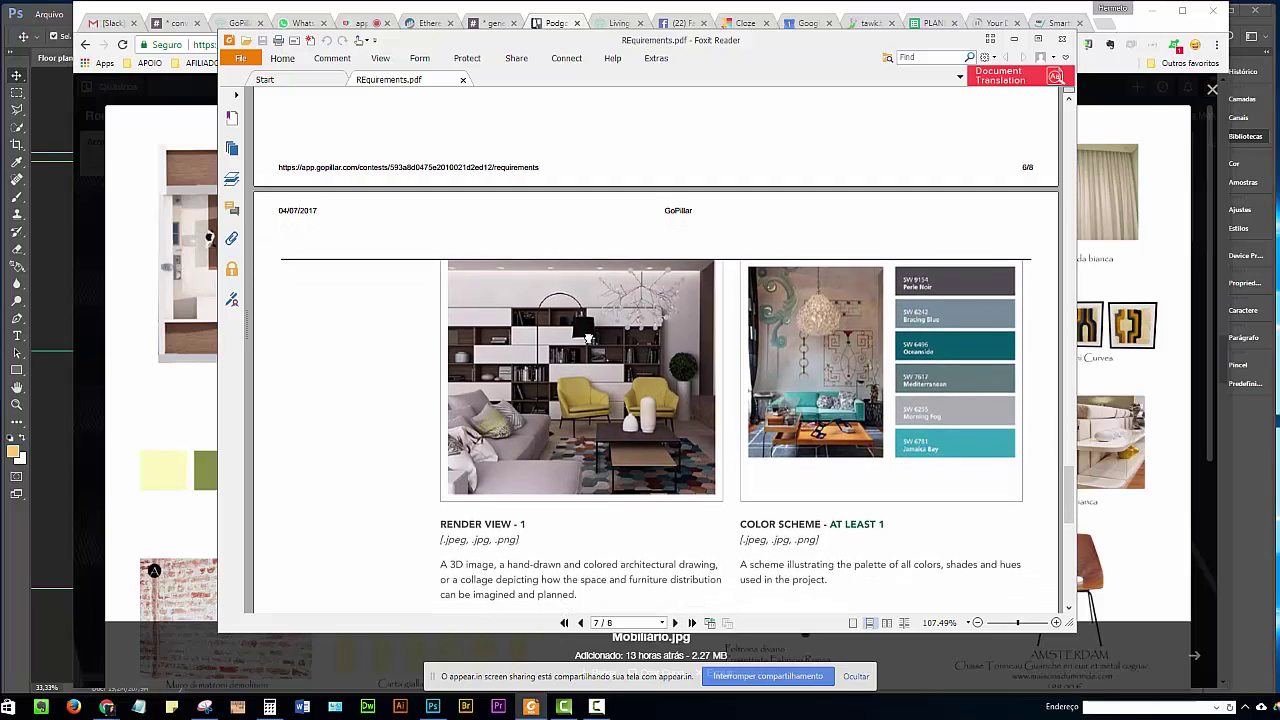
scroll(590, 338, "up", 2)
left_click_drag(596, 397, 586, 298)
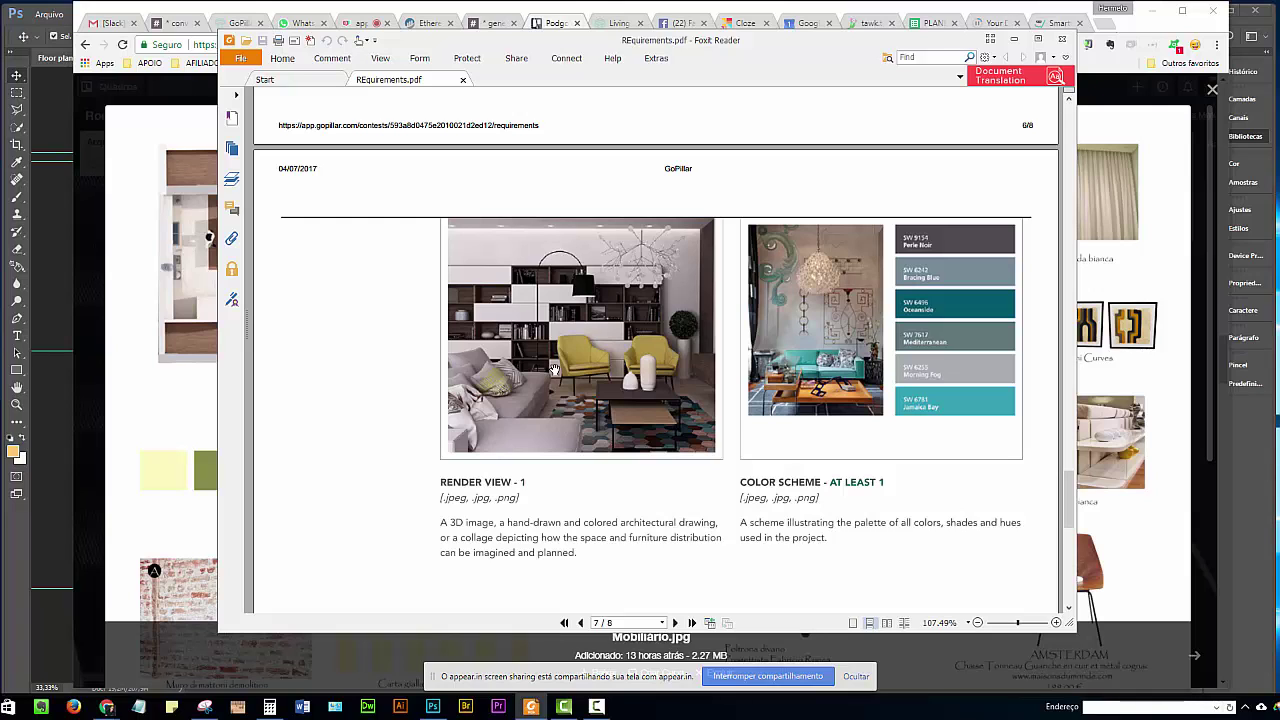
left_click(157, 176)
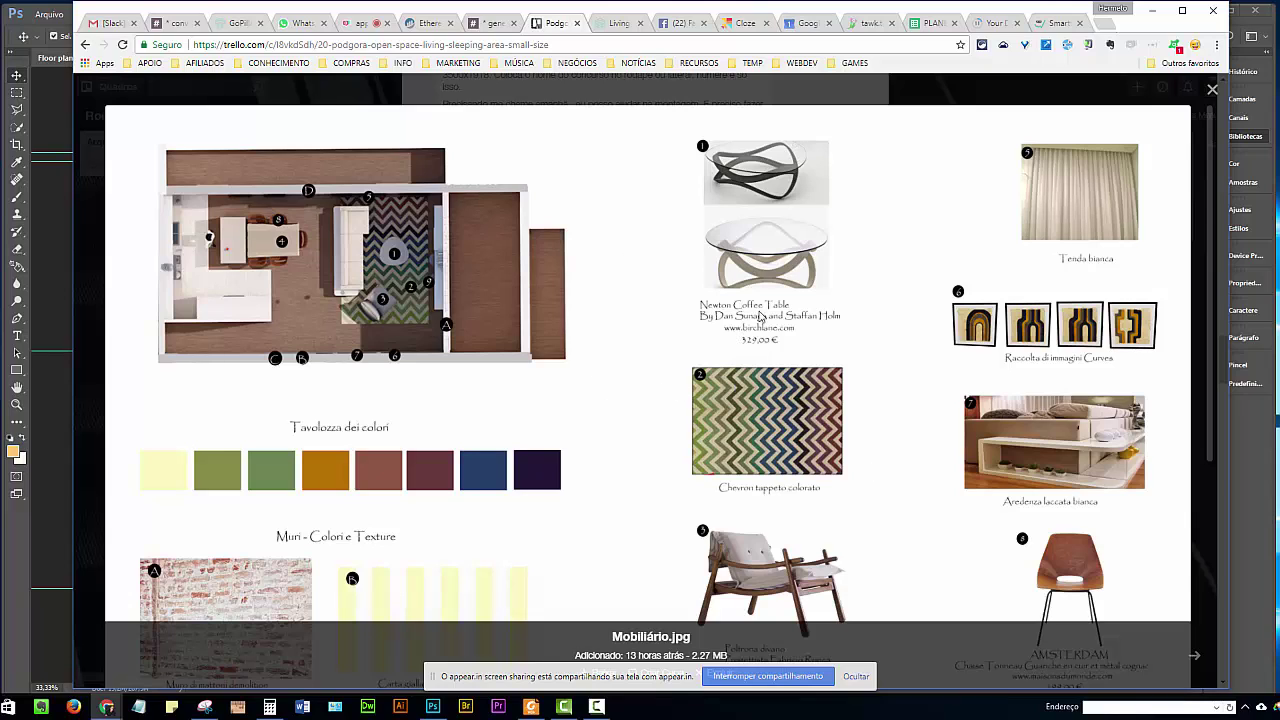
left_click(677, 273)
scroll(585, 283, "up", 3)
scroll(597, 298, "up", 3)
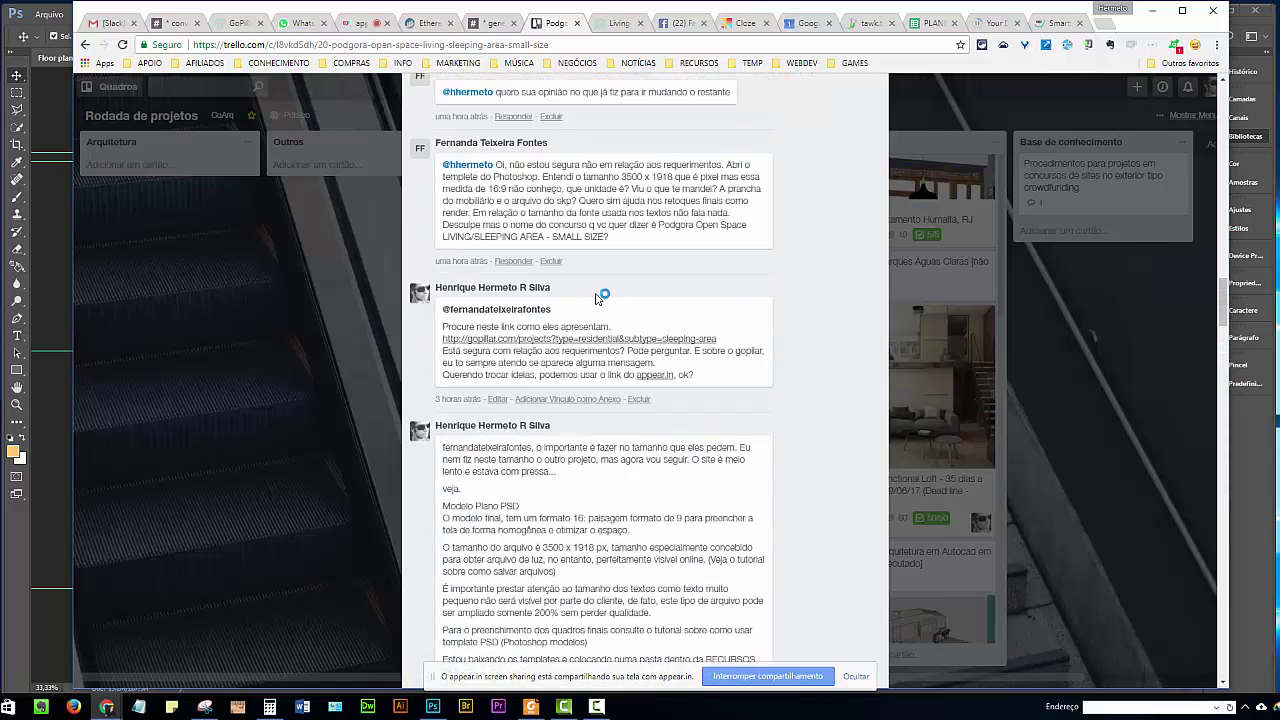
scroll(597, 298, "up", 3)
scroll(605, 305, "up", 3)
scroll(620, 314, "up", 3)
scroll(583, 470, "up", 1)
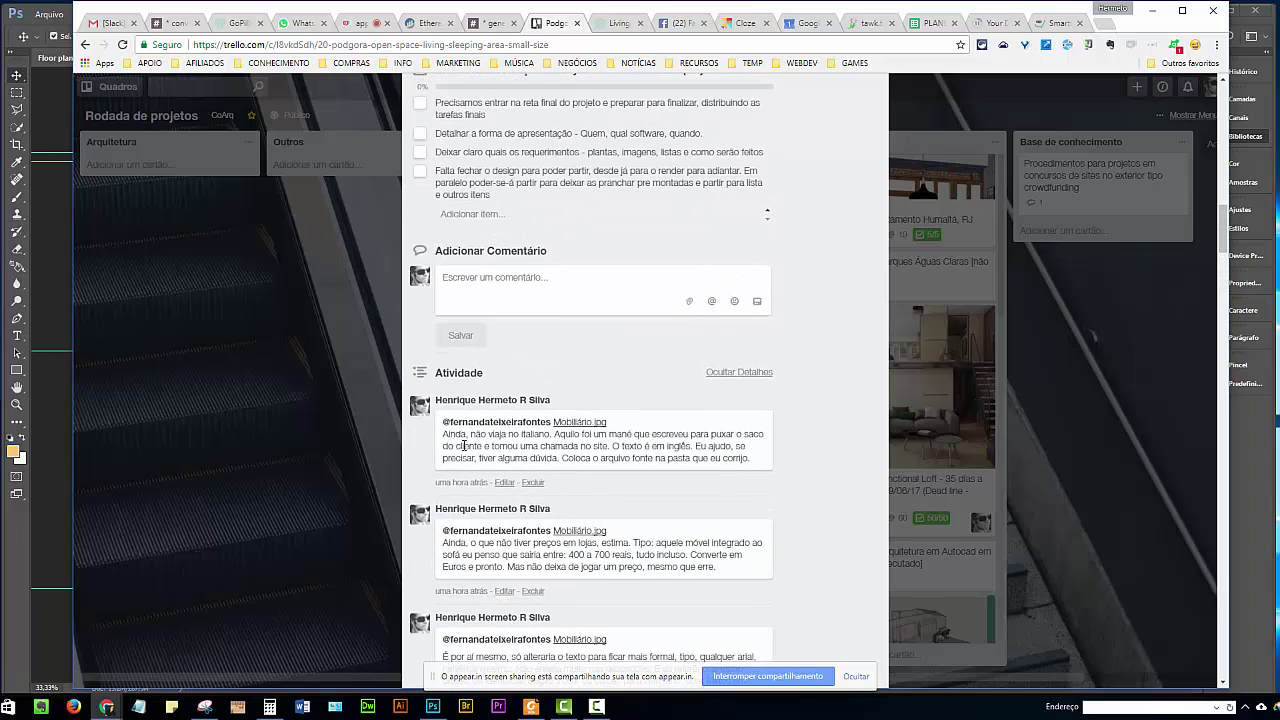
left_click_drag(443, 434, 748, 457)
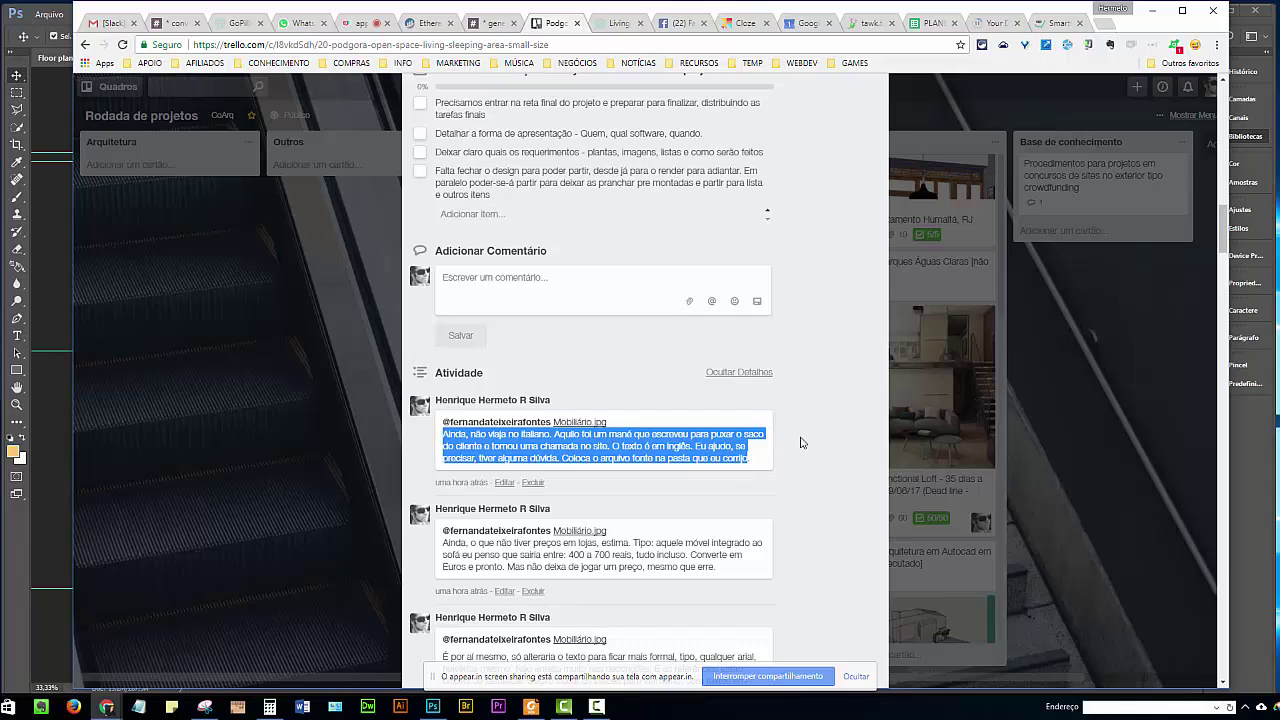
left_click(812, 397)
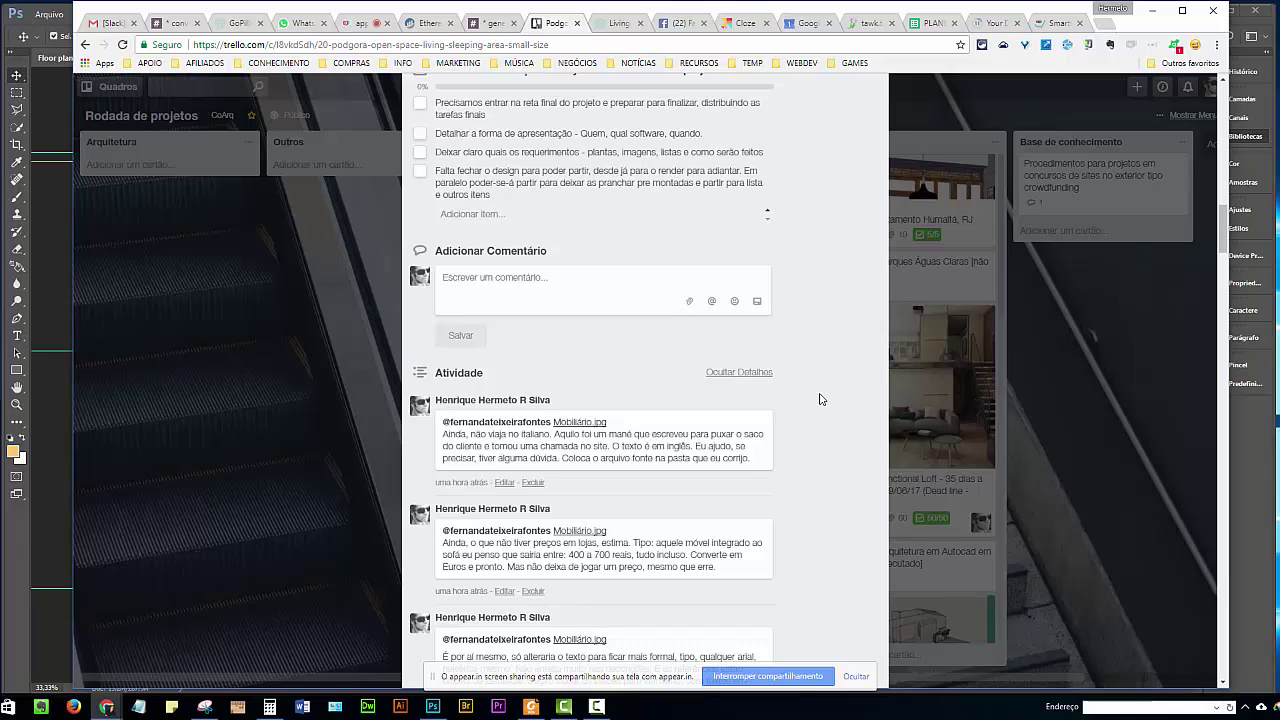
Step: Scroll the Podgora Open Space card's Atividade feed to the Mobiliário.jpg feedback comments
scroll(785, 375, "down", 2)
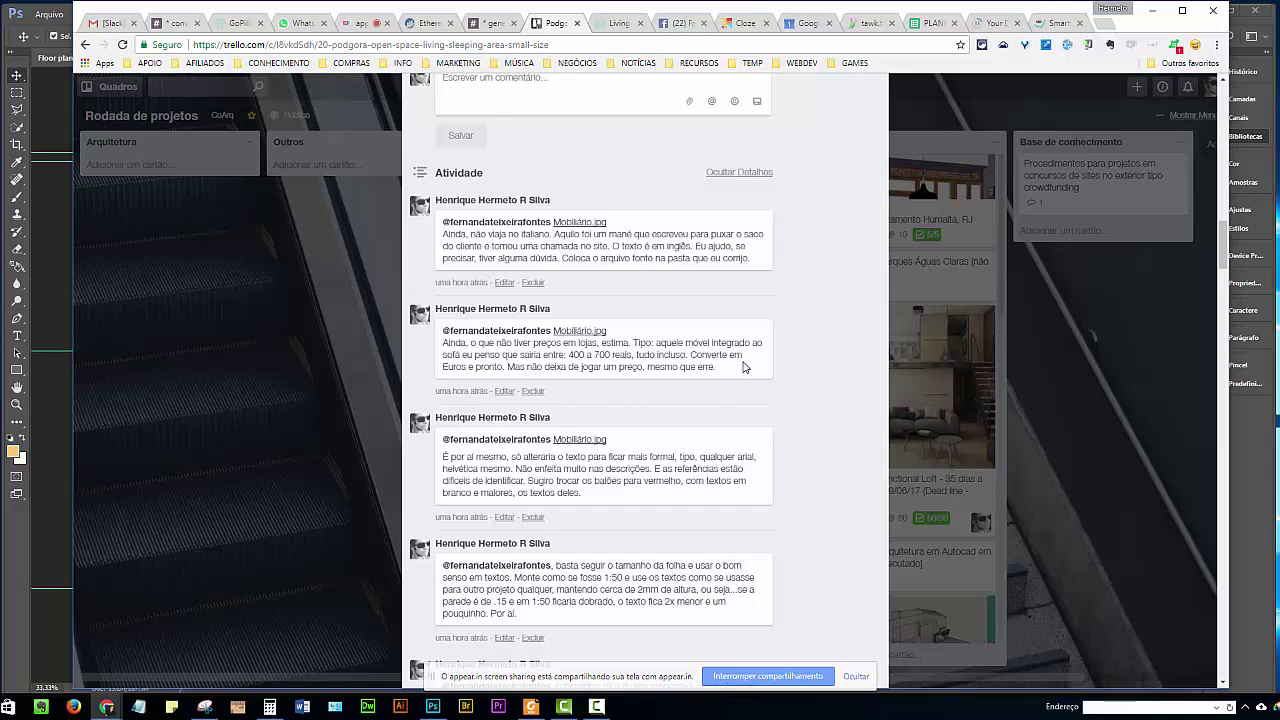
Step: Scroll down the Atividade comments and briefly highlight the sentence about the 19:9 proportion
scroll(680, 335, "down", 3)
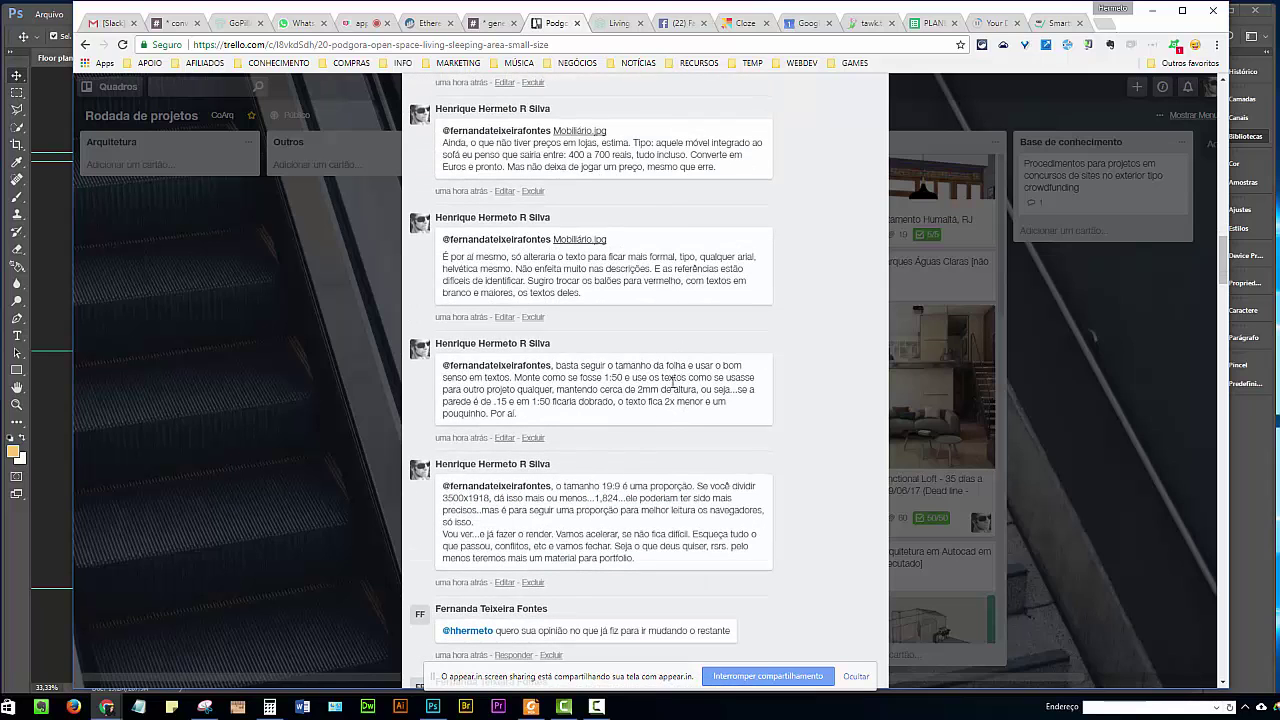
scroll(673, 384, "down", 2)
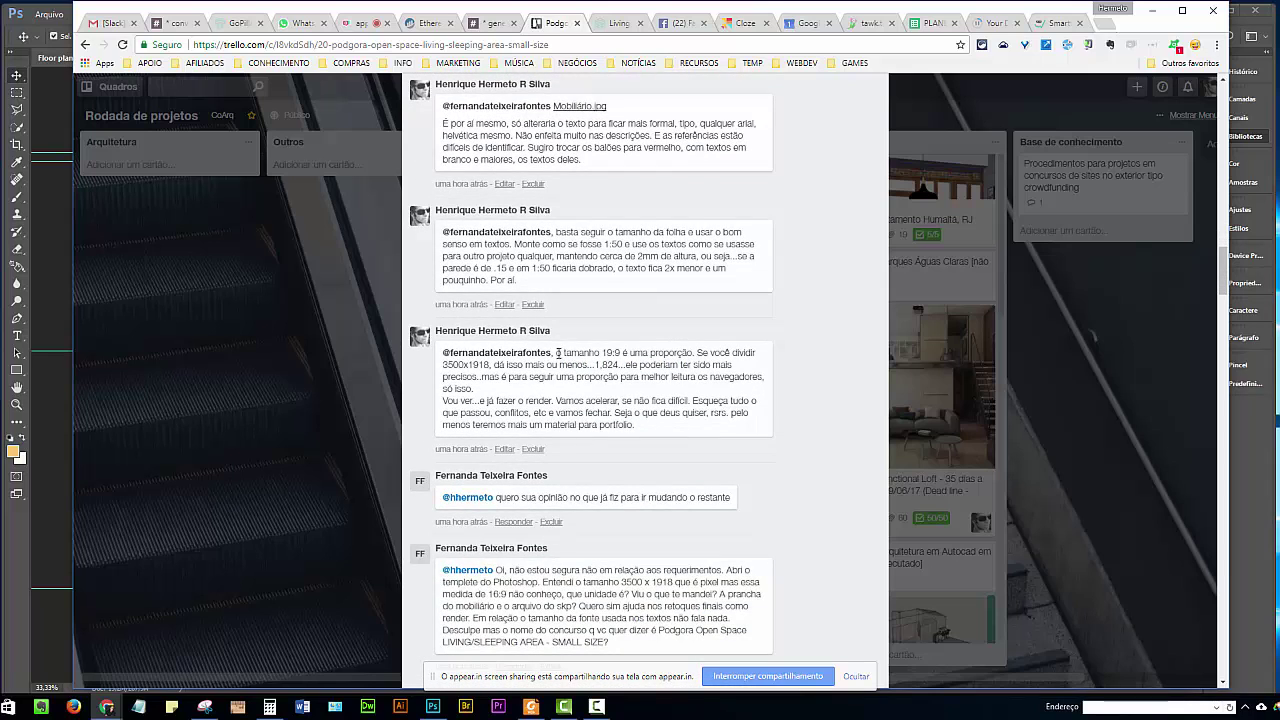
left_click_drag(558, 353, 583, 365)
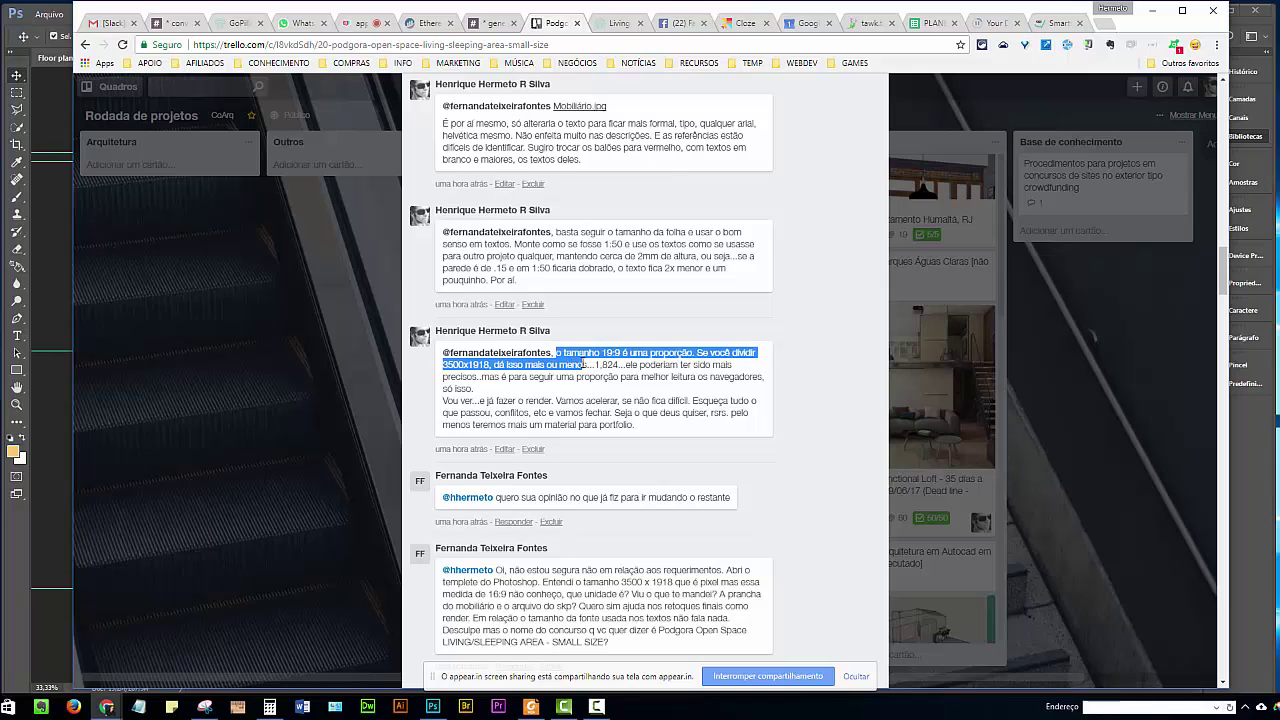
left_click(465, 373)
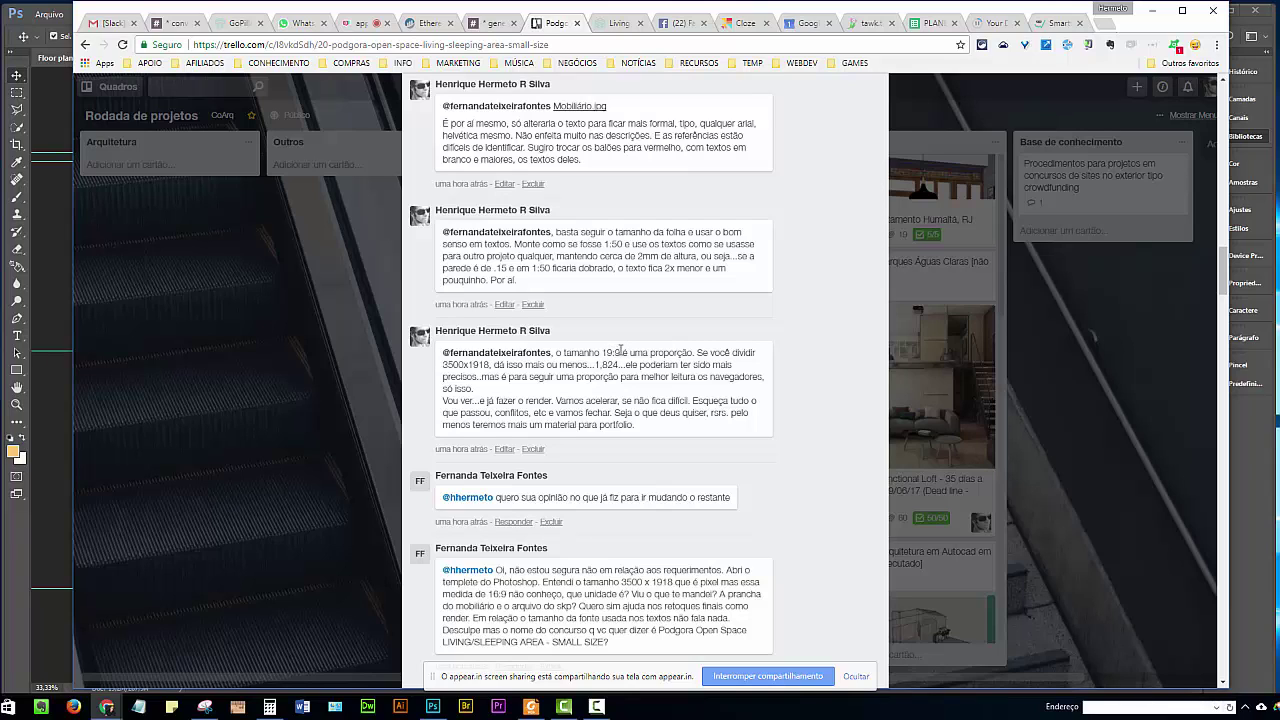
Step: Find the reply about the 3500 x 1918 template and briefly highlight its 16:9 mention
scroll(600, 380, "down", 3)
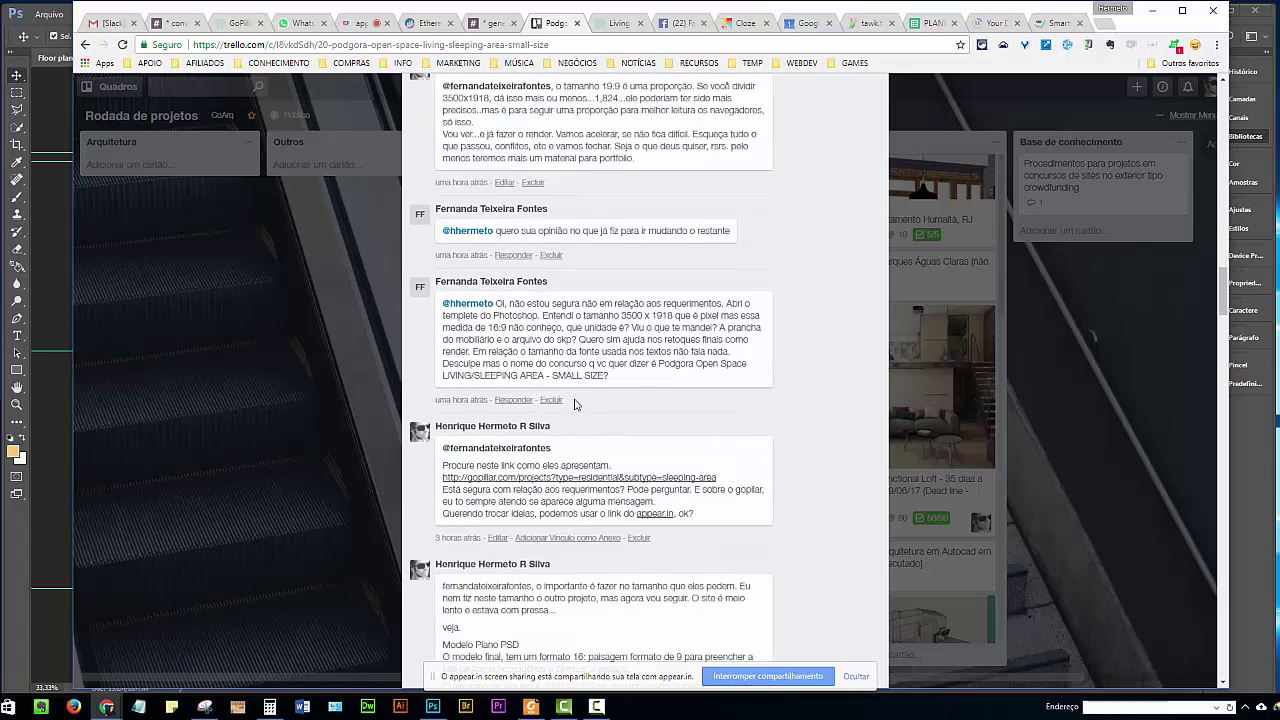
scroll(598, 485, "down", 2)
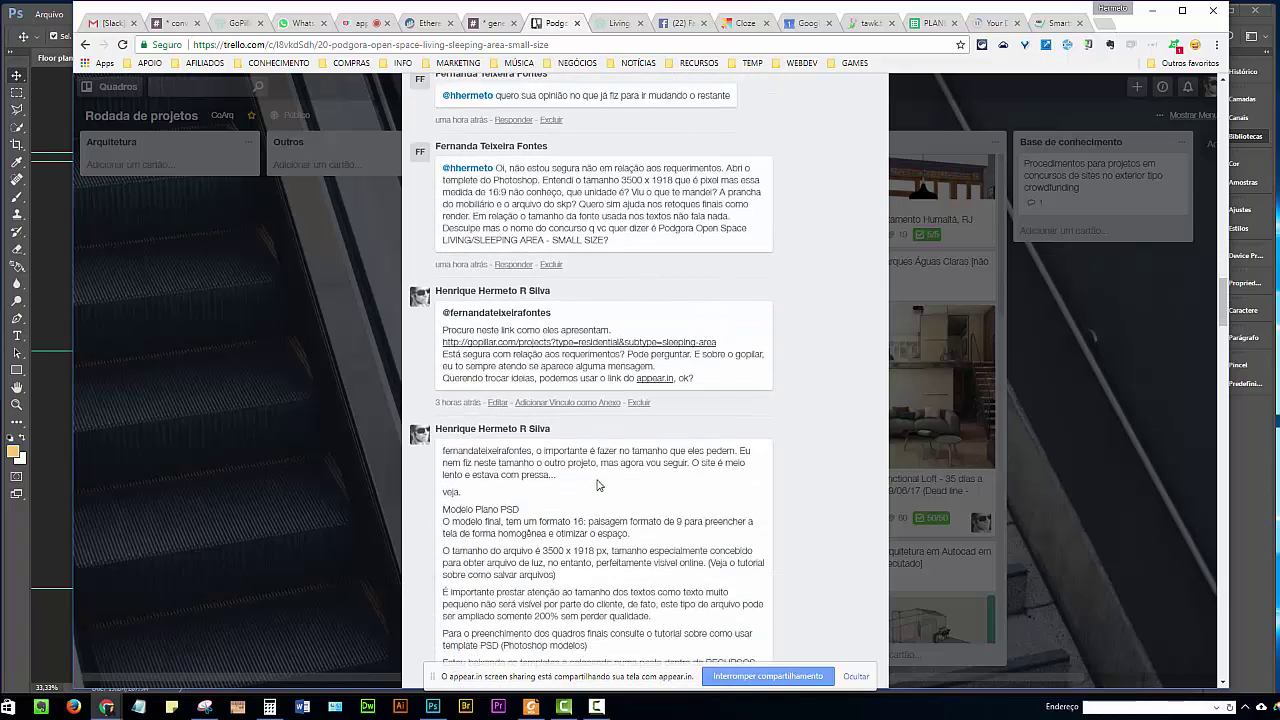
scroll(598, 485, "down", 1)
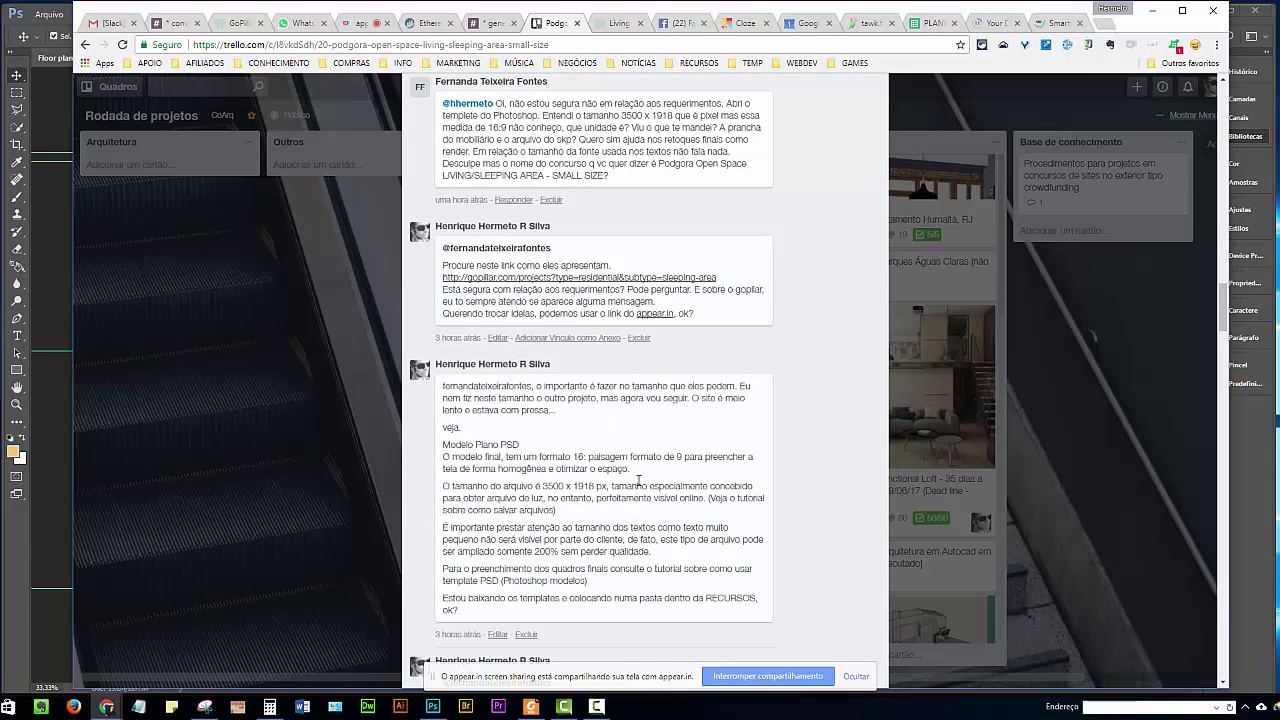
scroll(642, 343, "up", 2)
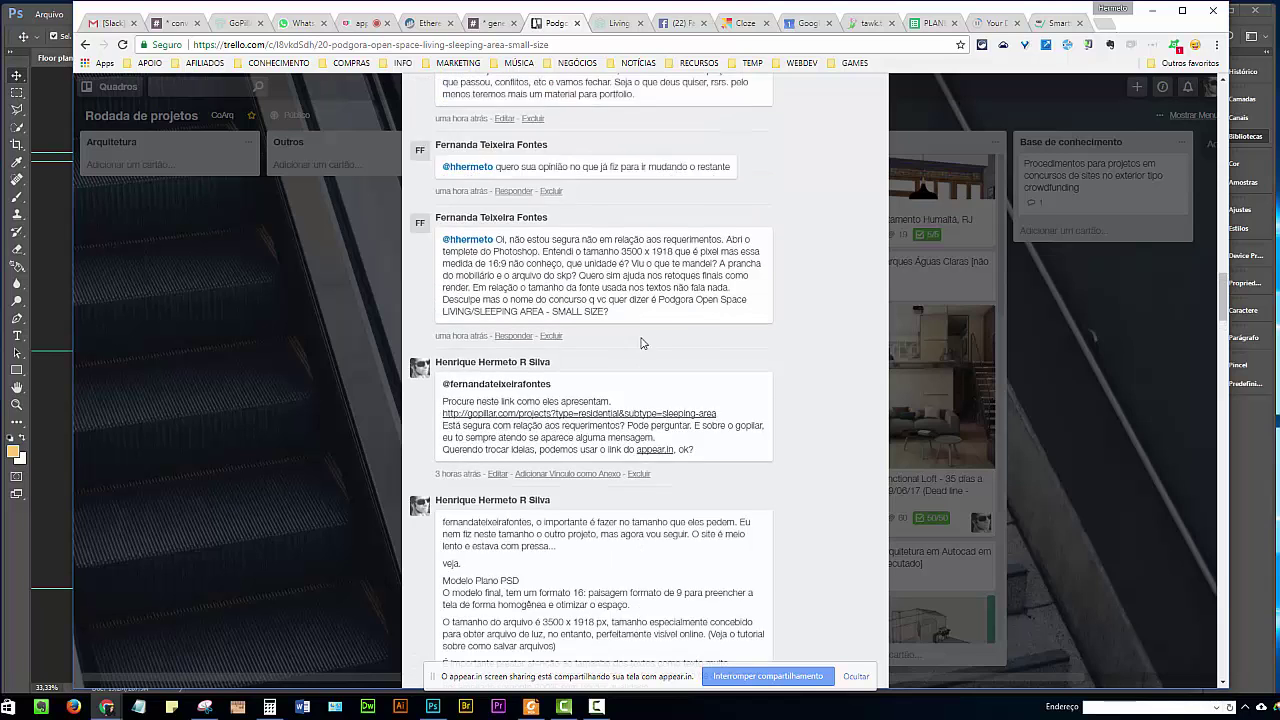
scroll(642, 343, "up", 1)
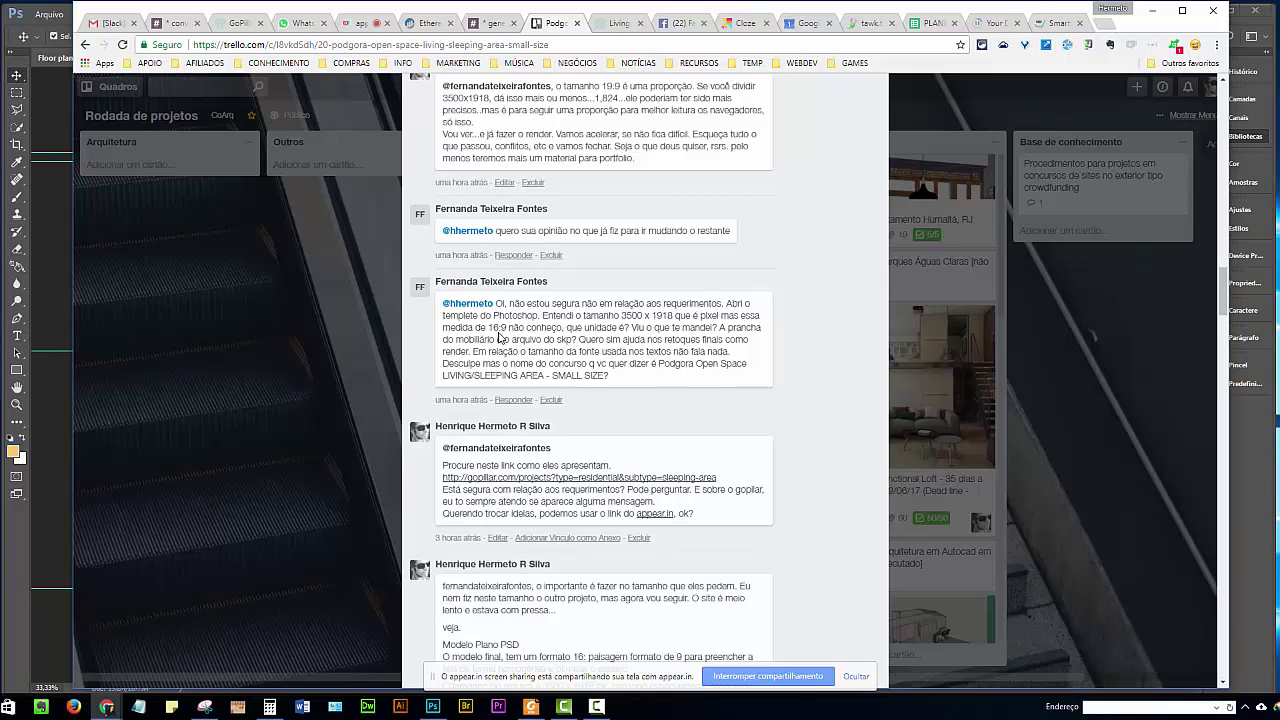
left_click_drag(490, 327, 510, 328)
left_click(798, 216)
Step: Scroll up past the checklists to the Descrição, Dropbox links and Anexos sections
scroll(795, 260, "up", 15)
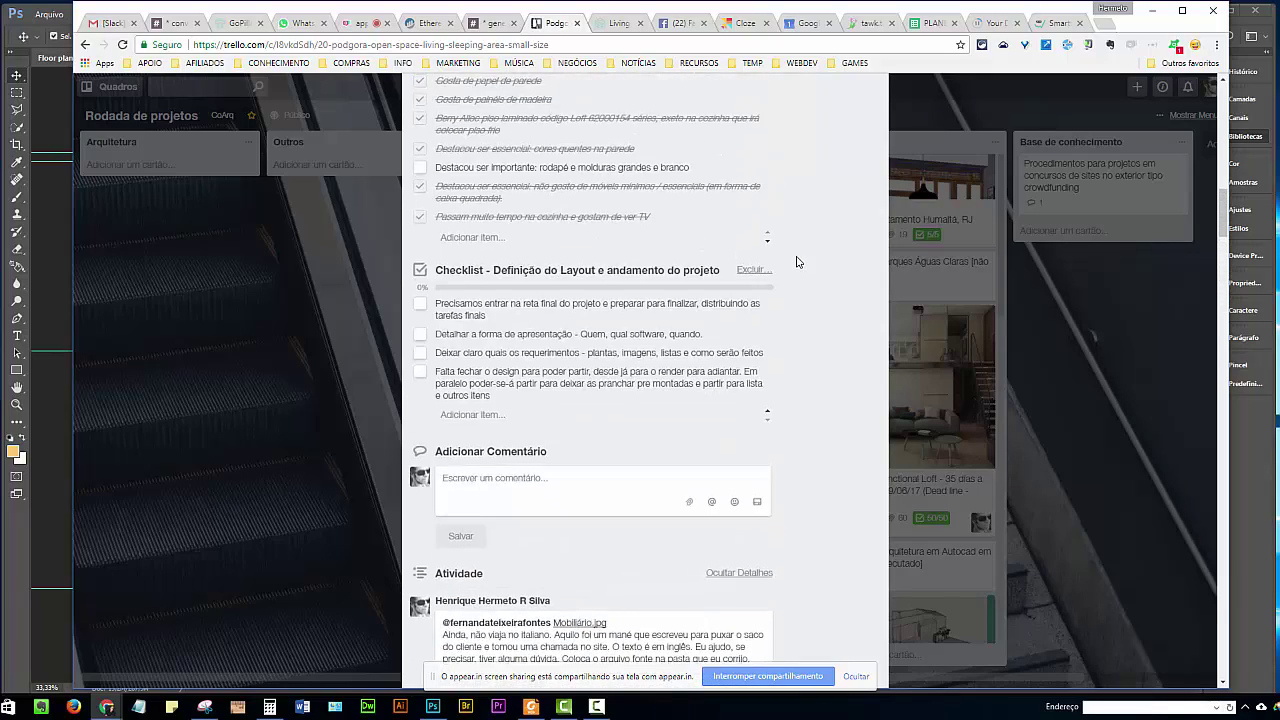
scroll(796, 261, "up", 2)
scroll(796, 261, "up", 3)
scroll(796, 261, "up", 3)
scroll(796, 261, "up", 2)
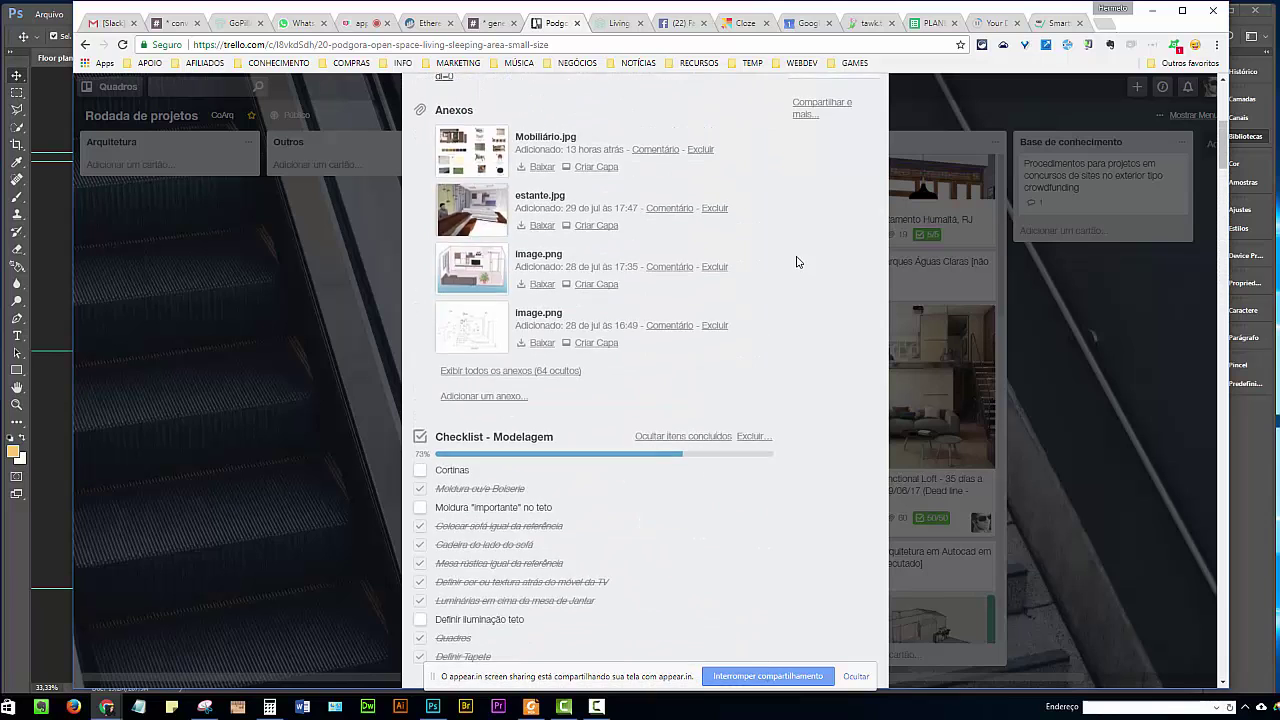
scroll(797, 262, "up", 3)
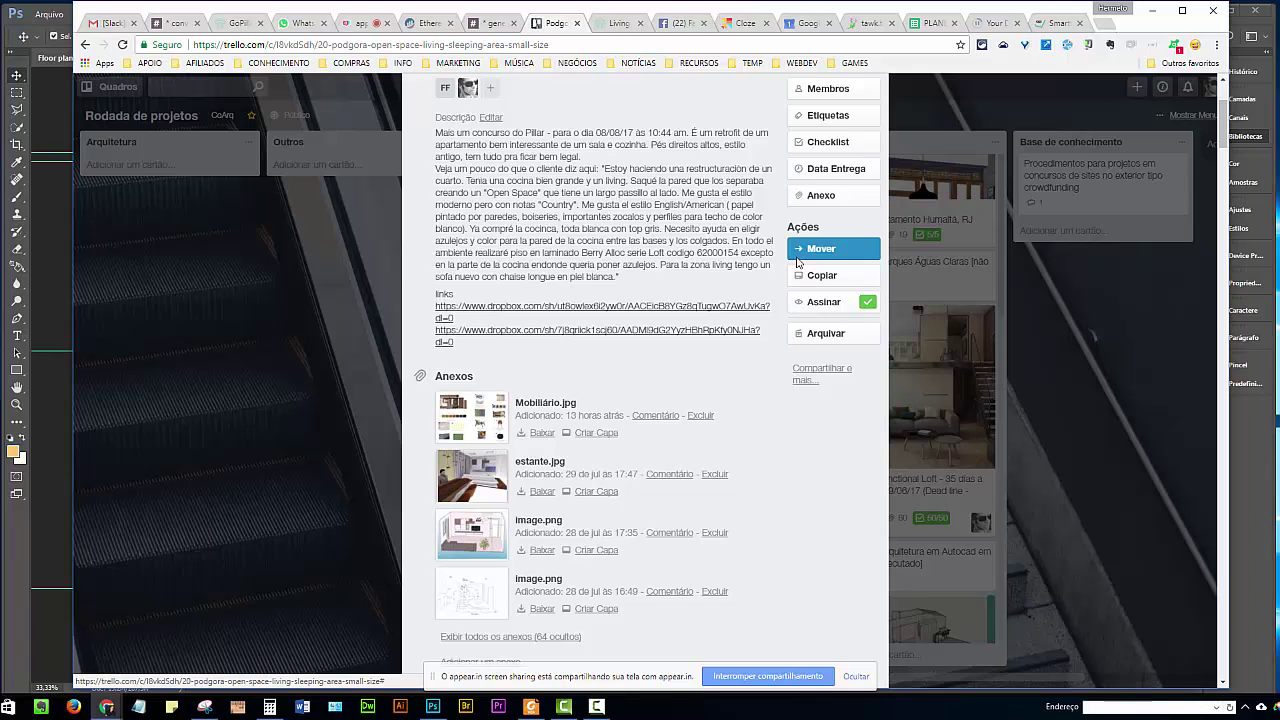
Step: Bring REquirements.pdf back to the front in Foxit Reader and scroll to page 8
left_click(531, 706)
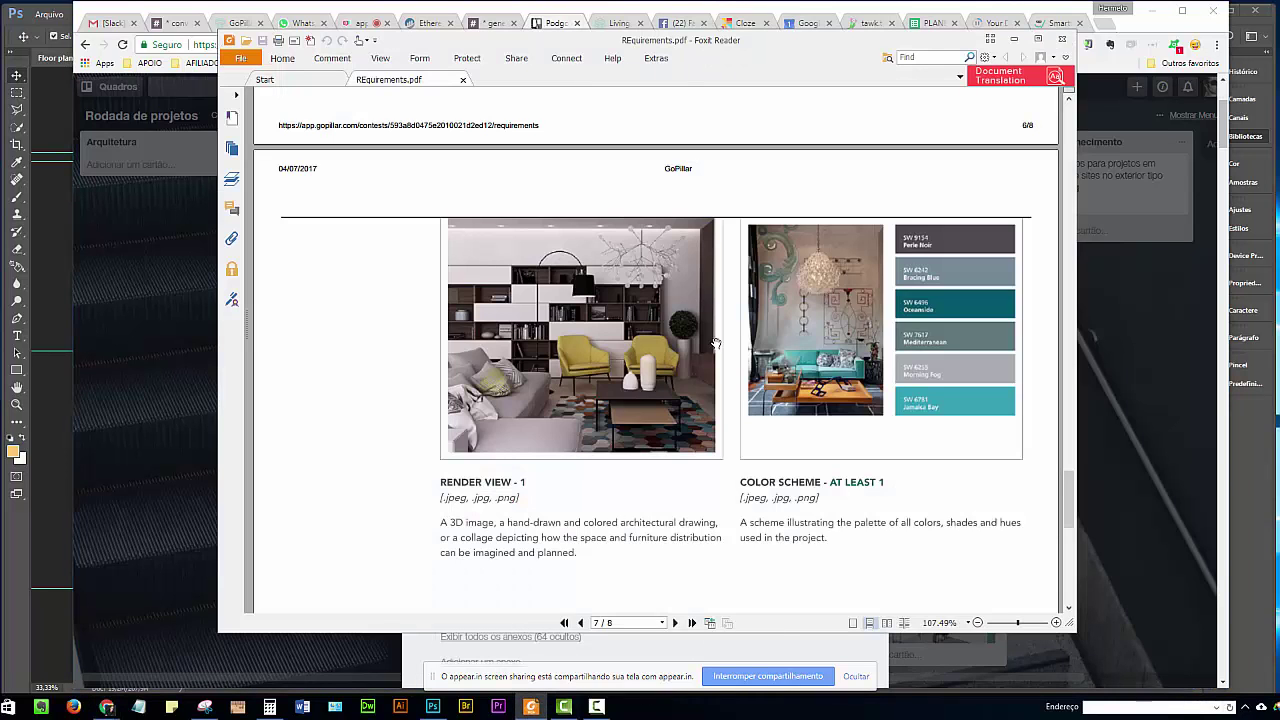
scroll(716, 344, "down", 3)
scroll(677, 337, "down", 5)
scroll(683, 314, "down", 3)
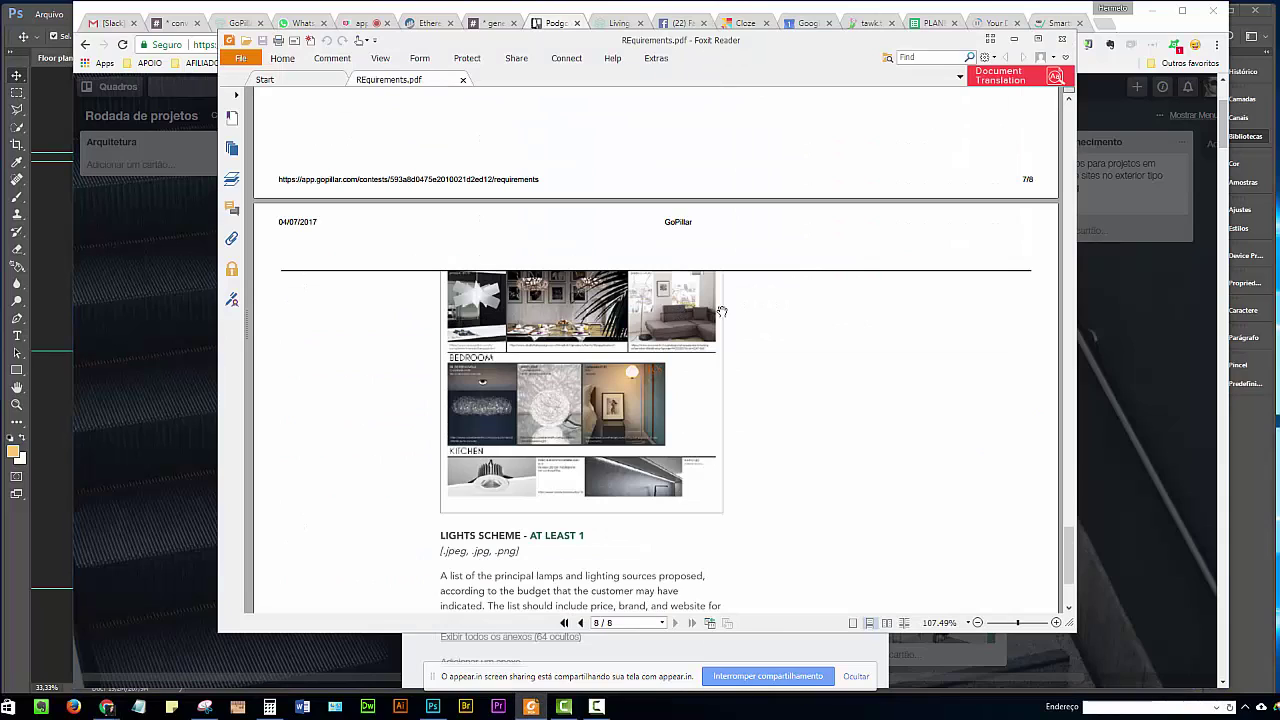
scroll(722, 315, "down", 3)
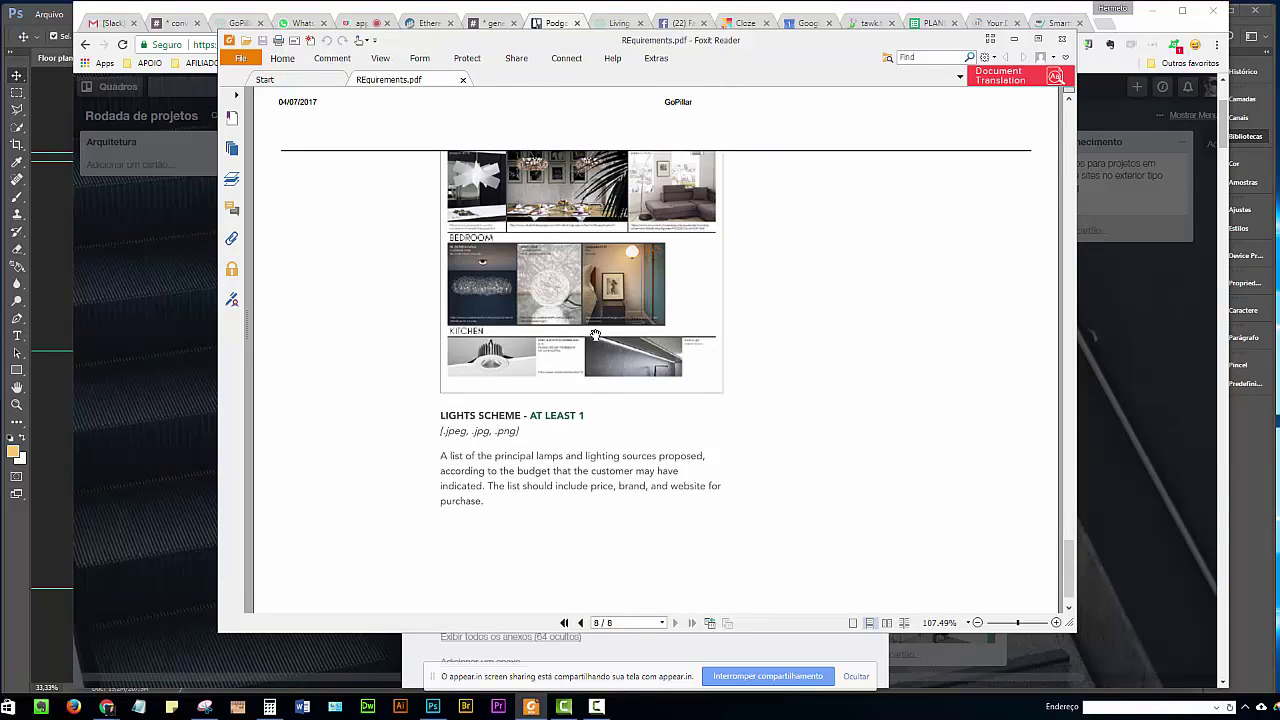
Step: Zoom in on the page 8 BEDROOM and KITCHEN images, then return to 150%
scroll(595, 334, "up", 2)
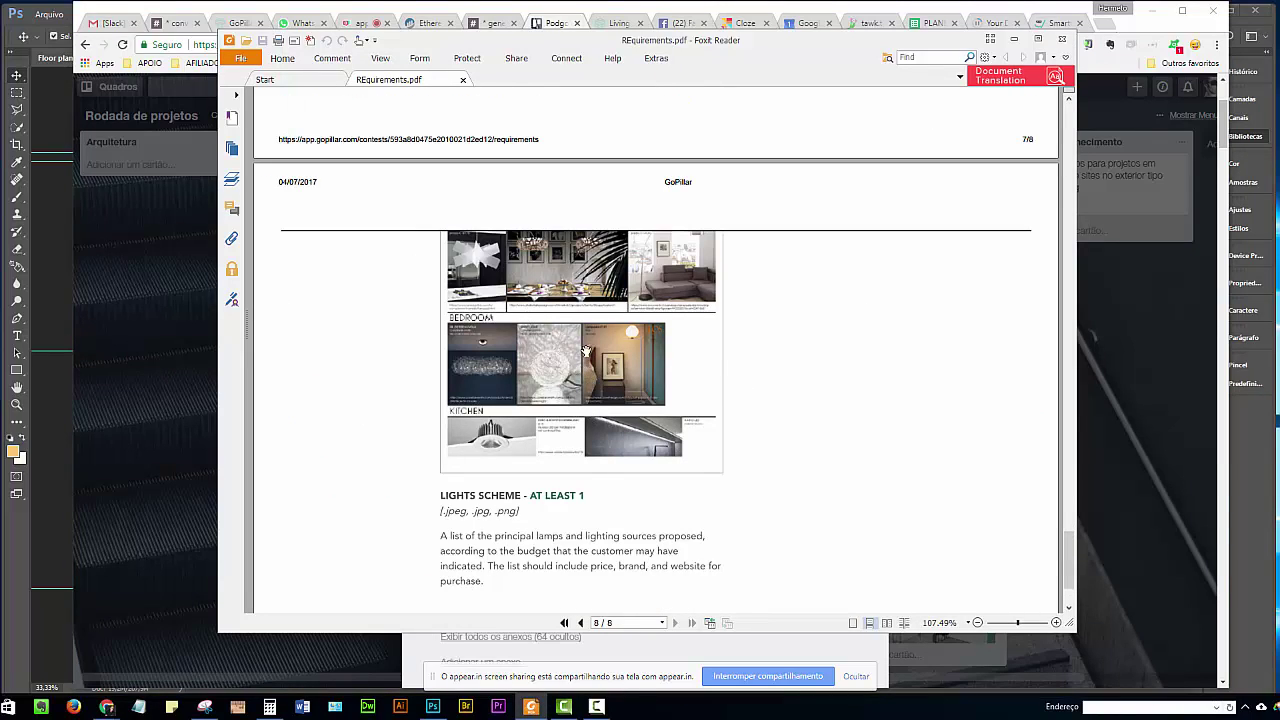
scroll(586, 350, "up", 2)
scroll(592, 340, "up", 4)
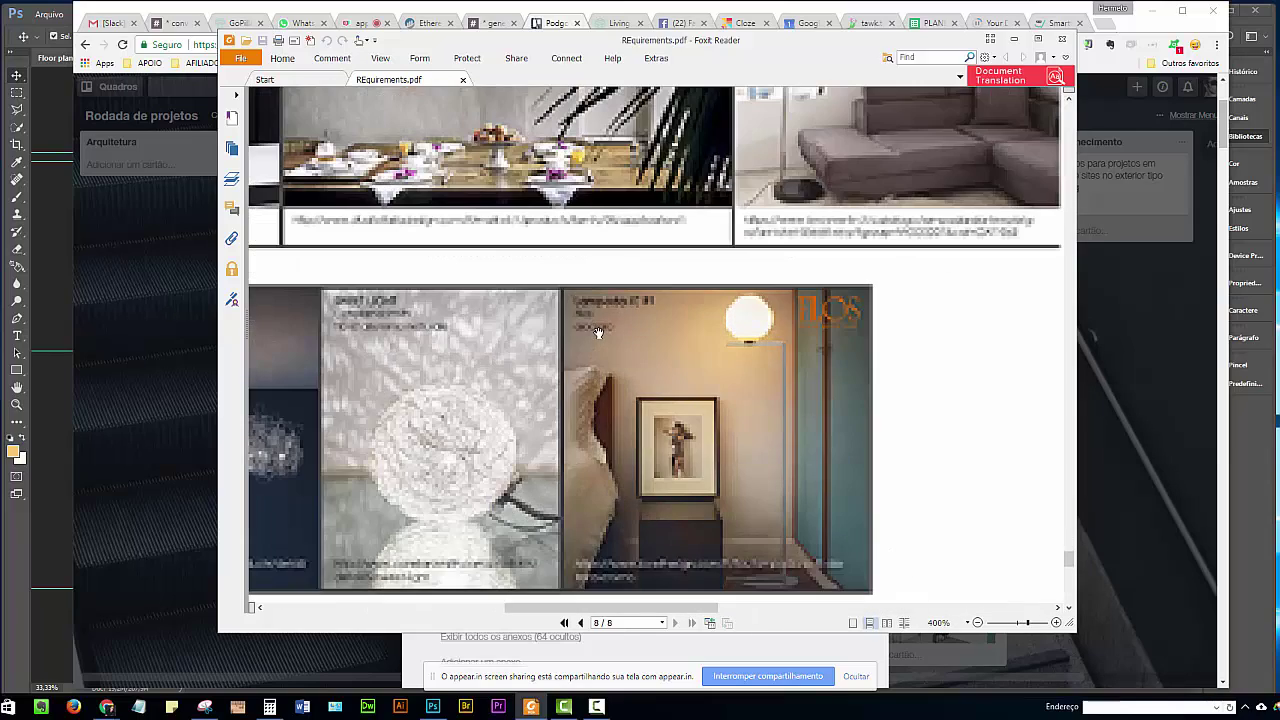
mouse_move(504, 268)
left_mouse_down()
mouse_move(741, 451)
mouse_move(725, 430)
left_mouse_up()
scroll(575, 362, "down", 4)
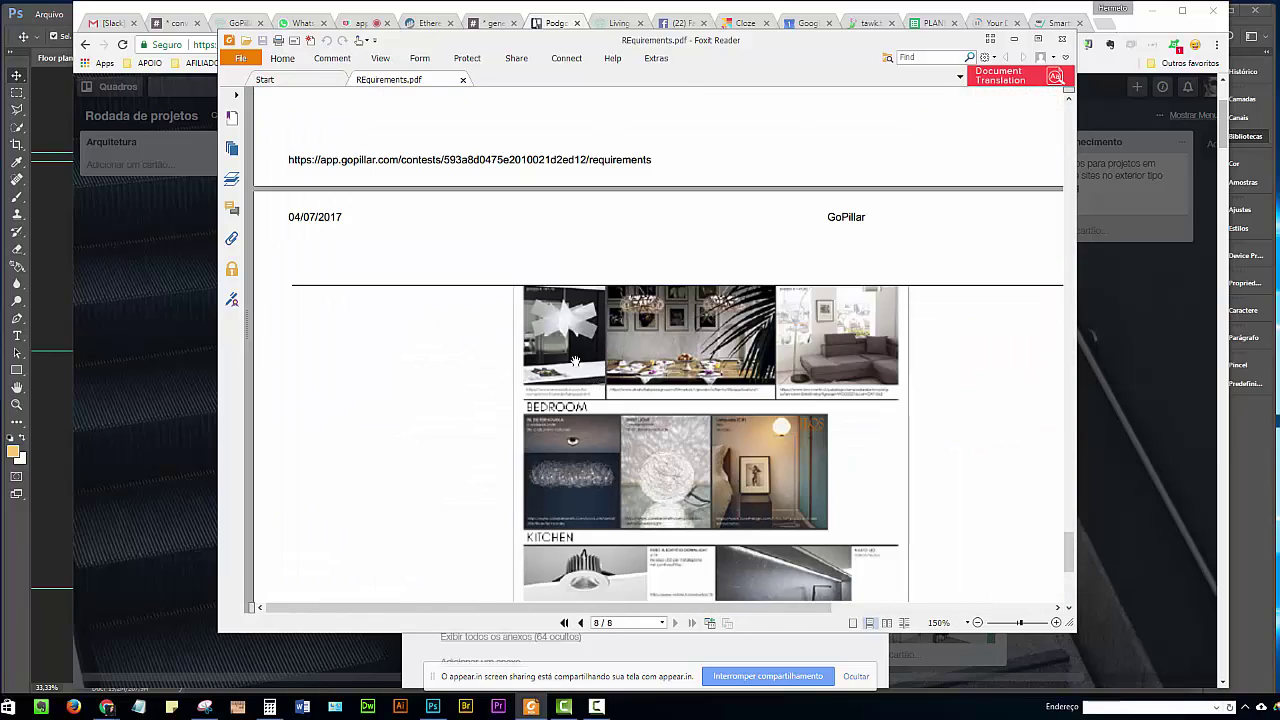
scroll(575, 362, "up", 1)
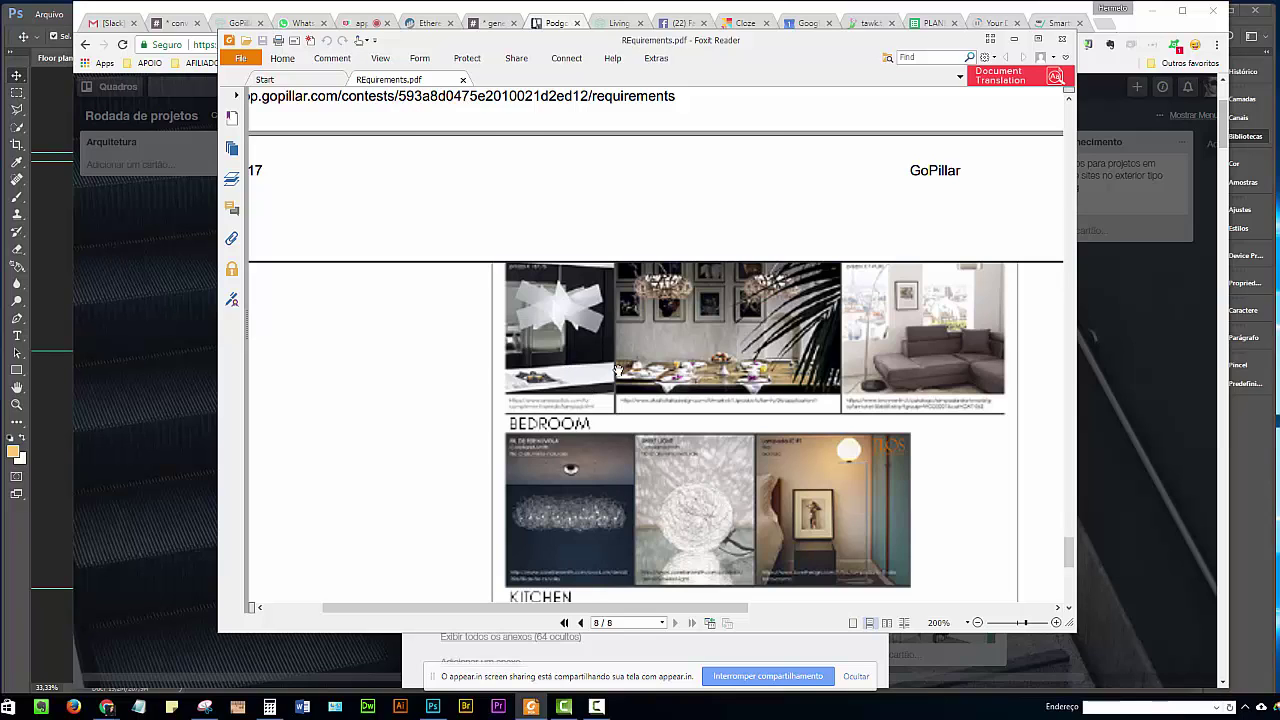
scroll(618, 370, "down", 1, "ctrl")
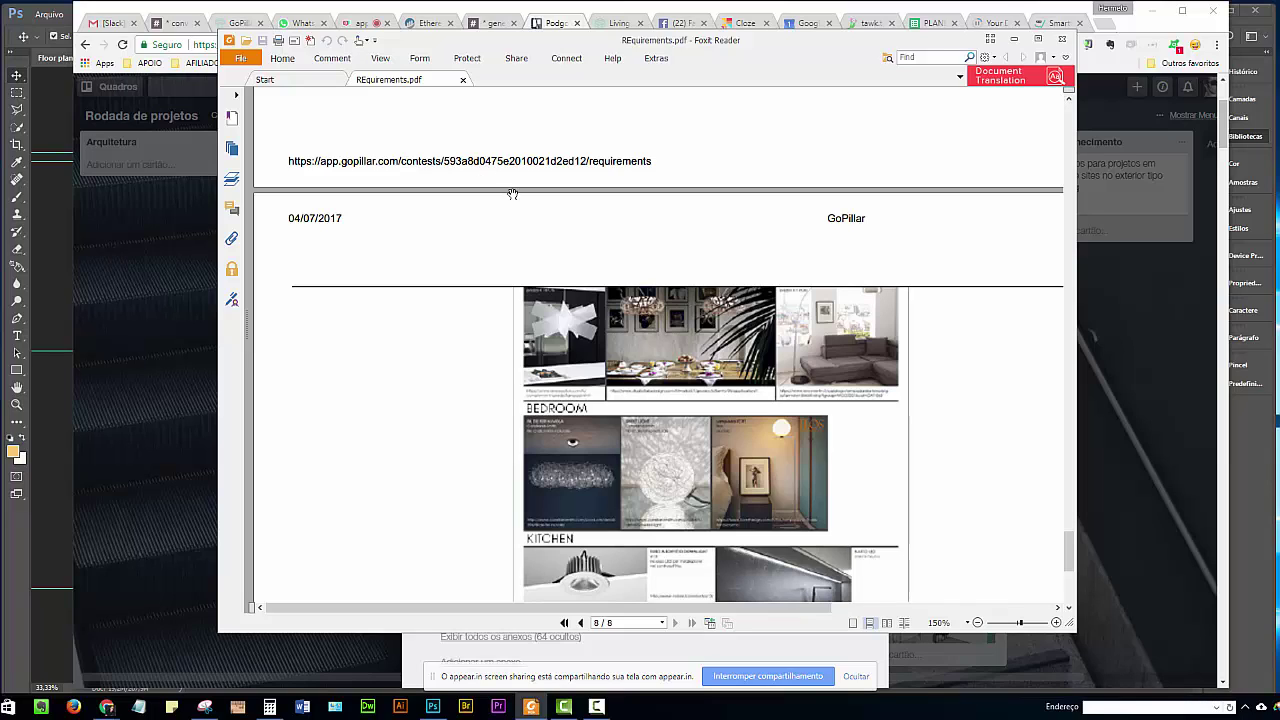
Step: Return to the GoPillar tab and open Podgora Open Space from Browse Contests > Applied
left_click(250, 20)
left_click(250, 20)
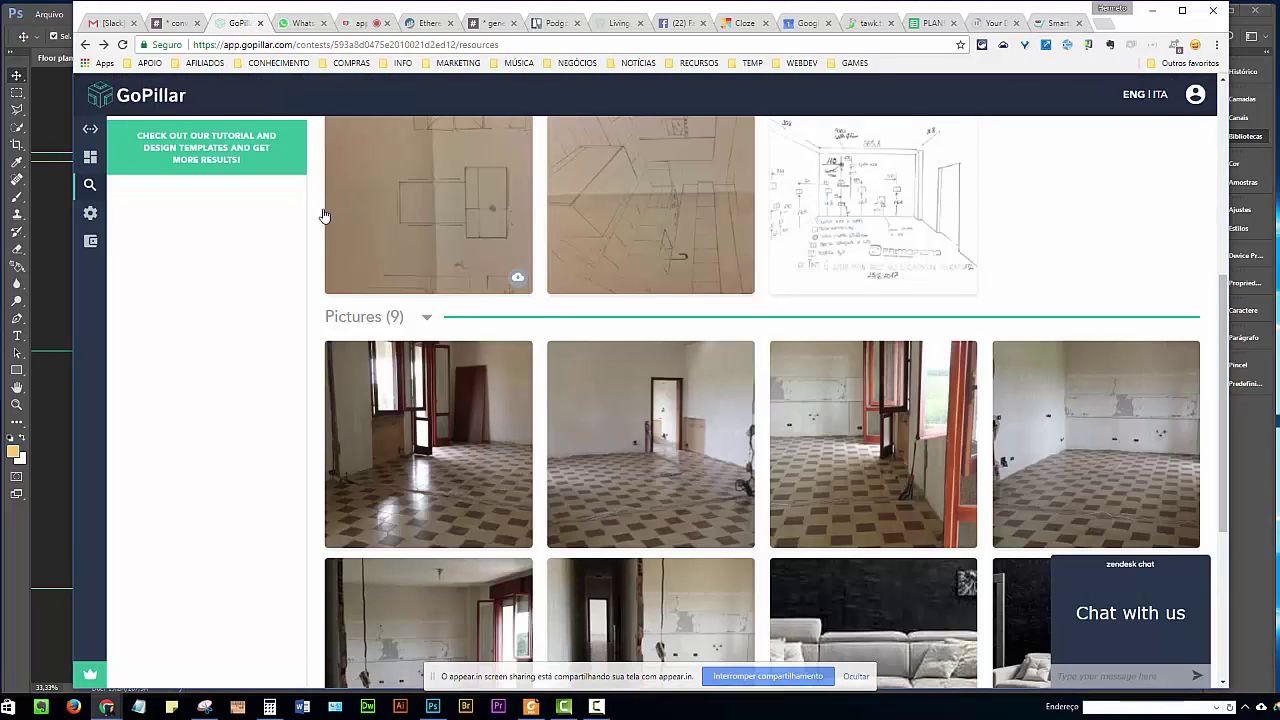
scroll(320, 215, "up", 1)
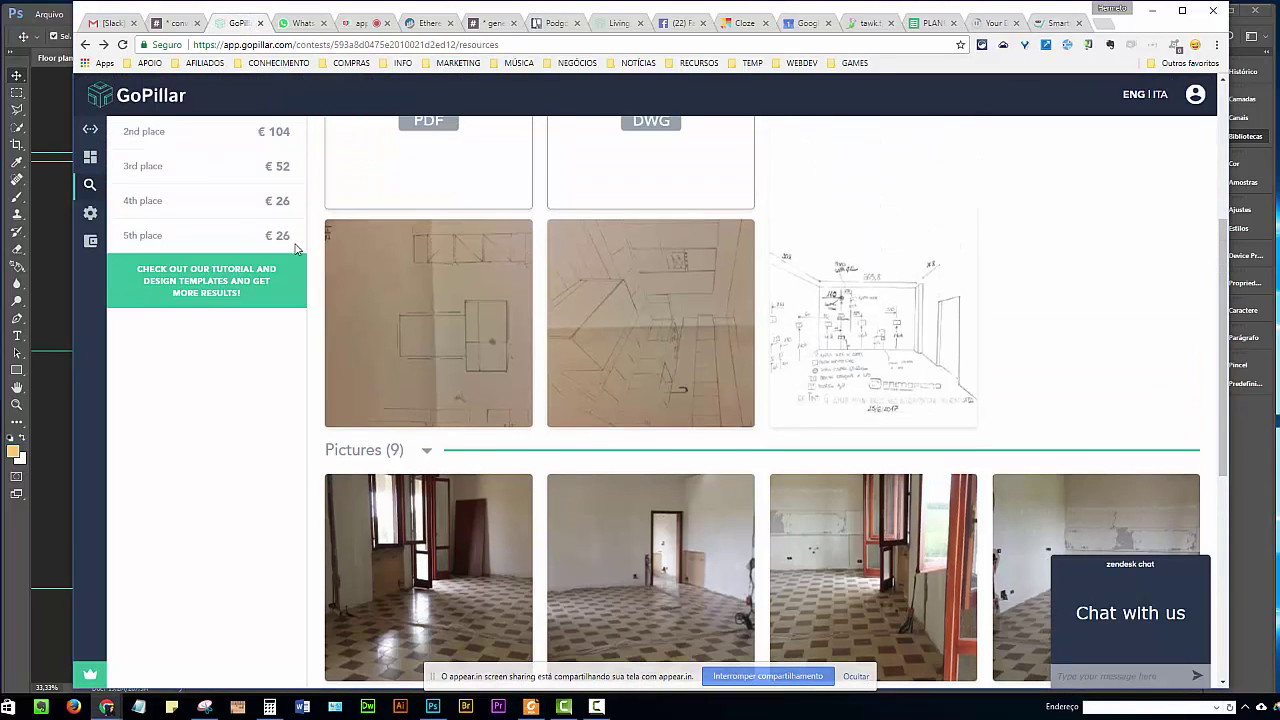
left_click(90, 185)
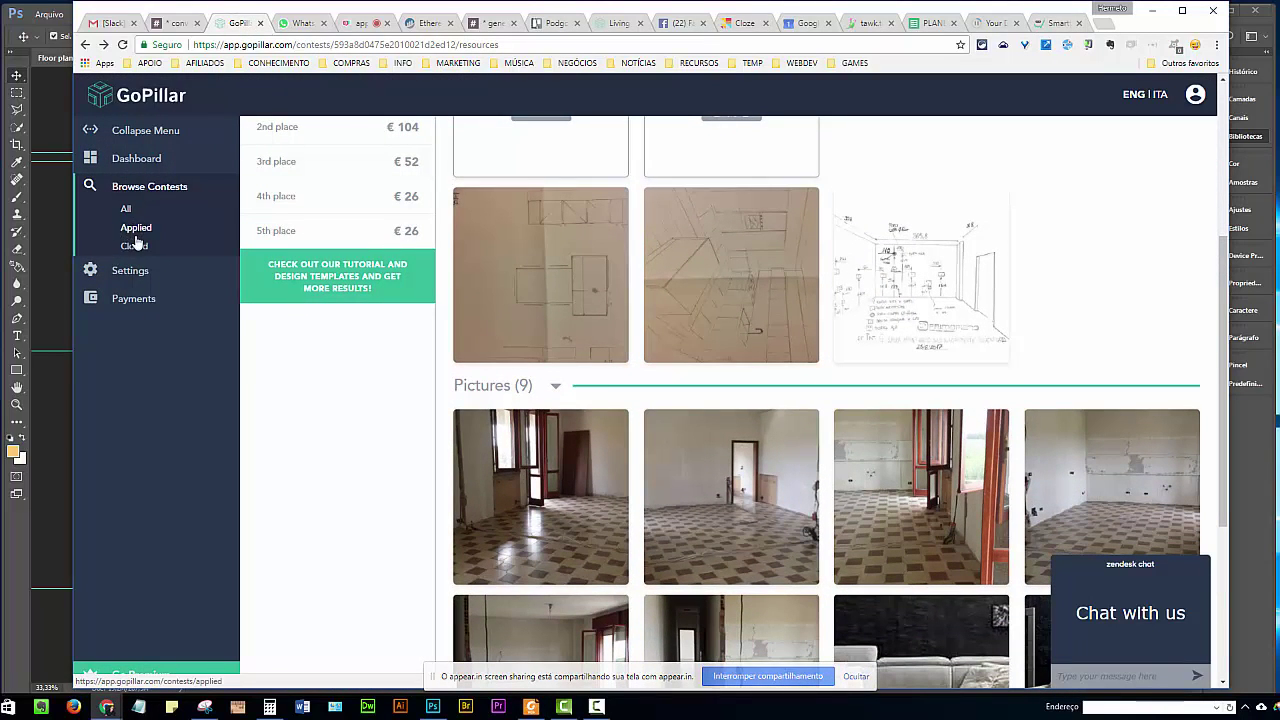
left_click(137, 228)
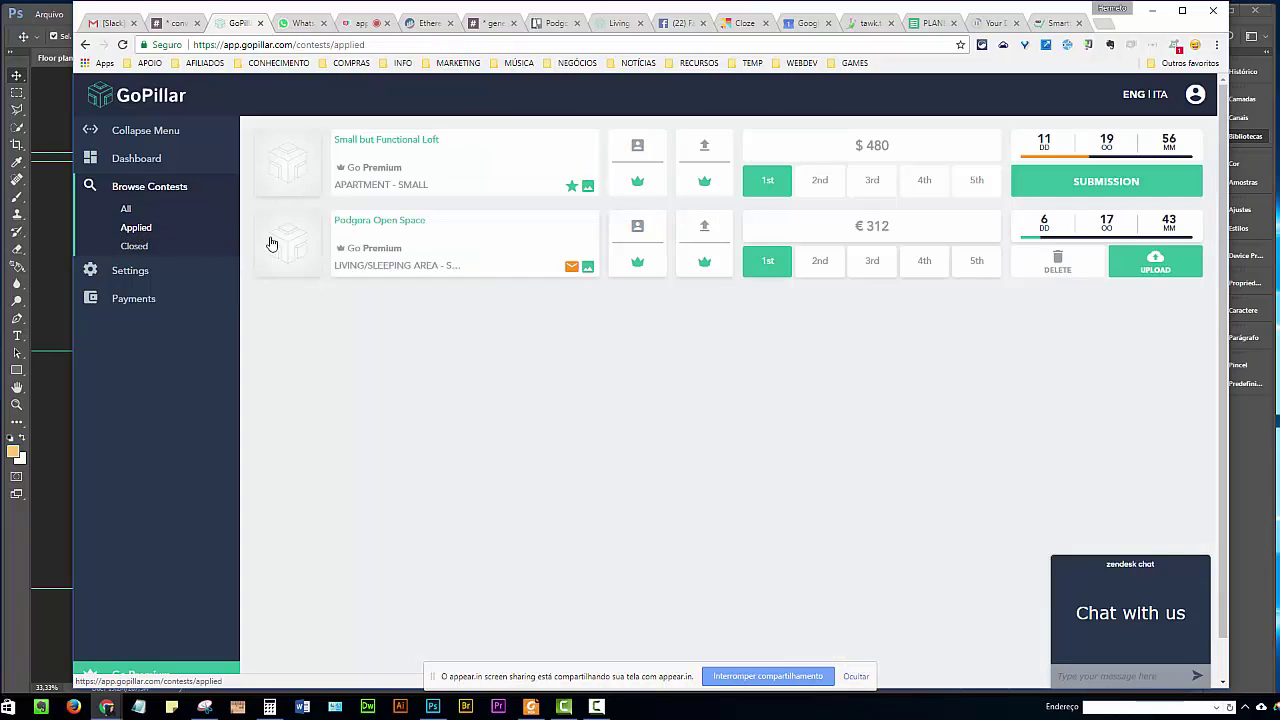
left_click(446, 242)
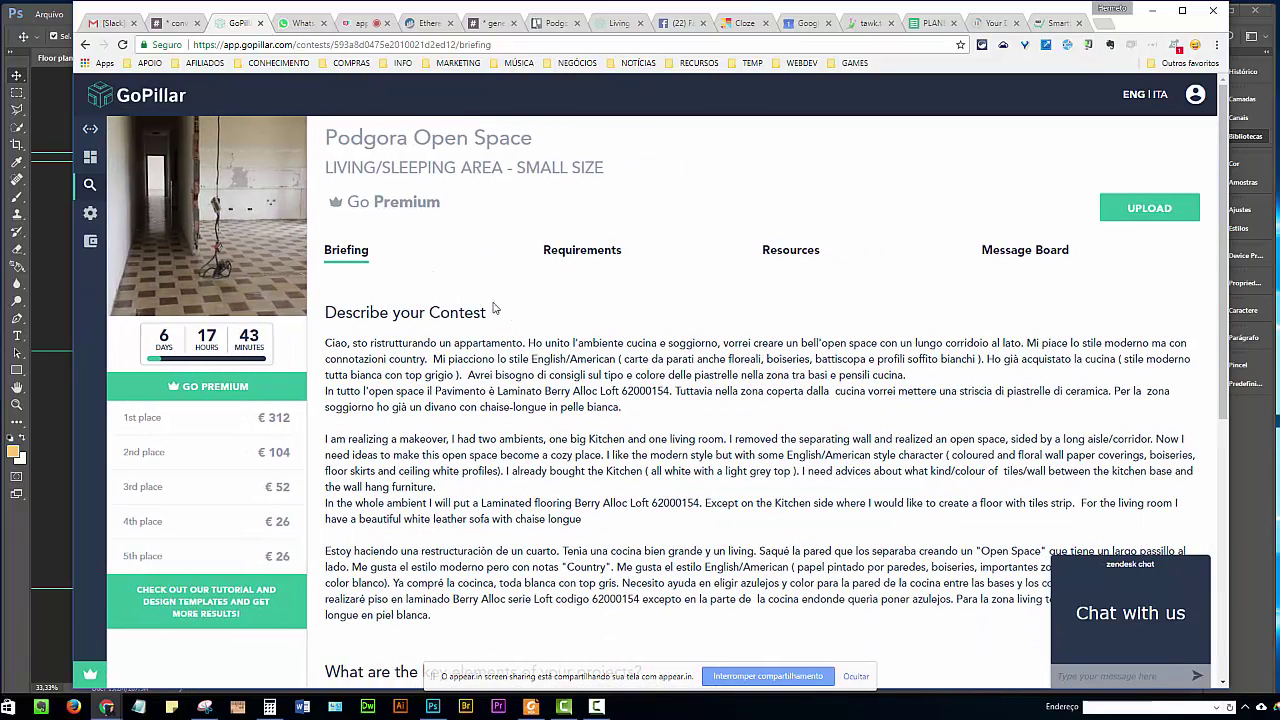
Step: Open the Podgora message board and expand the answers to the 'Confliting information' question
left_click(1025, 252)
scroll(592, 314, "down", 3)
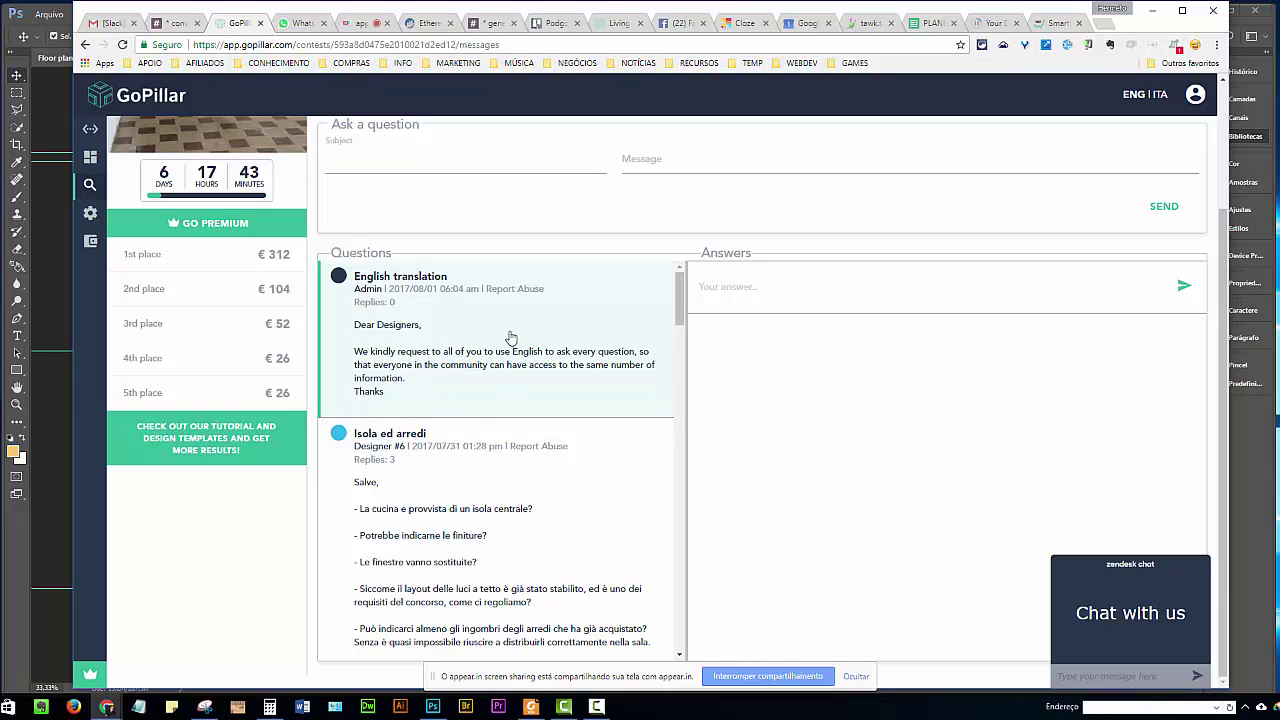
scroll(461, 372, "down", 3)
scroll(461, 380, "down", 3)
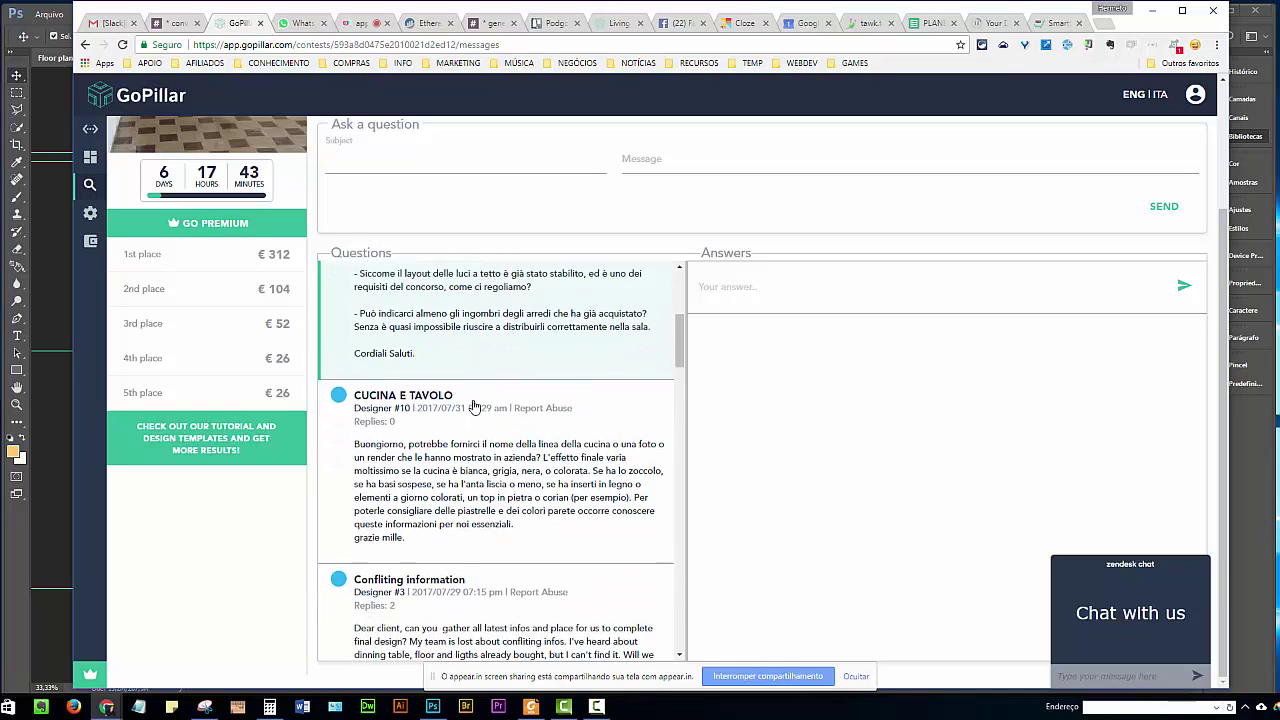
scroll(470, 400, "down", 3)
scroll(440, 360, "down", 1)
left_click(400, 328)
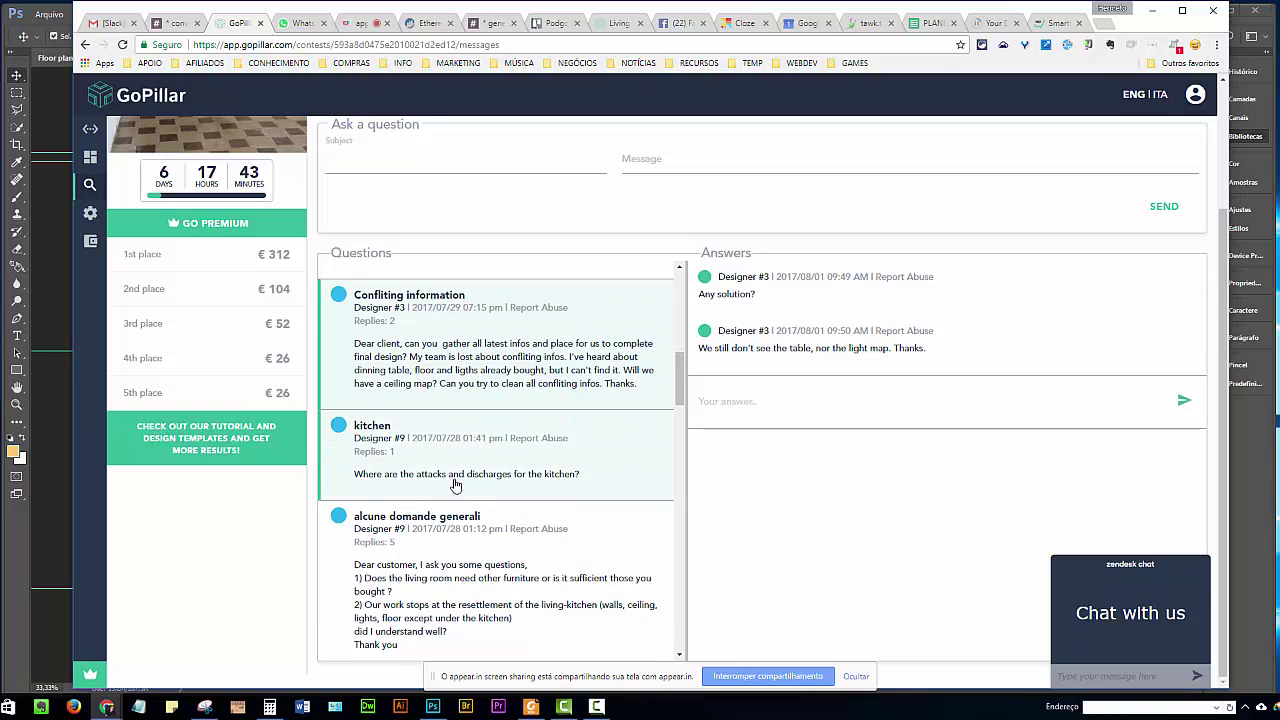
Step: Expand the replies to the 'alcune domande generali' question and read them
scroll(451, 486, "down", 3)
scroll(480, 436, "up", 1)
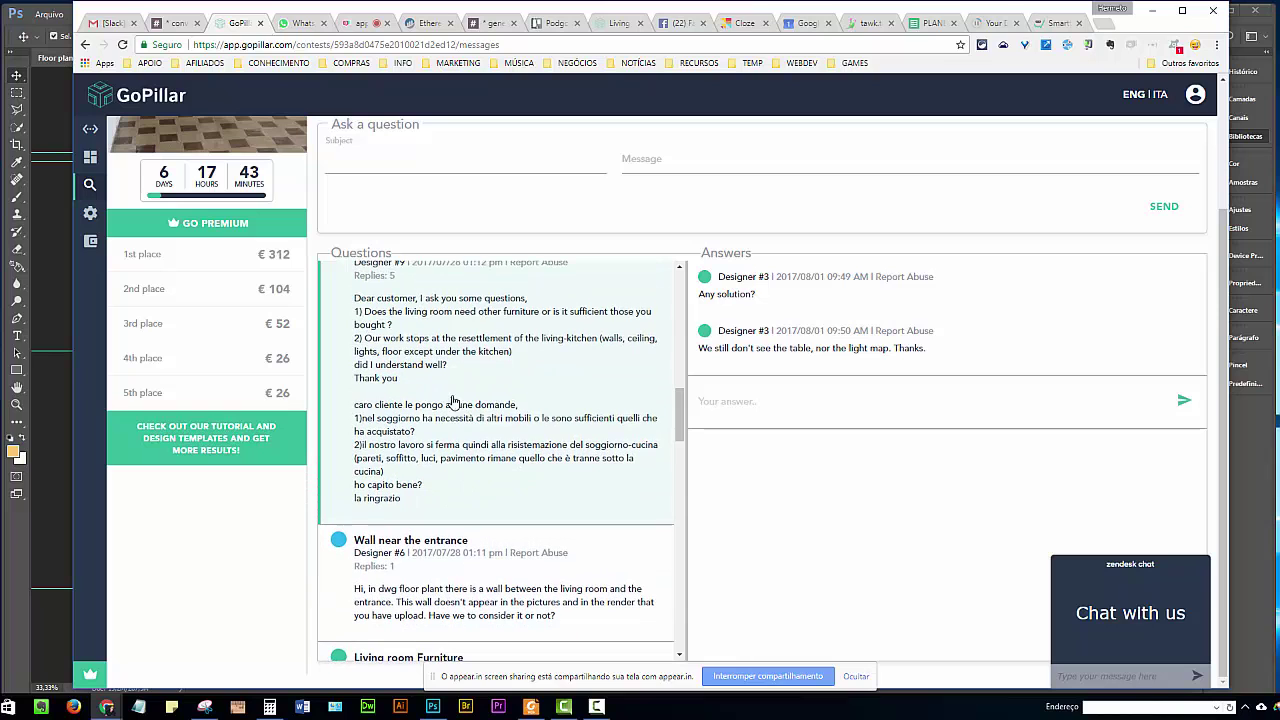
left_click(444, 356)
scroll(770, 450, "down", 3)
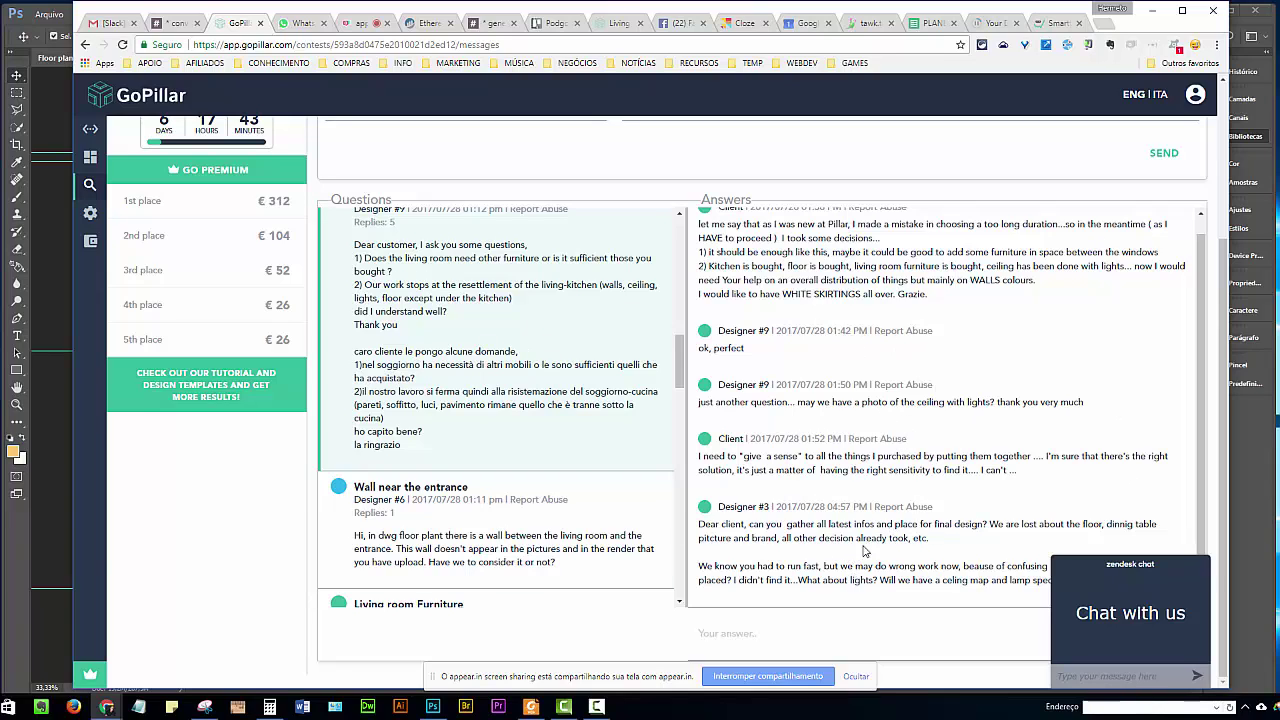
Step: Scroll back up and view the answers to 'Confliting information' and 'CUCINA E TAVOLO'
scroll(545, 447, "up", 1)
scroll(530, 435, "up", 2)
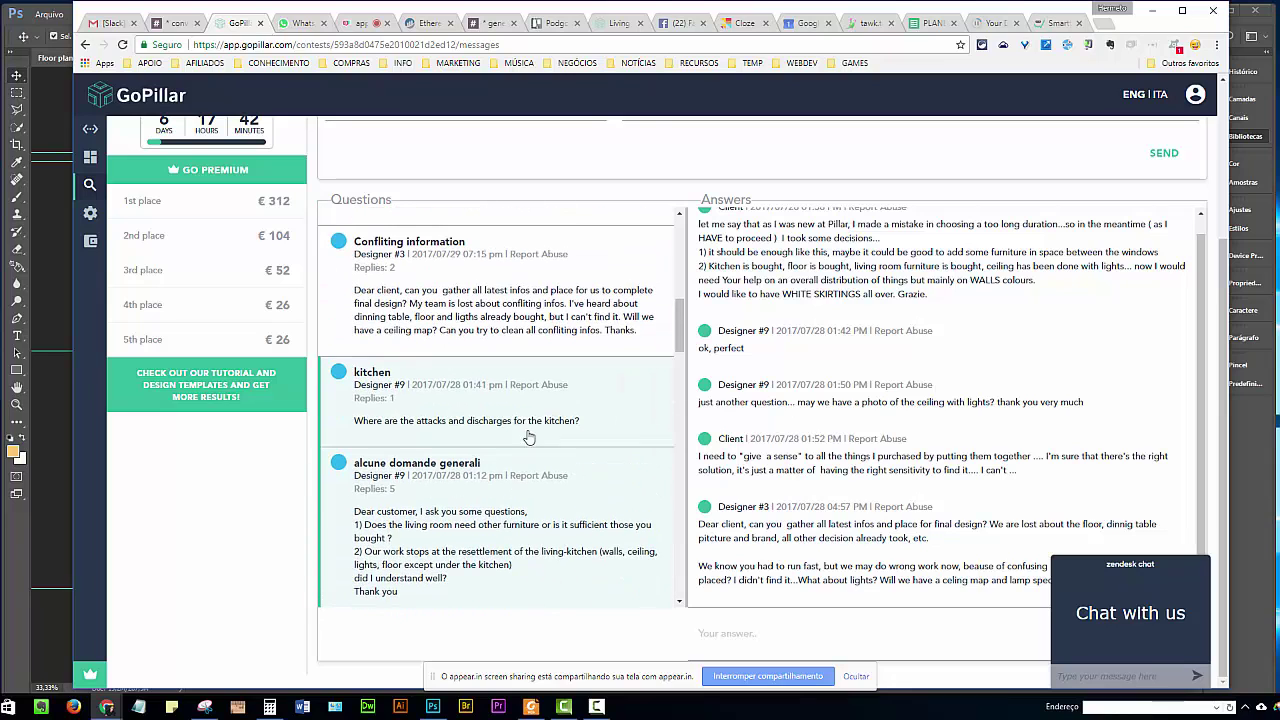
scroll(531, 449, "up", 1)
left_click(461, 487)
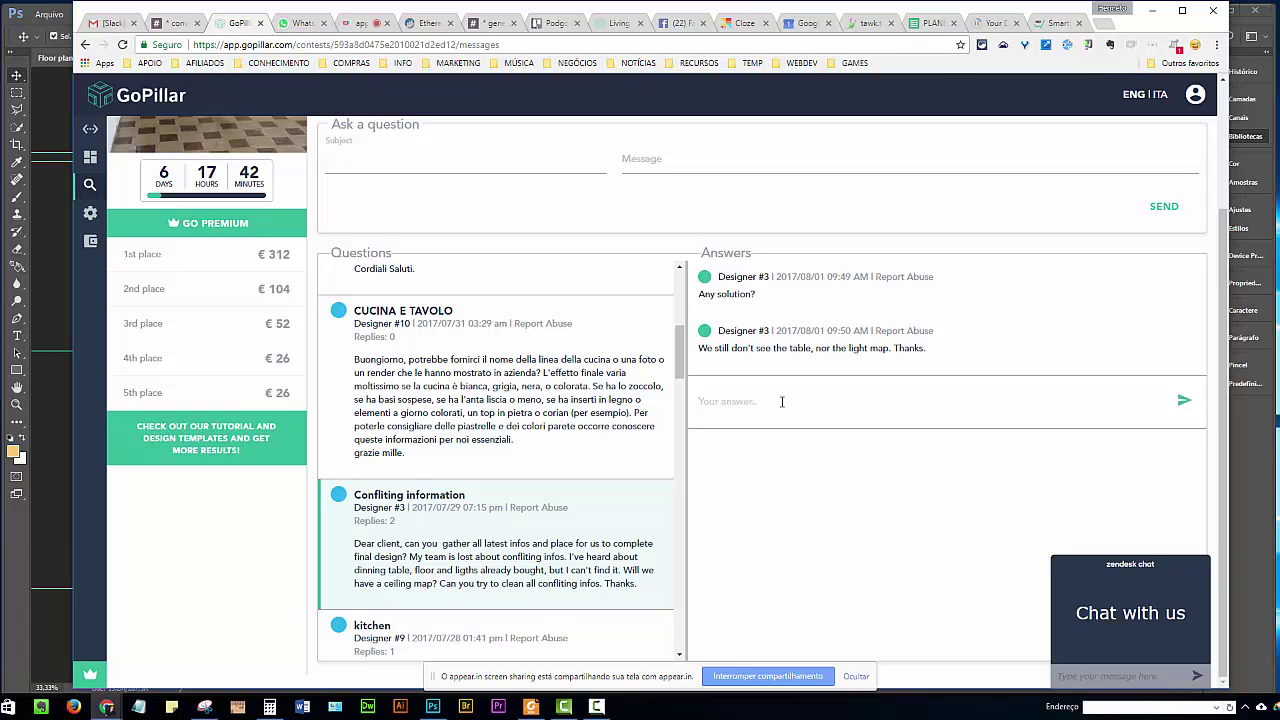
left_click(430, 386)
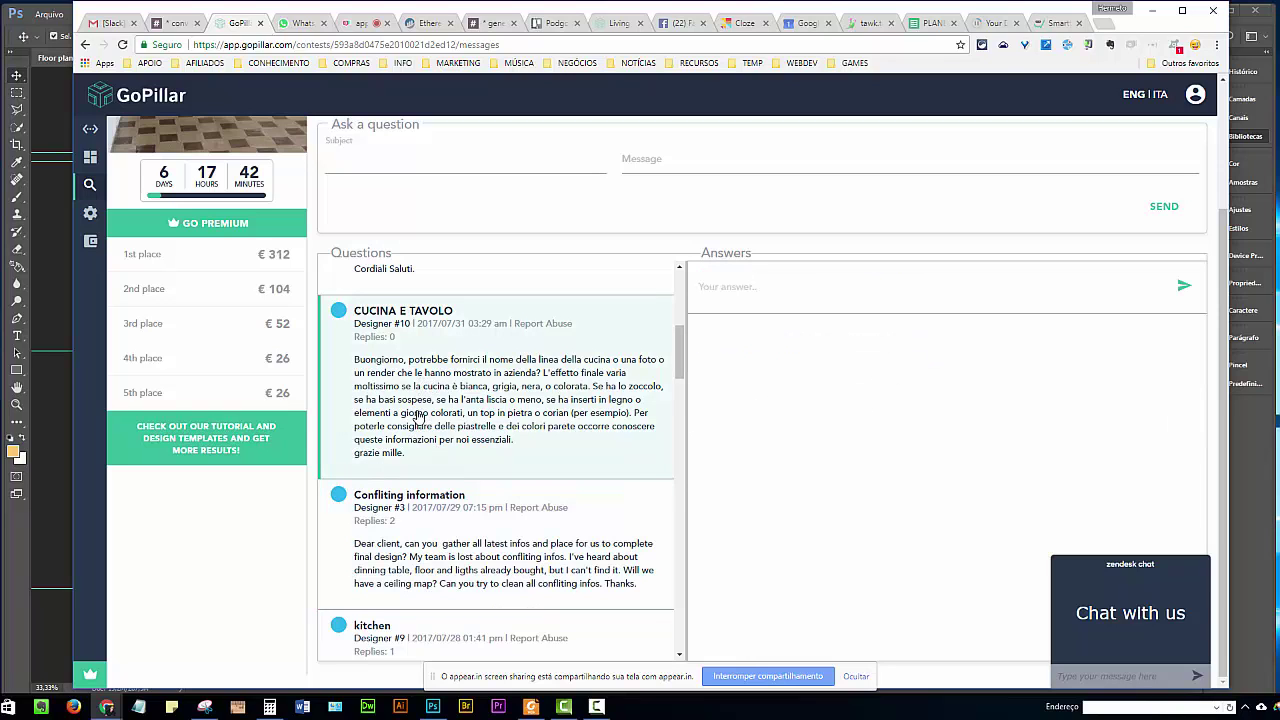
Step: Expand the 'Isola ed arredi' question and read the client's replies about the white kitchen island
scroll(419, 418, "up", 2)
left_click(420, 428)
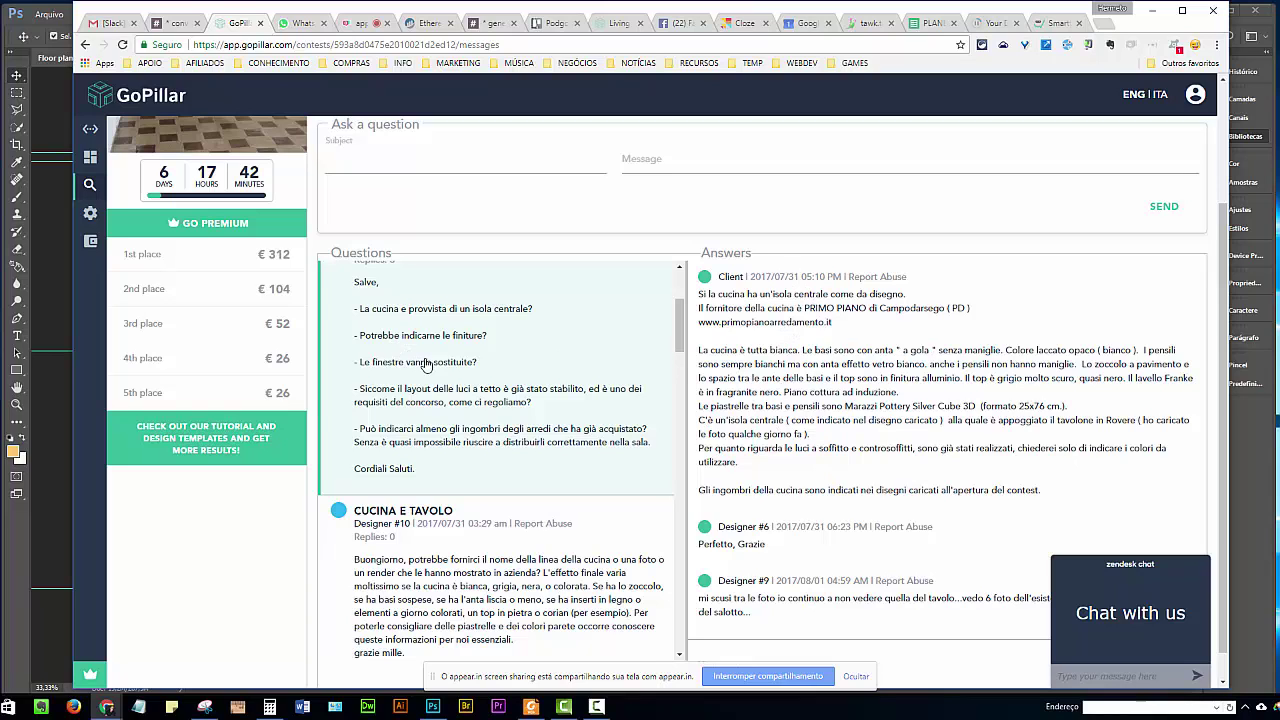
scroll(425, 365, "up", 1)
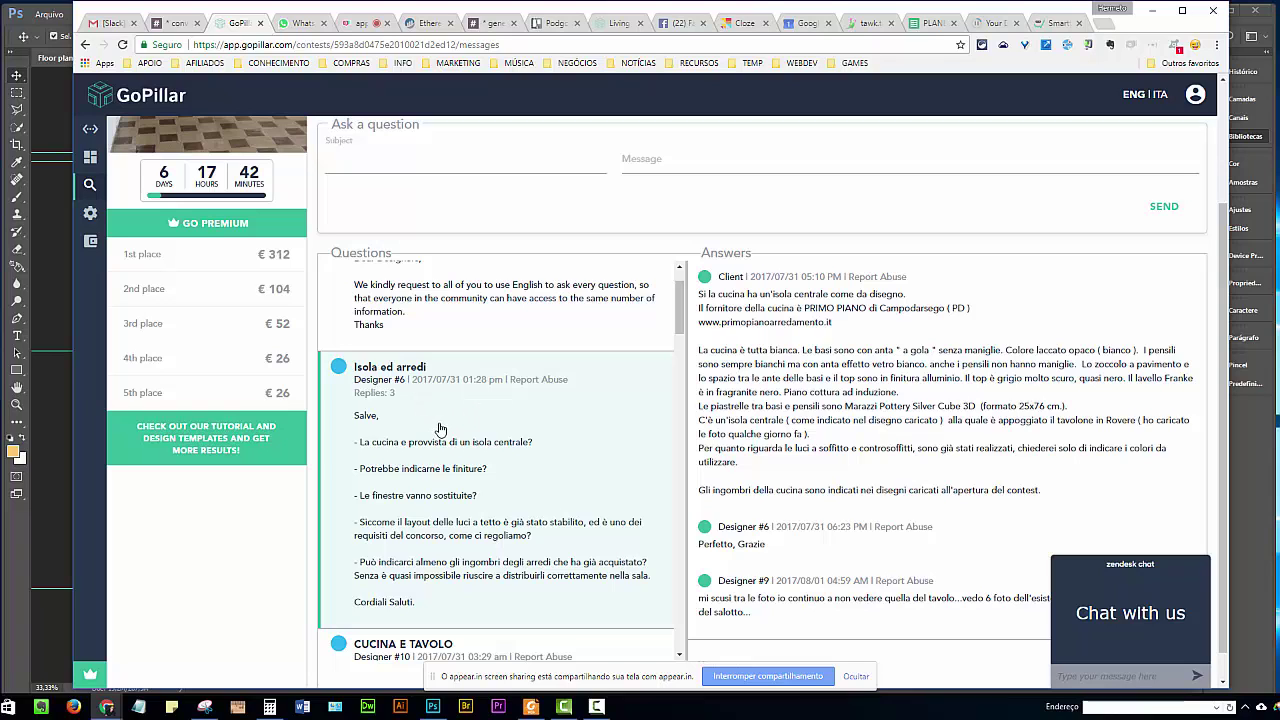
scroll(445, 430, "up", 1)
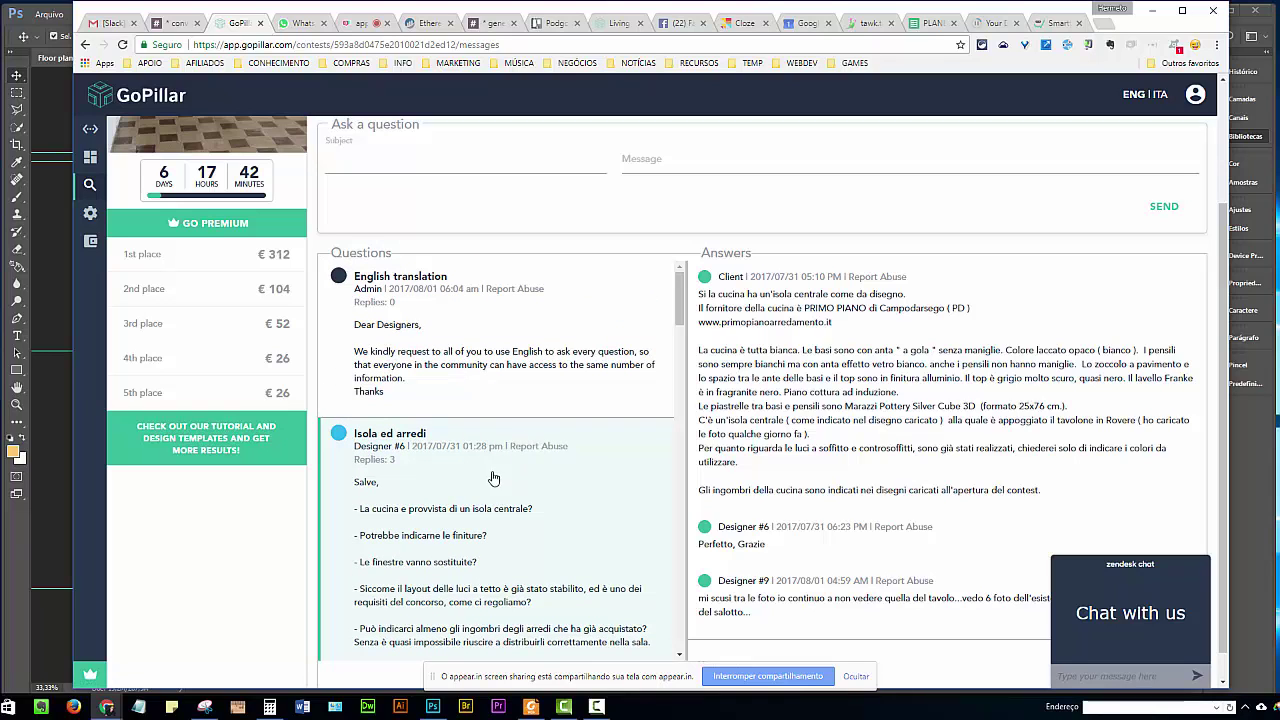
scroll(490, 494, "down", 1)
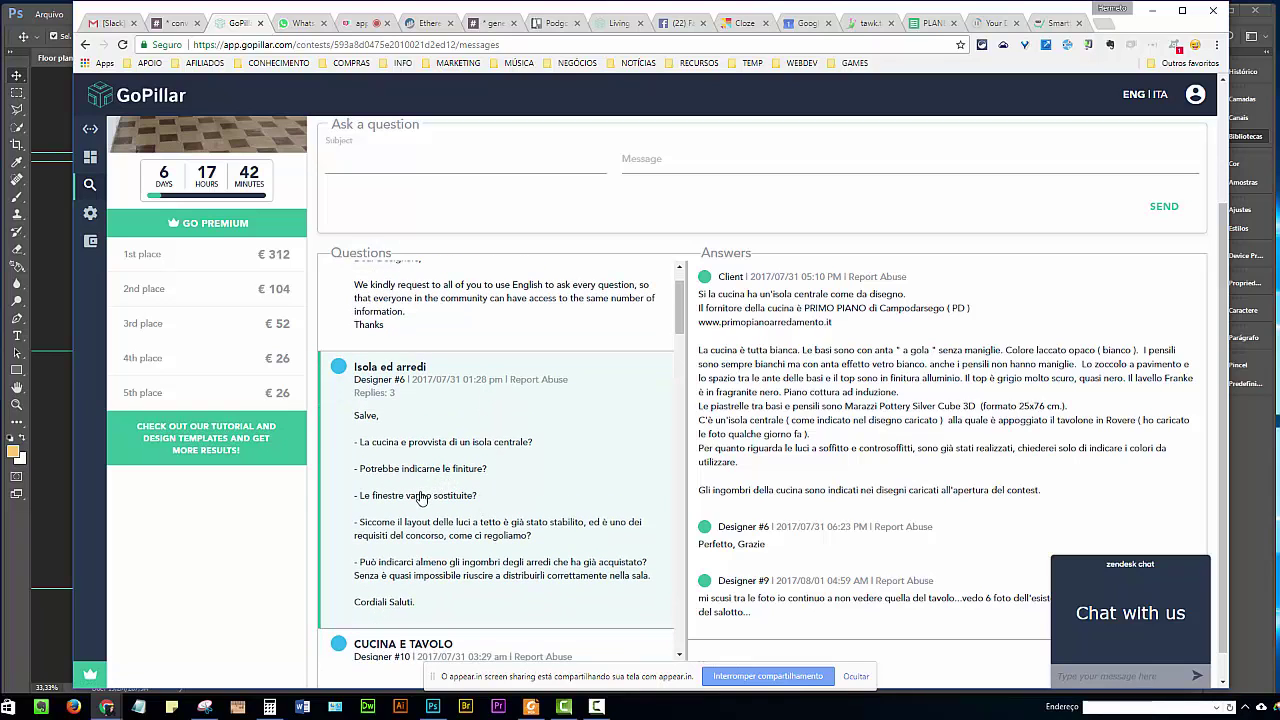
scroll(486, 430, "down", 1)
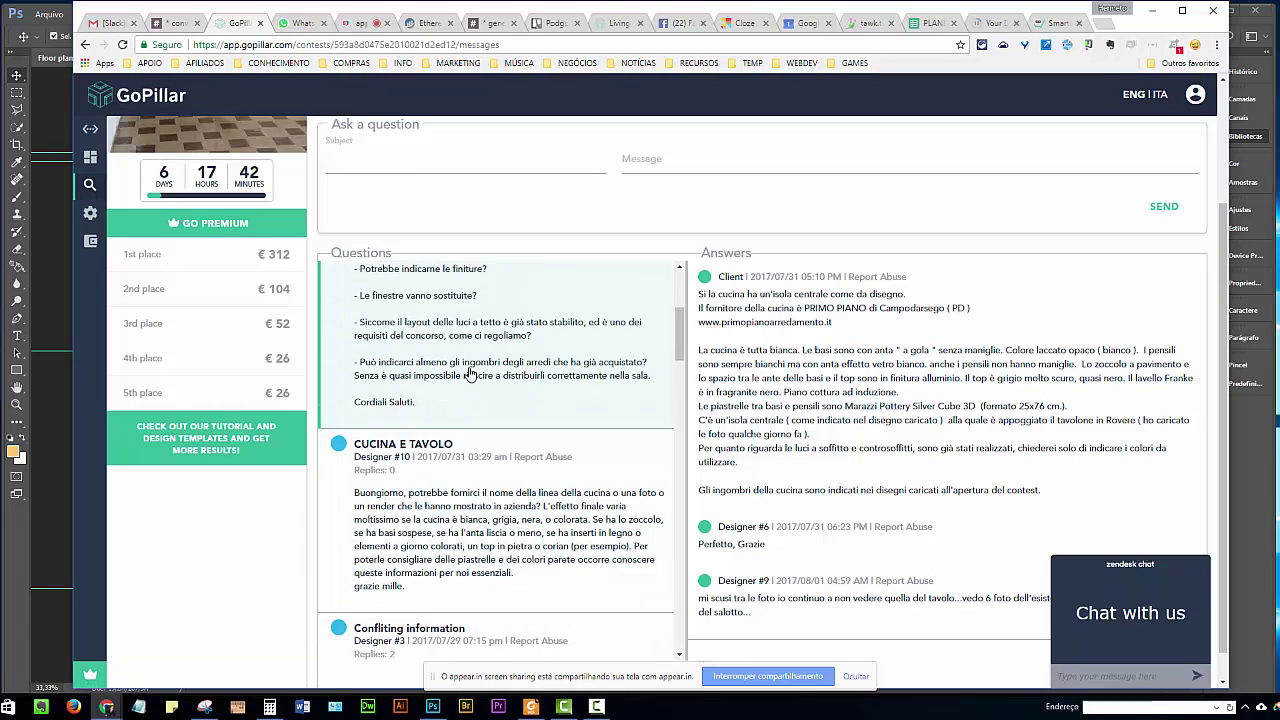
scroll(485, 415, "up", 2)
scroll(497, 468, "down", 3)
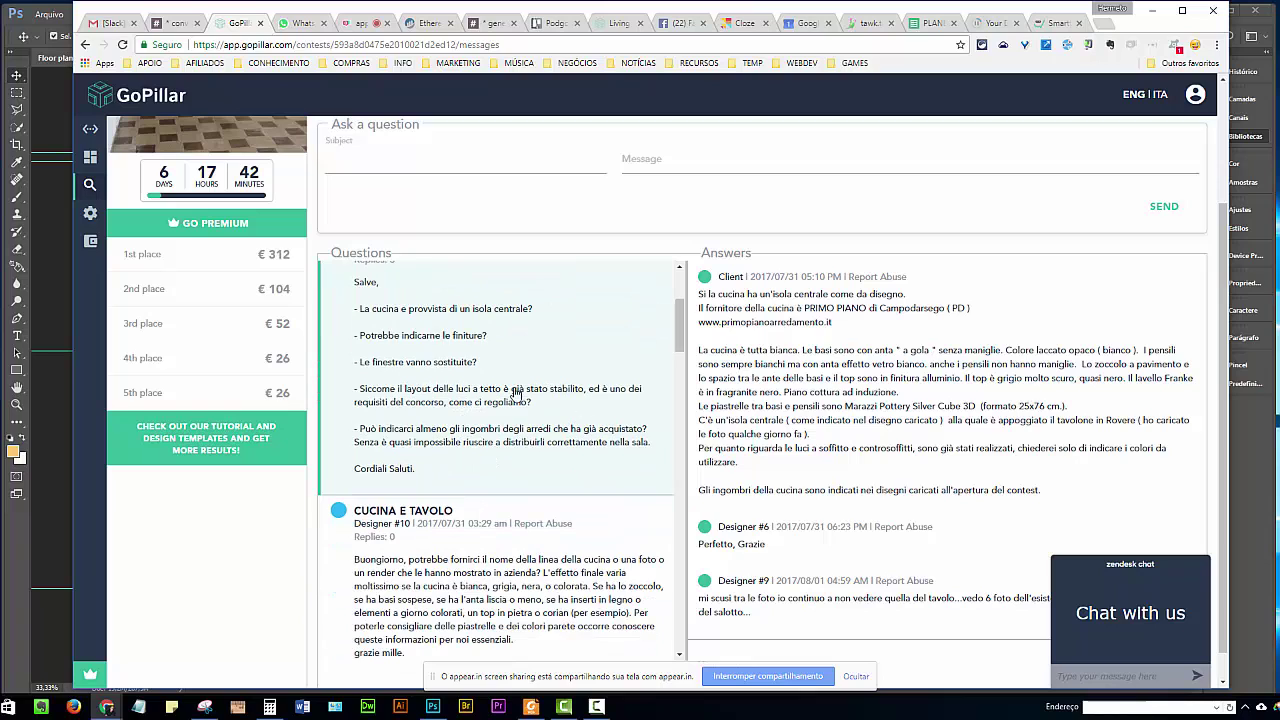
scroll(435, 496, "up", 1)
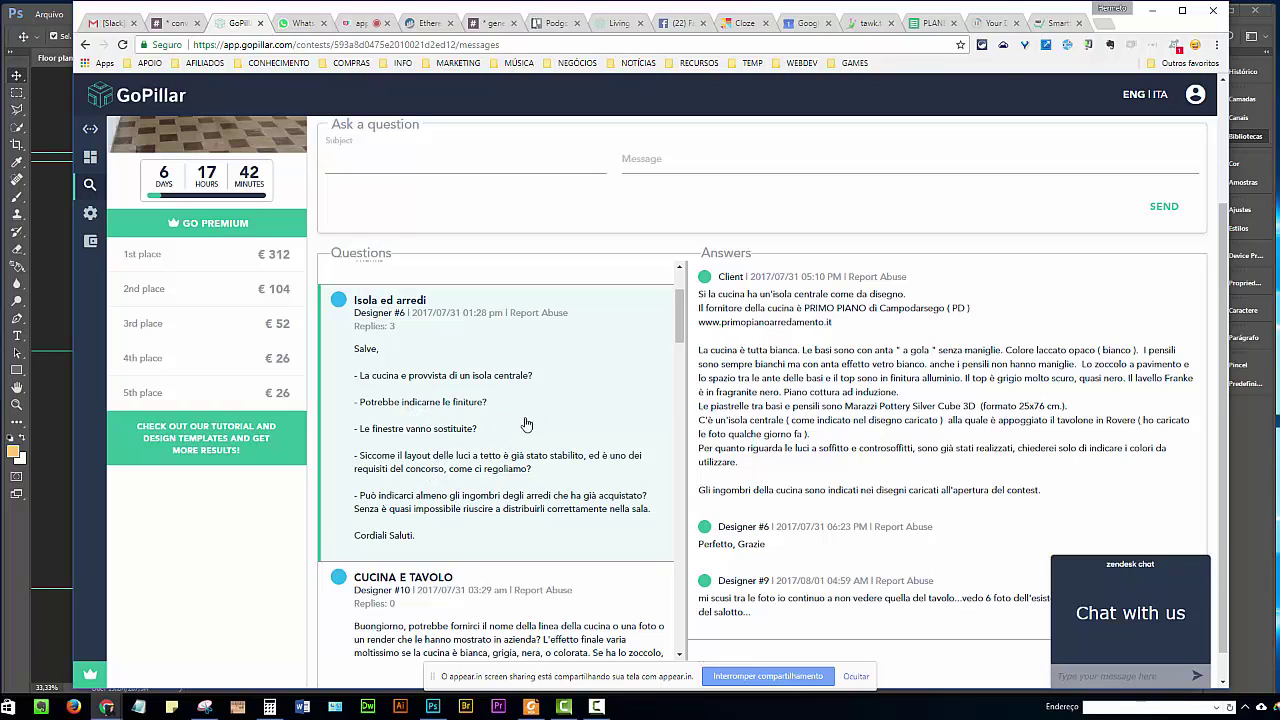
scroll(456, 404, "down", 3)
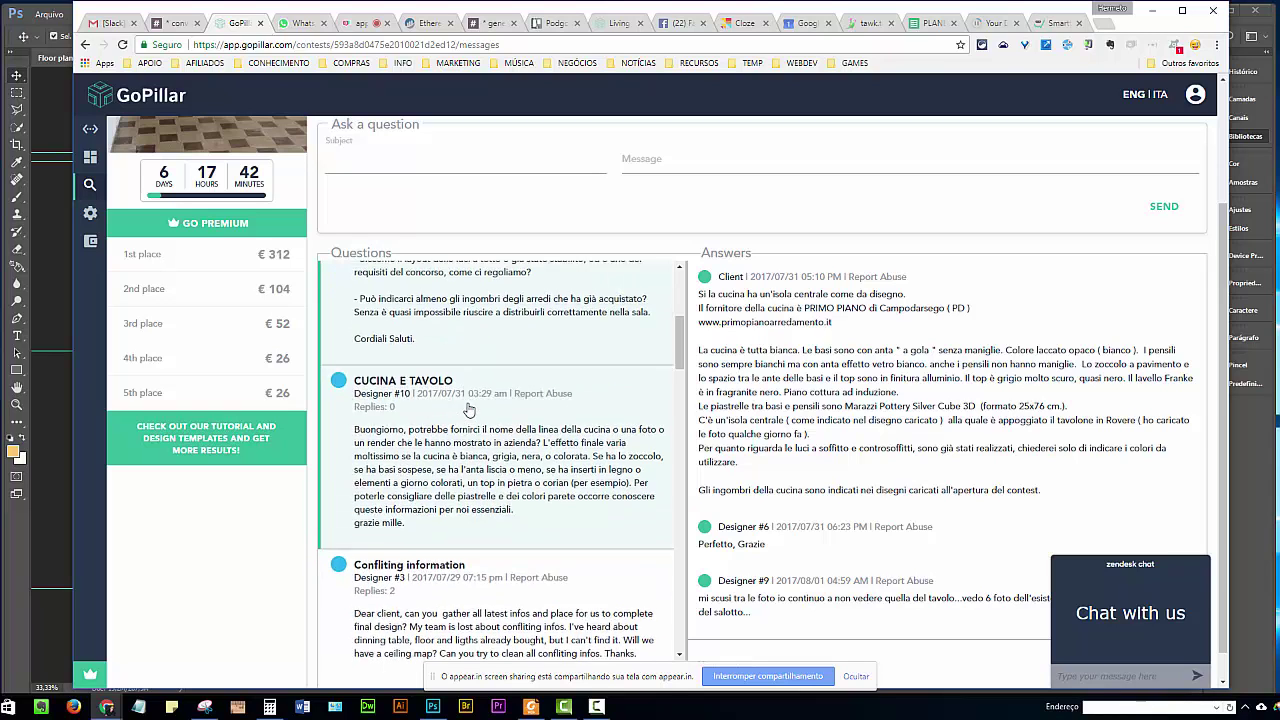
scroll(500, 400, "down", 1)
scroll(523, 400, "down", 1)
scroll(534, 408, "down", 4)
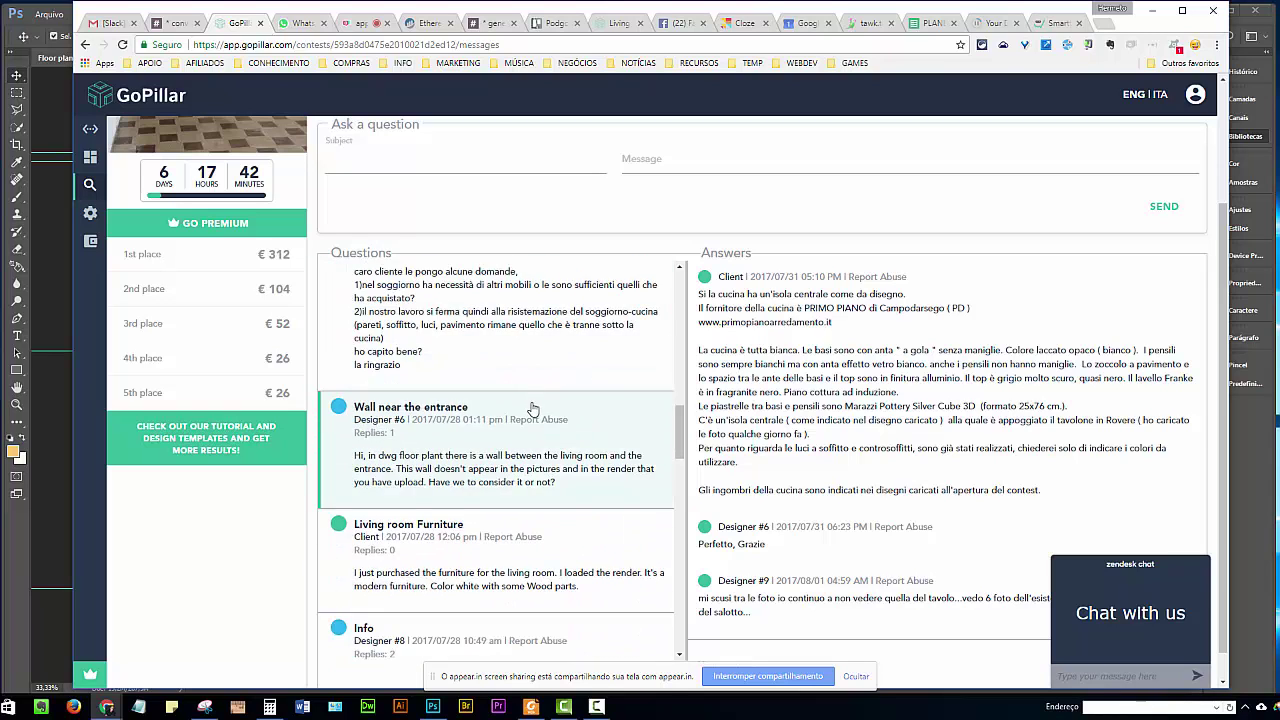
scroll(538, 420, "up", 2)
scroll(538, 420, "up", 3)
scroll(540, 425, "up", 3)
scroll(543, 428, "up", 3)
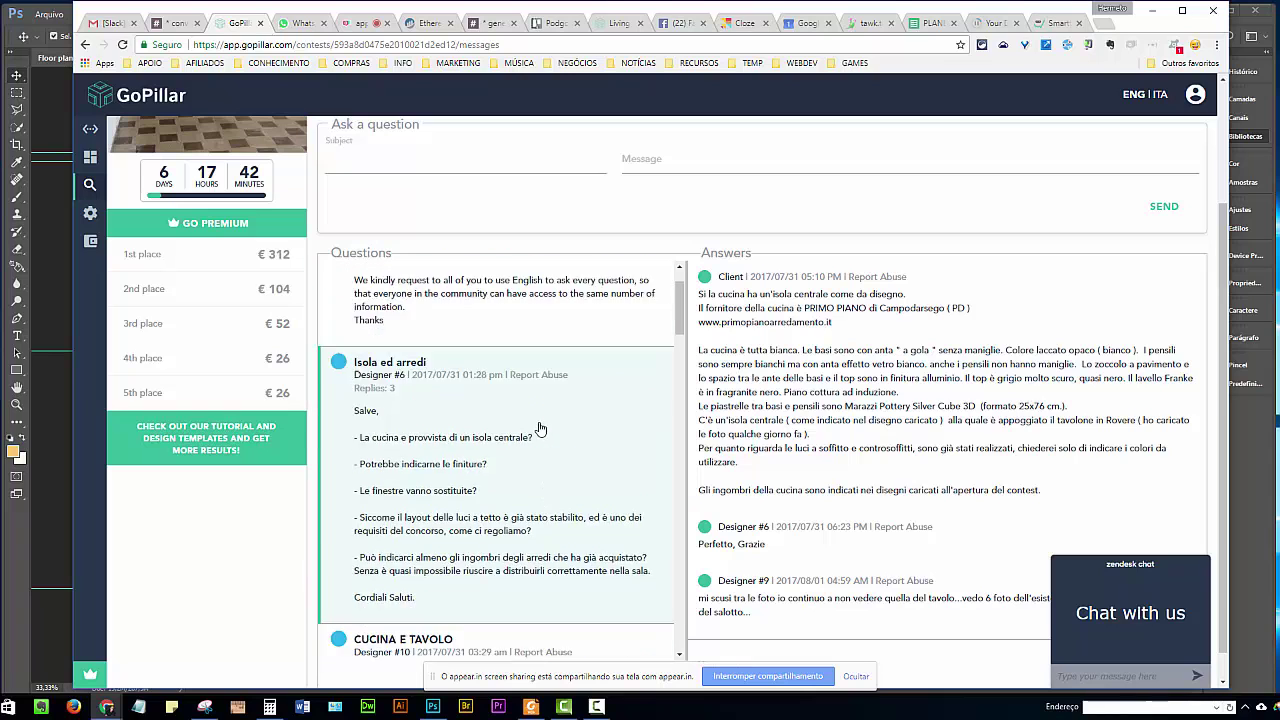
scroll(543, 428, "up", 2)
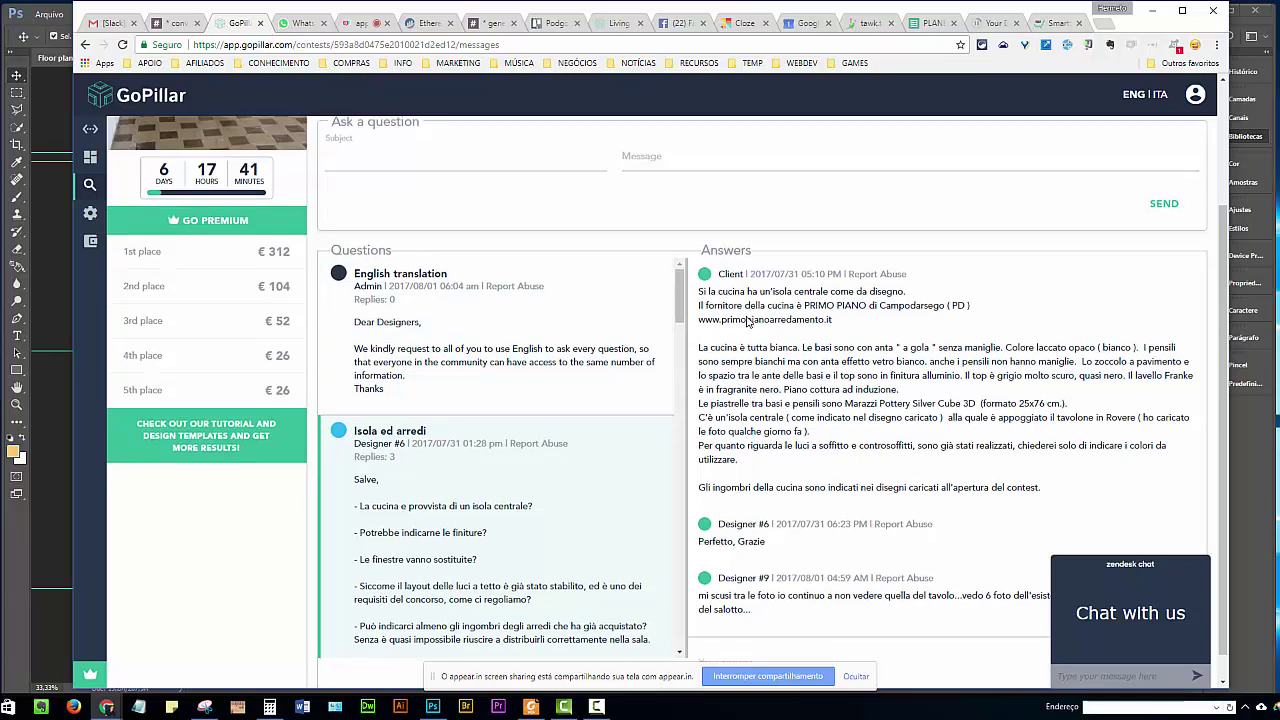
scroll(690, 360, "down", 1)
scroll(700, 380, "up", 3)
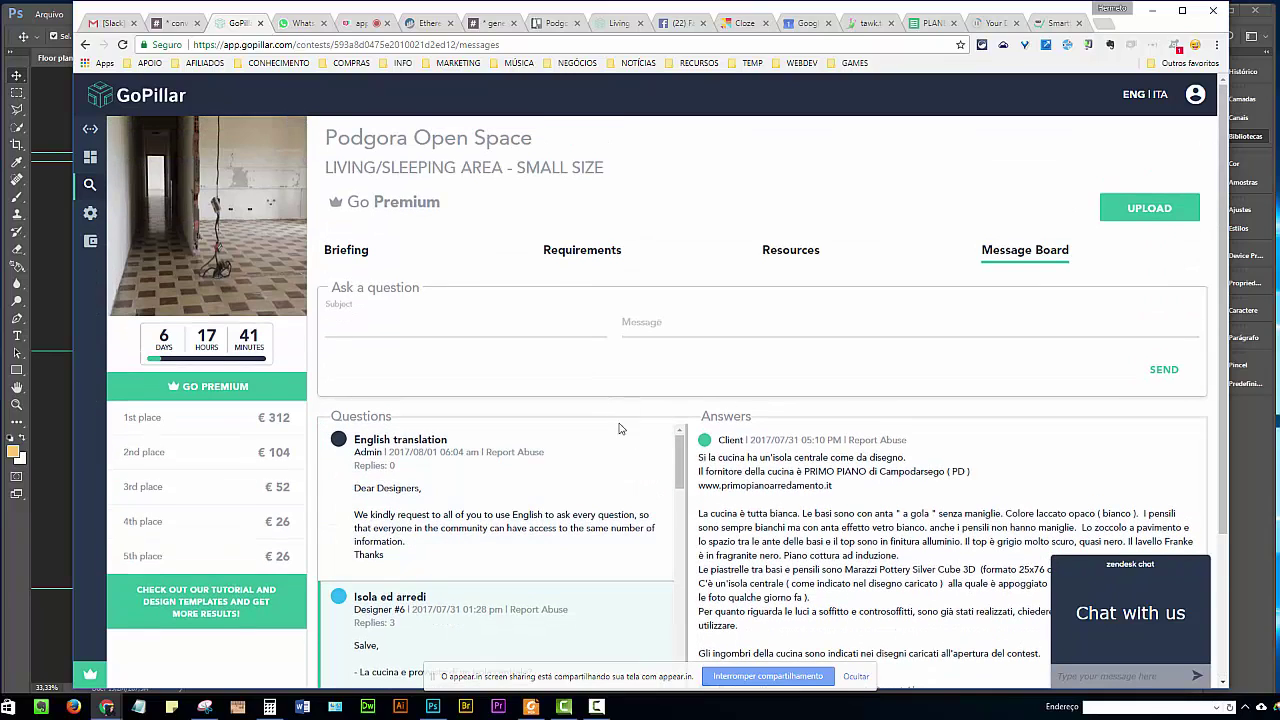
scroll(623, 428, "down", 4)
scroll(590, 455, "up", 3)
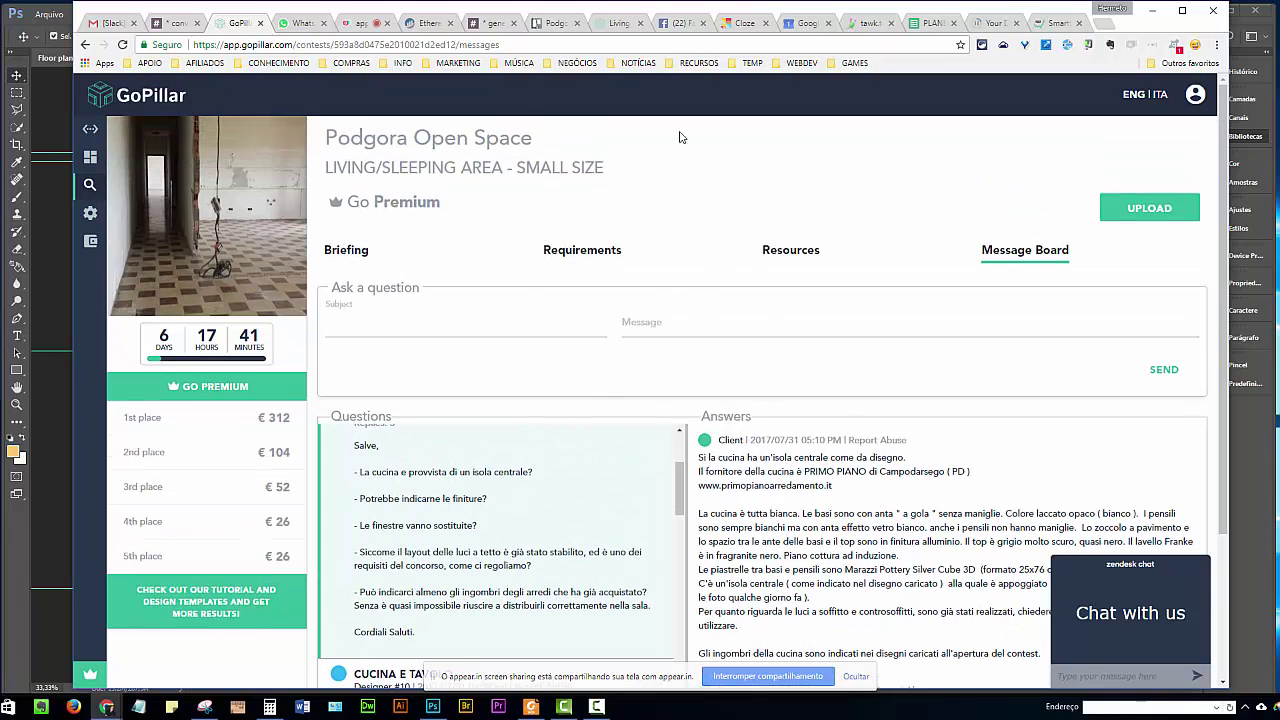
scroll(597, 280, "down", 2)
scroll(611, 427, "up", 2)
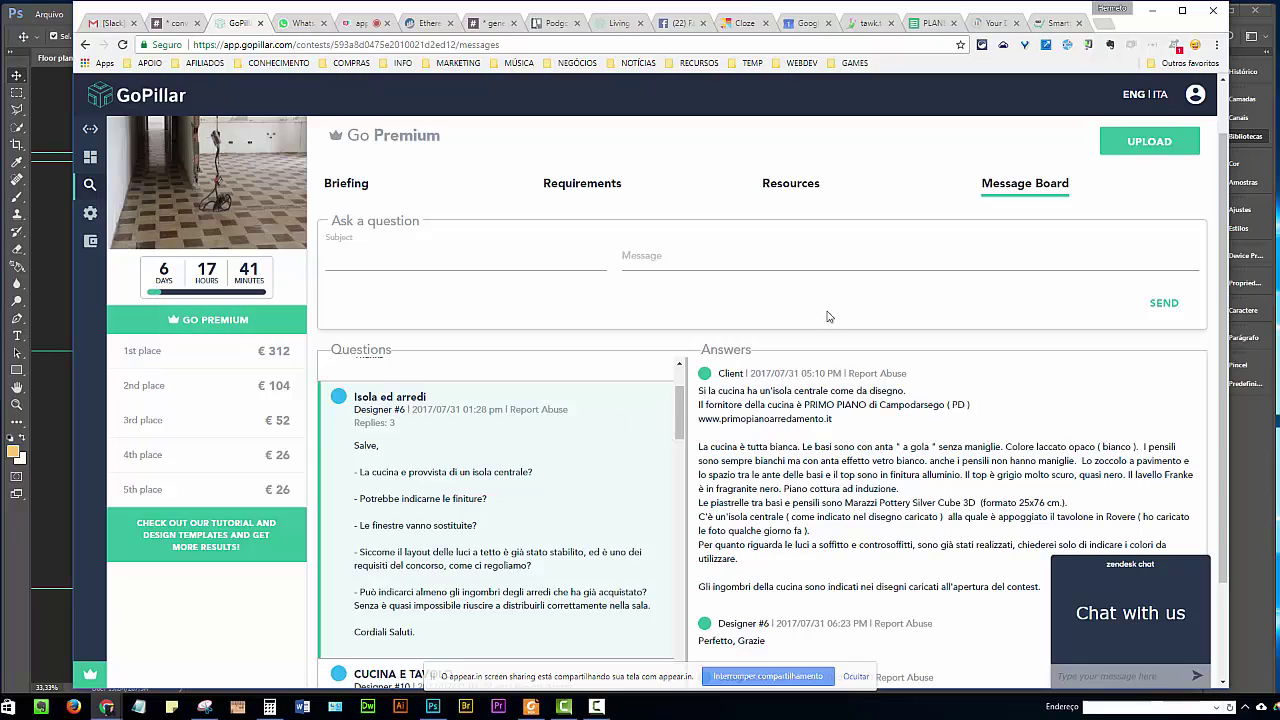
scroll(835, 340, "up", 1)
scroll(865, 350, "down", 3)
scroll(872, 393, "up", 2)
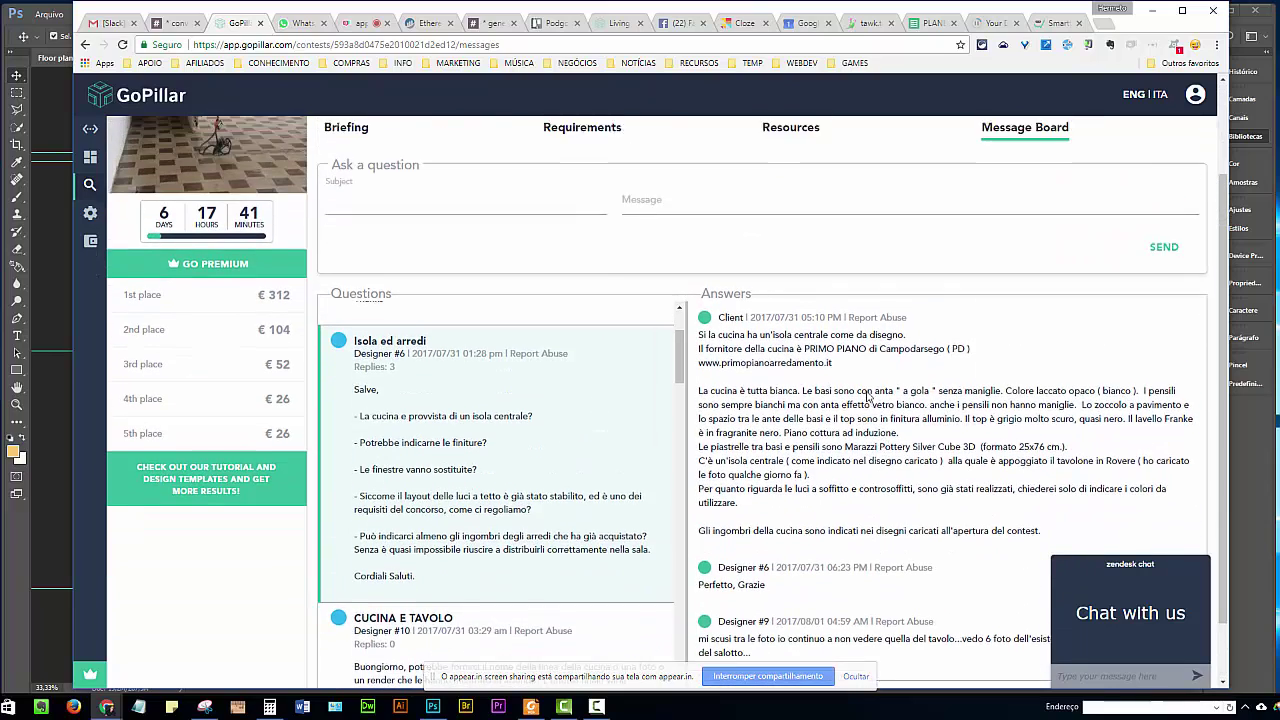
scroll(870, 400, "up", 1)
scroll(870, 405, "down", 1)
scroll(876, 428, "down", 2)
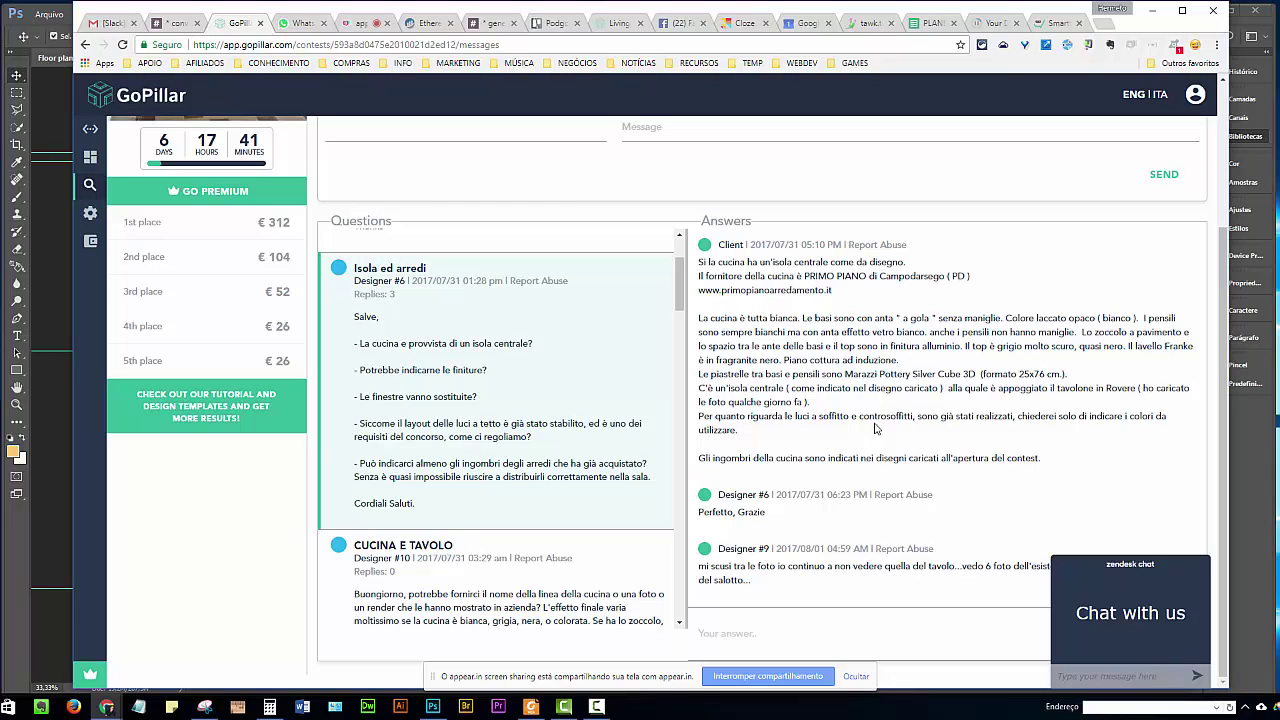
Step: Check the Small but Functional Loft briefing, then go back to the Applied contests list
left_click(89, 188)
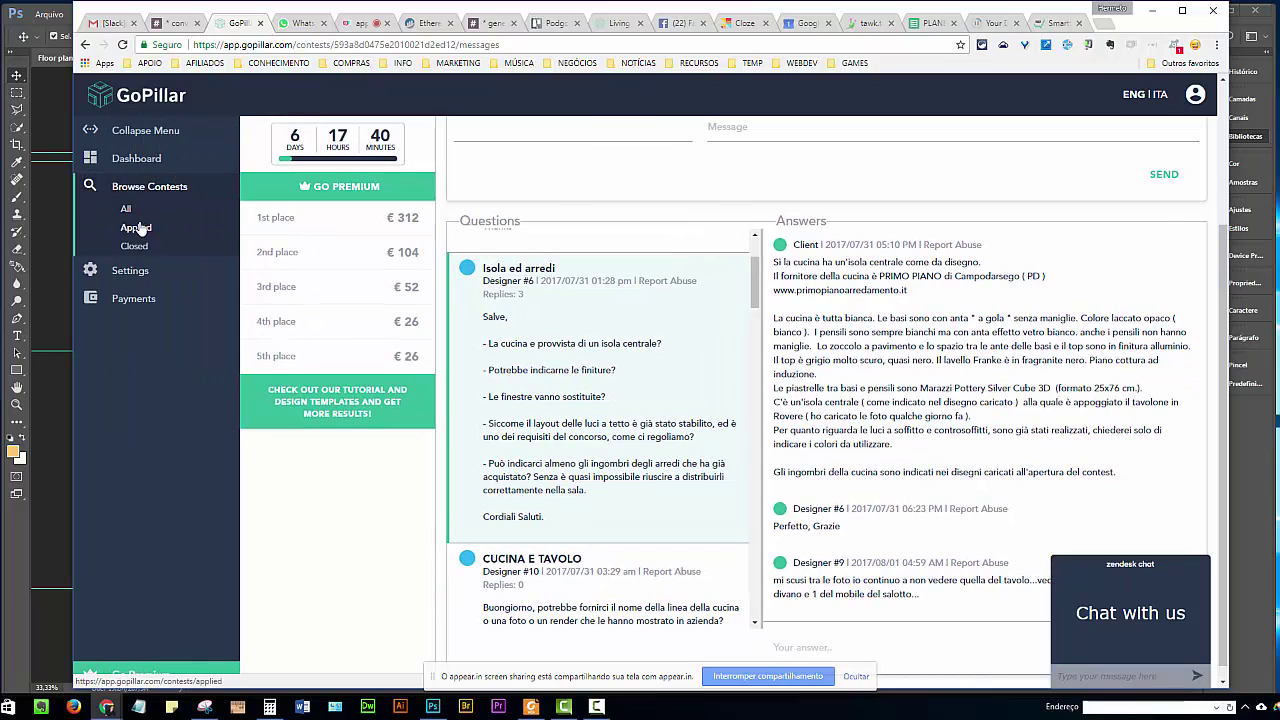
left_click(136, 228)
left_click(430, 150)
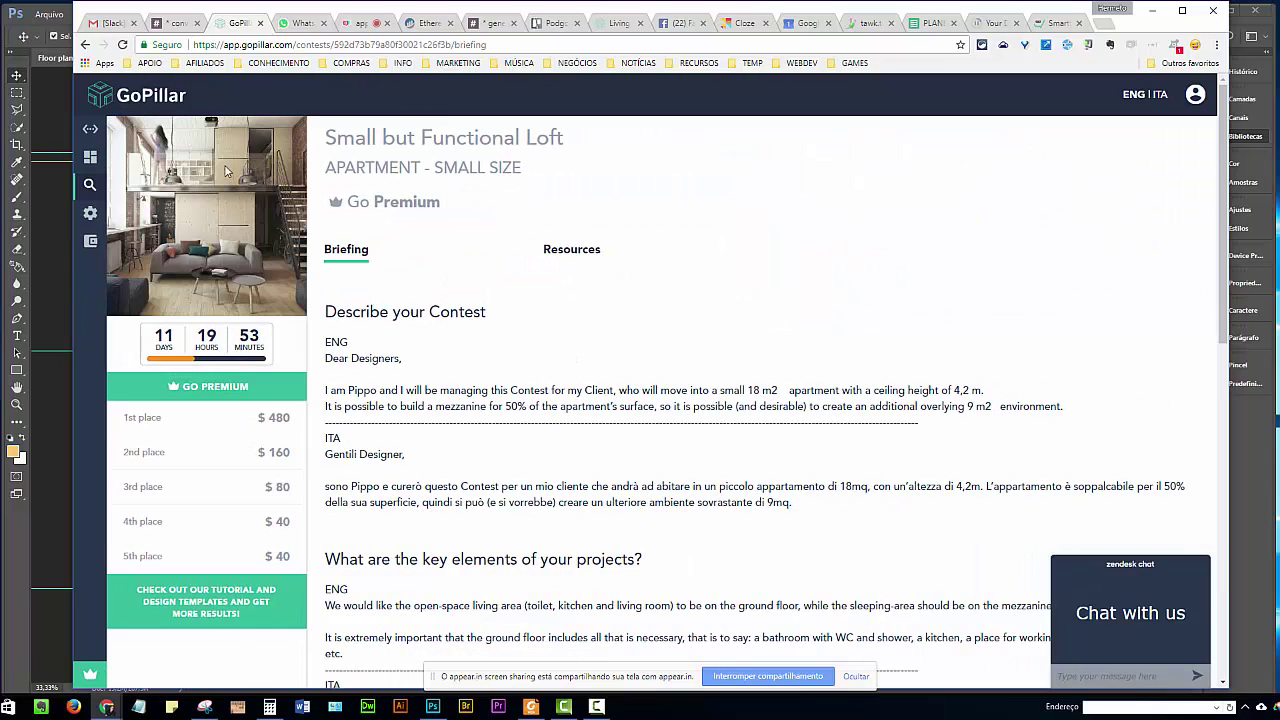
left_click(90, 188)
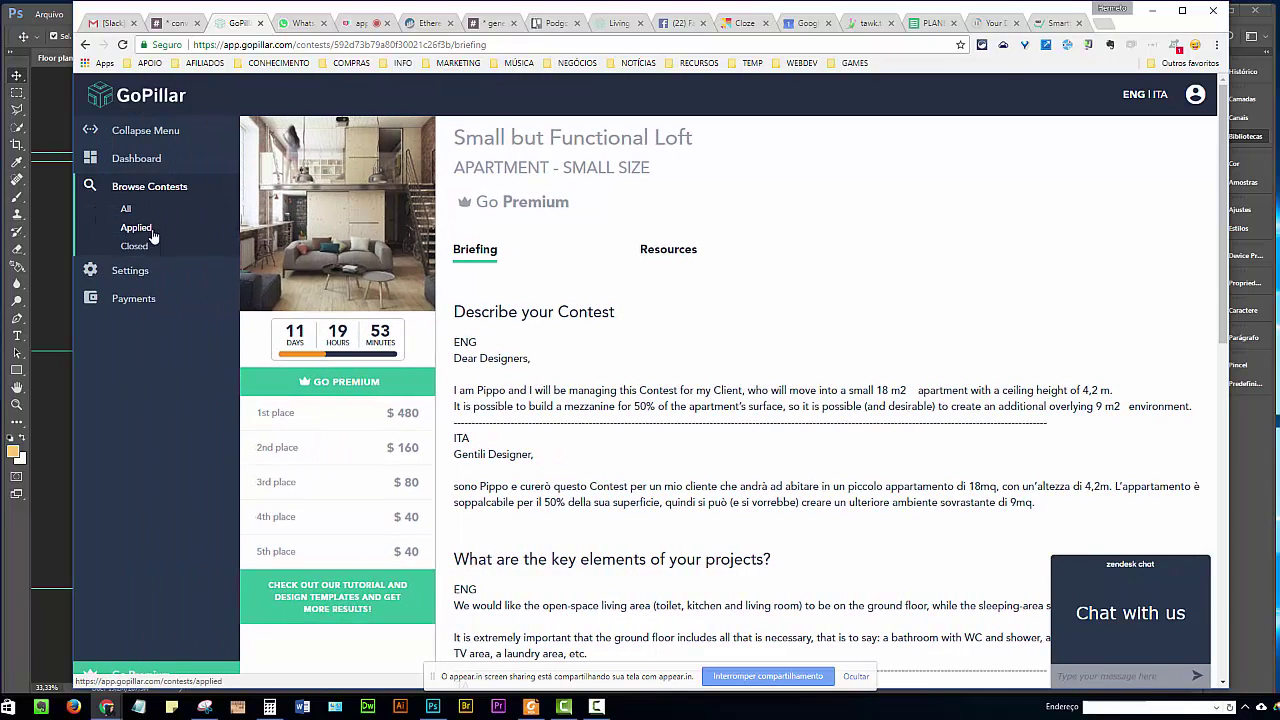
left_click(136, 228)
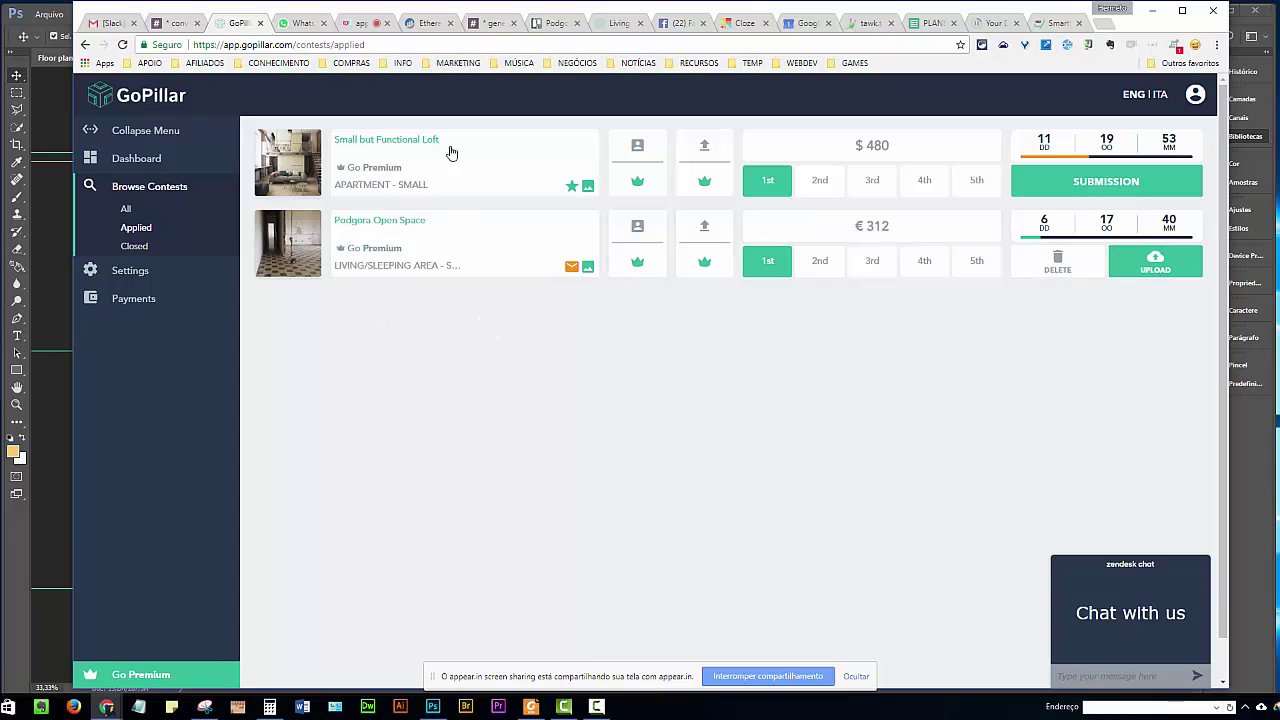
Step: In Trello, close the Podgora card and open the [NEW] Two Loft Two style LOFT MEDIUM SIZE card
left_click(495, 24)
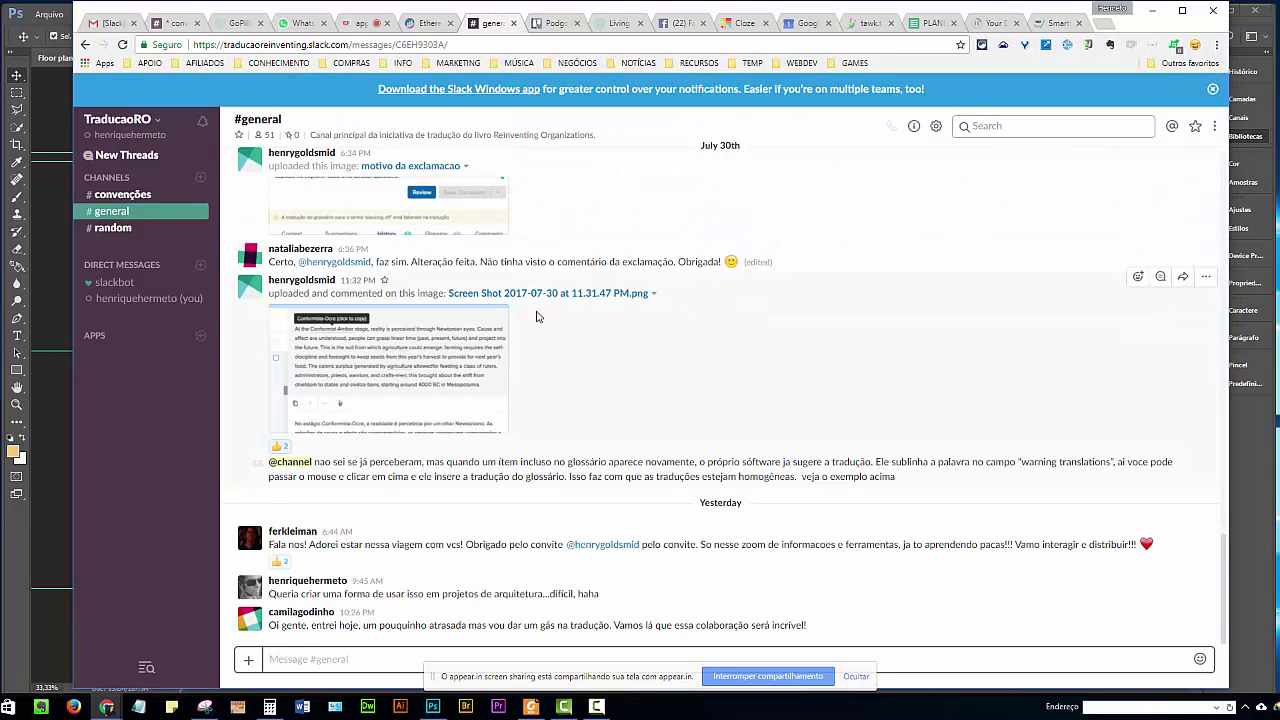
left_click(553, 23)
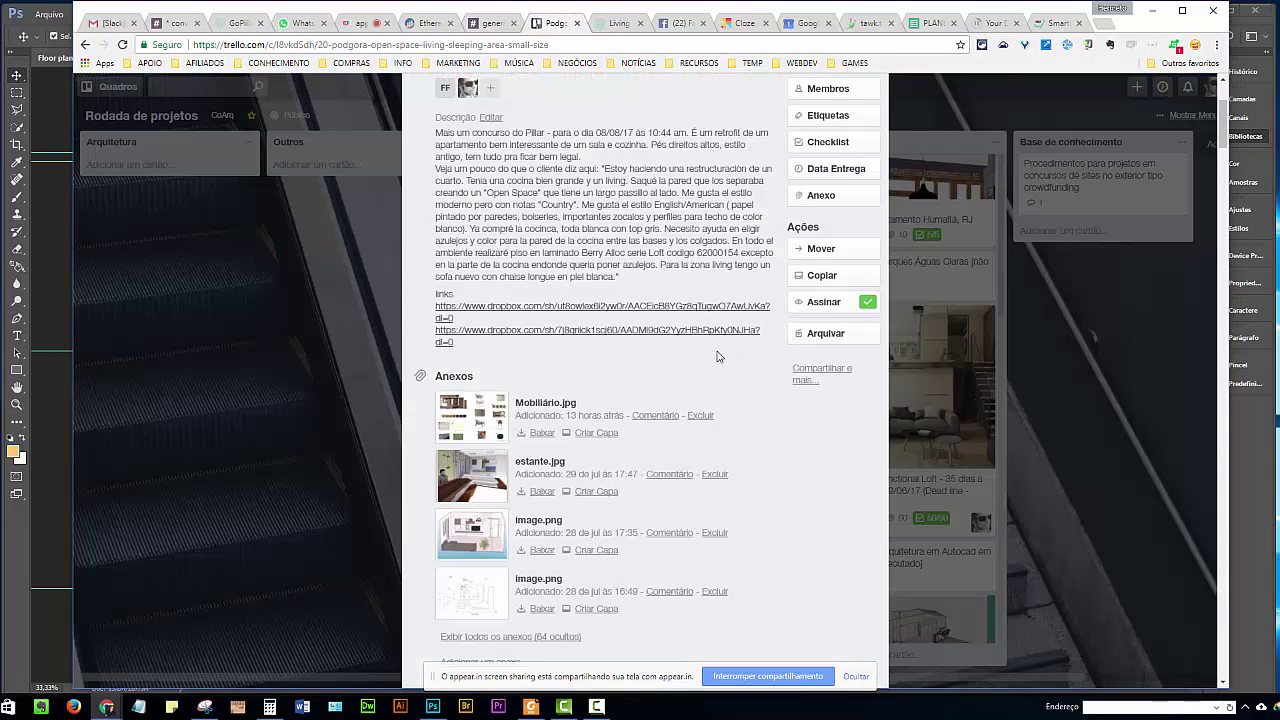
key("Escape")
left_click(537, 251)
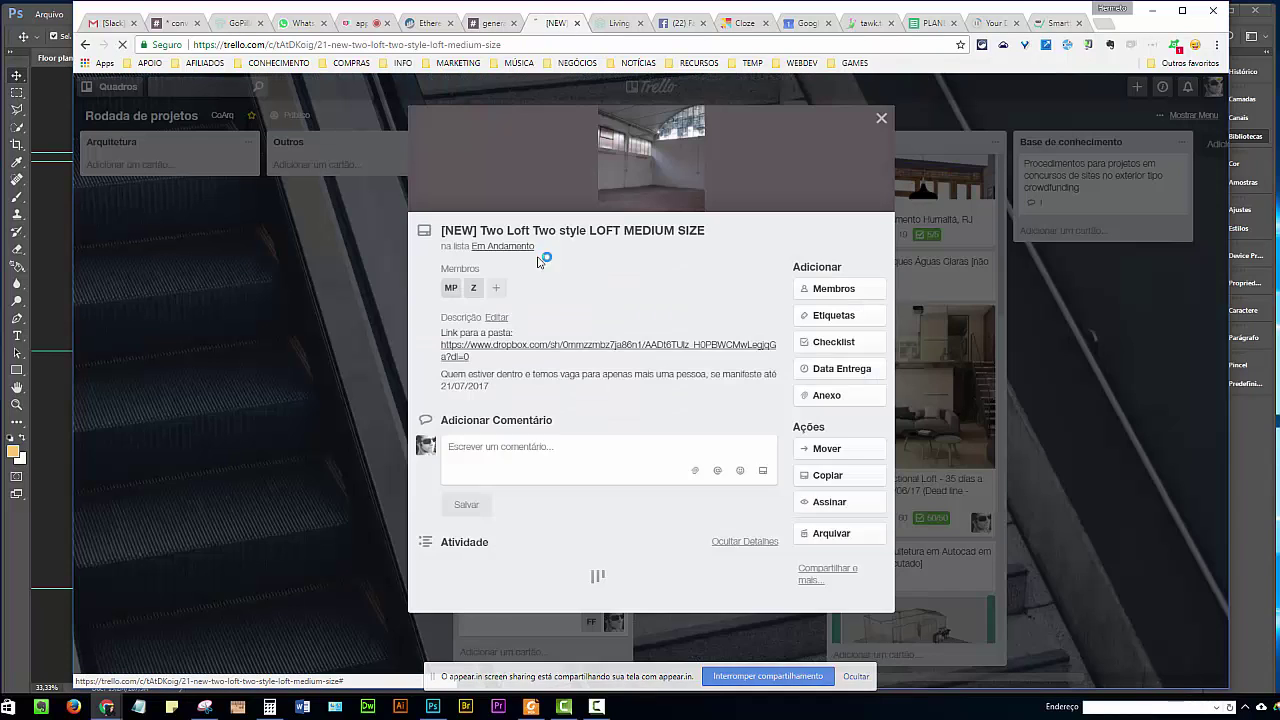
Step: Read down the card's activity to the July 27 comment, highlighting the Captação-to-Montagem task lines
scroll(748, 337, "down", 1)
scroll(710, 372, "down", 2)
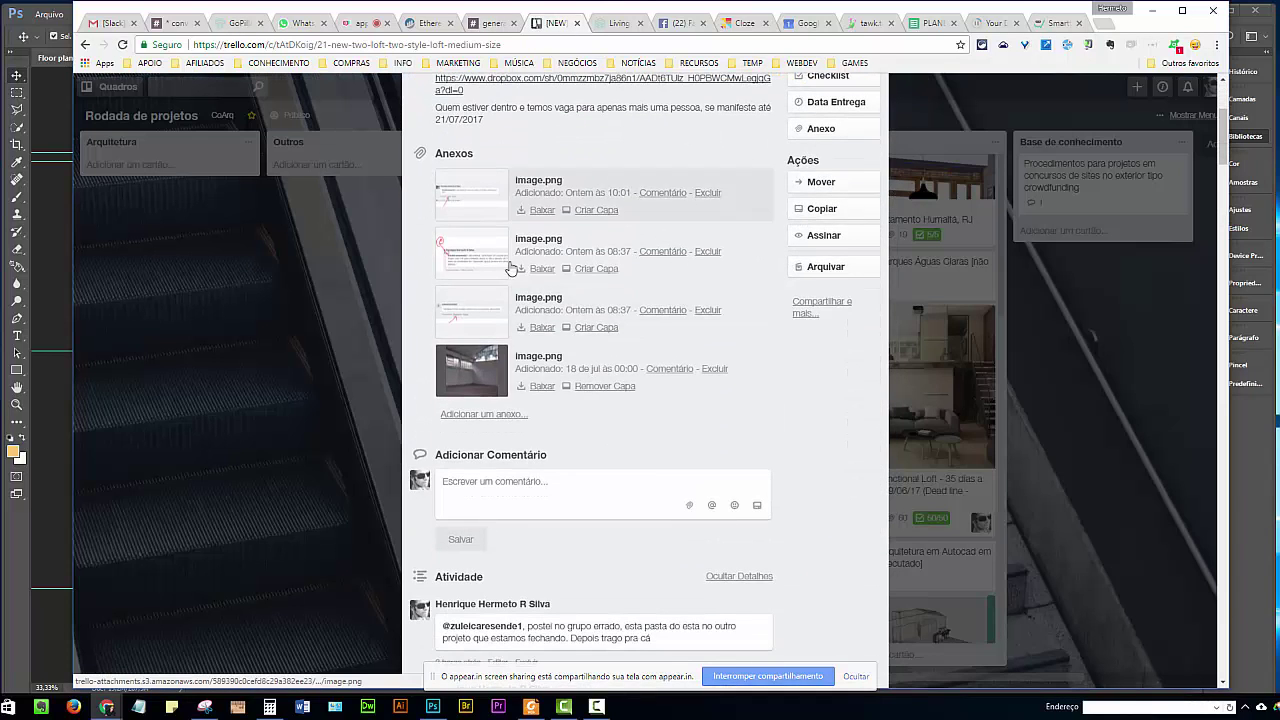
scroll(514, 266, "down", 3)
scroll(571, 291, "down", 2)
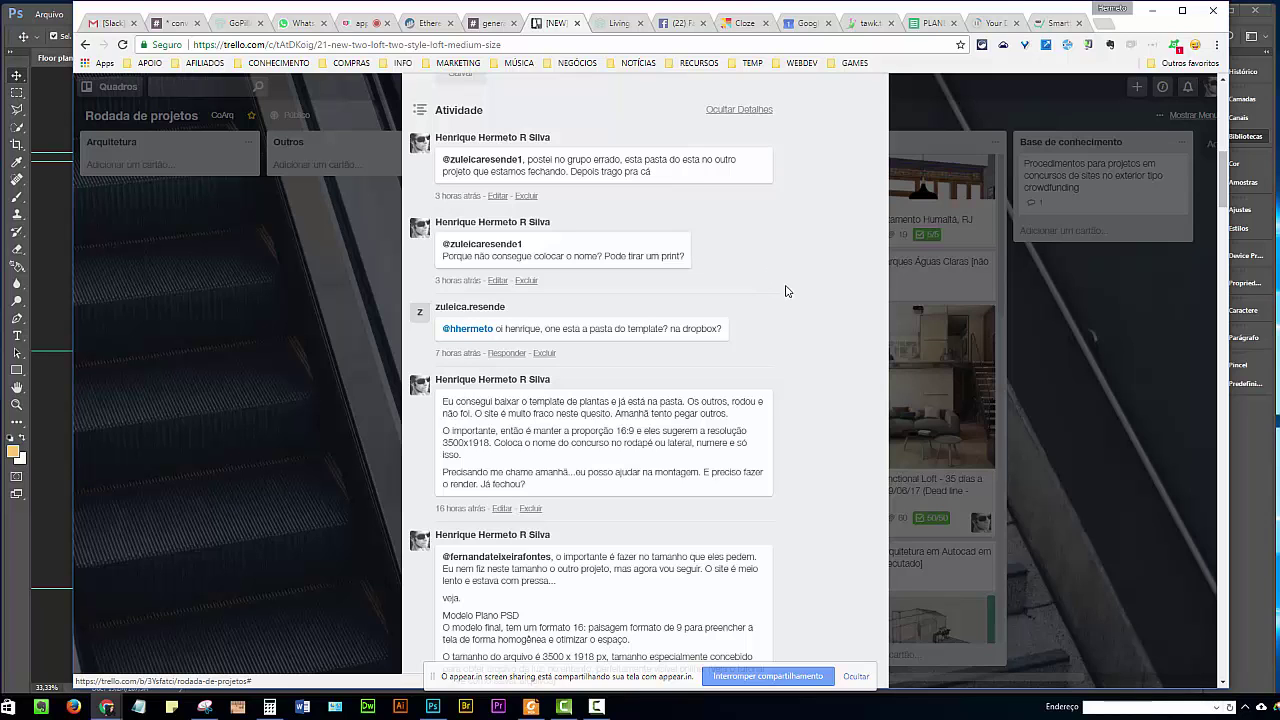
scroll(715, 340, "down", 2)
scroll(620, 425, "down", 3)
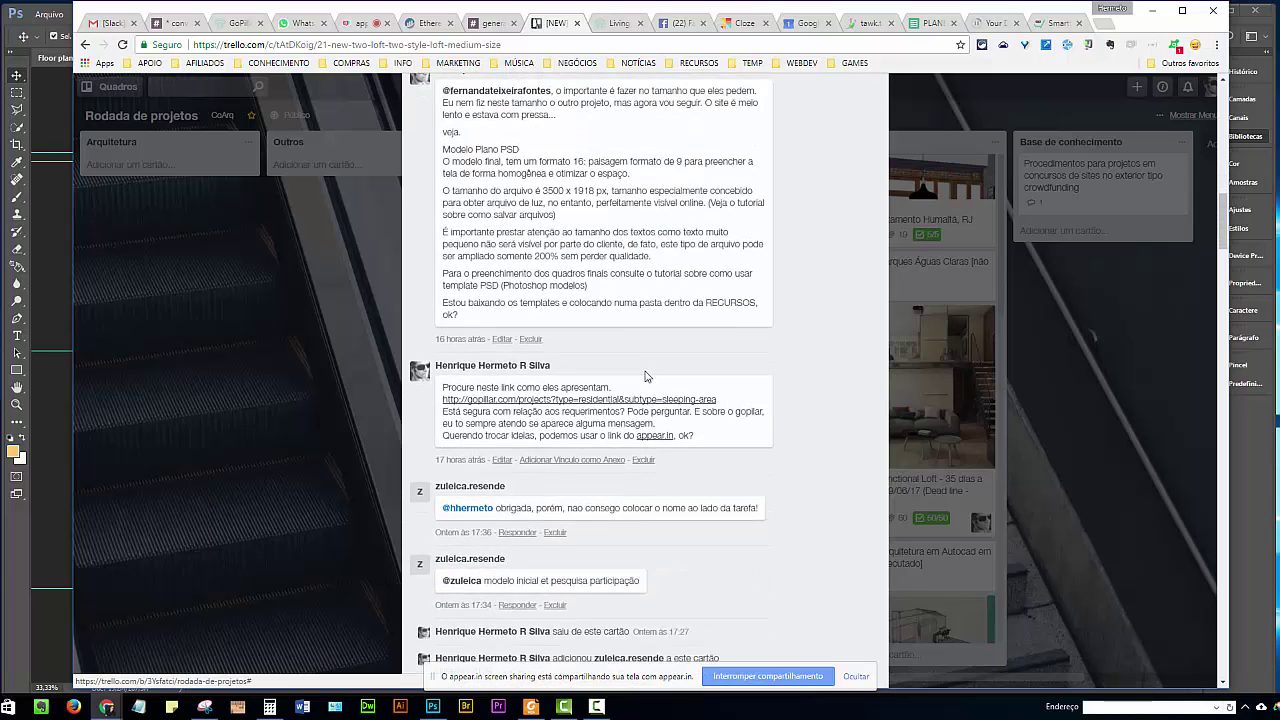
scroll(650, 370, "down", 2)
scroll(670, 350, "down", 2)
scroll(700, 325, "down", 2)
scroll(727, 300, "down", 2)
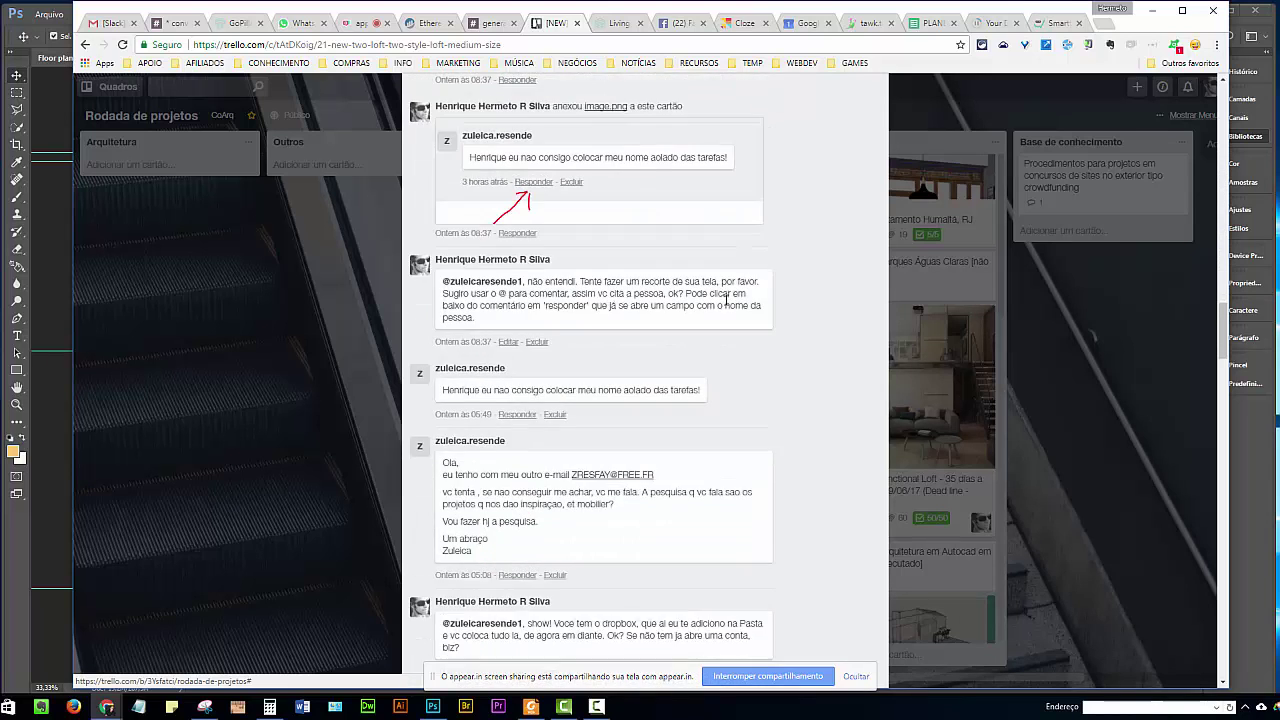
scroll(690, 340, "down", 2)
scroll(665, 350, "down", 2)
scroll(640, 330, "down", 2)
scroll(632, 360, "down", 2)
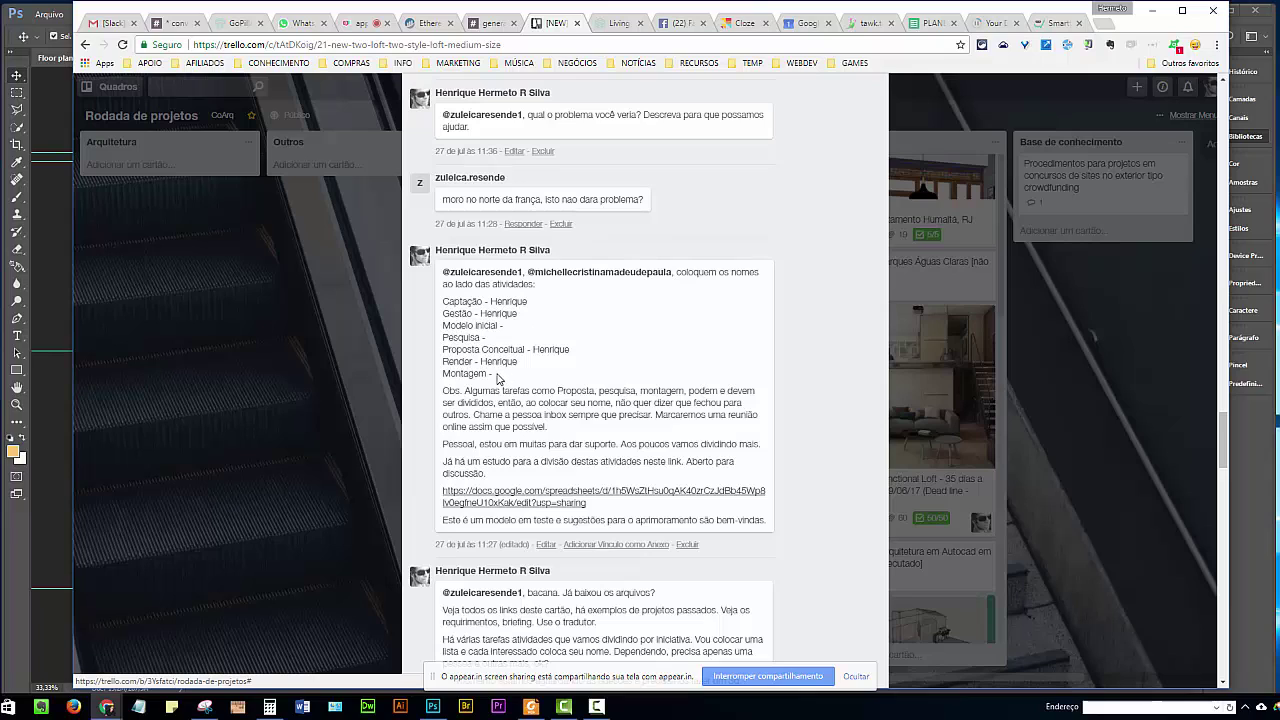
left_click_drag(497, 376, 443, 301)
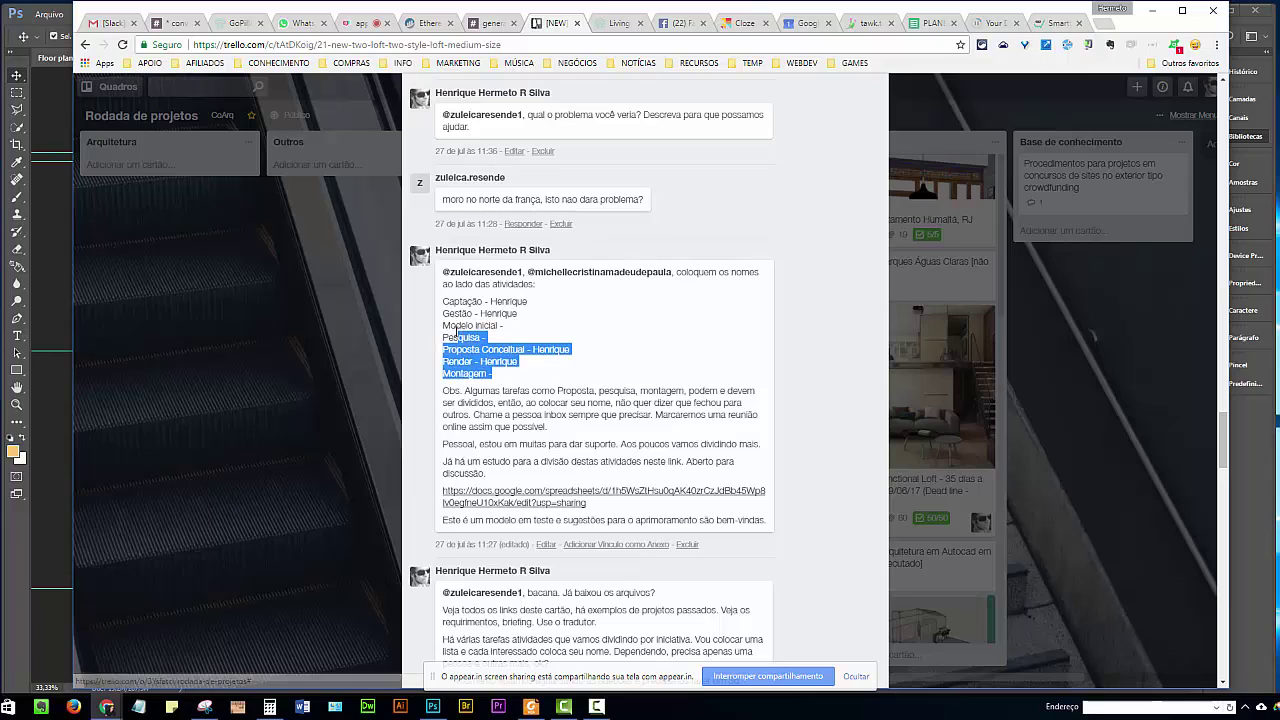
left_click(575, 311)
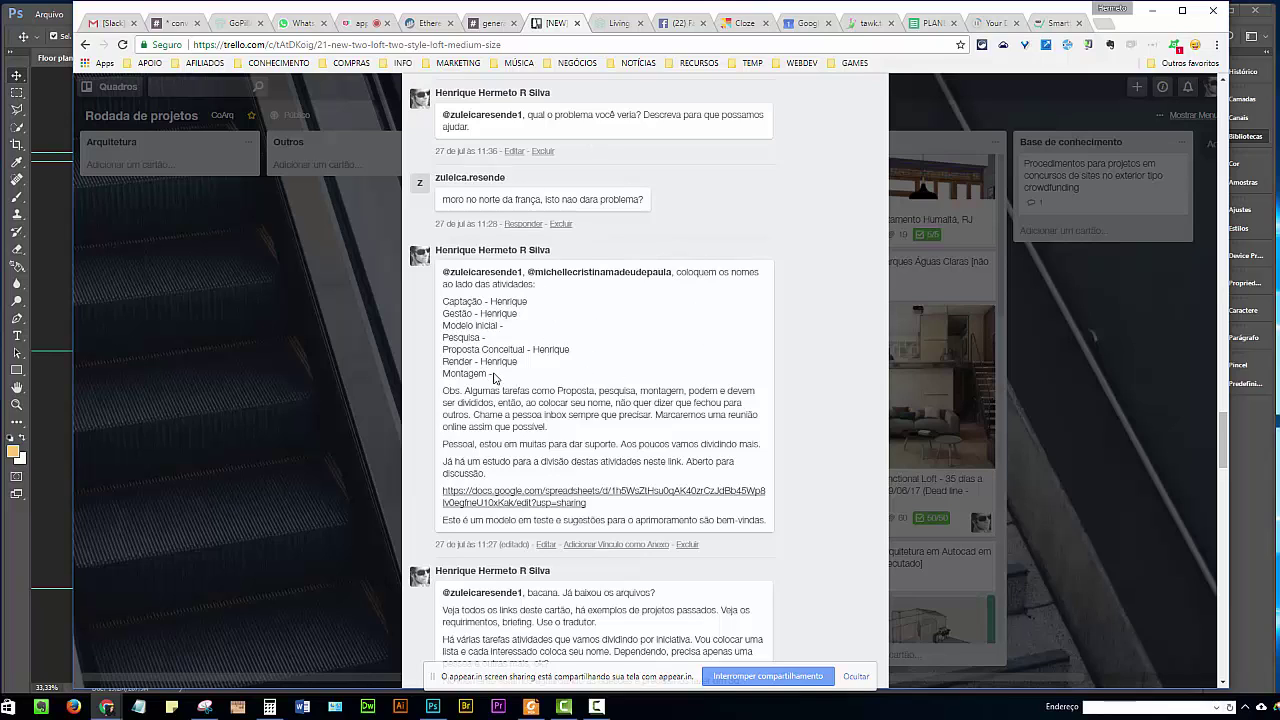
Step: Highlight the comment's task assignment list and the Modelo inicial task to read them
left_click_drag(493, 375, 444, 306)
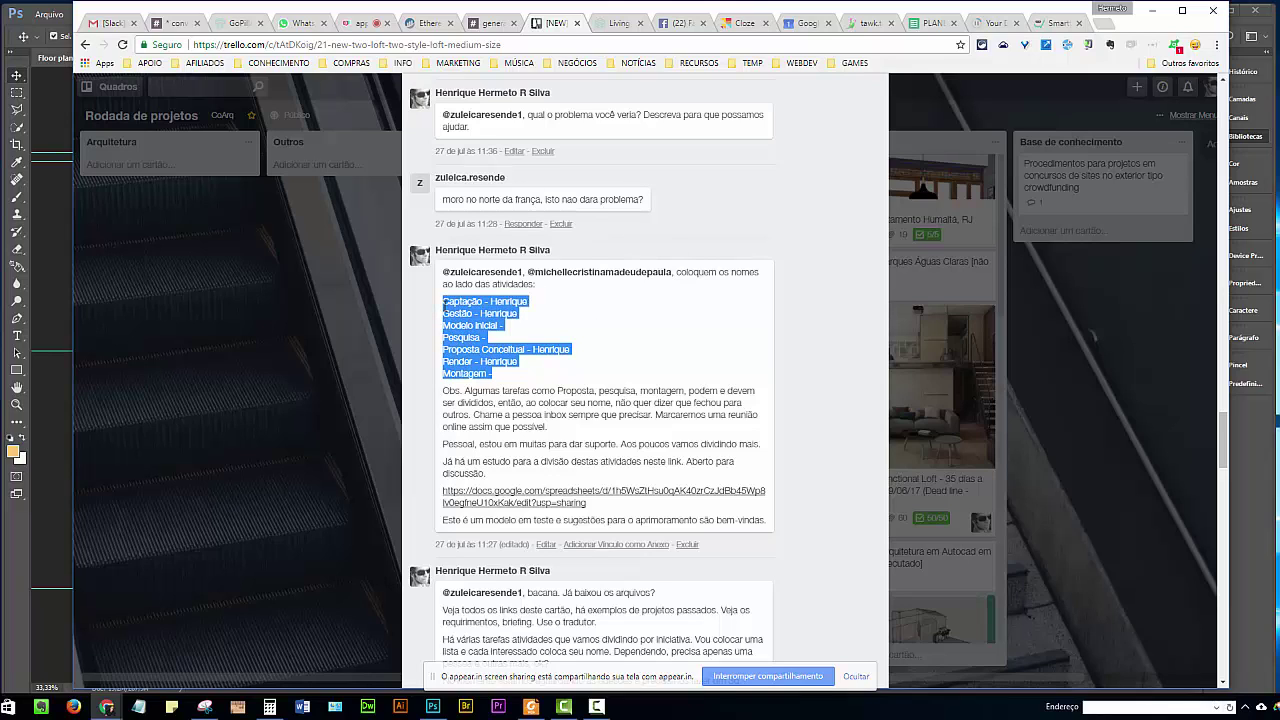
left_click(545, 312)
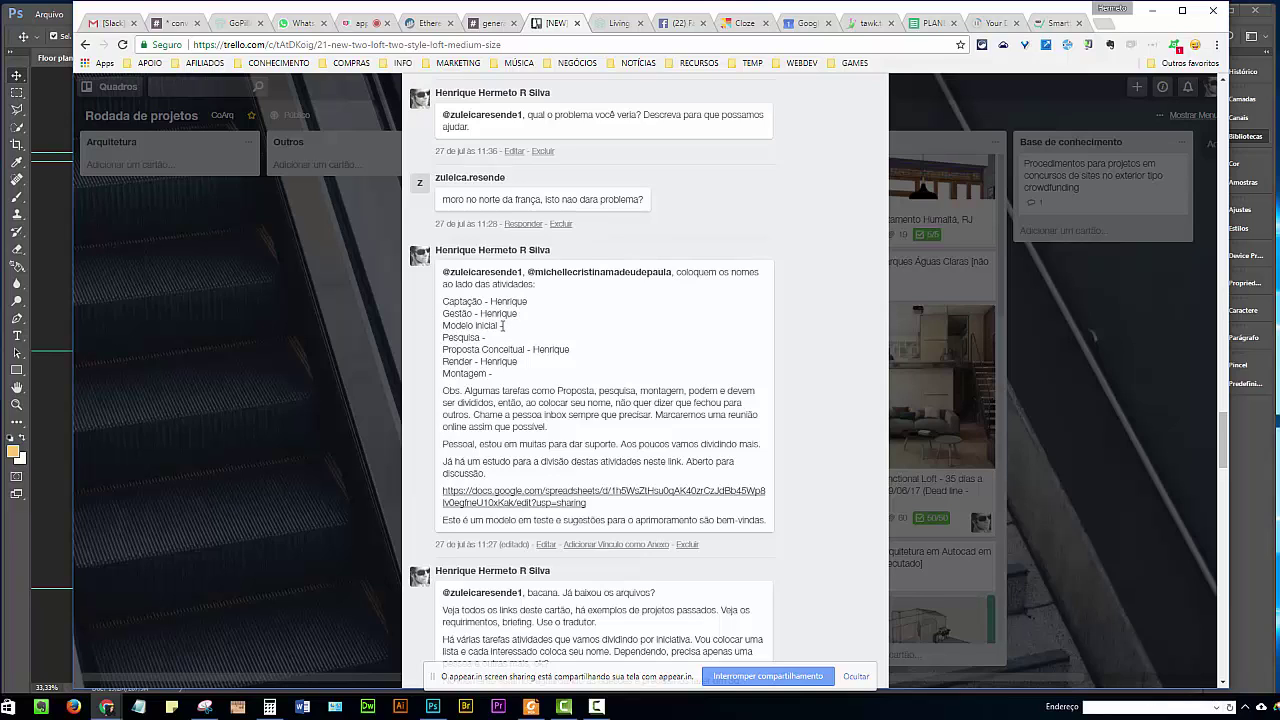
left_click_drag(500, 325, 443, 322)
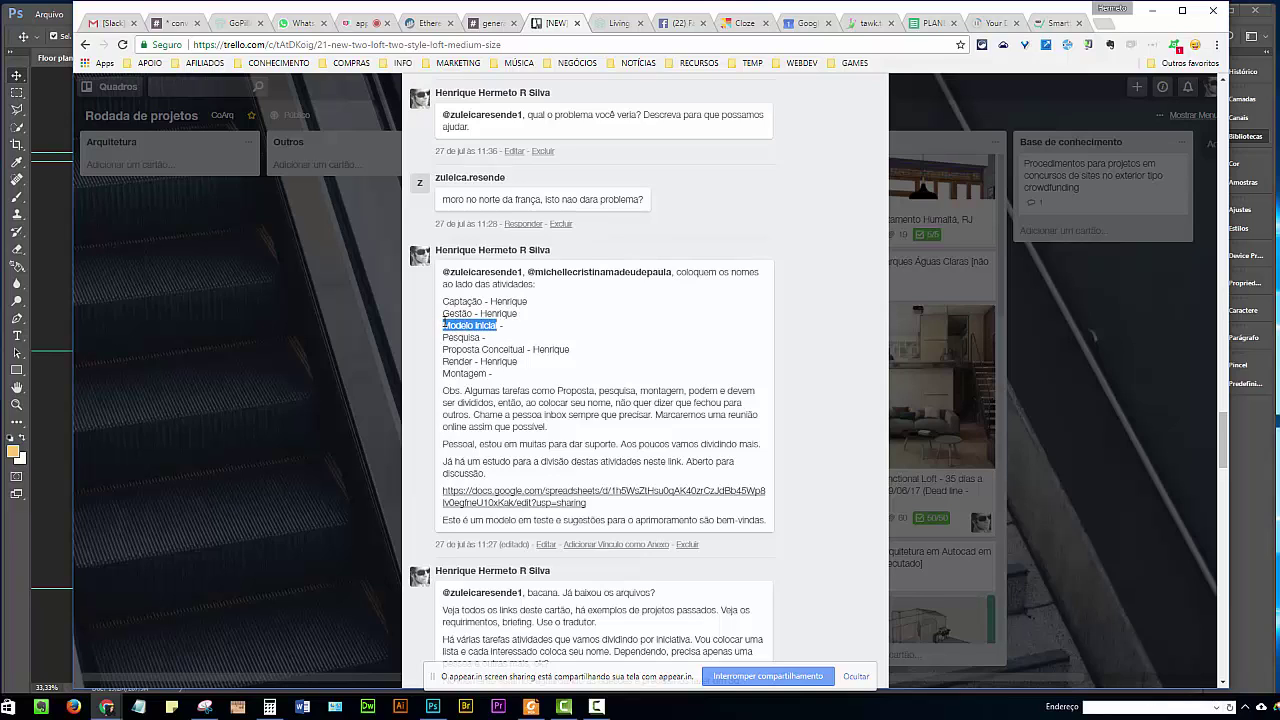
left_click(563, 337)
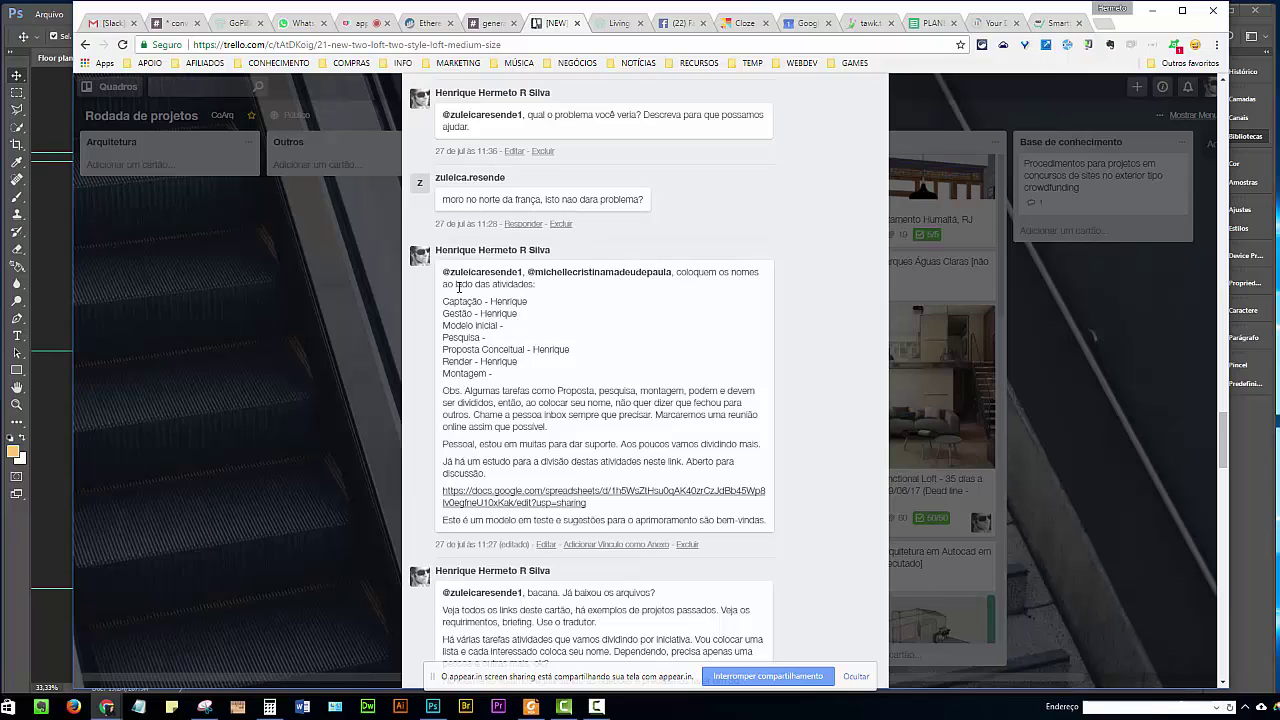
left_click_drag(505, 381, 443, 300)
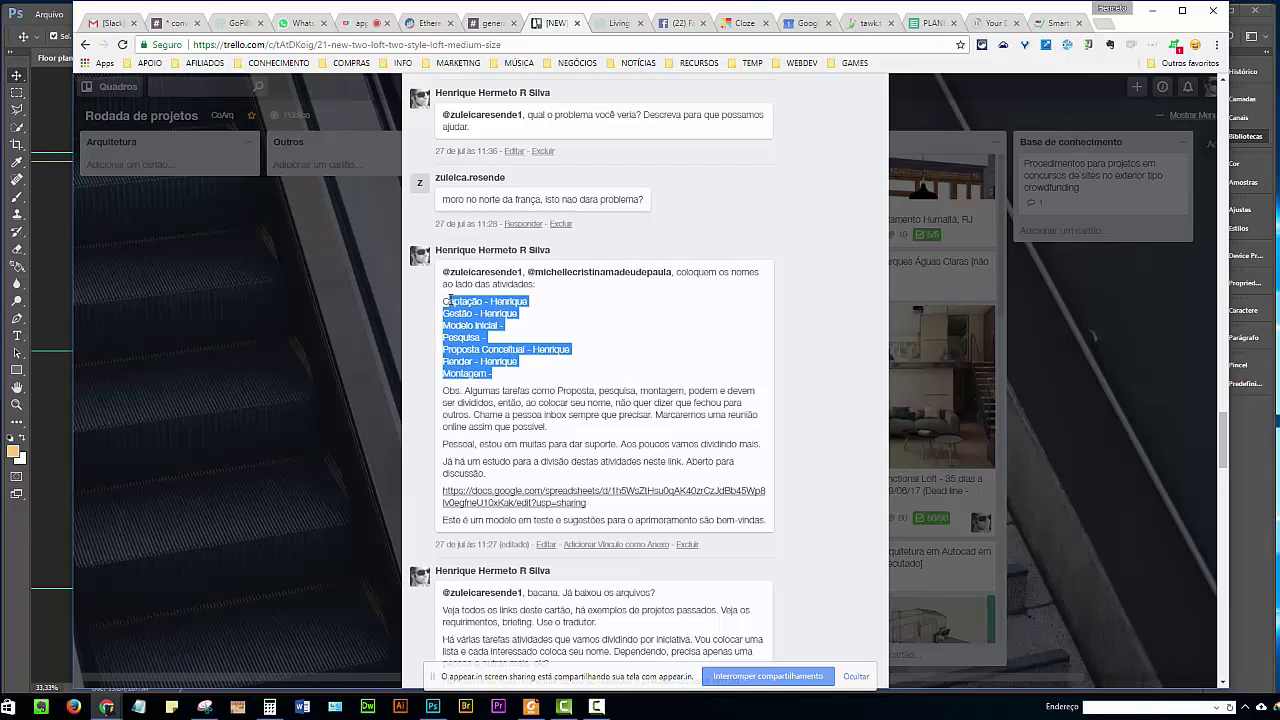
left_click(603, 323)
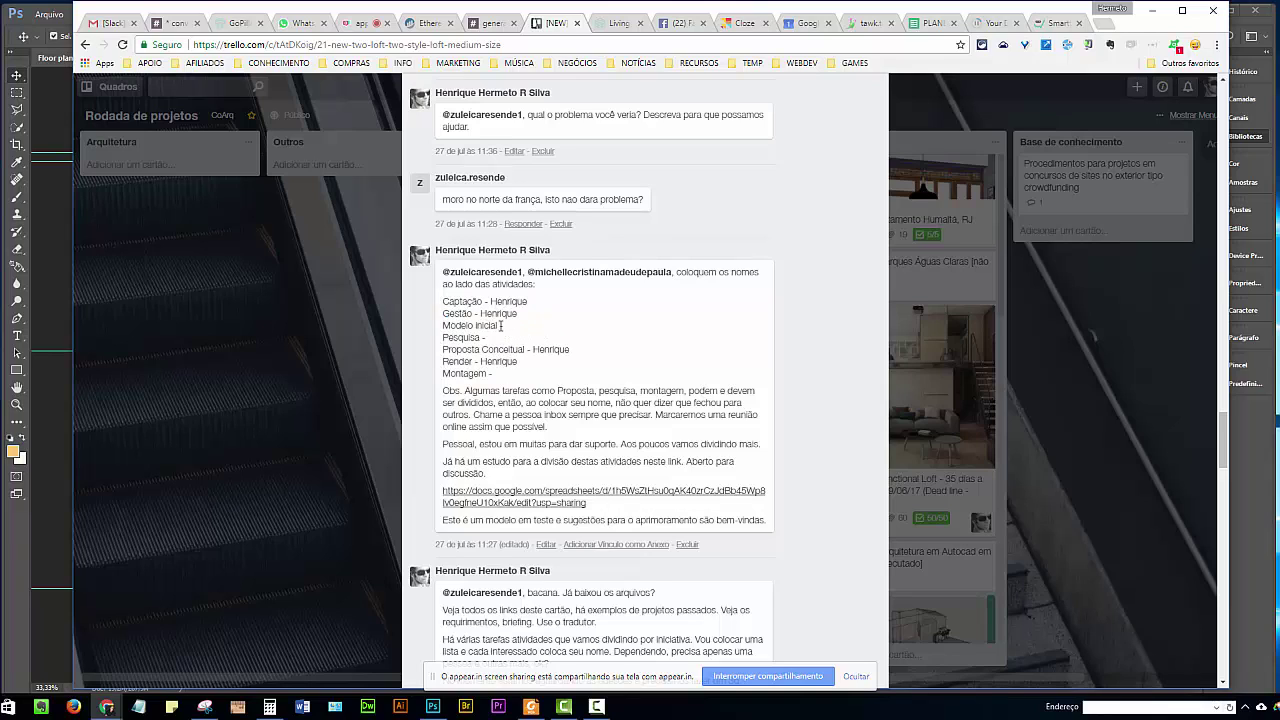
Step: Highlight the unassigned Modelo inicial, the Render assignment and the Proposta Conceitual task
left_click_drag(501, 325, 440, 326)
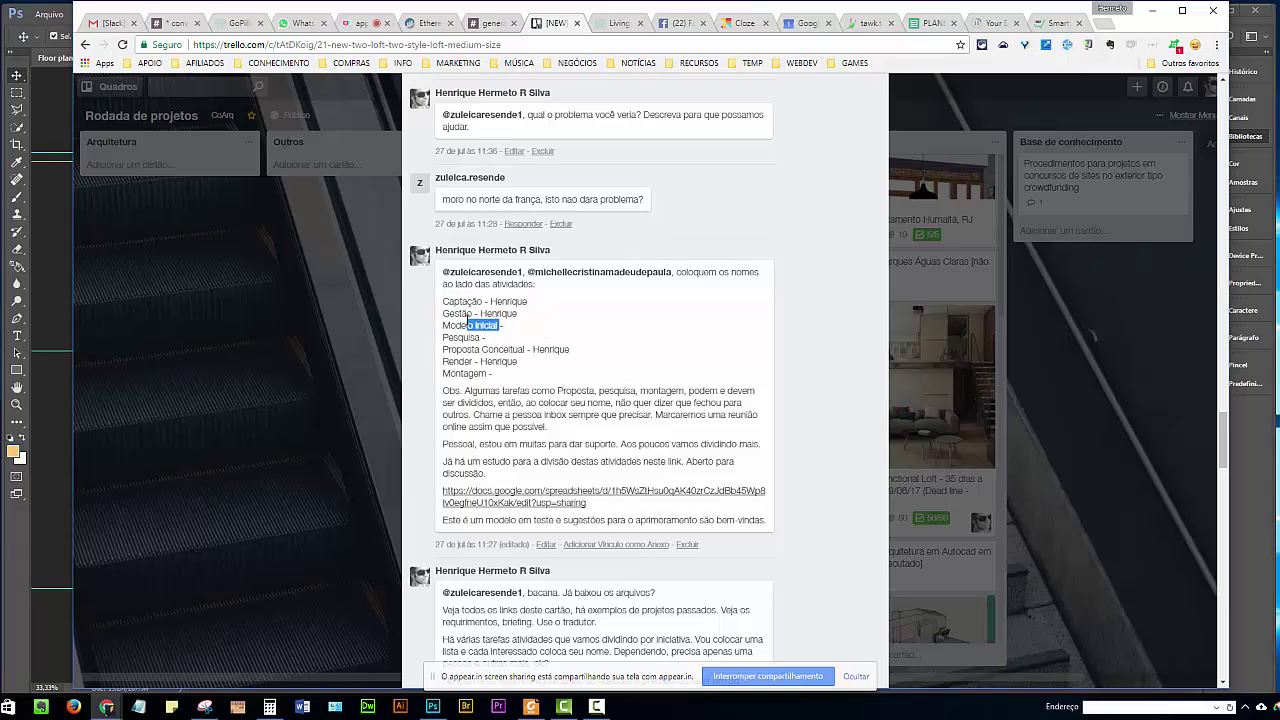
left_click(520, 347)
left_click_drag(443, 352, 578, 354)
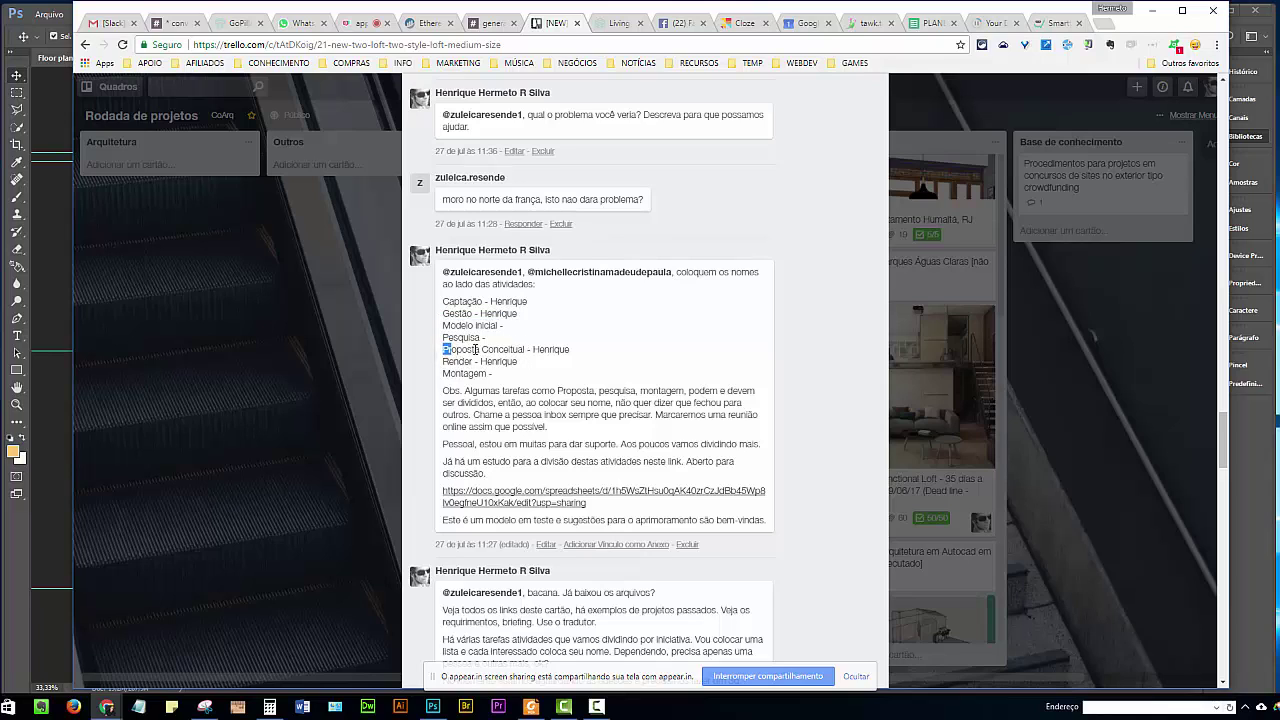
left_click(560, 350)
left_click_drag(526, 349, 446, 350)
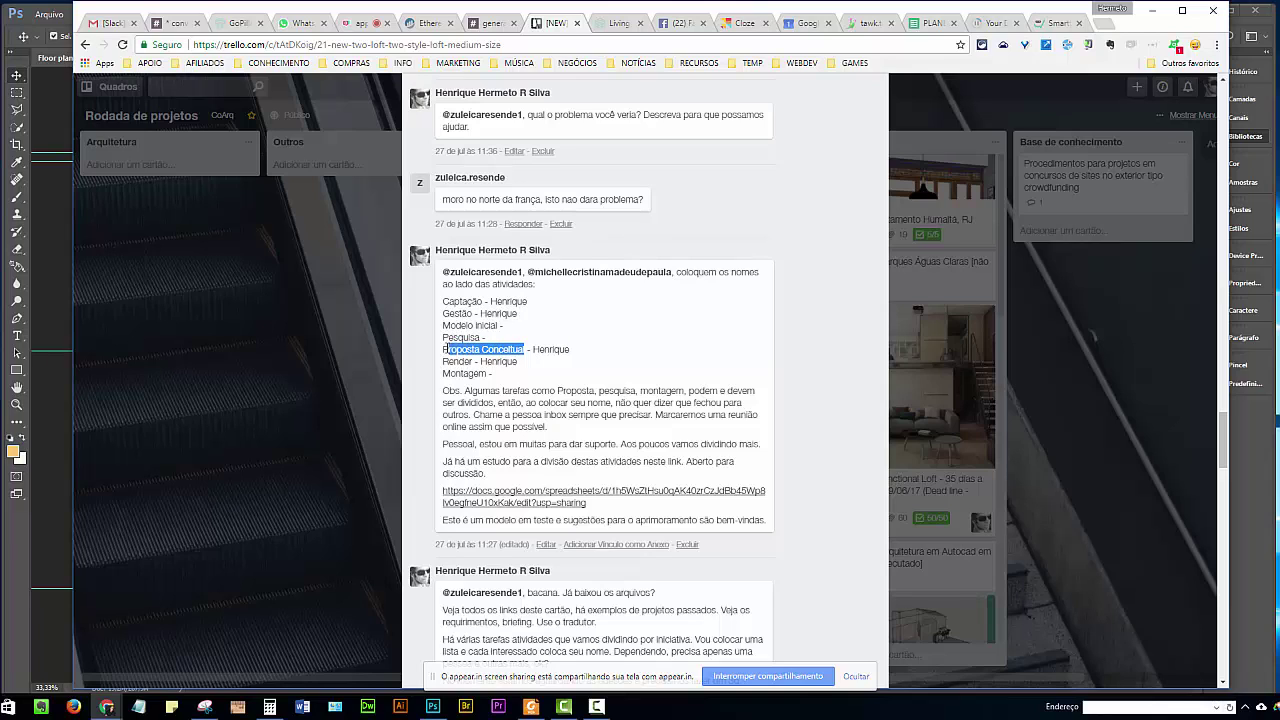
left_click(530, 327)
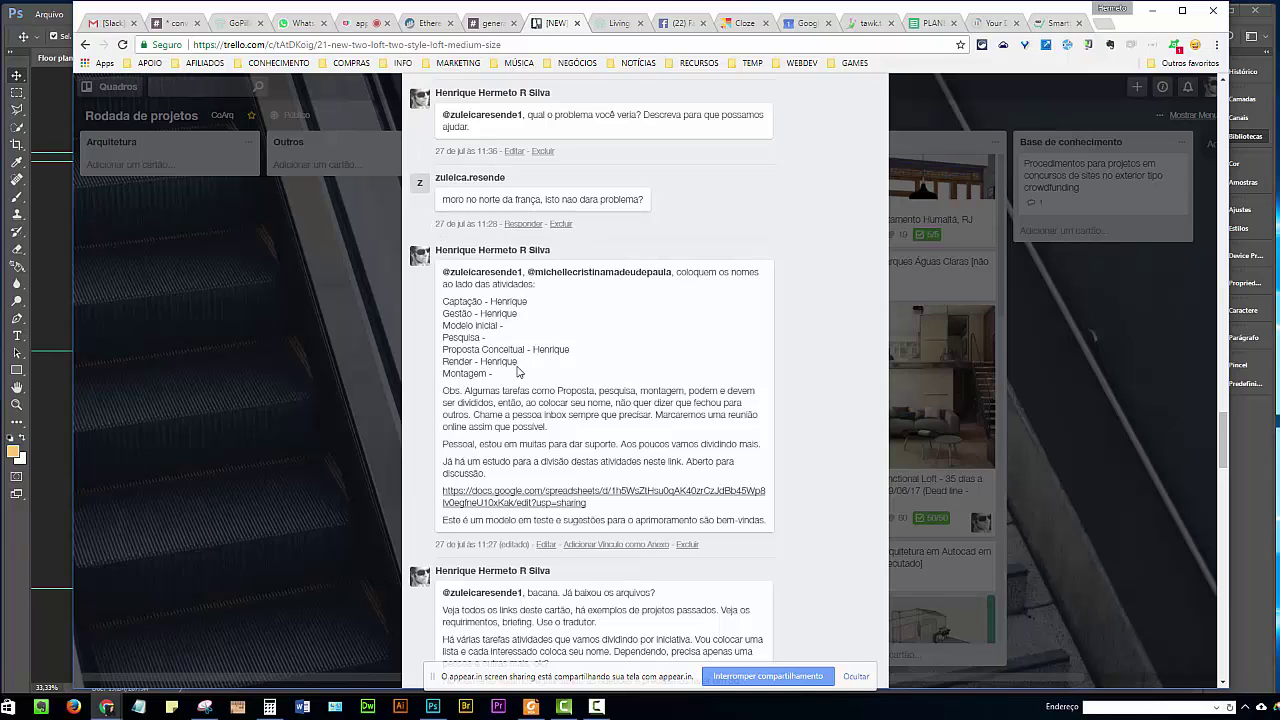
Step: Close the loft card and enlarge the chart image on the Brainstorming board's 'Sobre negociações em concursos' card
left_click(270, 323)
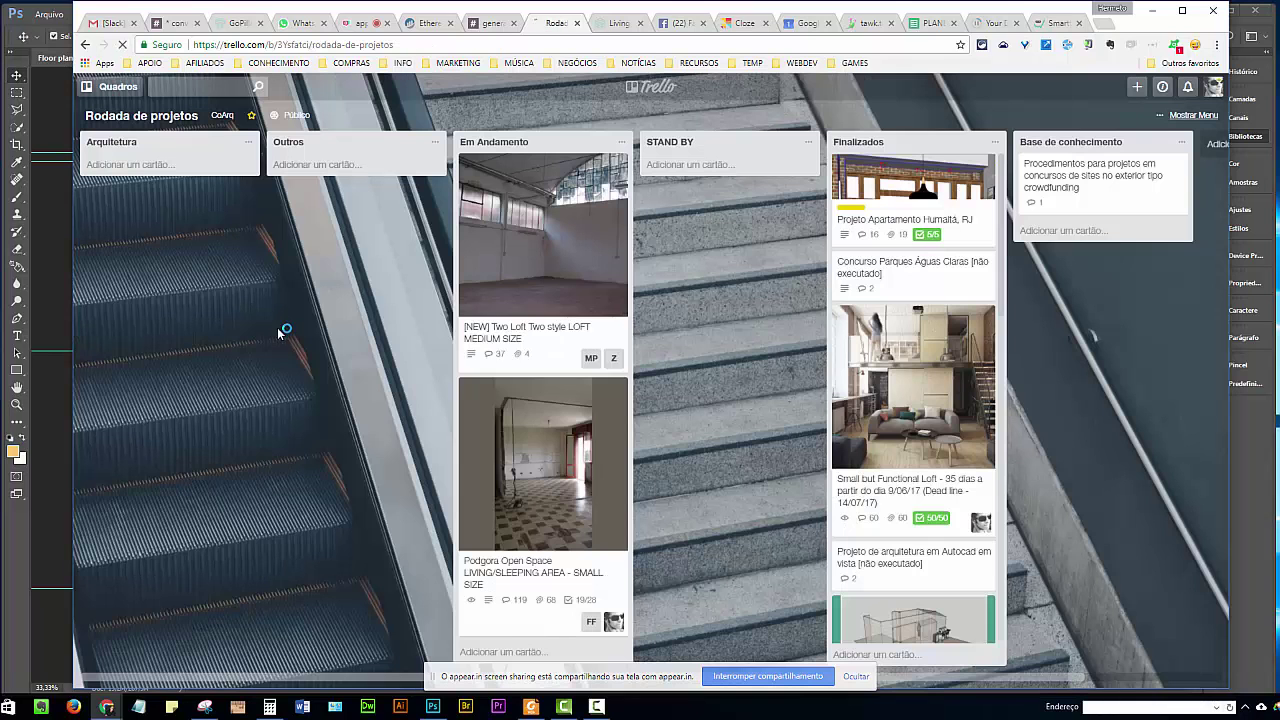
left_click(668, 94)
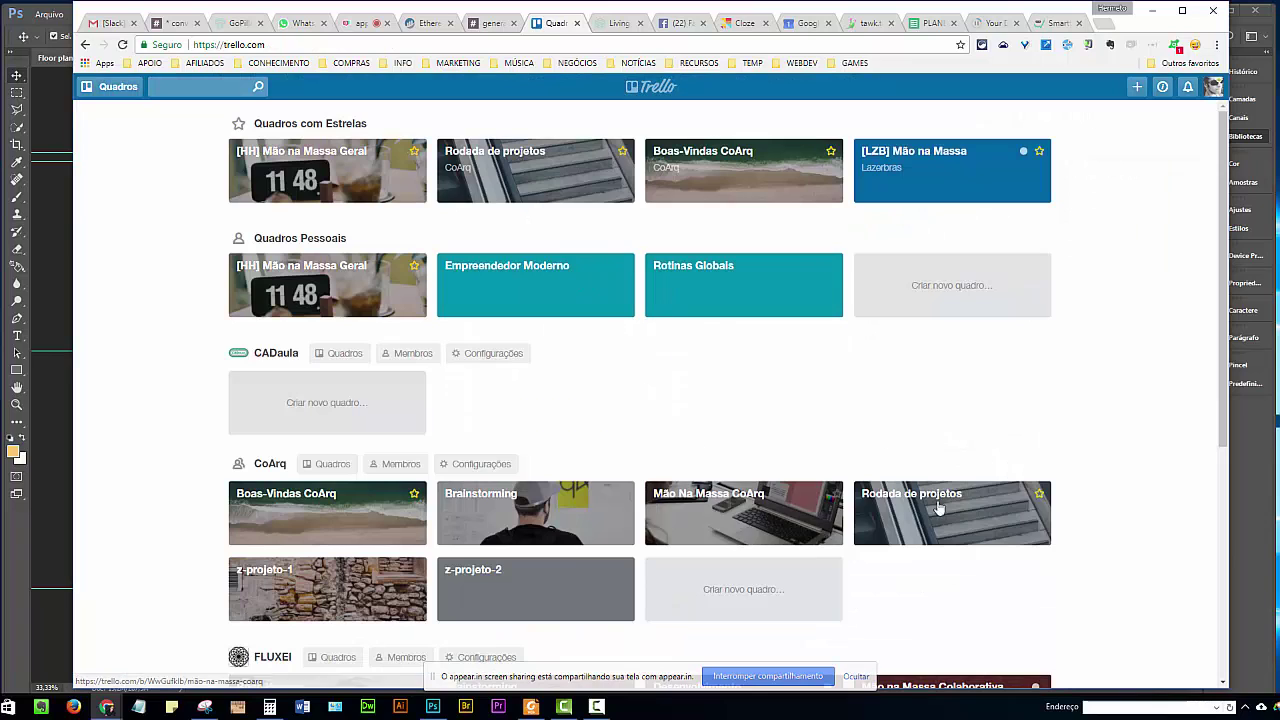
left_click(491, 498)
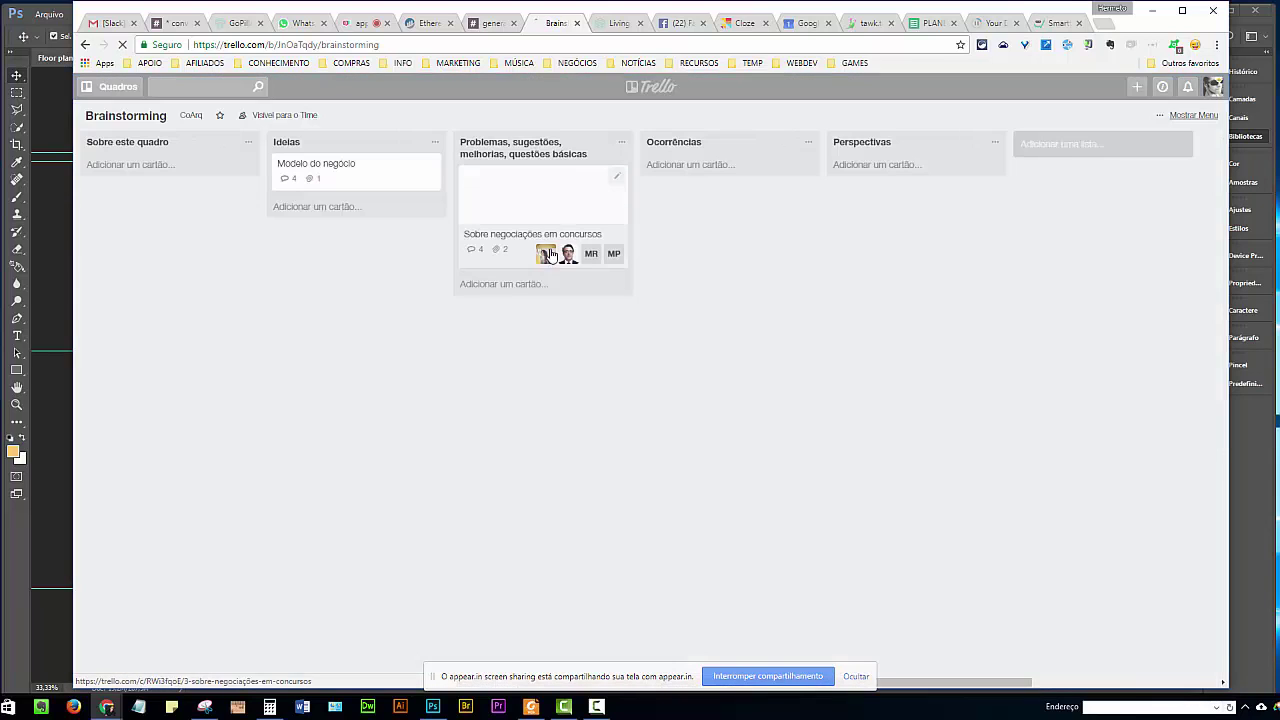
left_click(545, 180)
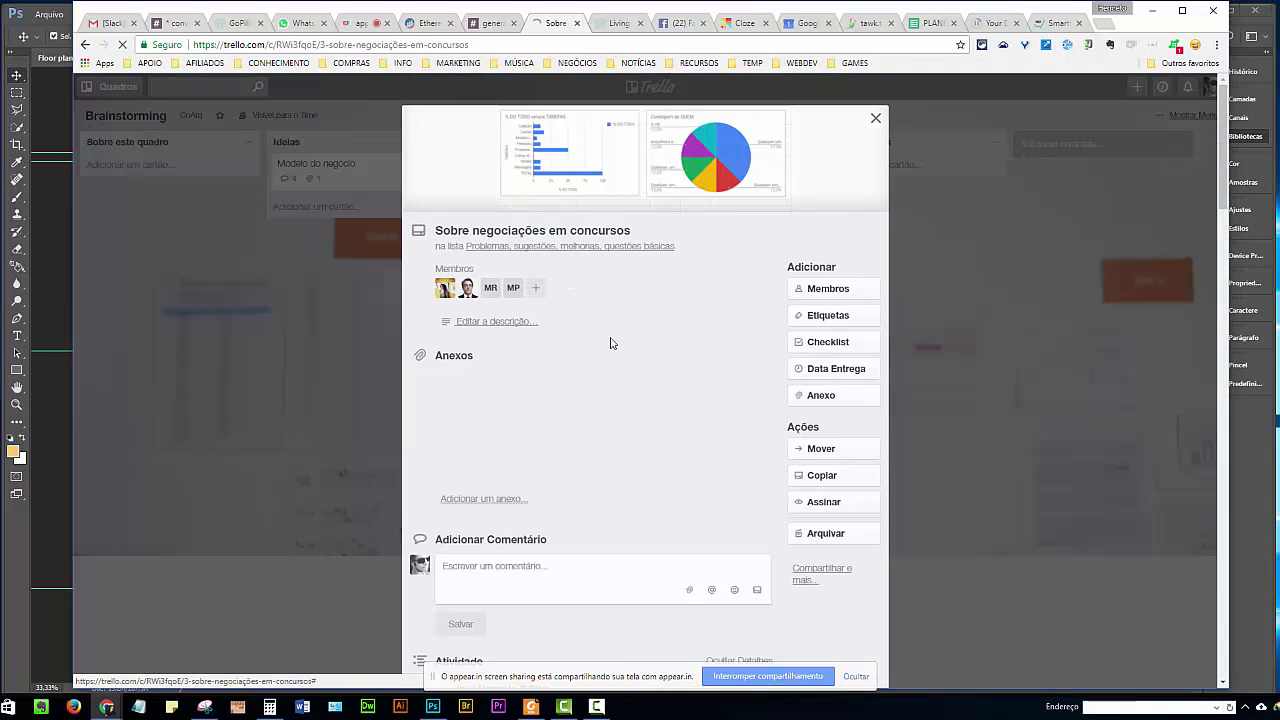
left_click(612, 405)
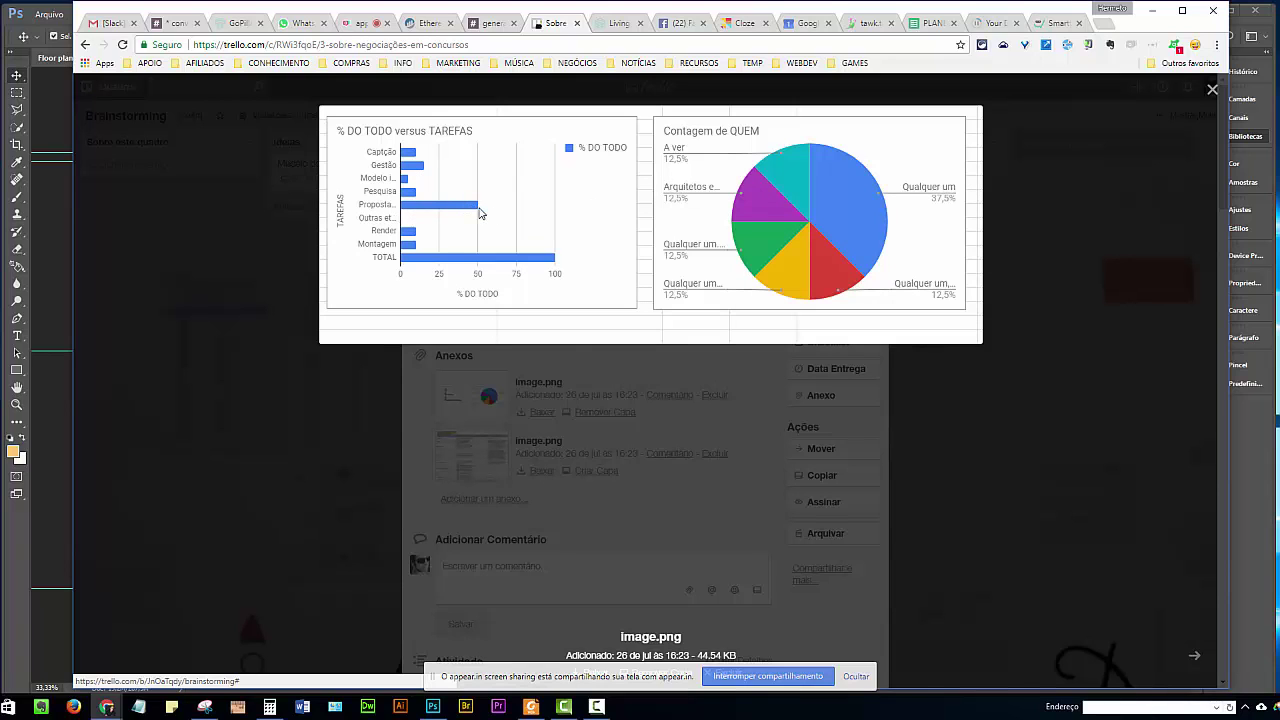
Step: Swap the chart for the second image.png task table, then close the attachment viewer
left_click(479, 211)
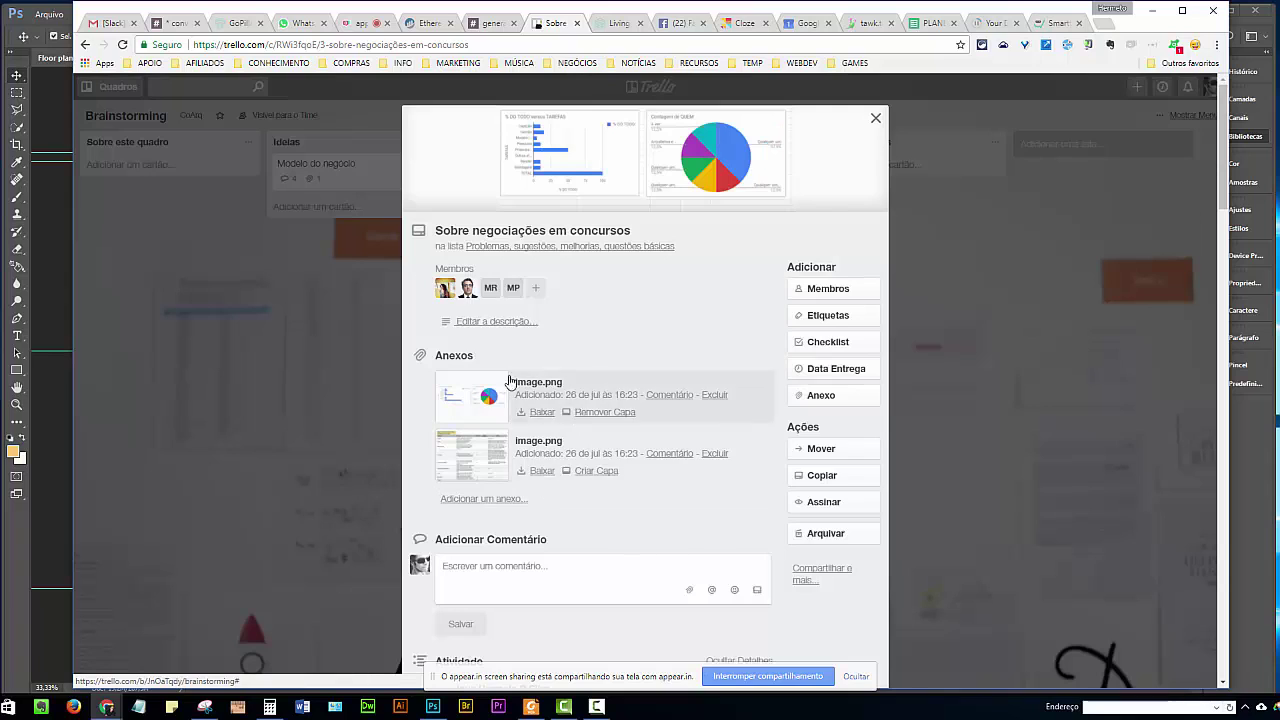
left_click(466, 463)
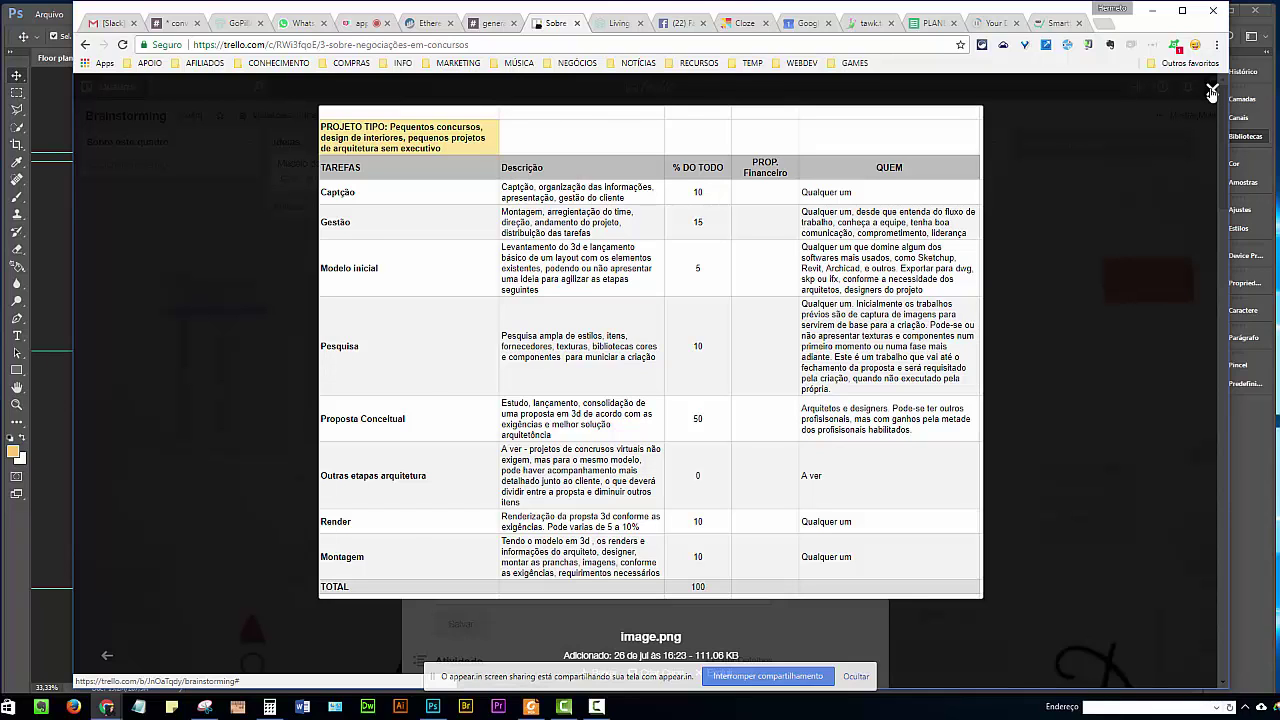
left_click(1211, 92)
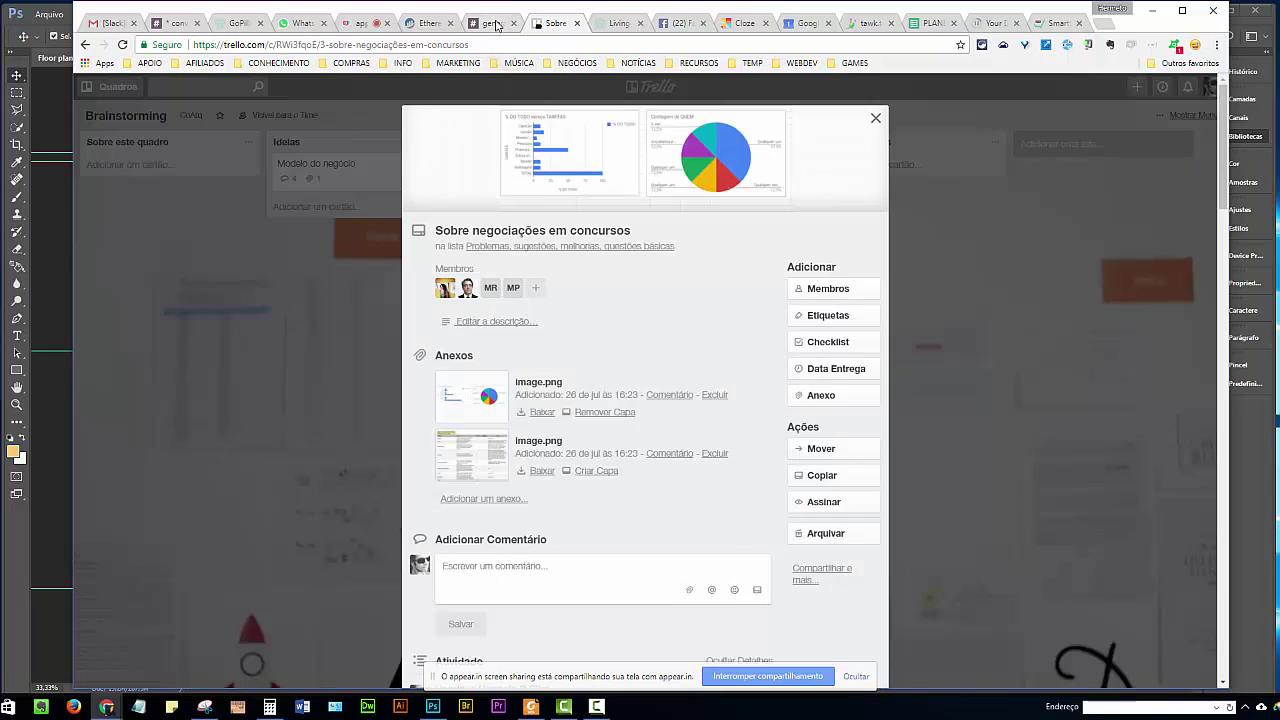
Step: Read the latest TraducaoRO messages in Slack, then switch to the CoArq workspace
left_click(497, 25)
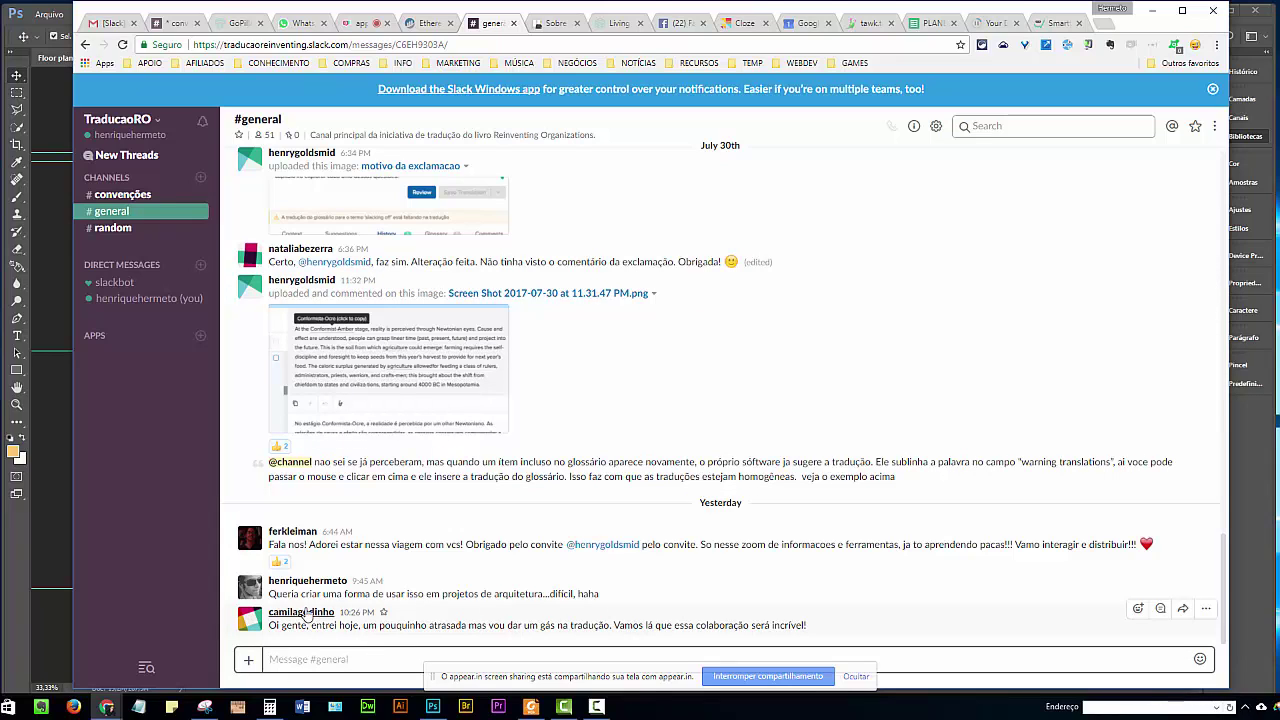
left_click_drag(378, 612, 262, 611)
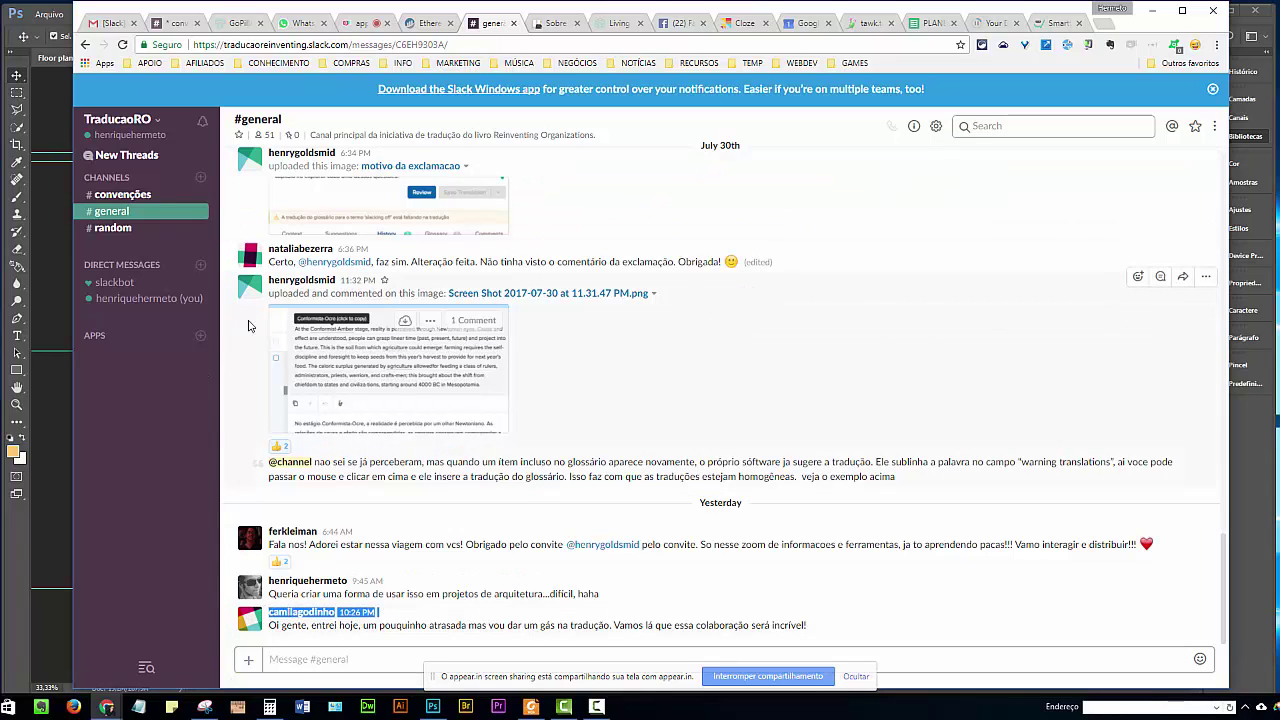
left_click(130, 430)
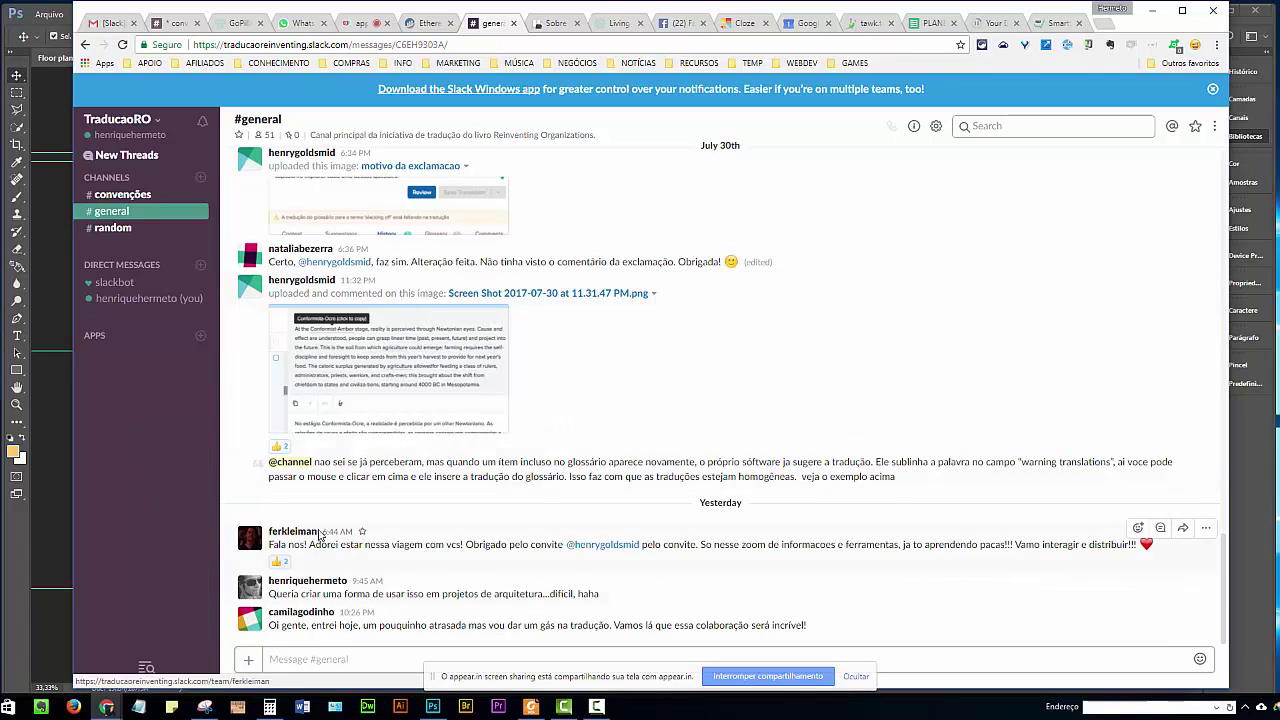
left_click_drag(343, 537, 270, 522)
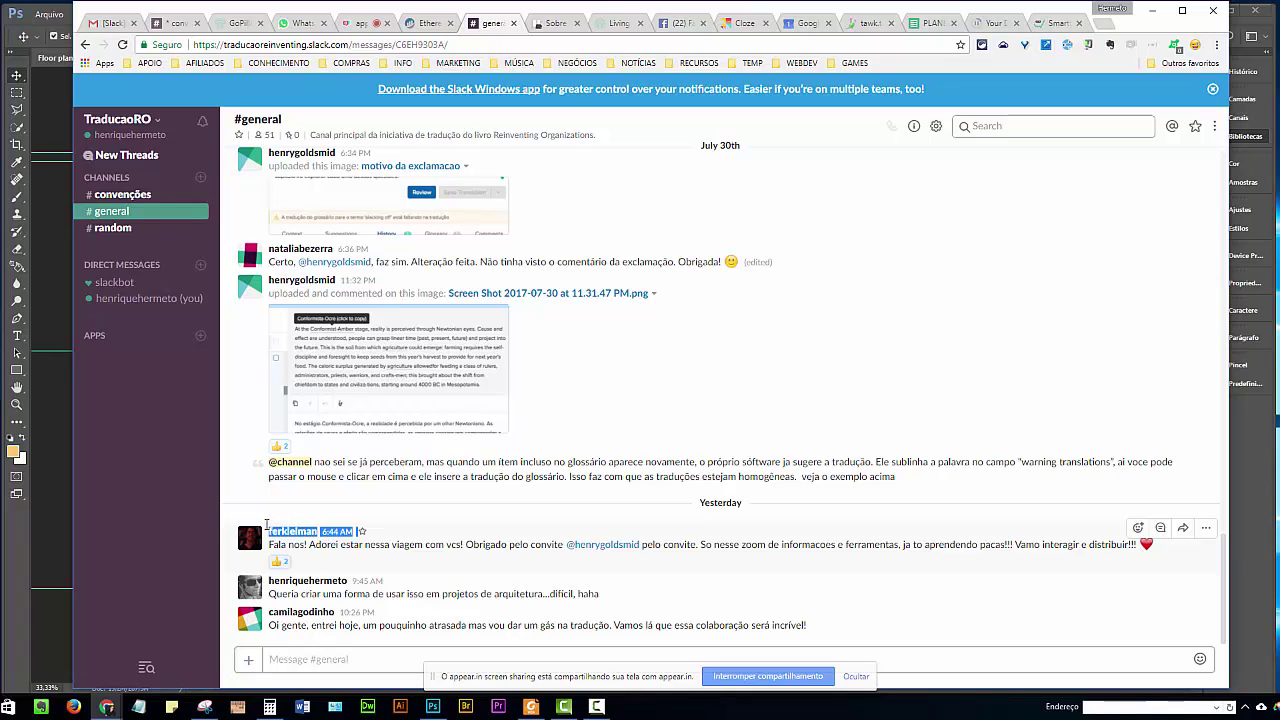
left_click(155, 480)
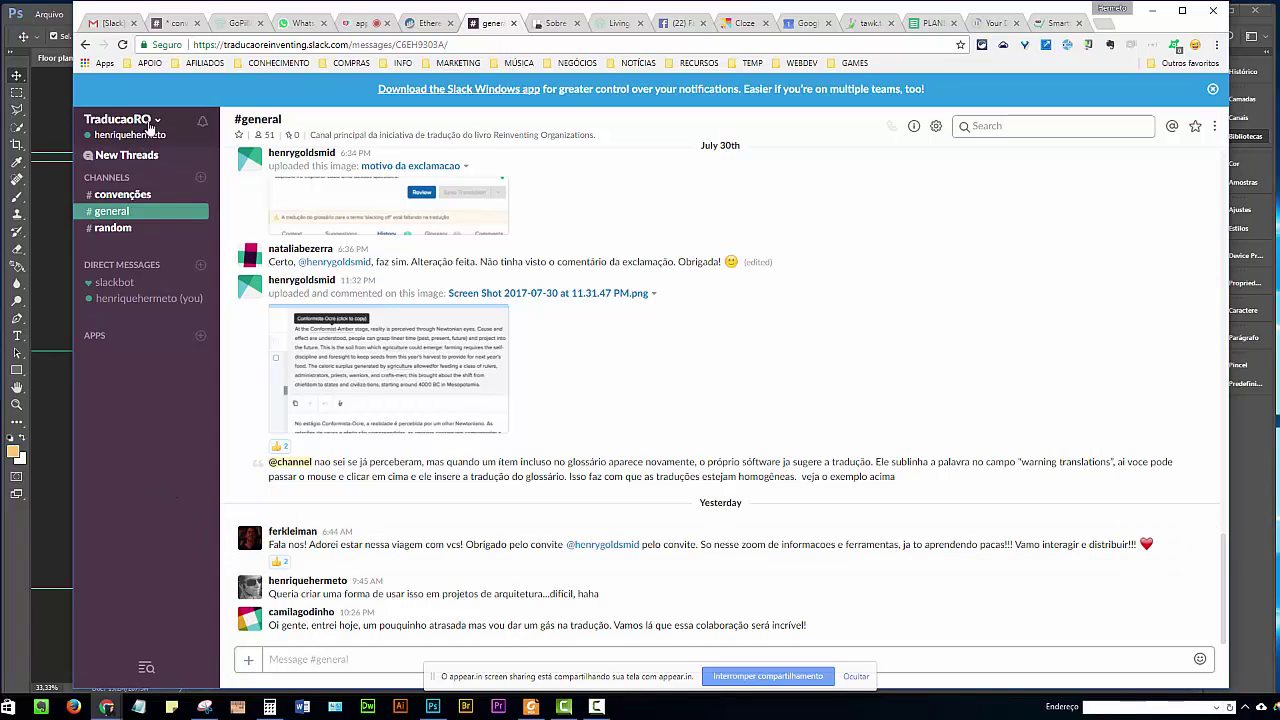
left_click(155, 122)
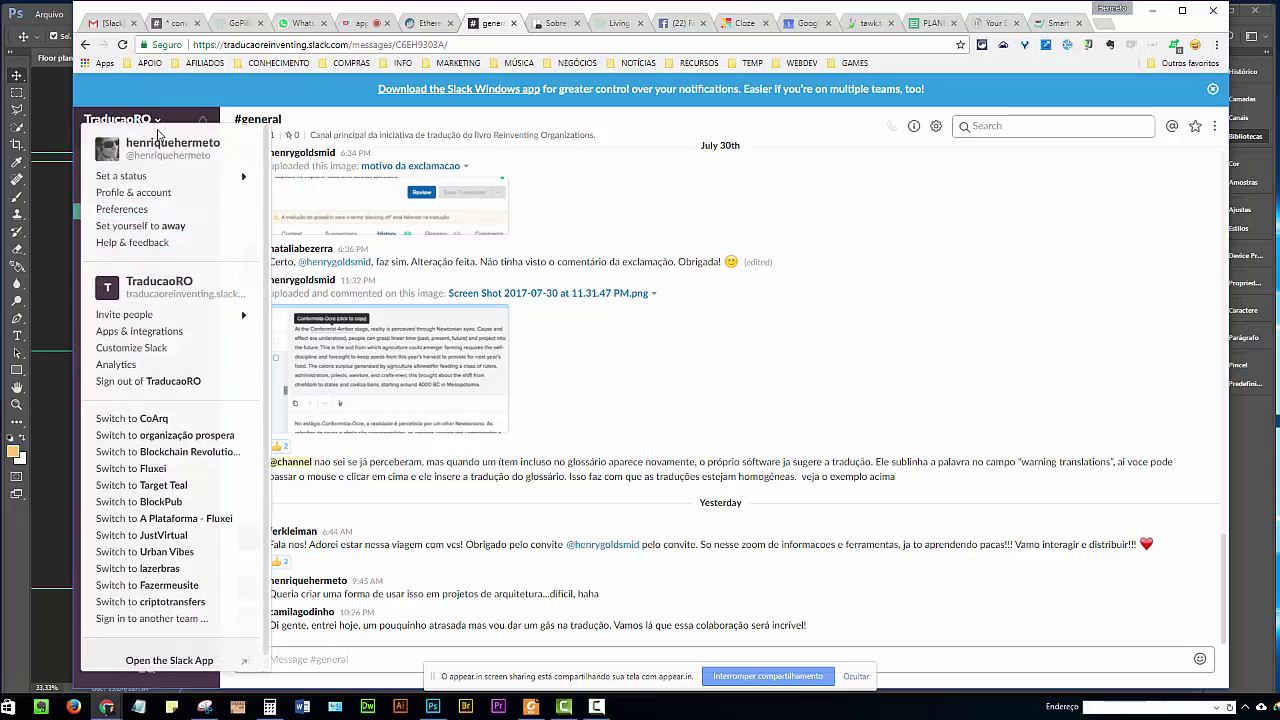
left_click(133, 417)
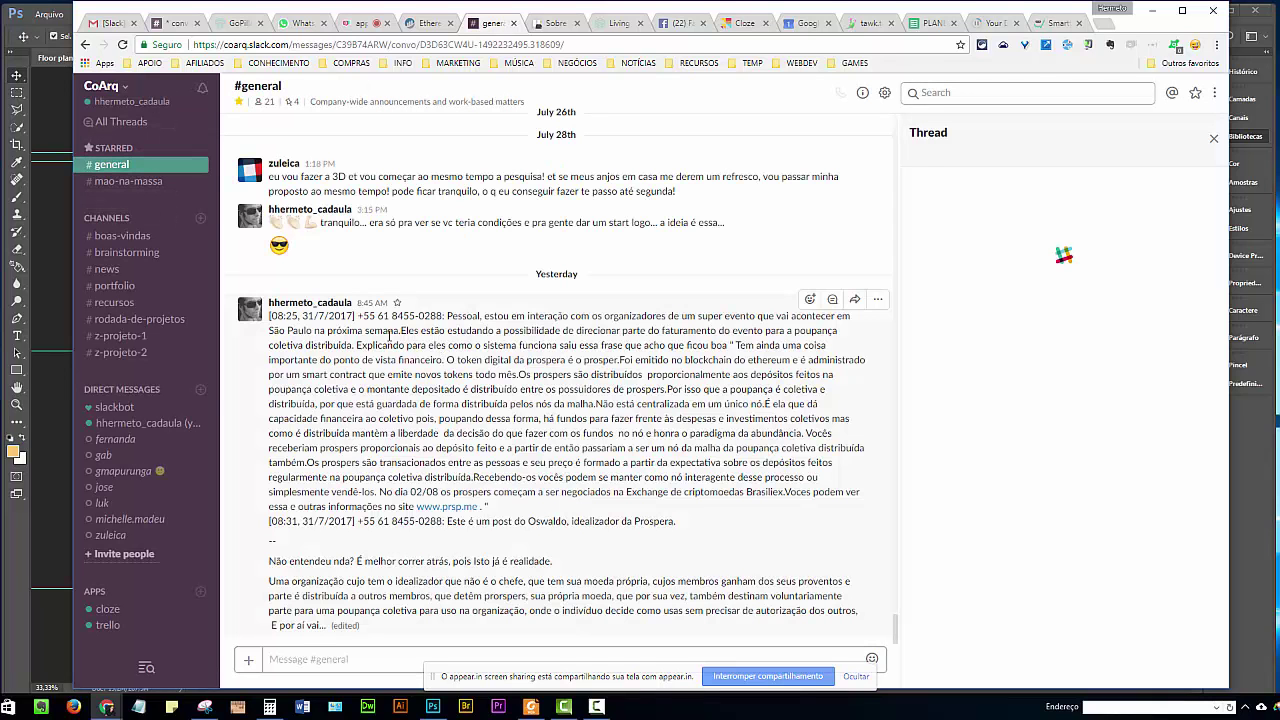
Step: Reveal Foxit Reader and scroll page 8 of REquirements.pdf to the Lights Scheme section and back
left_click(1152, 10)
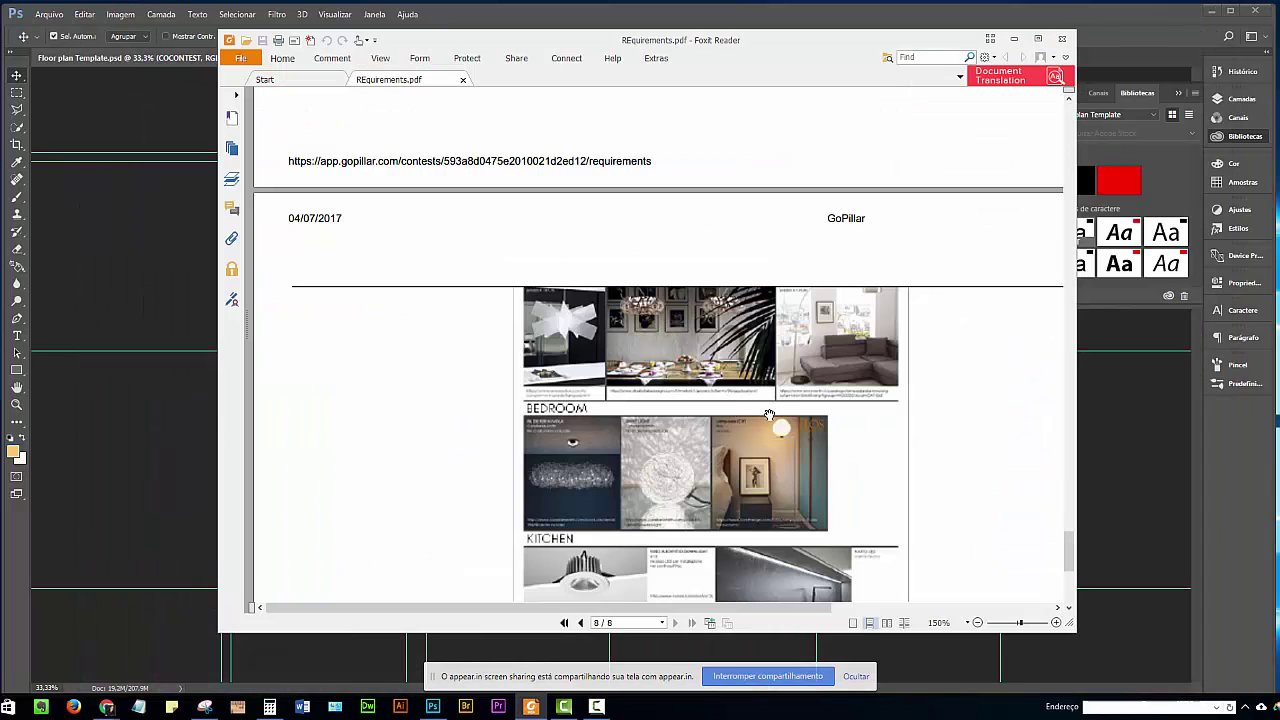
scroll(769, 414, "down", 3)
scroll(692, 375, "down", 2)
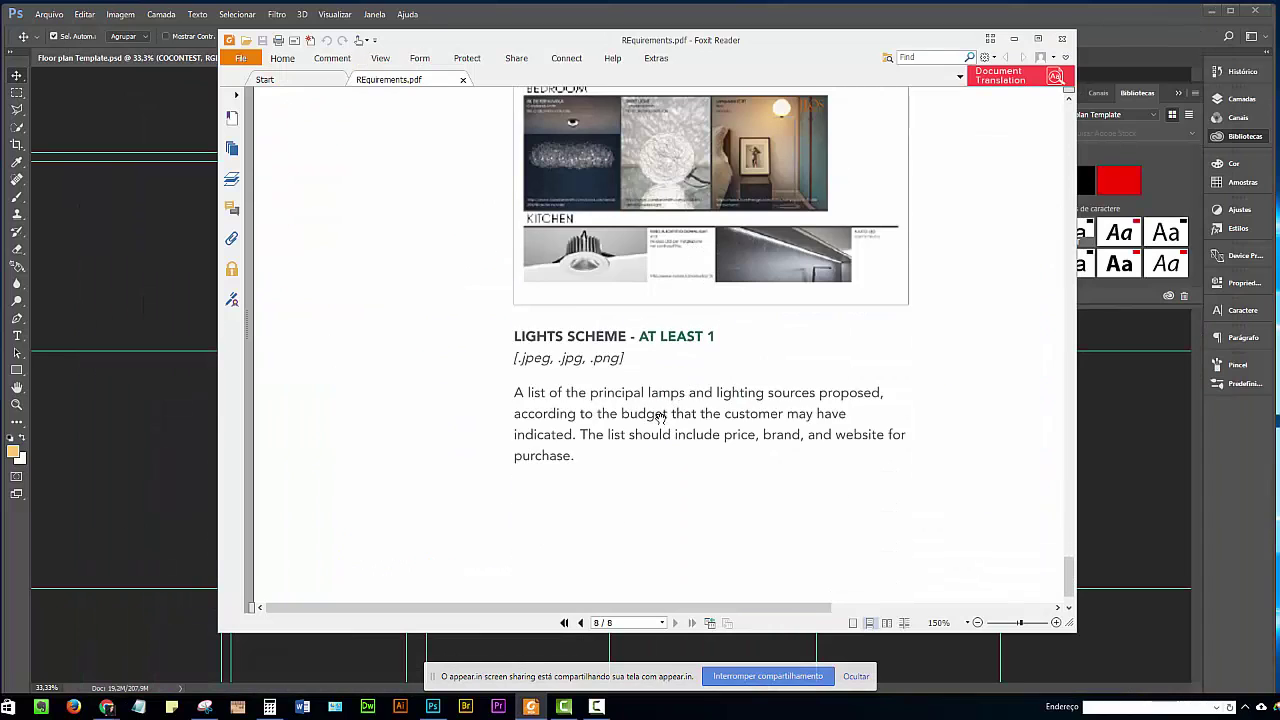
scroll(660, 416, "up", 2)
scroll(665, 415, "up", 1)
scroll(677, 412, "up", 2)
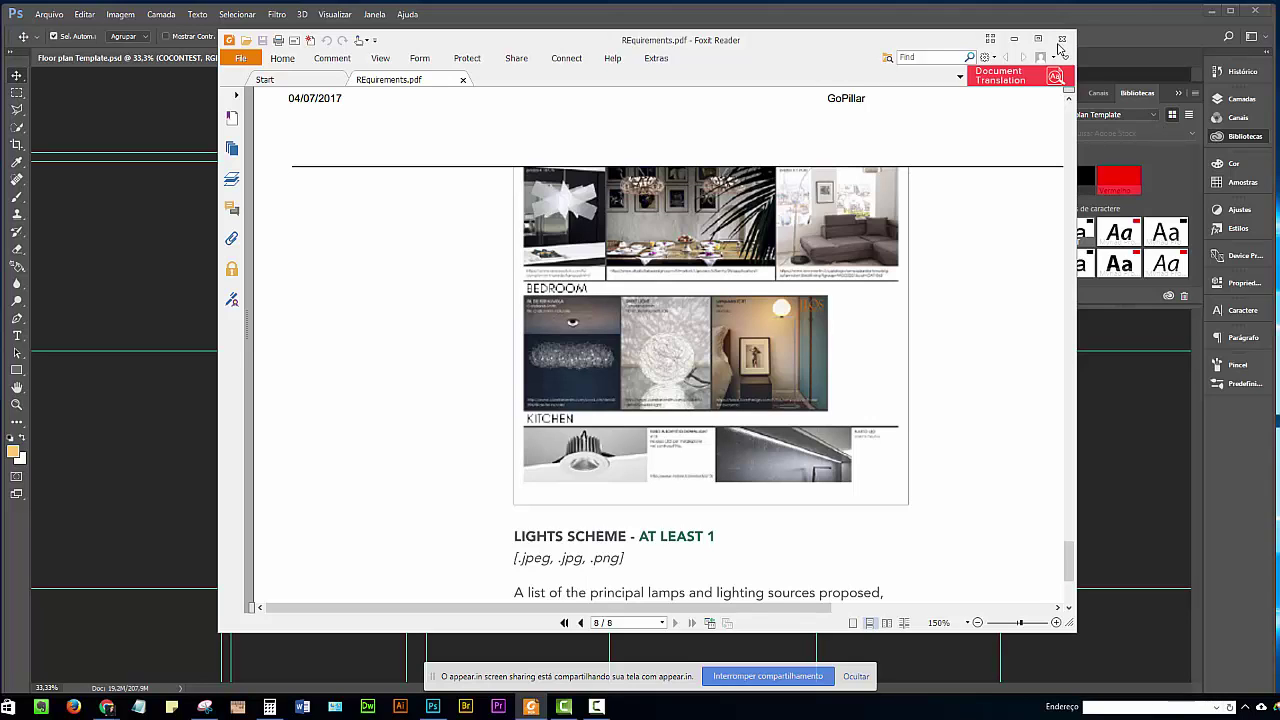
Step: Minimize Foxit Reader to check Floor plan Template.psd, then bring the Slack window forward
left_click(1014, 38)
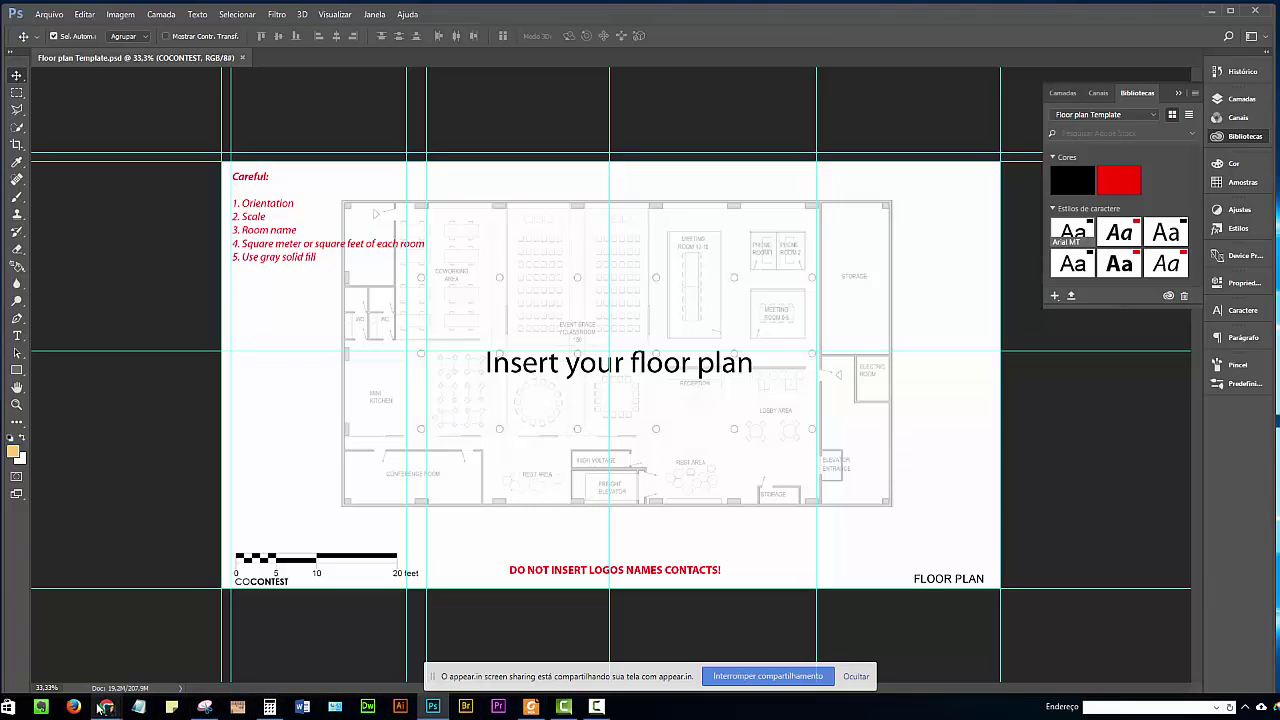
mouse_move(109, 701)
left_click(58, 672)
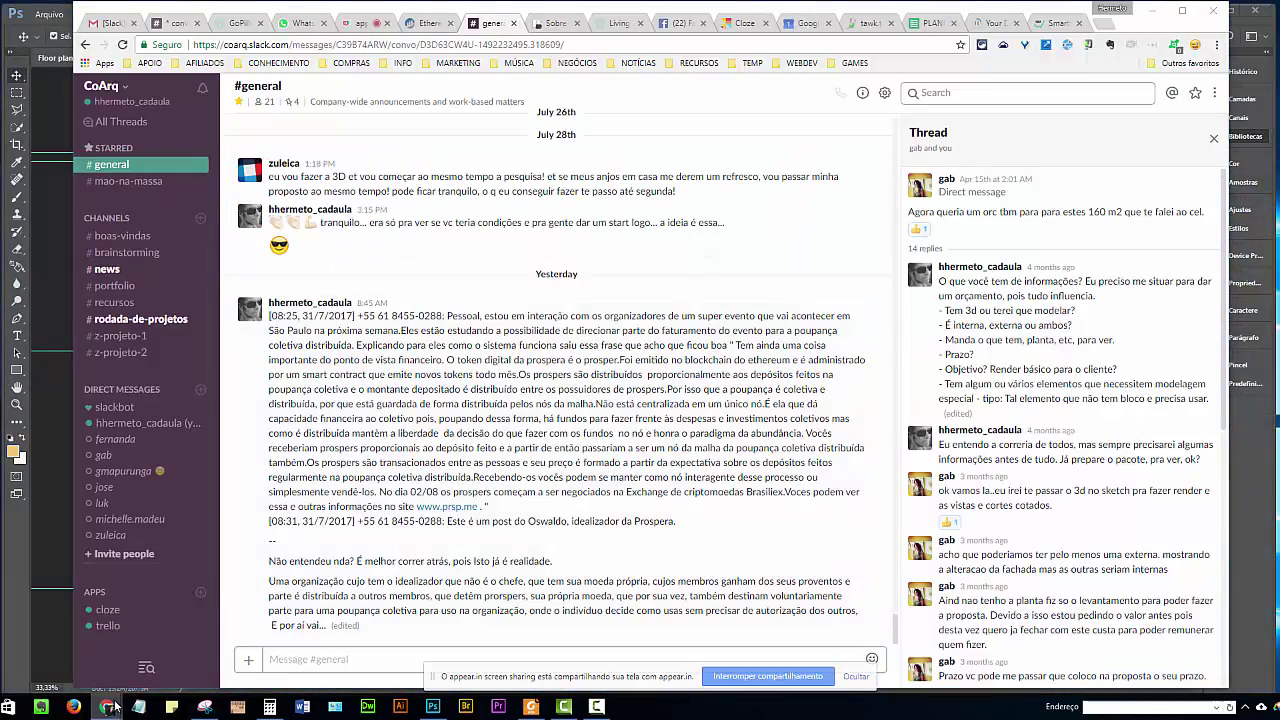
Step: Switch to the GoPillar submission and view its first floor-plan image enlarged
mouse_move(118, 708)
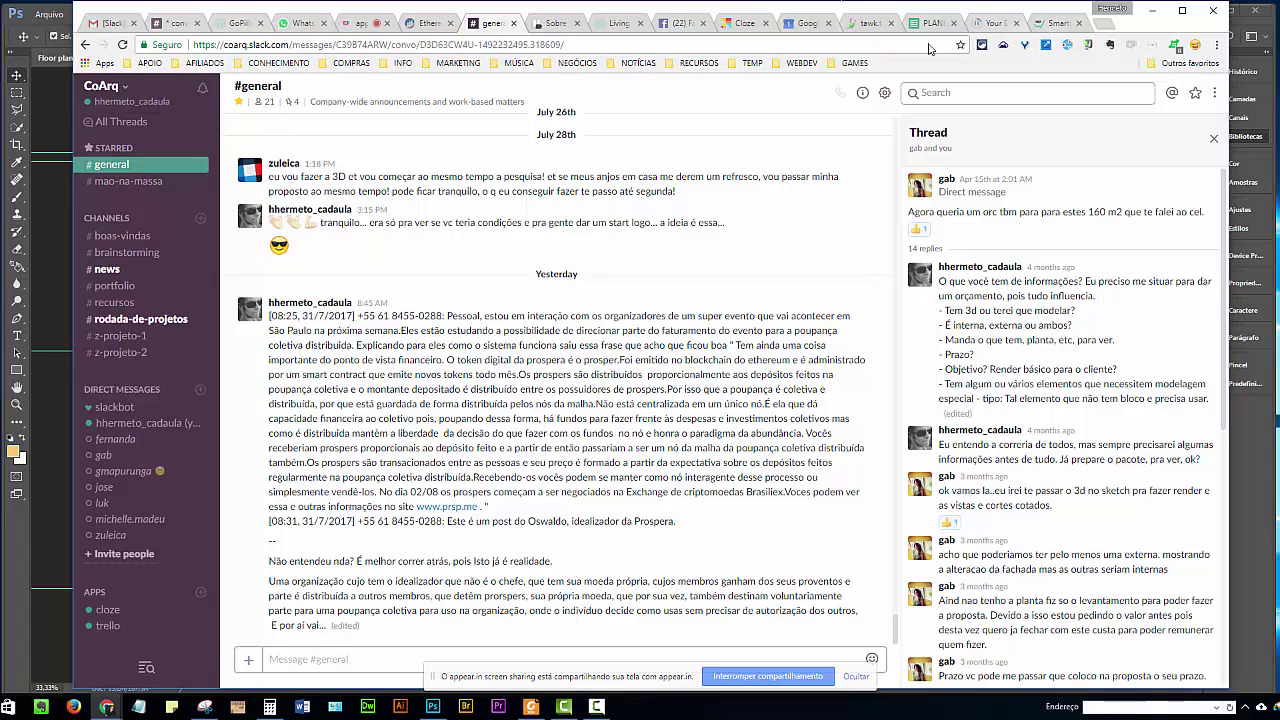
left_click(612, 23)
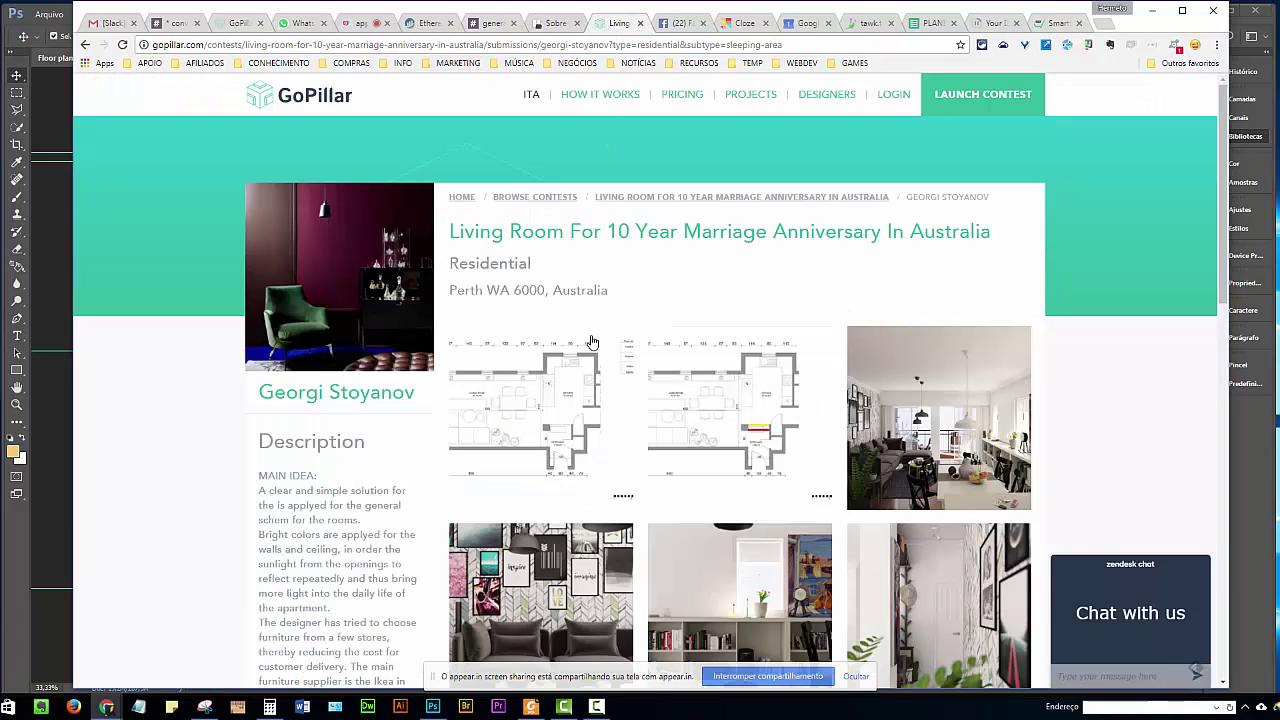
left_click(526, 425)
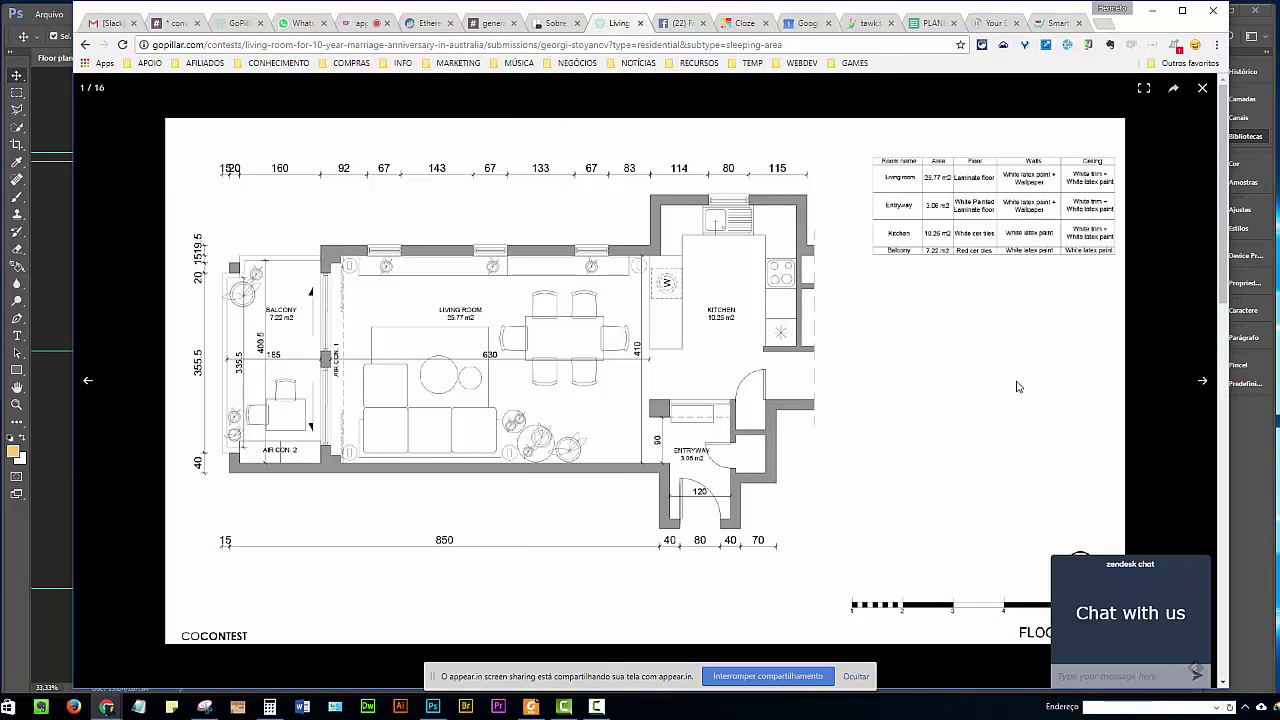
left_click(908, 254)
scroll(908, 254, "down", 2)
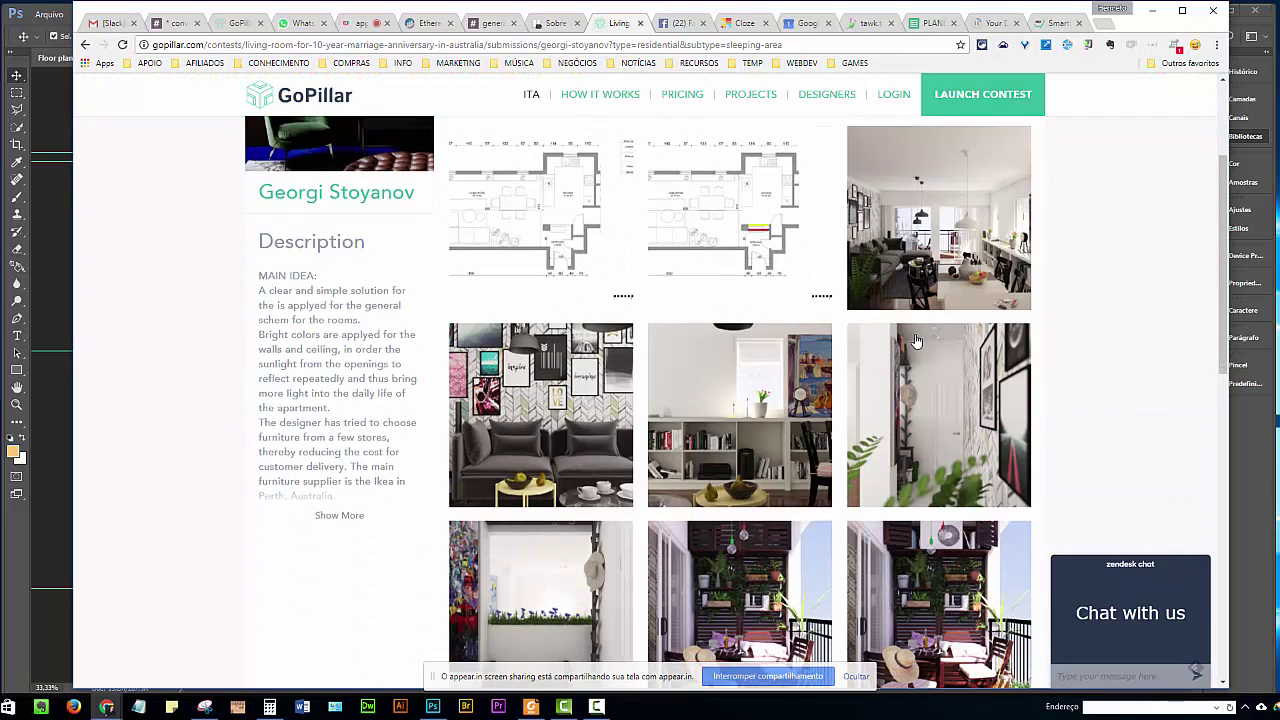
scroll(800, 330, "up", 2)
Step: Page through the second floor plan, living-room render, wall-of-frames and bookshelf images, then scroll the page
left_click(724, 368)
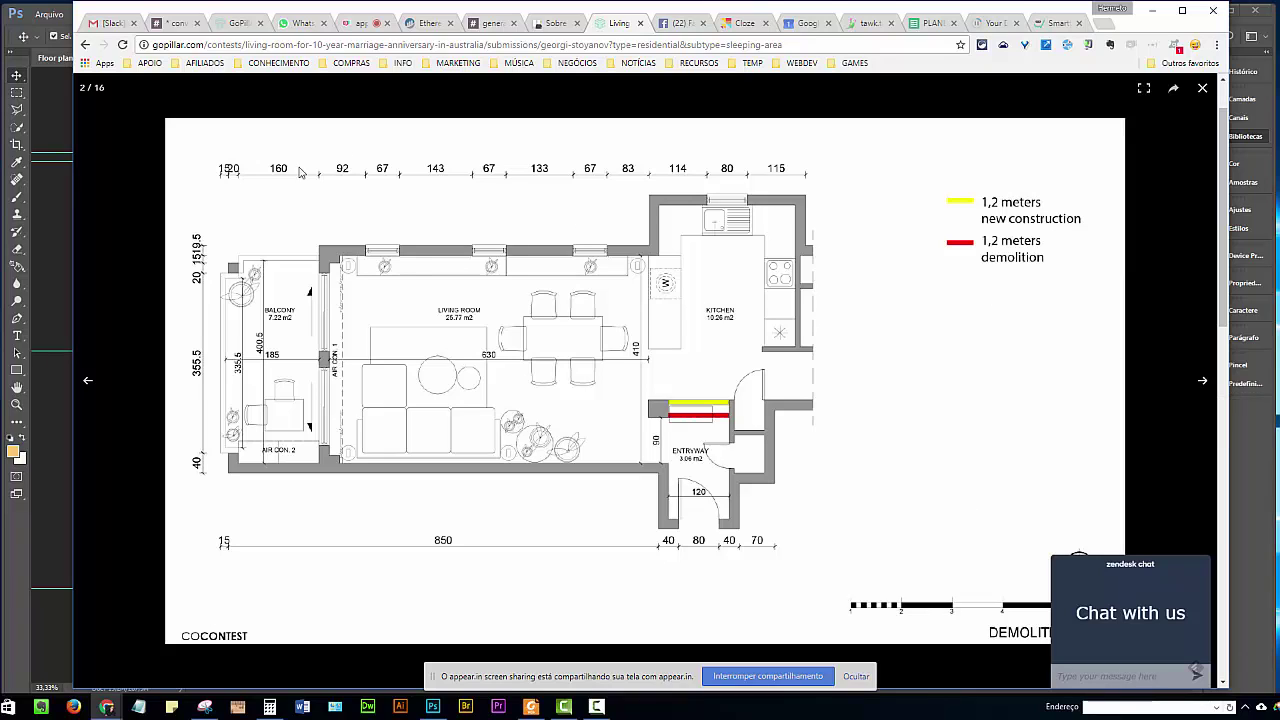
left_click(1203, 385)
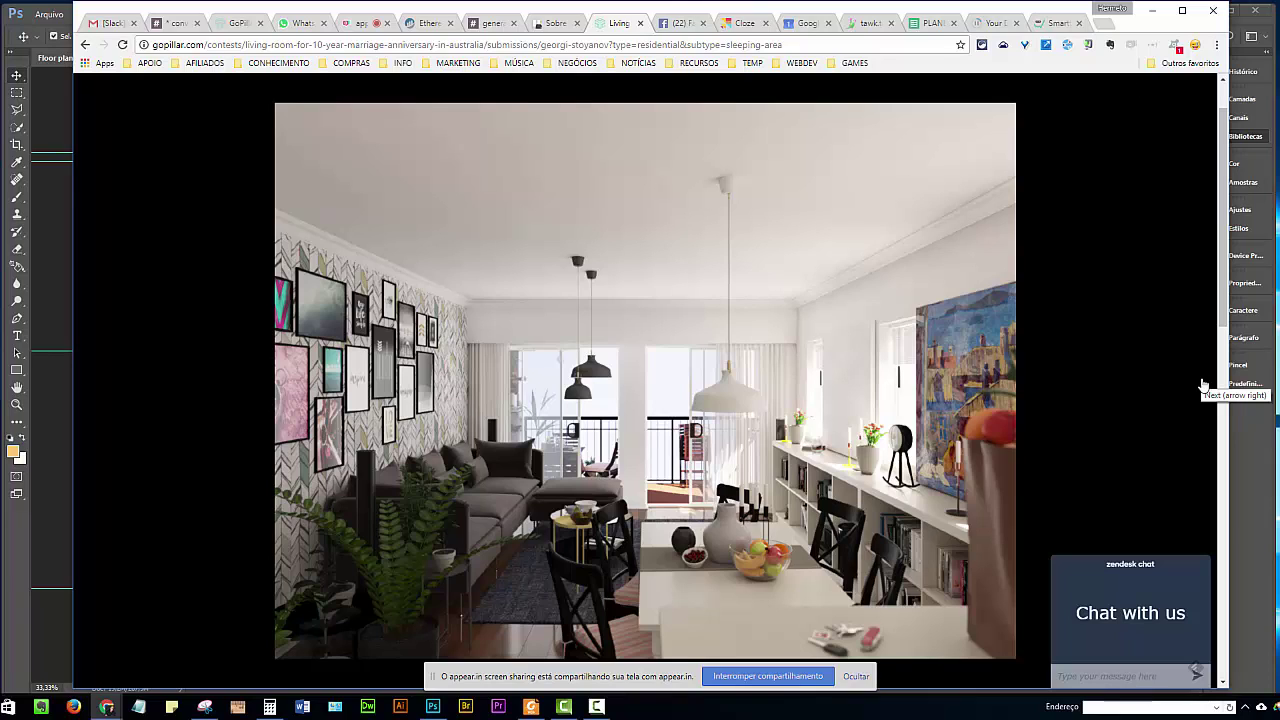
left_click(1204, 385)
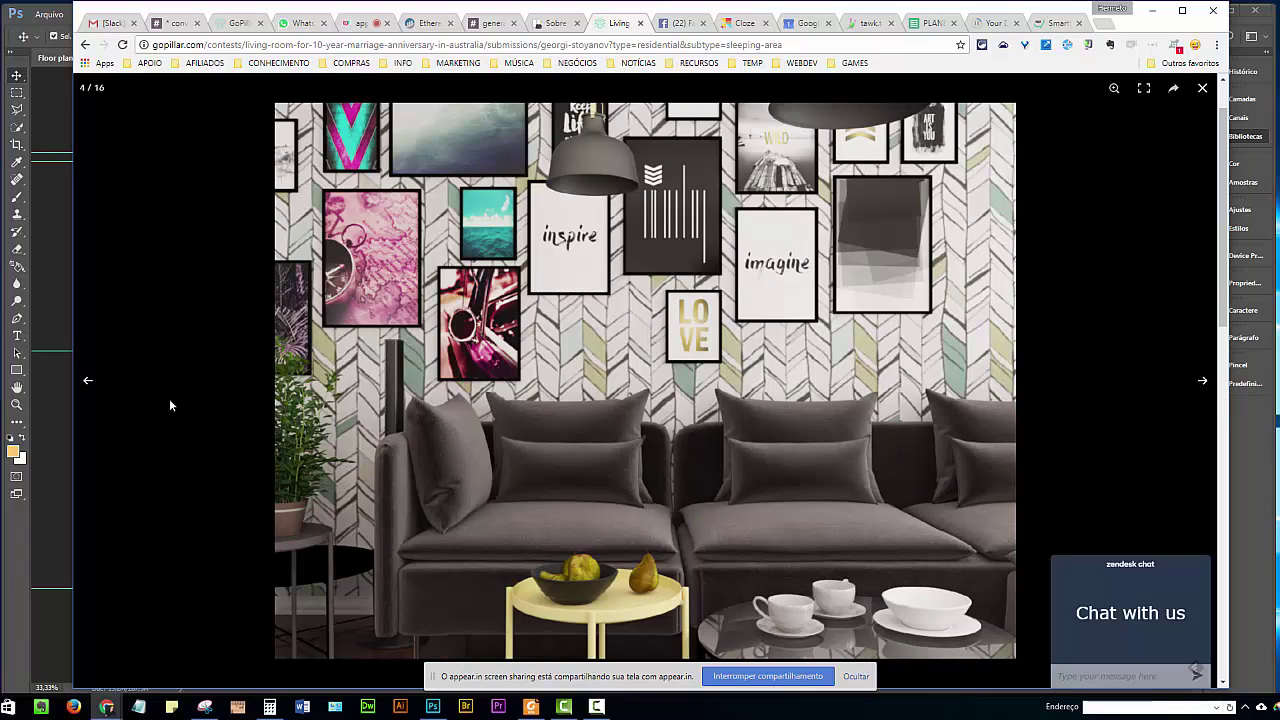
left_click(1204, 387)
left_click(750, 432)
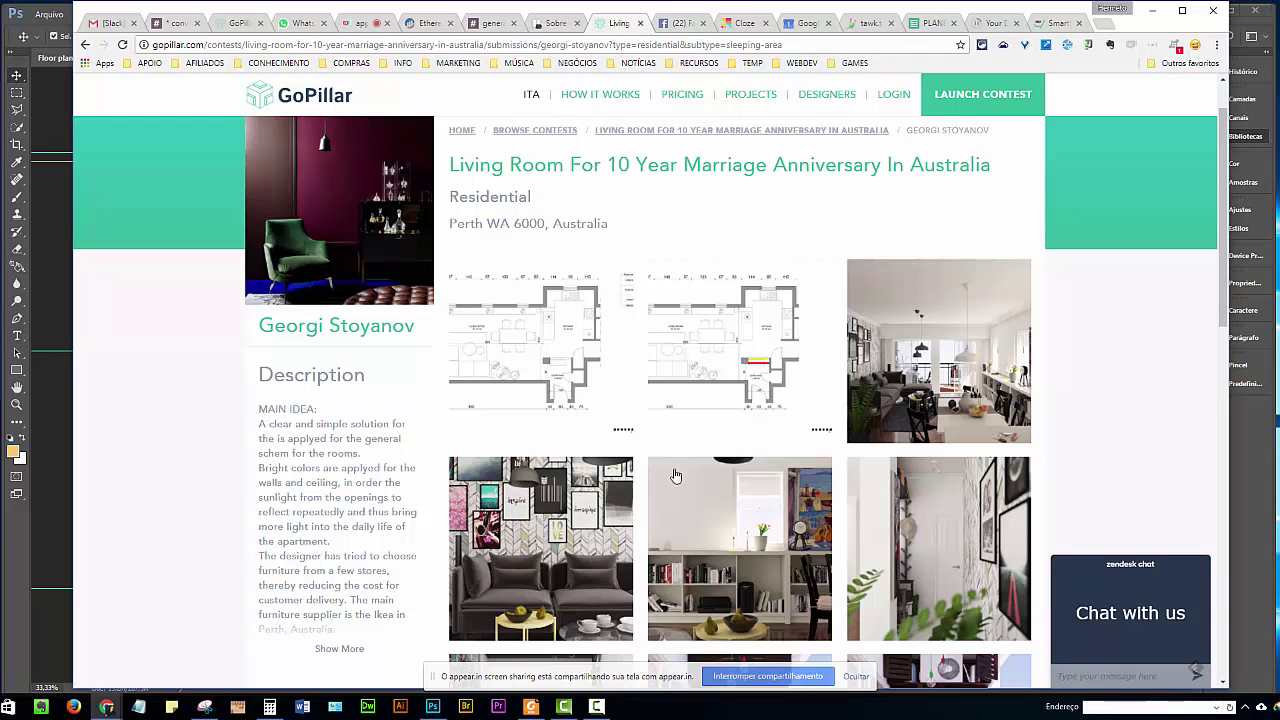
scroll(659, 390, "down", 3)
scroll(600, 390, "down", 1)
scroll(530, 390, "down", 2)
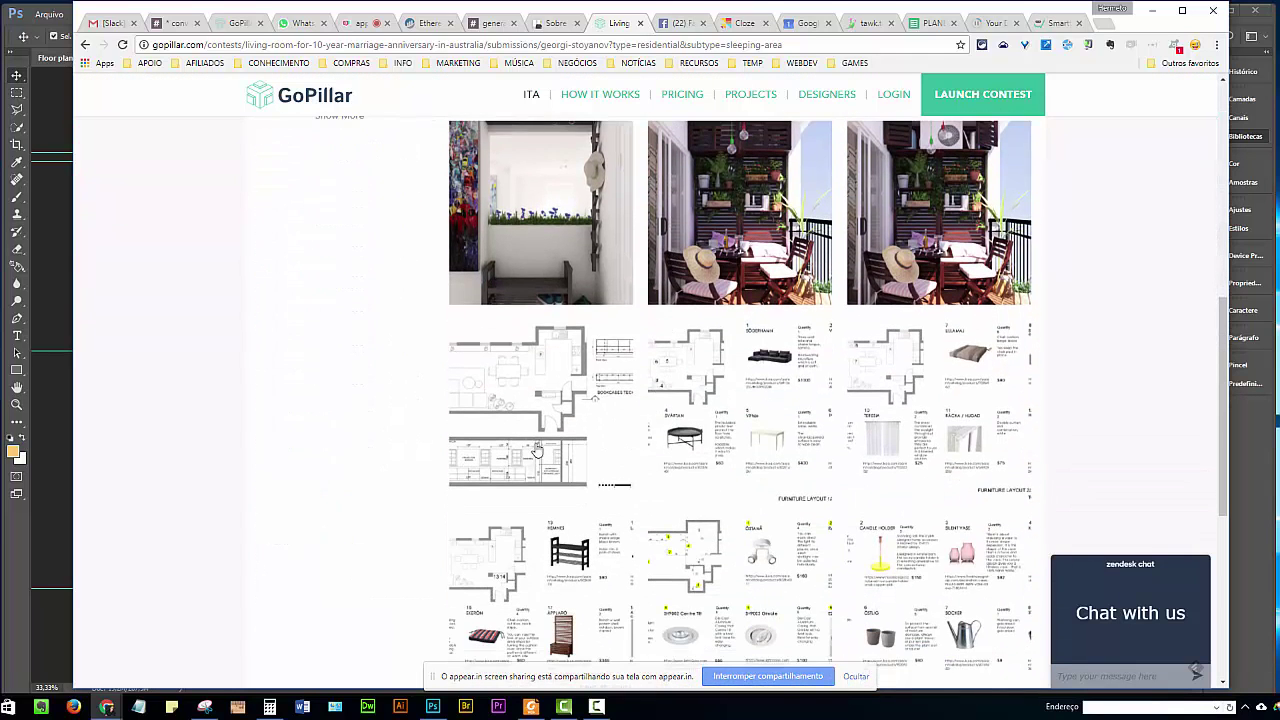
scroll(530, 390, "down", 2)
scroll(525, 400, "up", 2)
scroll(510, 500, "up", 4)
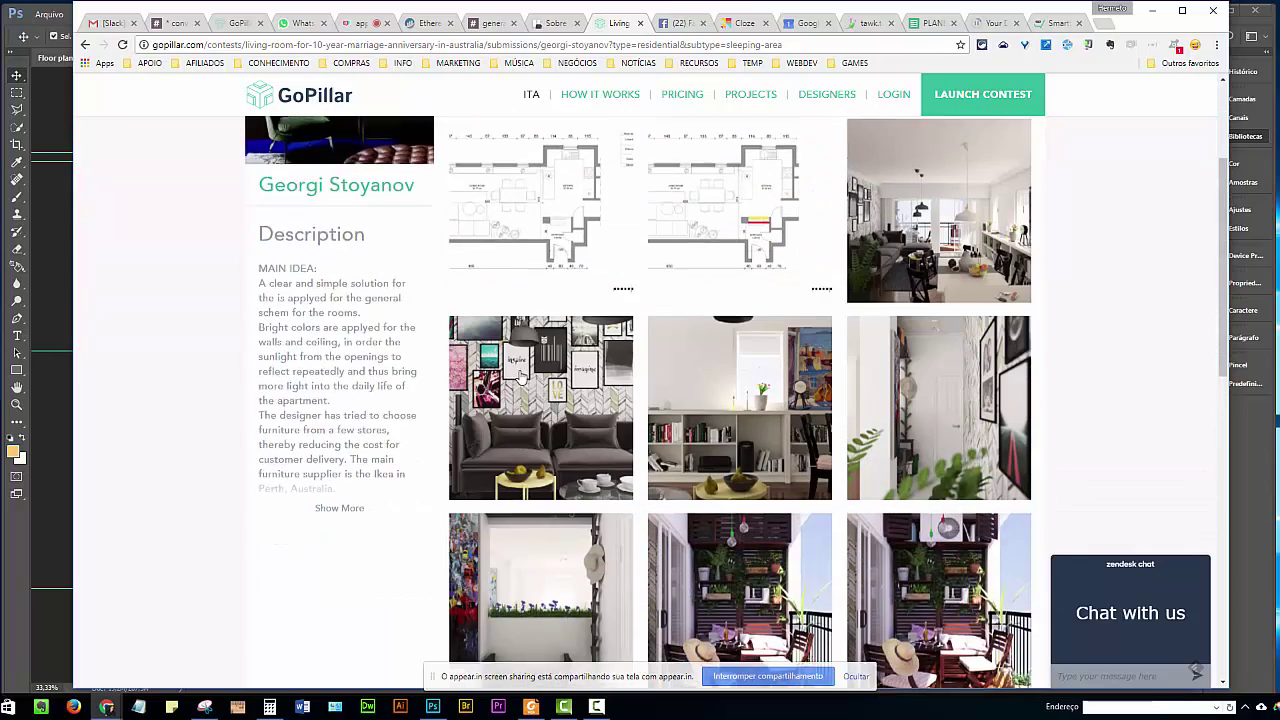
scroll(500, 617, "up", 2)
Step: Bring Foxit Reader forward and scroll REquirements.pdf up from the lights scheme toward earlier pages
left_click(531, 706)
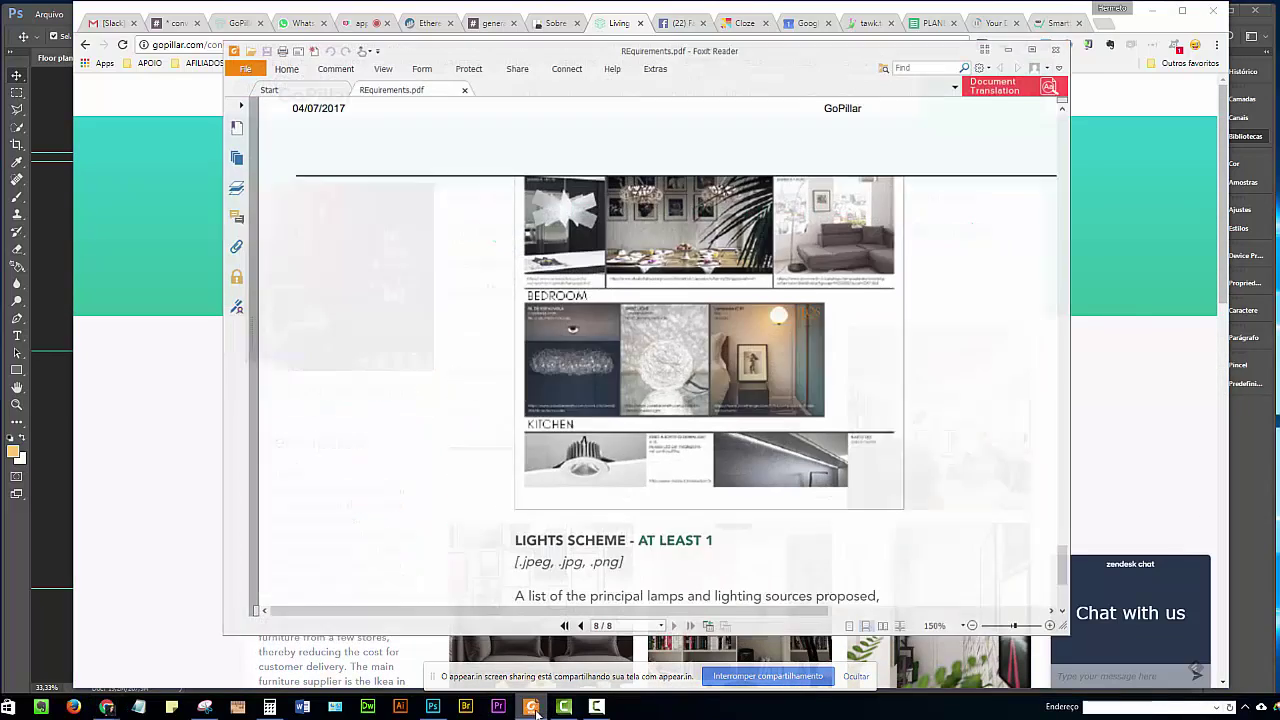
scroll(689, 307, "up", 3)
scroll(689, 307, "up", 4)
scroll(698, 318, "up", 3)
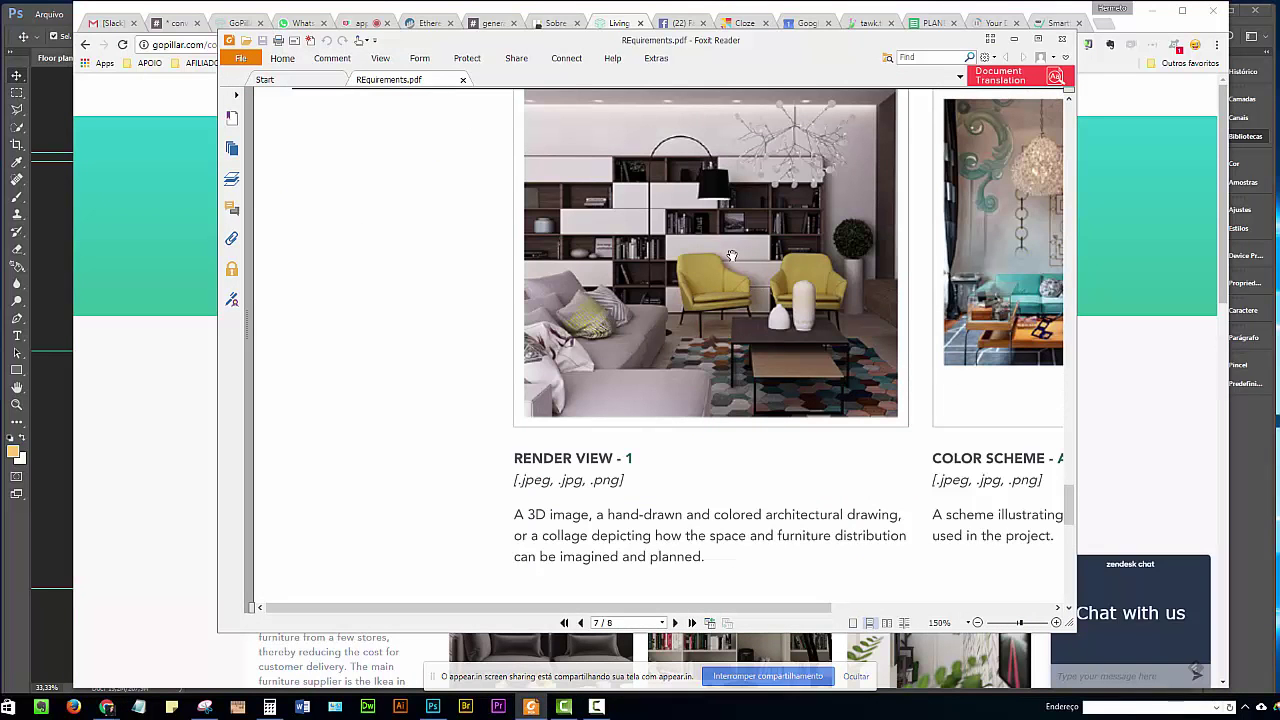
scroll(721, 337, "up", 1)
scroll(700, 345, "up", 2)
scroll(670, 360, "up", 1)
scroll(650, 370, "up", 1)
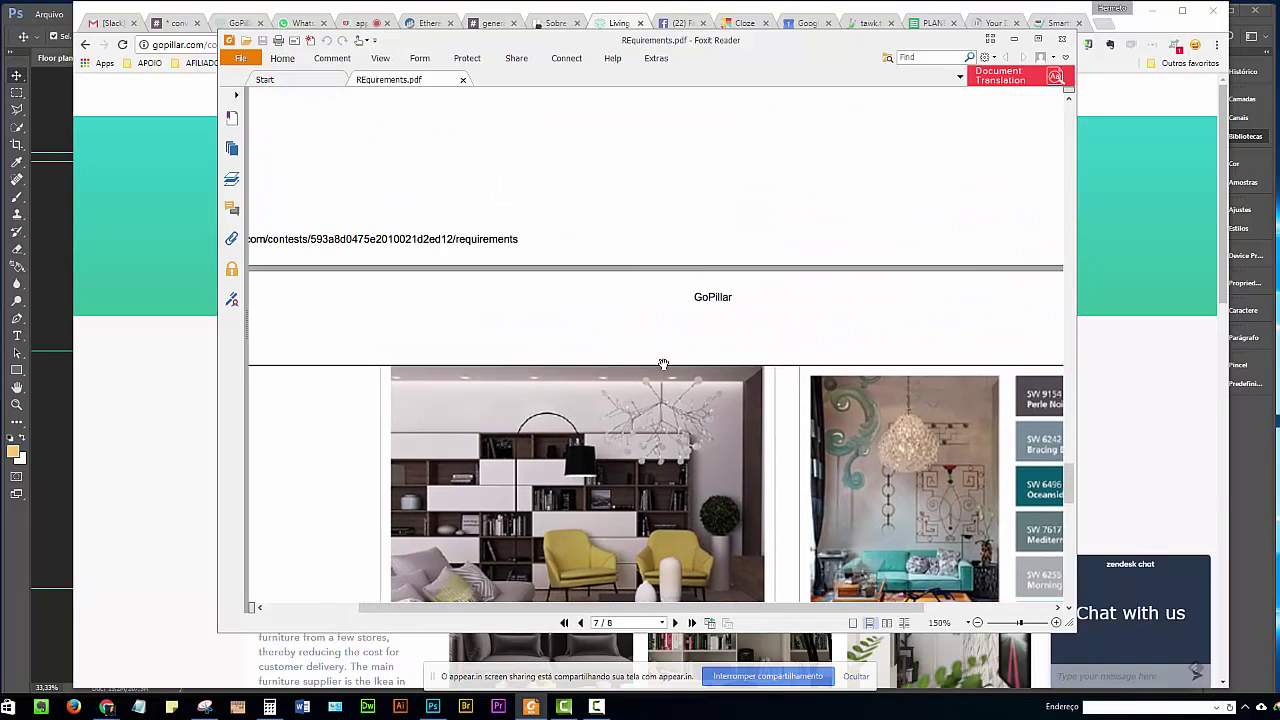
scroll(616, 381, "up", 2)
scroll(600, 330, "up", 3)
scroll(570, 390, "up", 3)
scroll(545, 430, "up", 1)
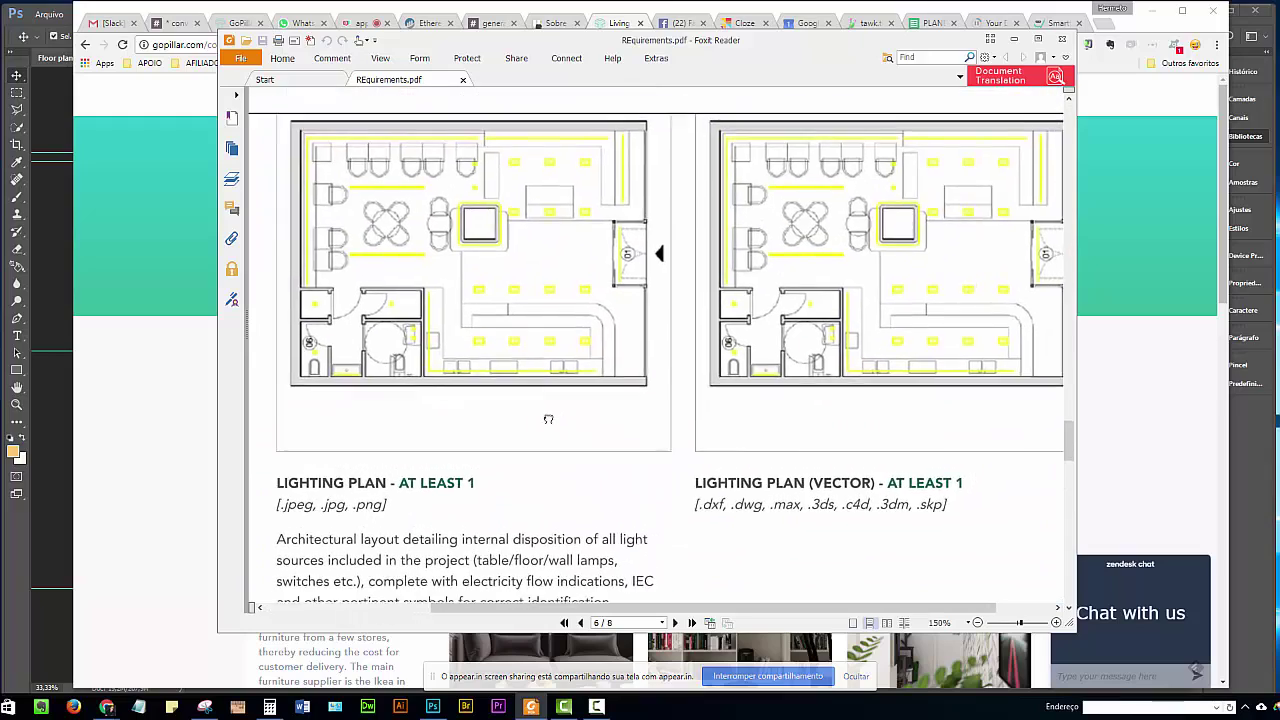
scroll(541, 440, "up", 1)
scroll(534, 252, "up", 1)
scroll(398, 366, "up", 1)
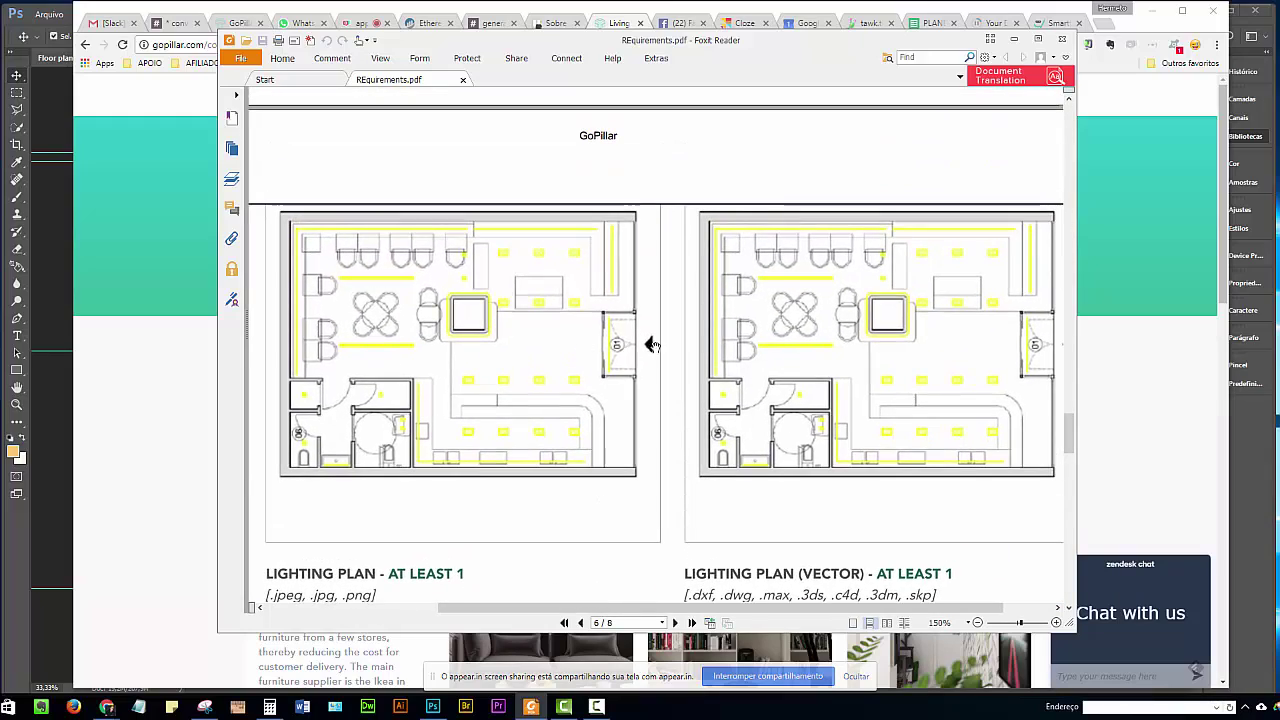
scroll(674, 348, "up", 1)
scroll(674, 350, "up", 1)
Step: Settle the view on page 5's 'CEILING/FALSE-CEILING PLAN - AT LEAST 1' drawings
scroll(672, 370, "down", 3)
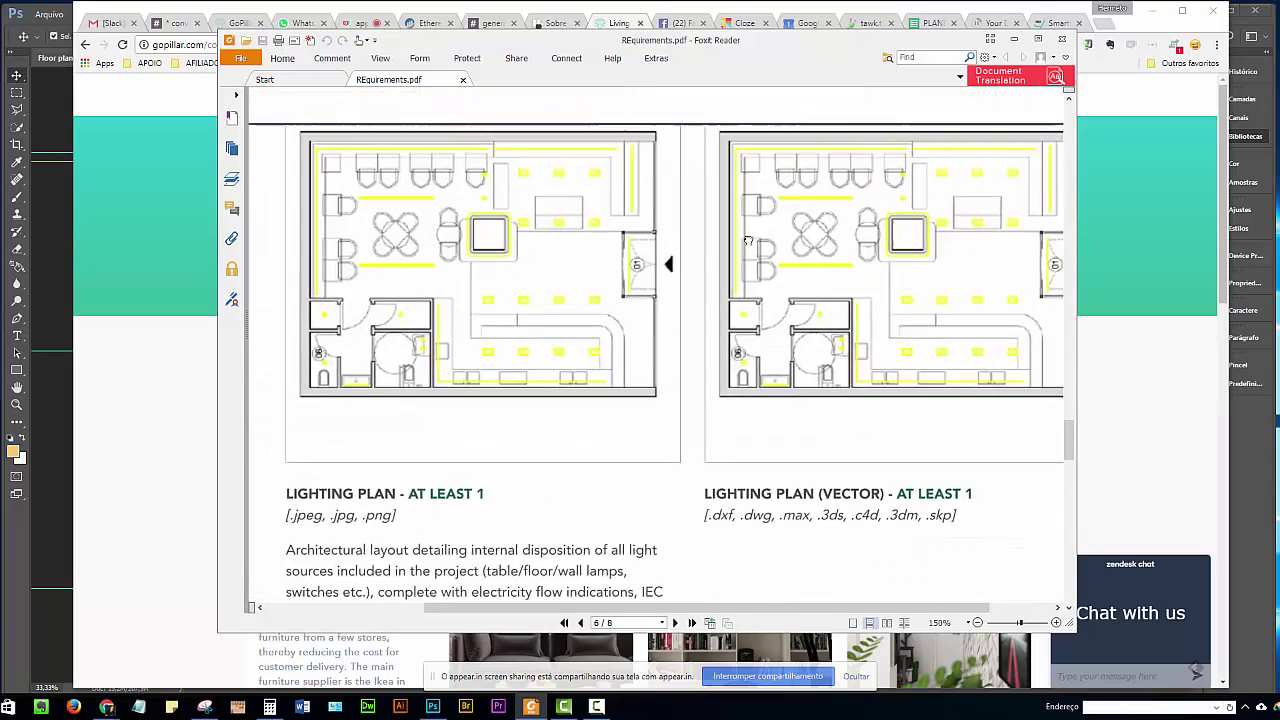
scroll(667, 405, "up", 2)
scroll(667, 411, "up", 1)
scroll(560, 300, "up", 3)
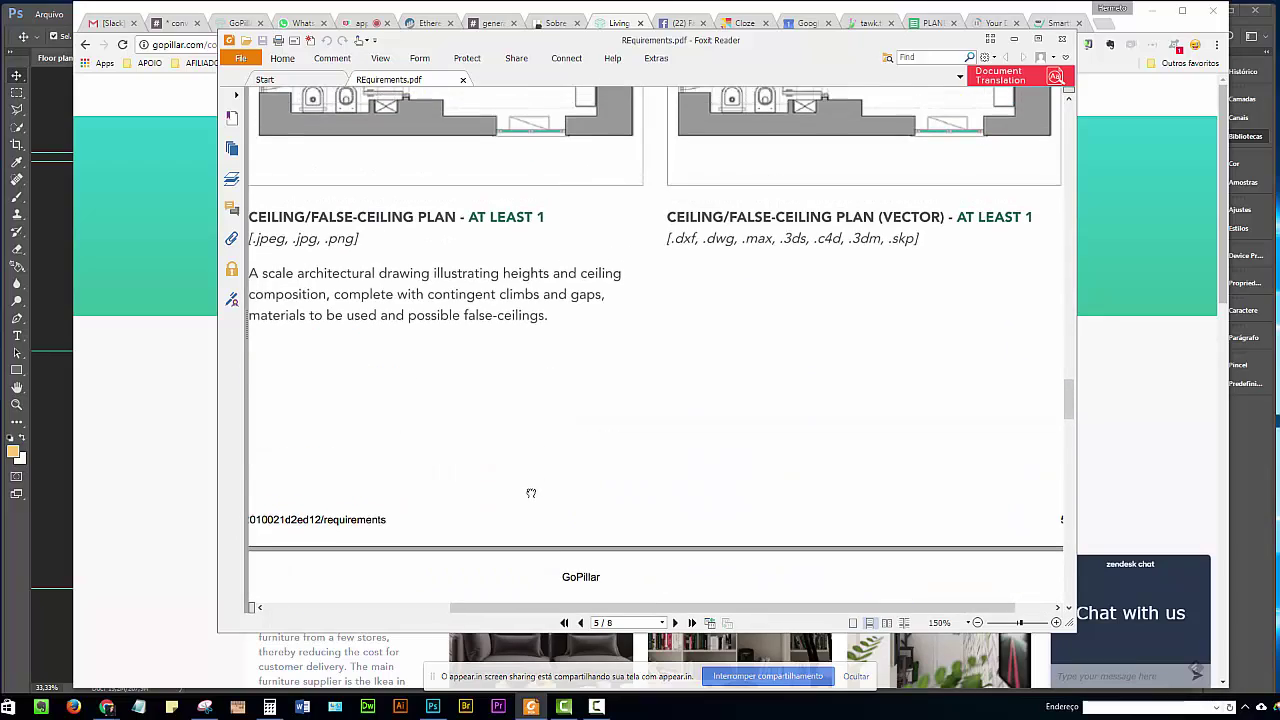
scroll(620, 317, "up", 1)
scroll(620, 317, "up", 3)
scroll(633, 255, "up", 2)
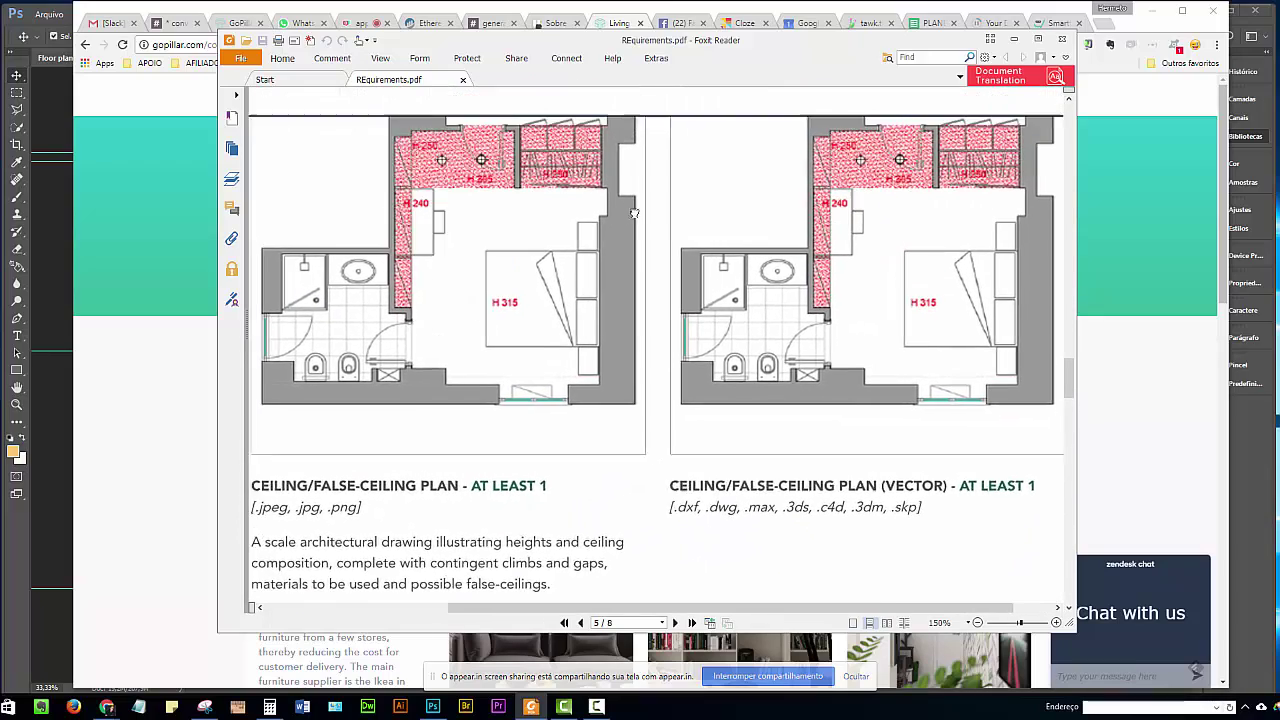
scroll(633, 255, "up", 1)
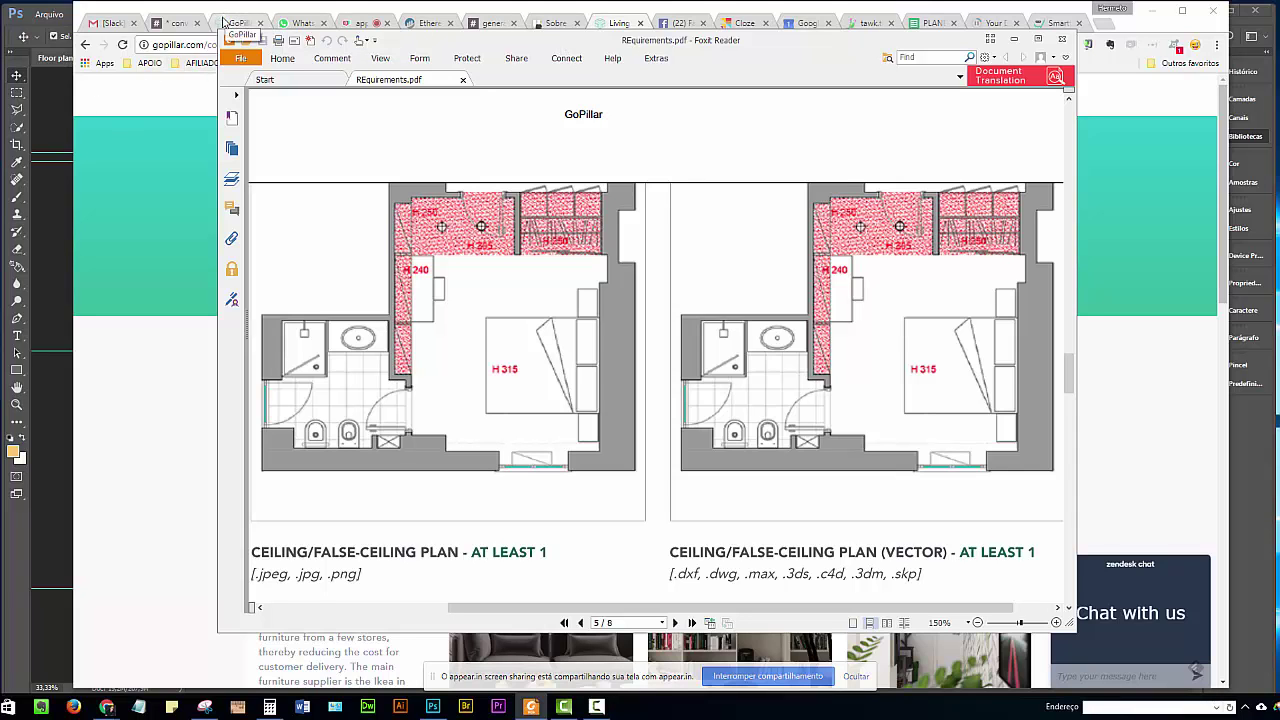
scroll(580, 235, "up", 2)
scroll(576, 244, "down", 2)
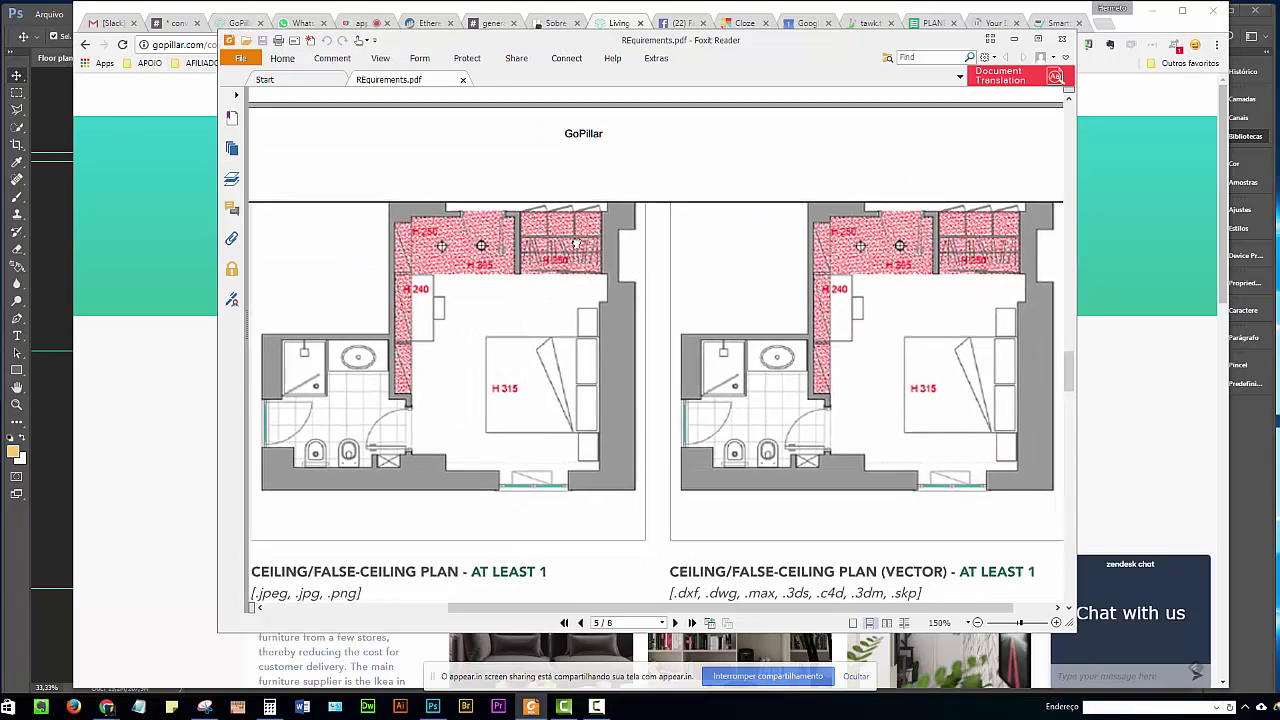
left_click_drag(576, 244, 568, 229)
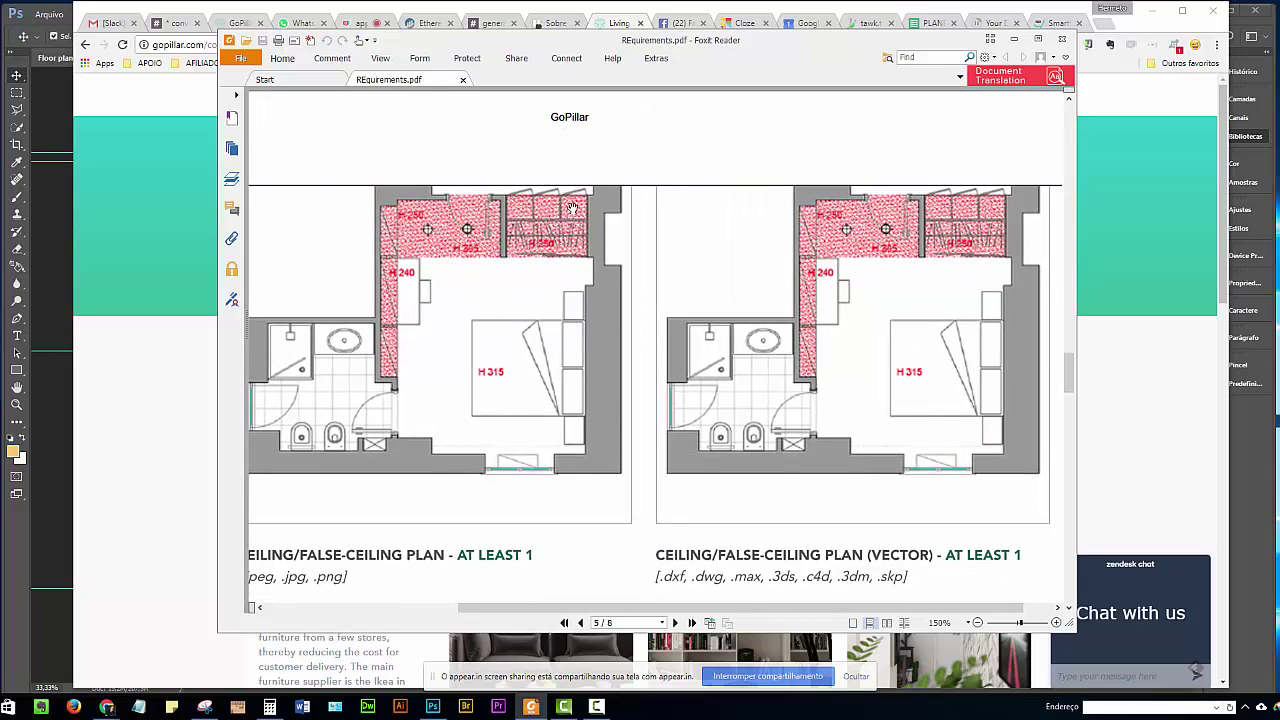
scroll(575, 207, "down", 1)
scroll(586, 205, "up", 1)
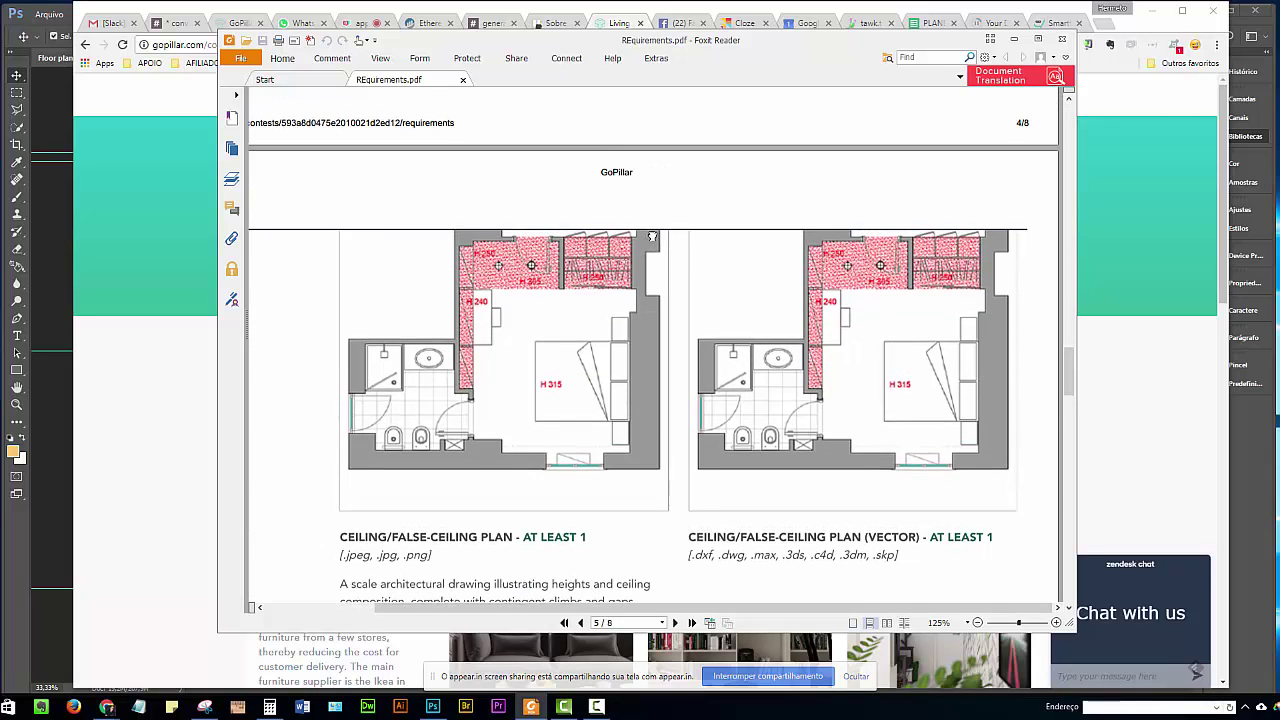
left_click_drag(651, 237, 650, 260)
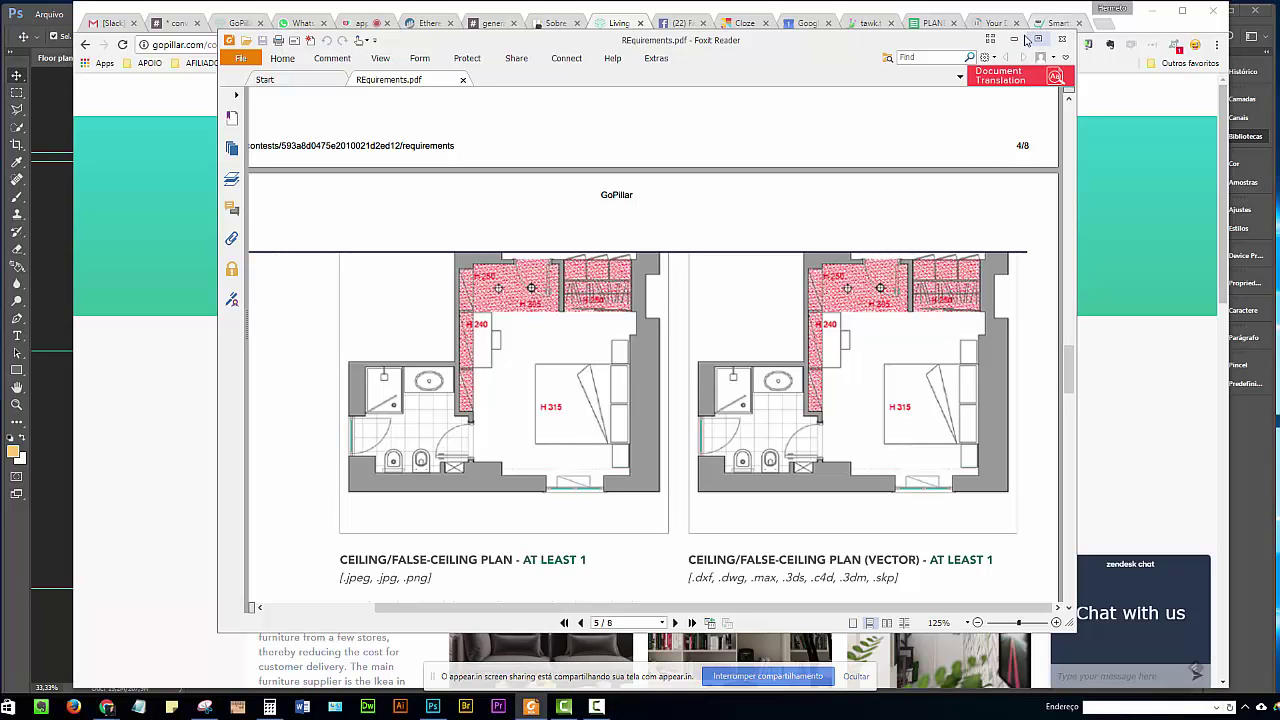
Step: Minimize Foxit Reader to show the GoPillar living-room anniversary submission again
left_click(1014, 38)
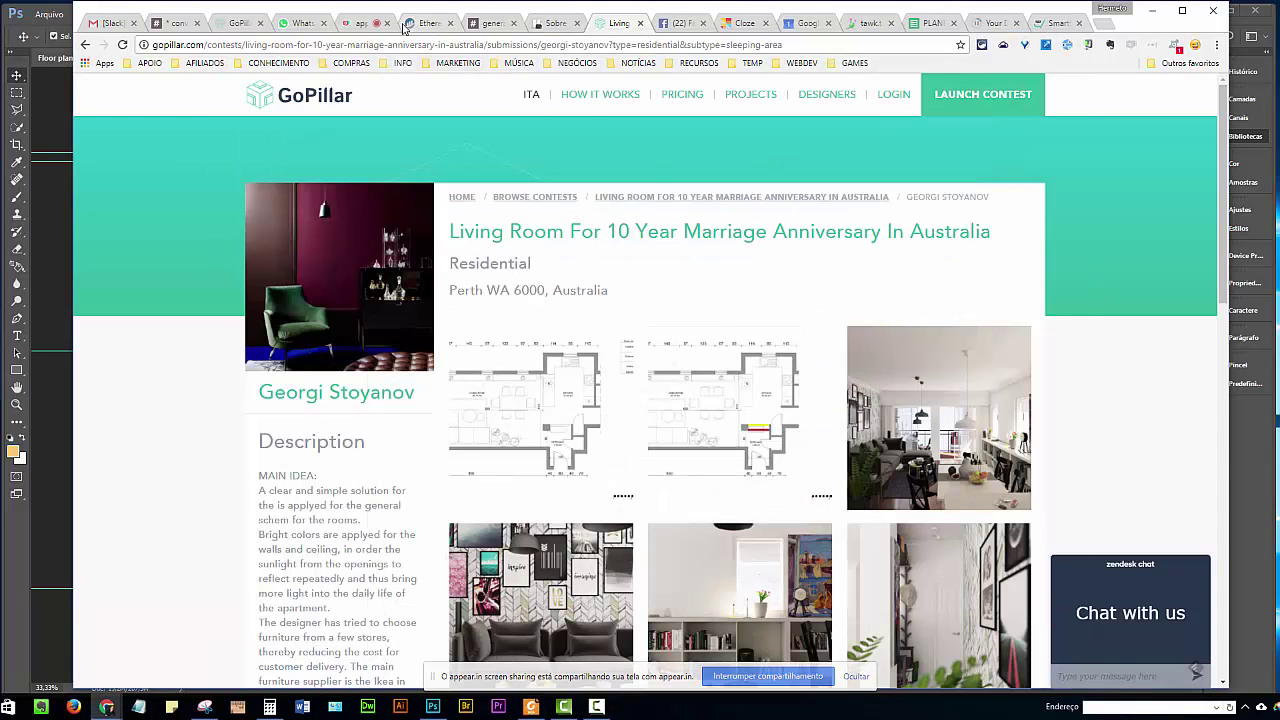
Step: Switch to the appear.in/coarq call tab and stop sharing the screen
left_click(365, 23)
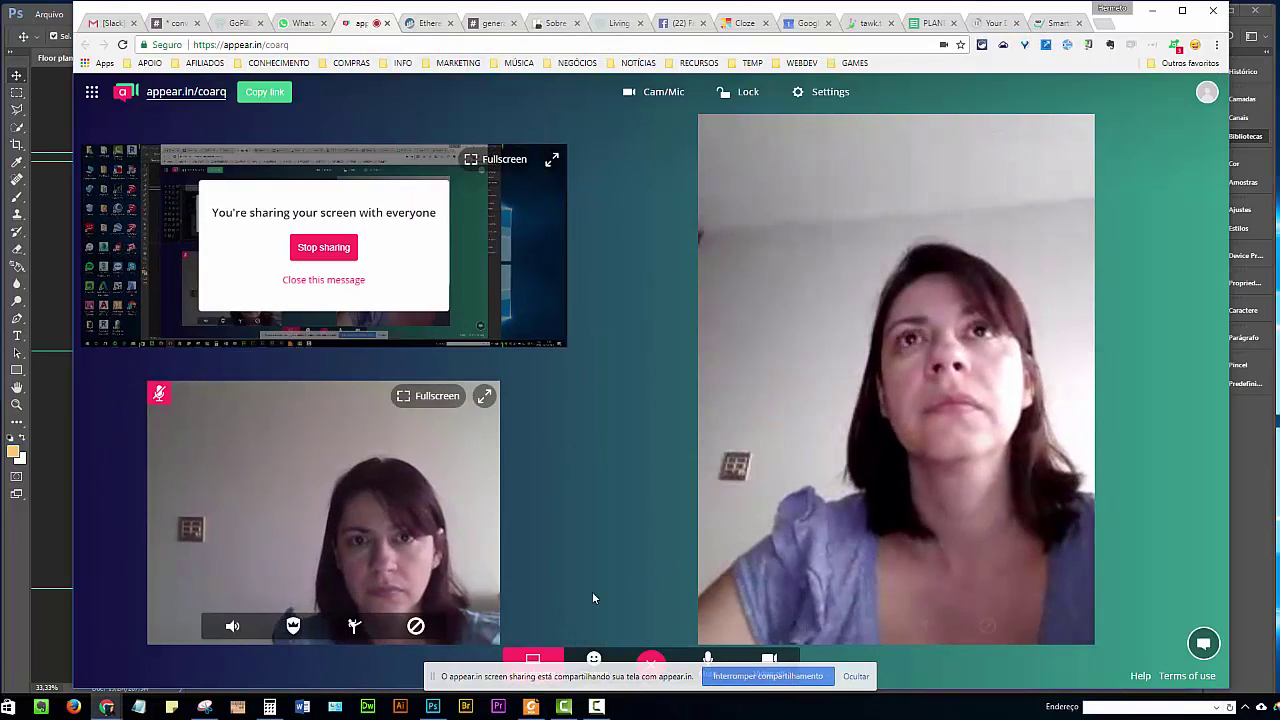
left_click(533, 656)
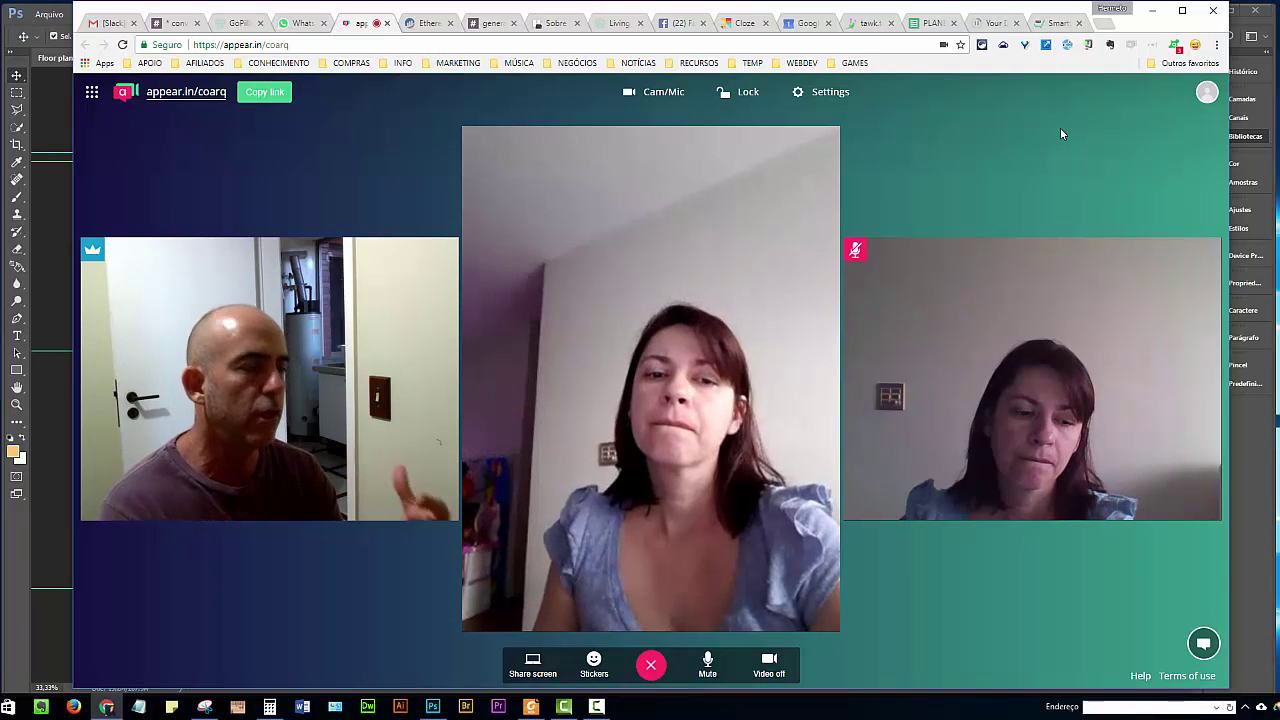
Step: Close the contest negotiations card and open the Rodada de projetos board from the boards overview
left_click(553, 22)
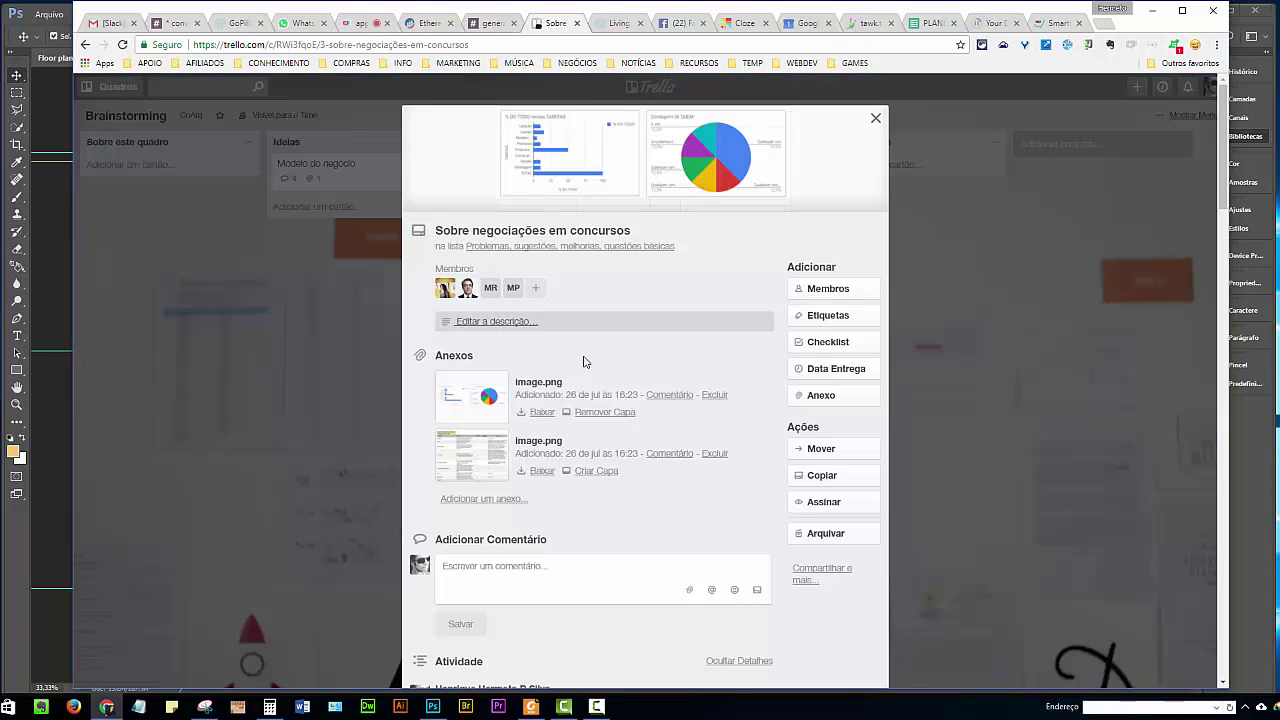
left_click(877, 118)
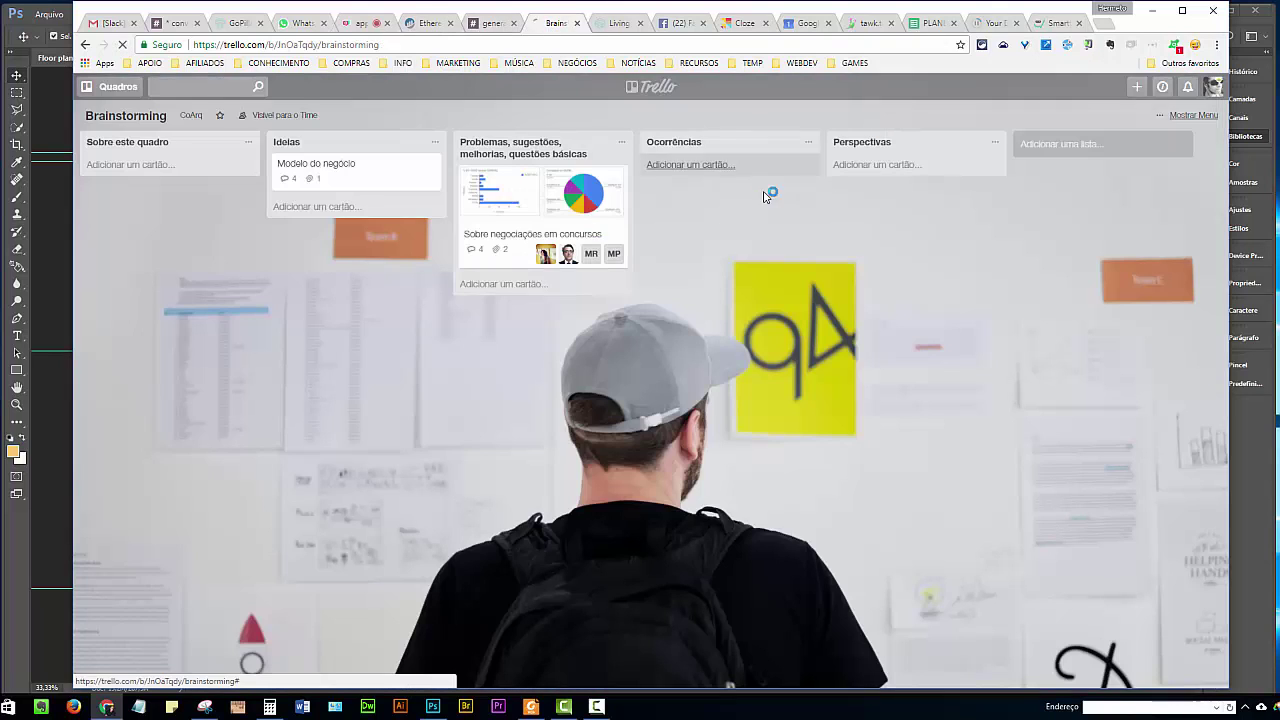
left_click(654, 89)
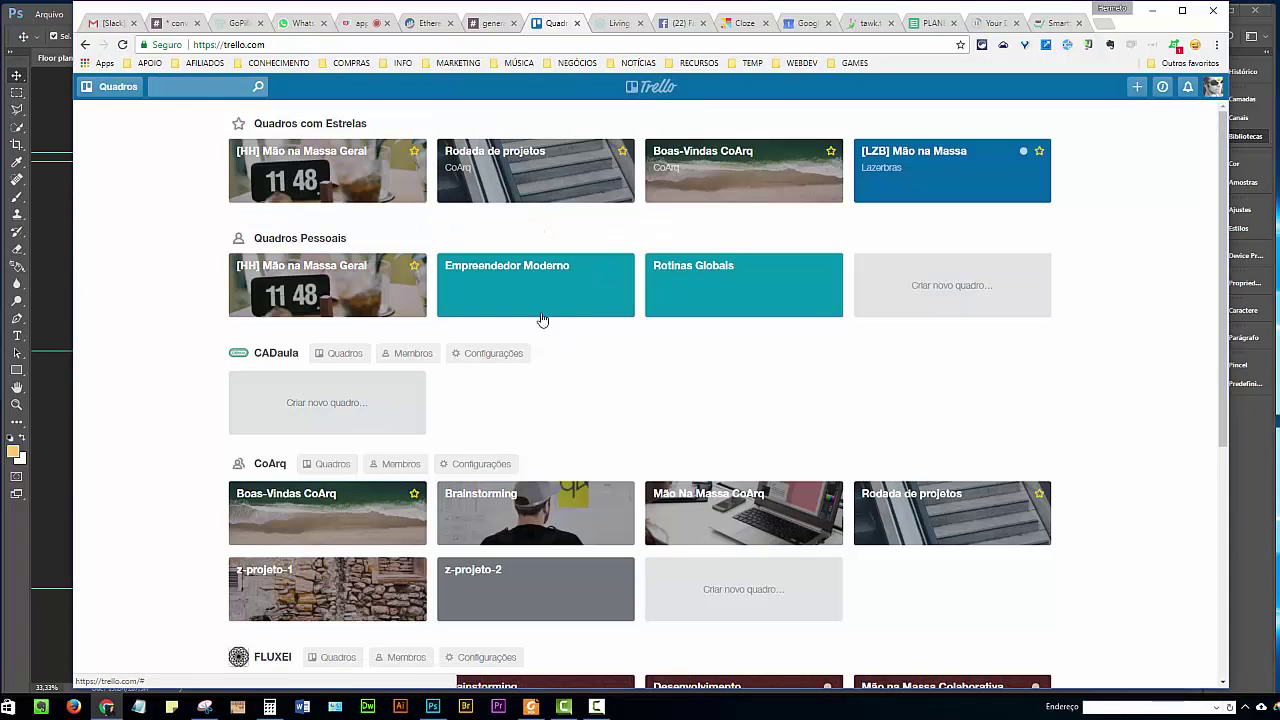
left_click(935, 515)
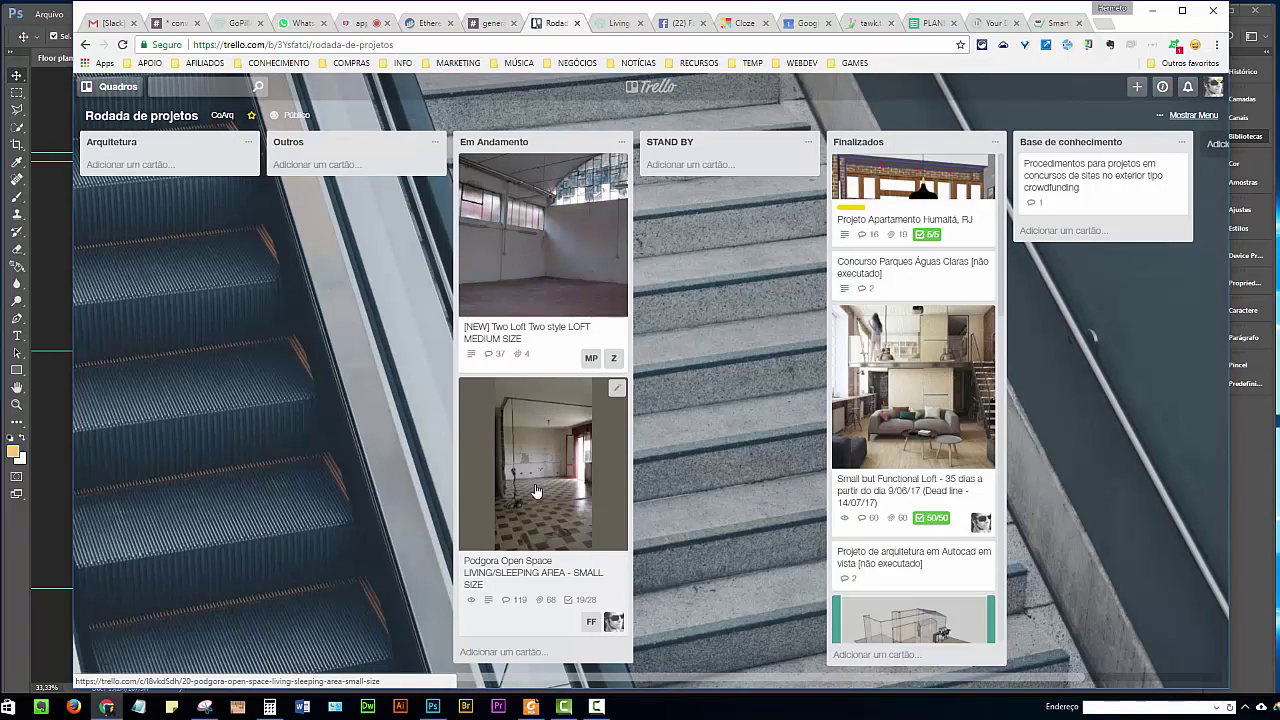
Step: Read the Podgora Open Space card's brief, then switch to GoPillar's applied contests
left_click(535, 490)
scroll(706, 188, "down", 3)
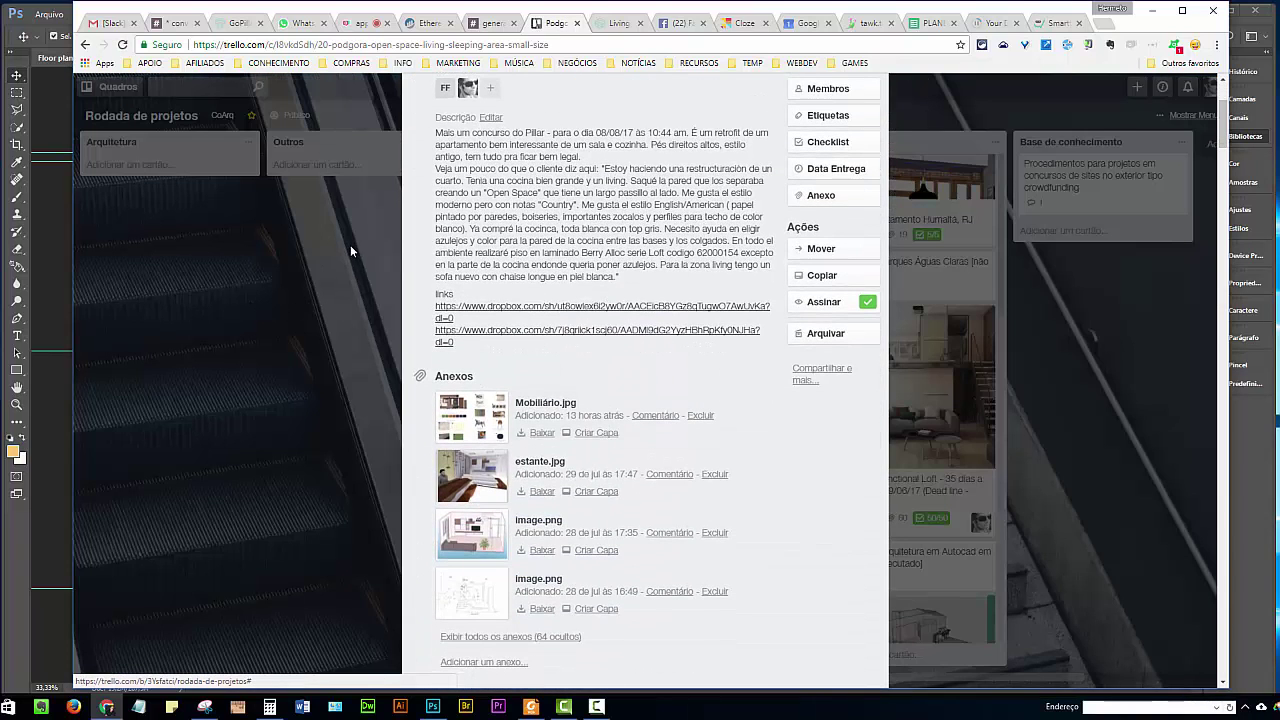
left_click(334, 266)
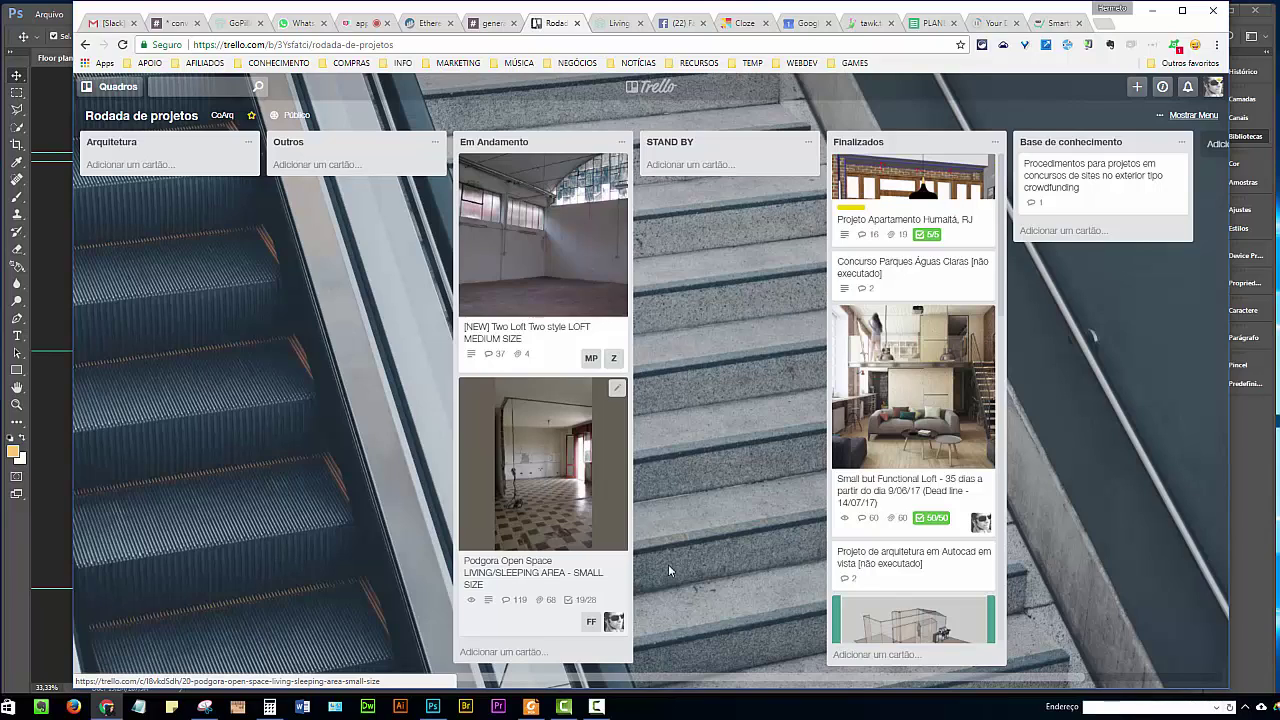
left_click(242, 27)
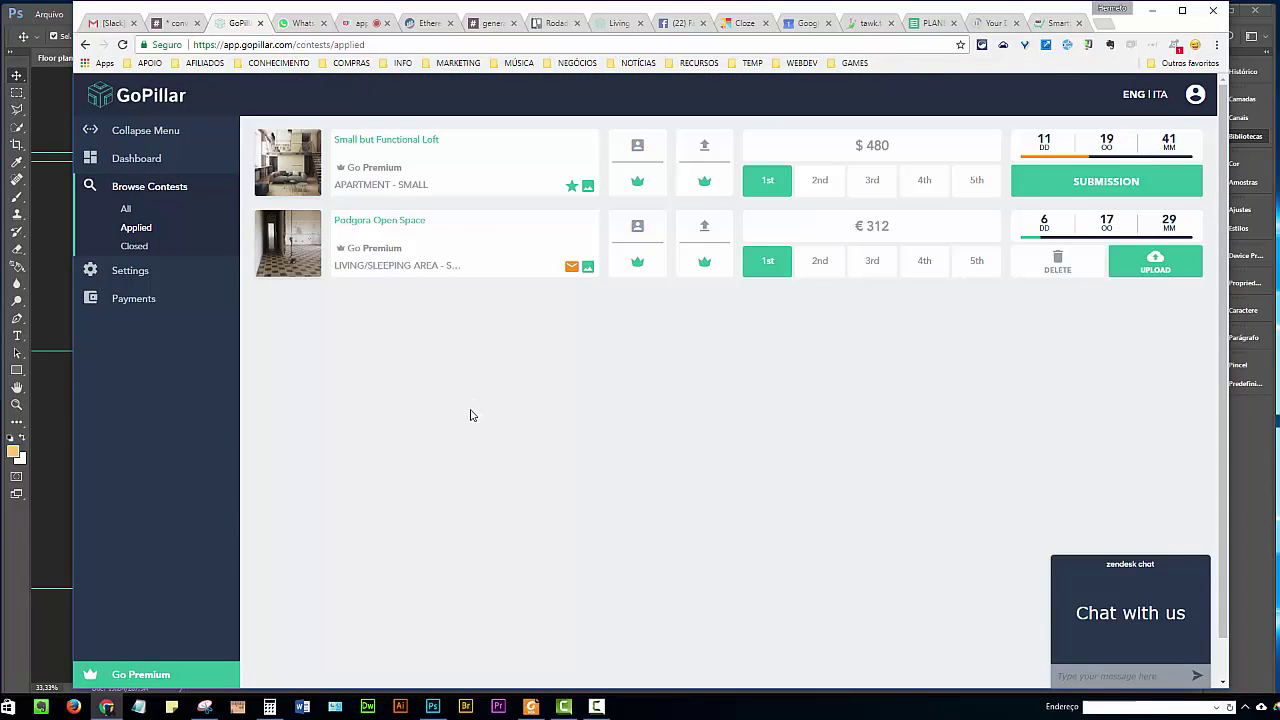
Step: Show All contests under Browse Contests and scroll back to the top of the list
left_click(127, 212)
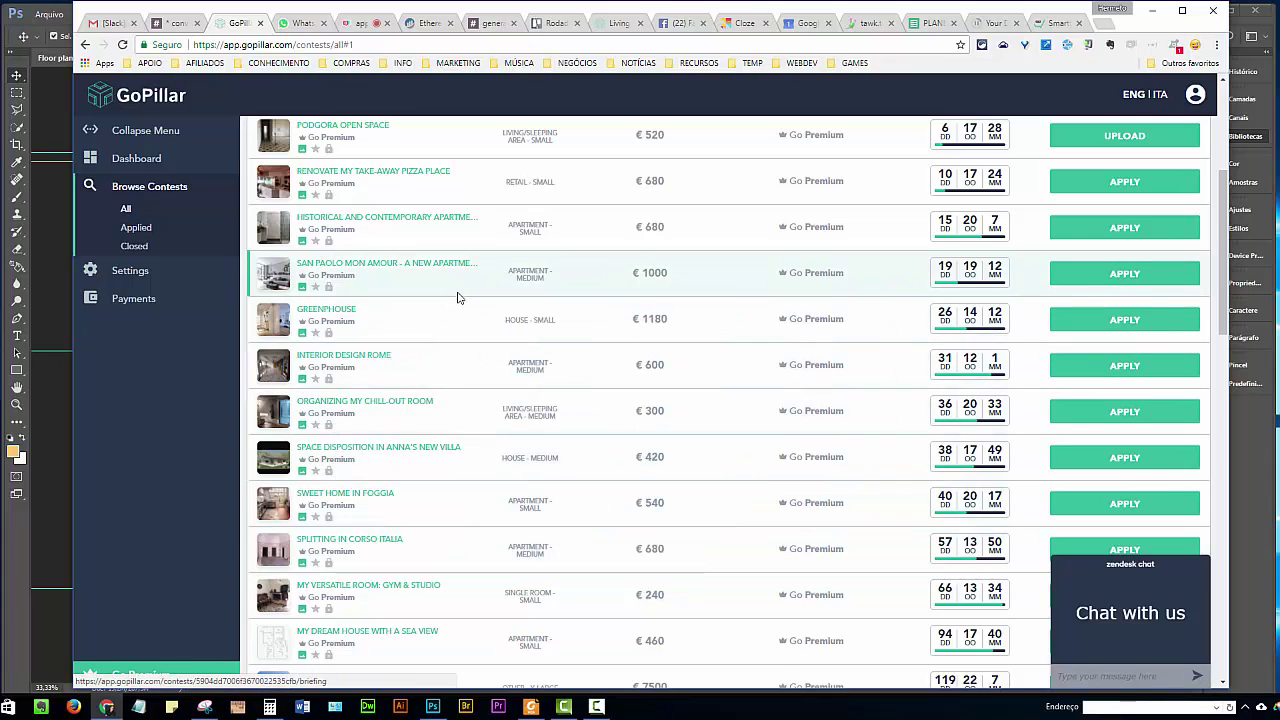
scroll(465, 343, "up", 1)
scroll(468, 355, "up", 1)
scroll(475, 378, "up", 2)
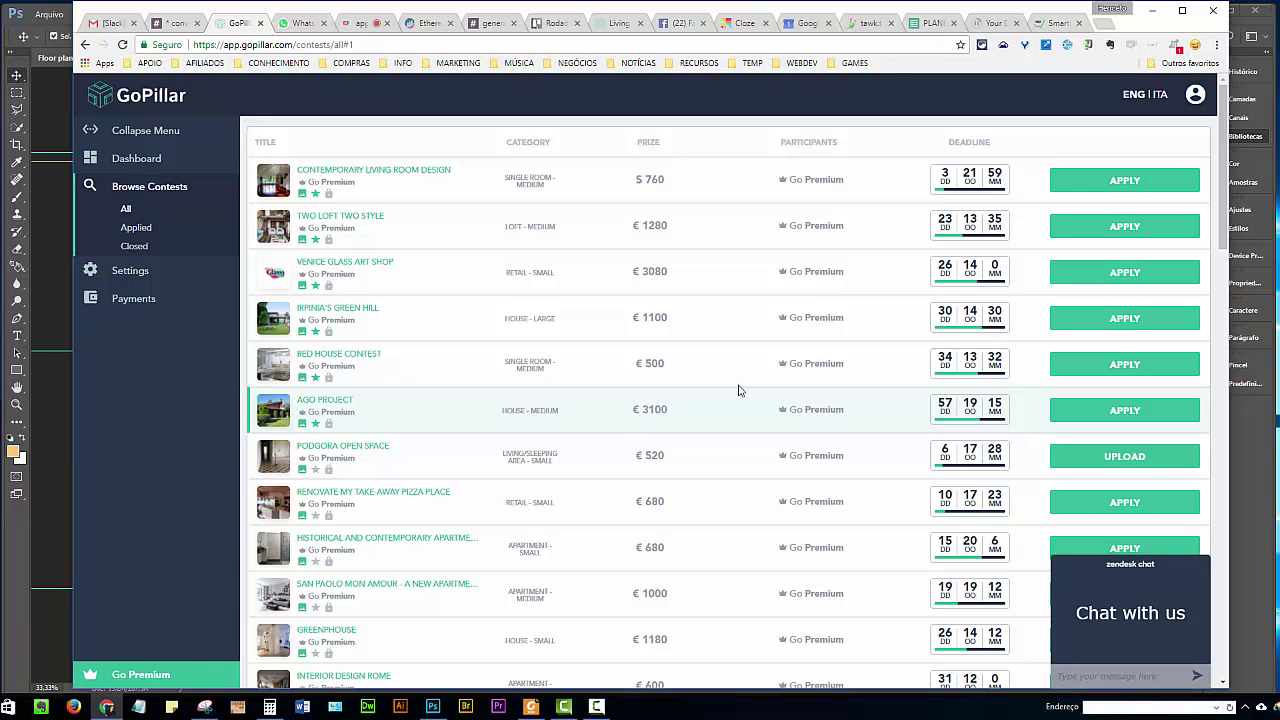
Step: Read the template comments on the [NEW] Two Loft Two style card, then return to GoPillar
left_click(557, 20)
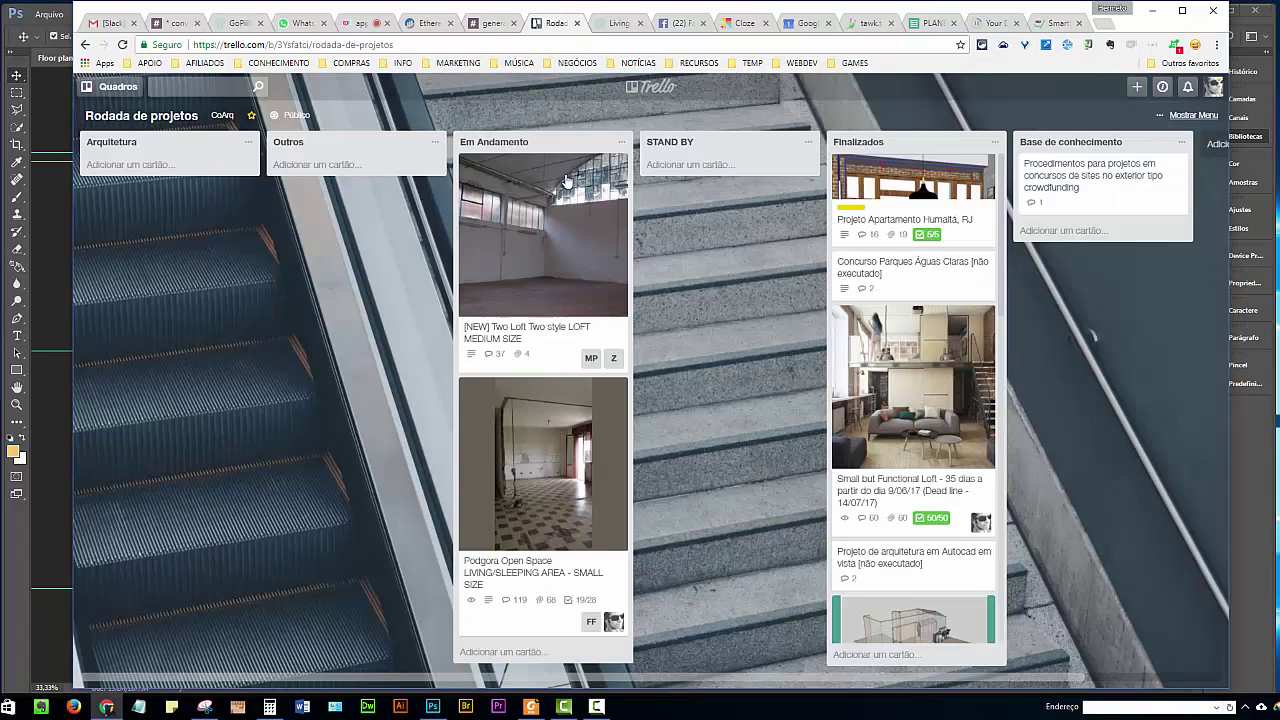
left_click(525, 218)
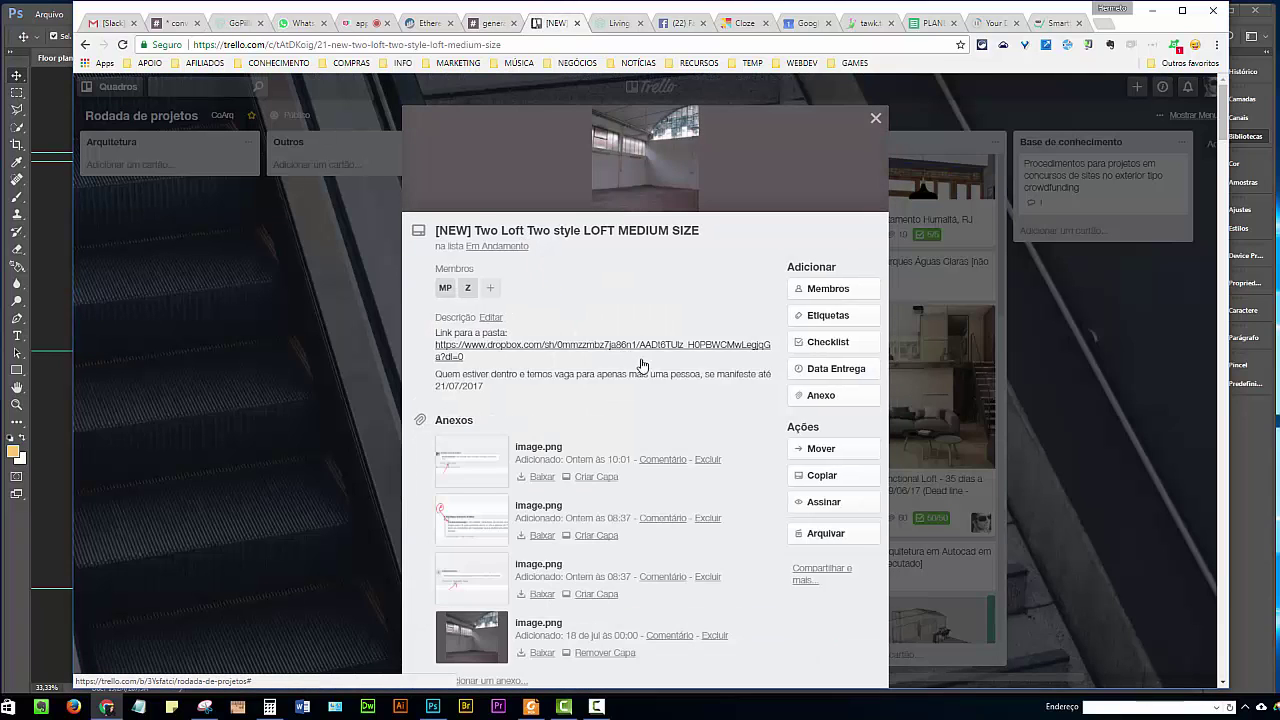
scroll(600, 335, "down", 2)
scroll(649, 349, "down", 4)
scroll(655, 330, "down", 3)
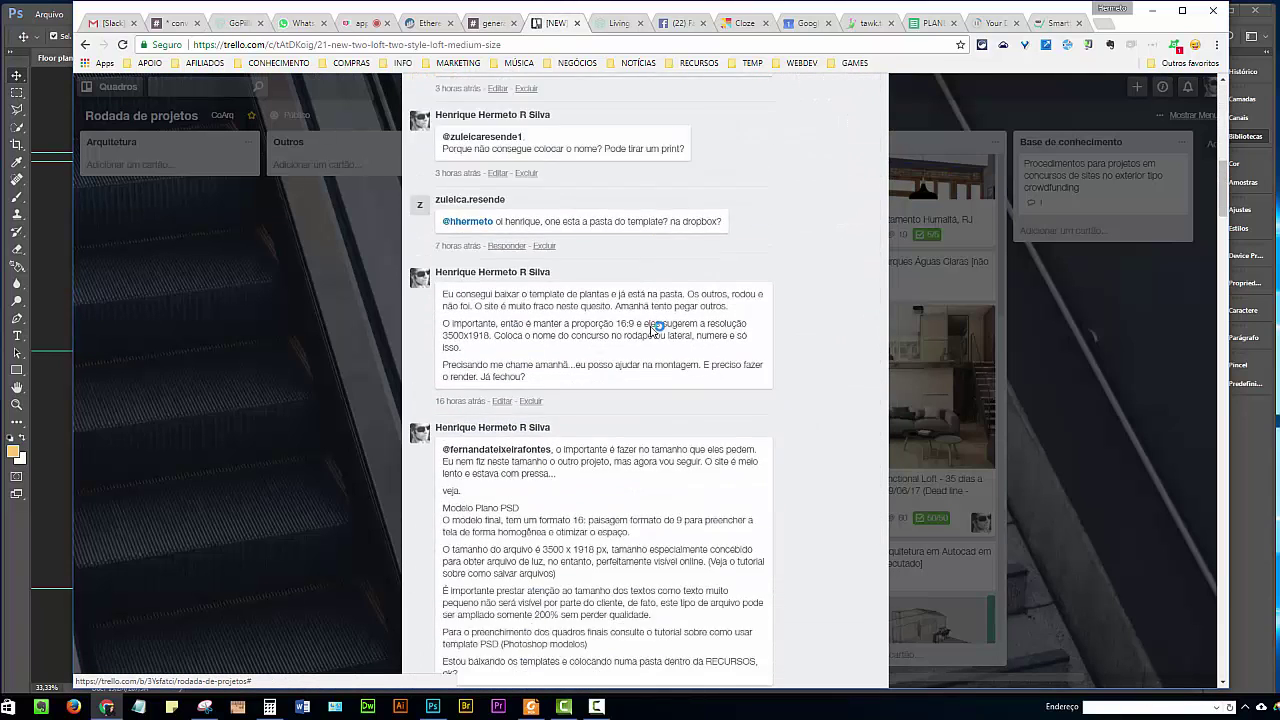
scroll(670, 345, "up", 3)
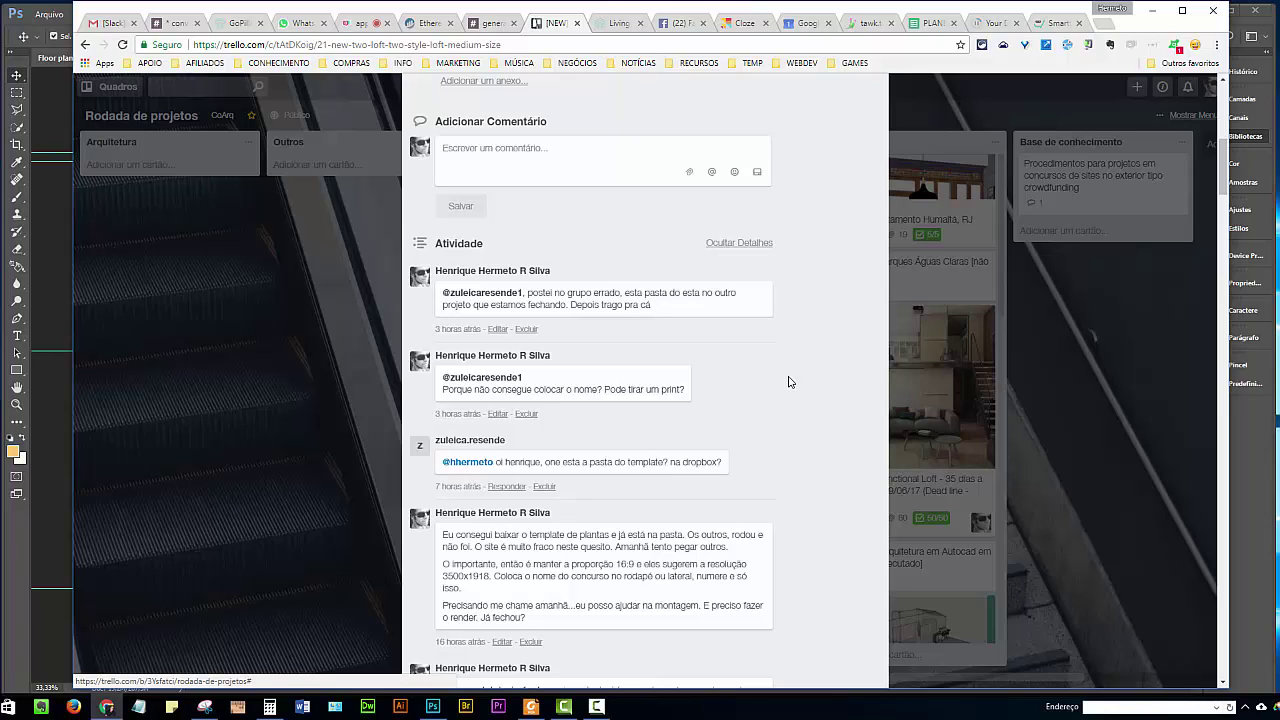
left_click(238, 22)
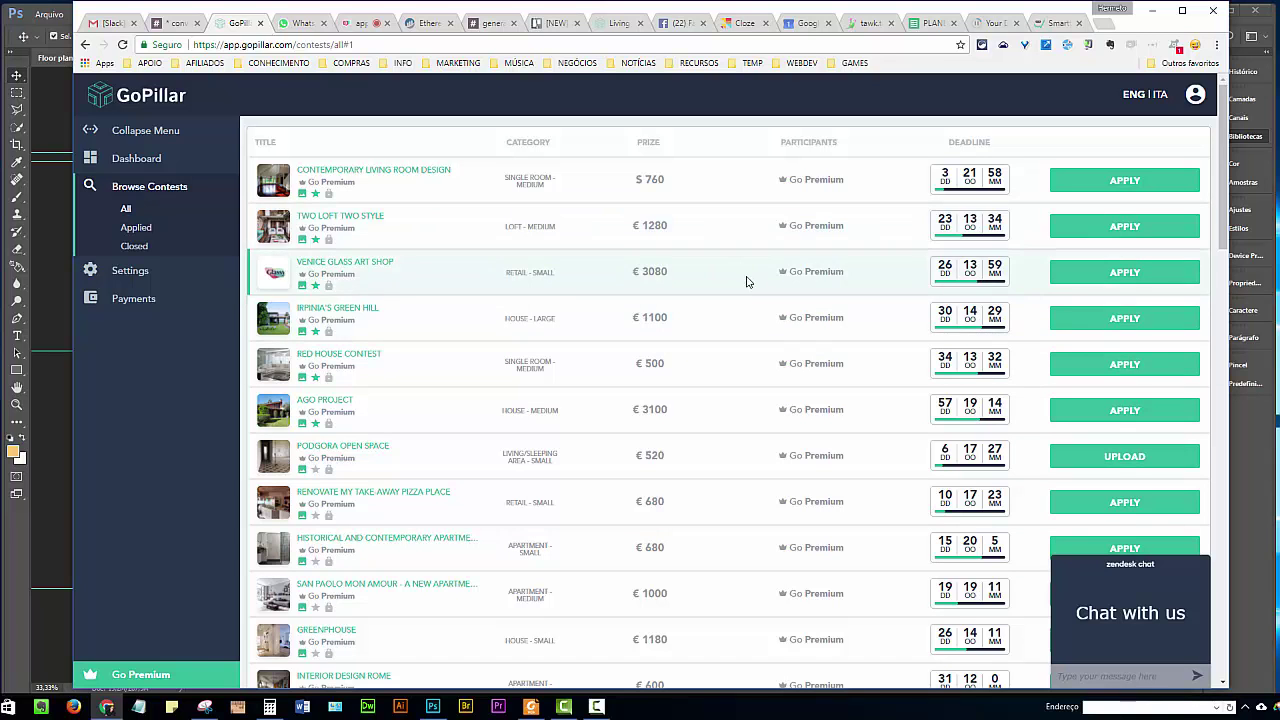
Step: Scroll through GoPillar's all-contests list, past entries like Ago Project (€3100) and Greenhouse (€1180)
scroll(755, 334, "down", 2)
scroll(752, 345, "up", 2)
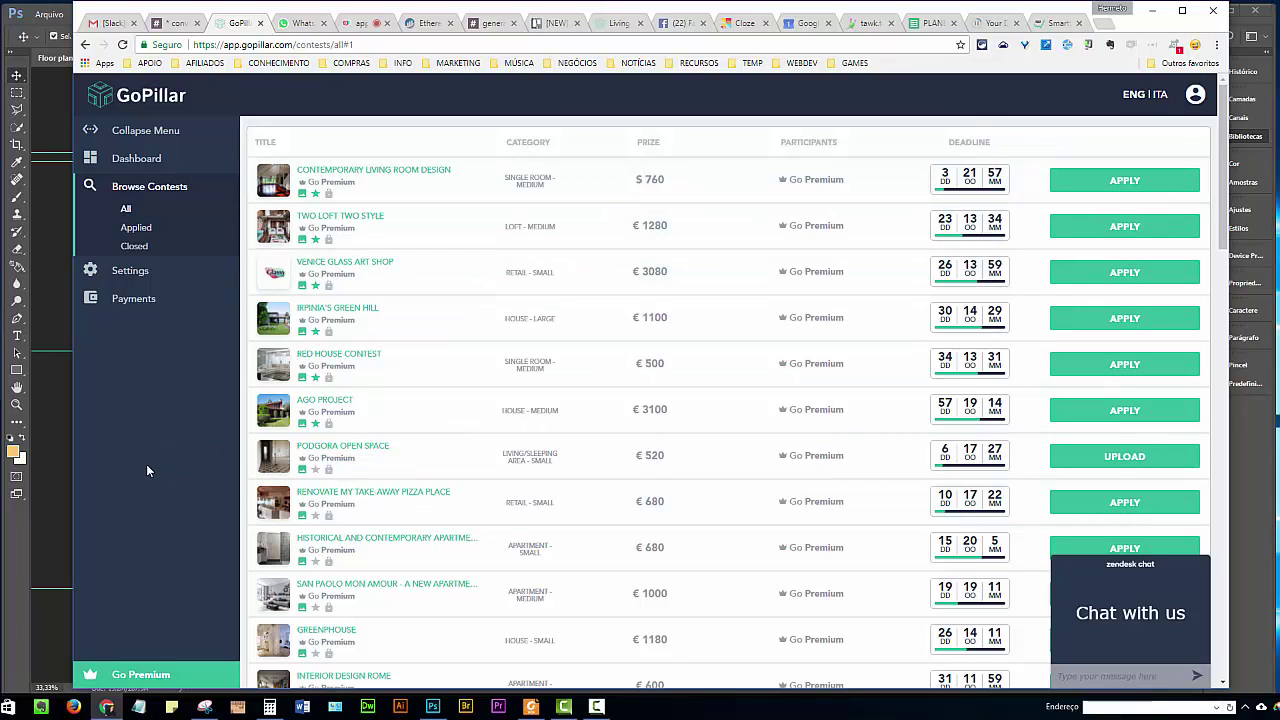
scroll(422, 407, "down", 2)
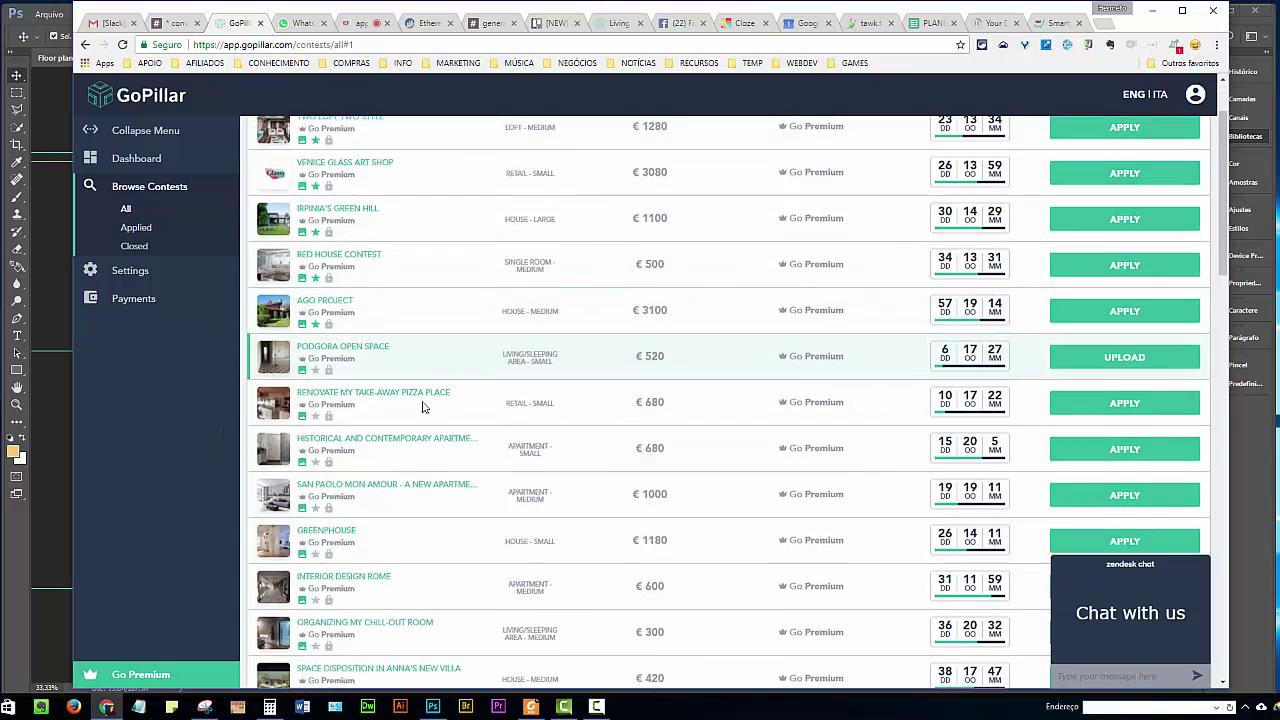
scroll(422, 407, "down", 1)
scroll(464, 414, "down", 3)
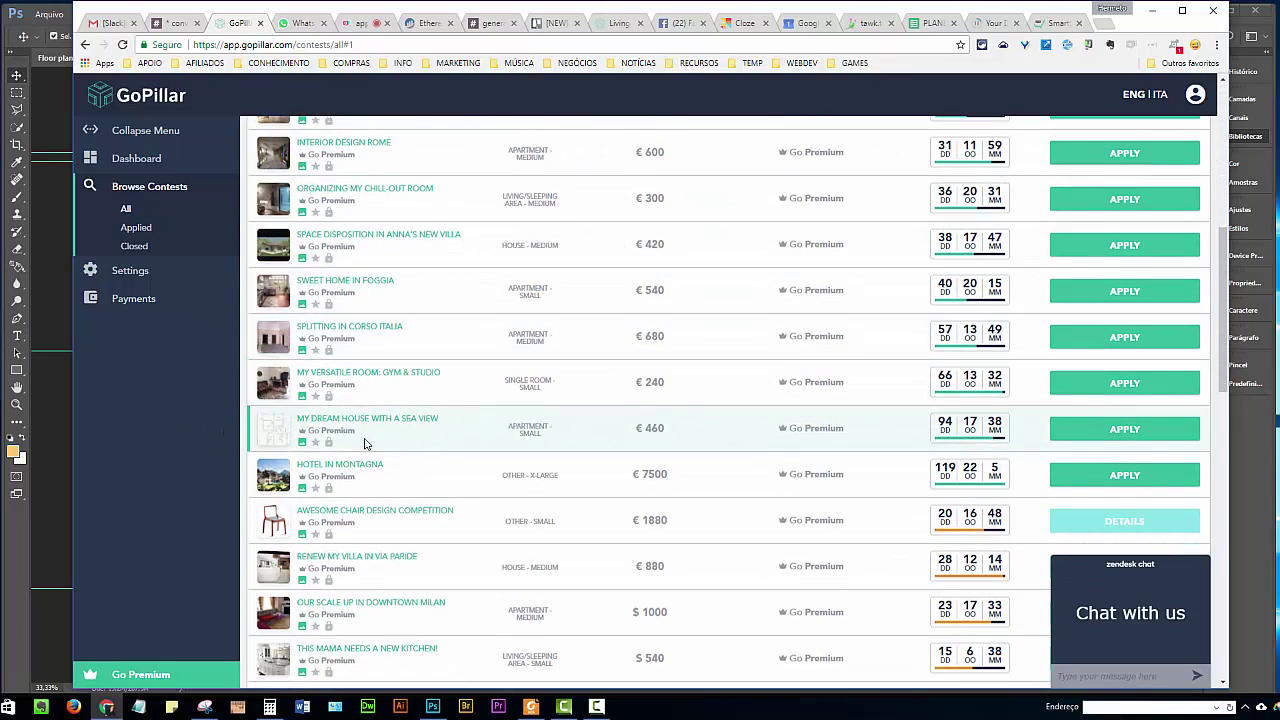
scroll(364, 443, "up", 4)
scroll(366, 434, "up", 2)
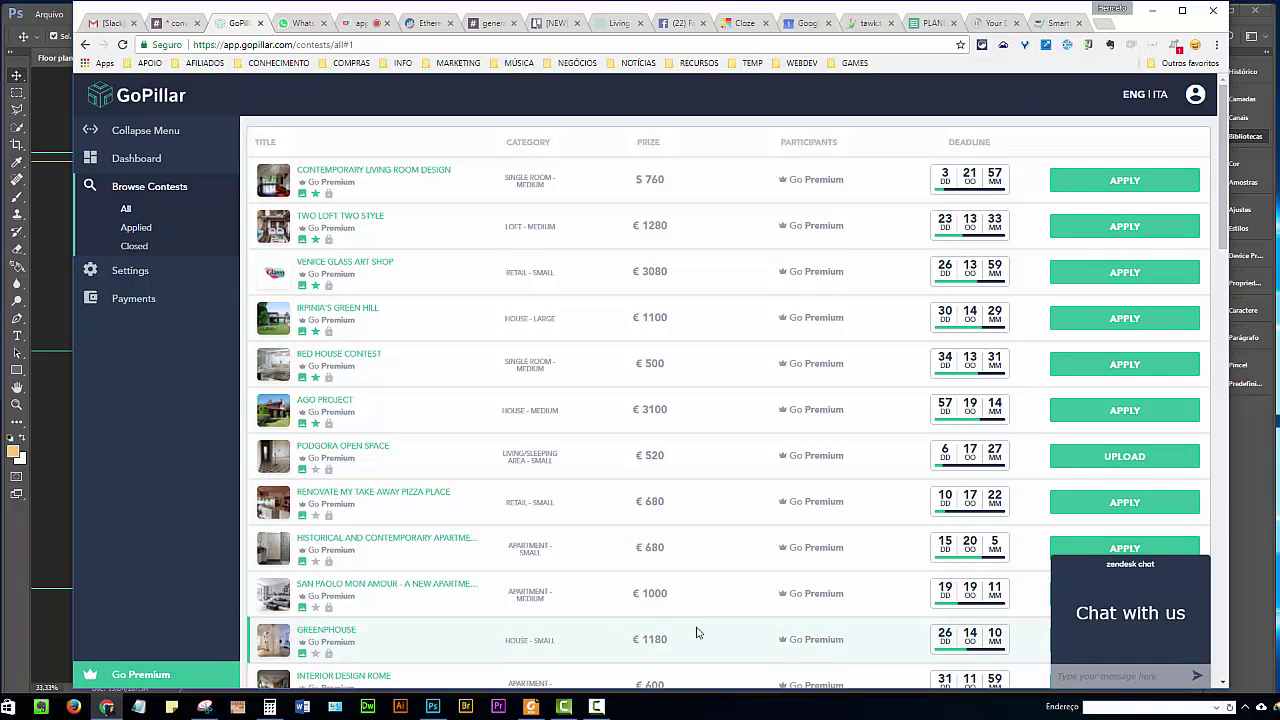
Step: Bring up REquirements.pdf in Foxit Reader and scroll around the plan requirement pages
left_click(531, 706)
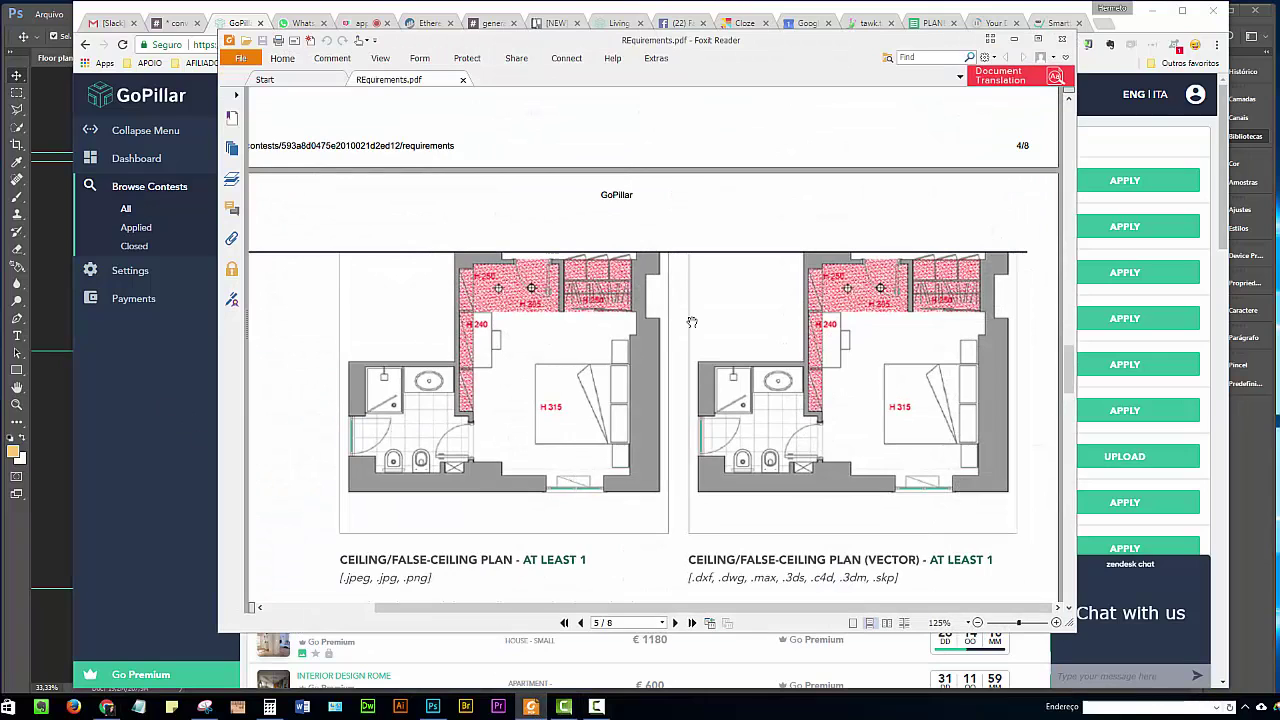
scroll(690, 322, "down", 2)
scroll(686, 352, "up", 1)
scroll(699, 354, "up", 1)
scroll(717, 346, "down", 1)
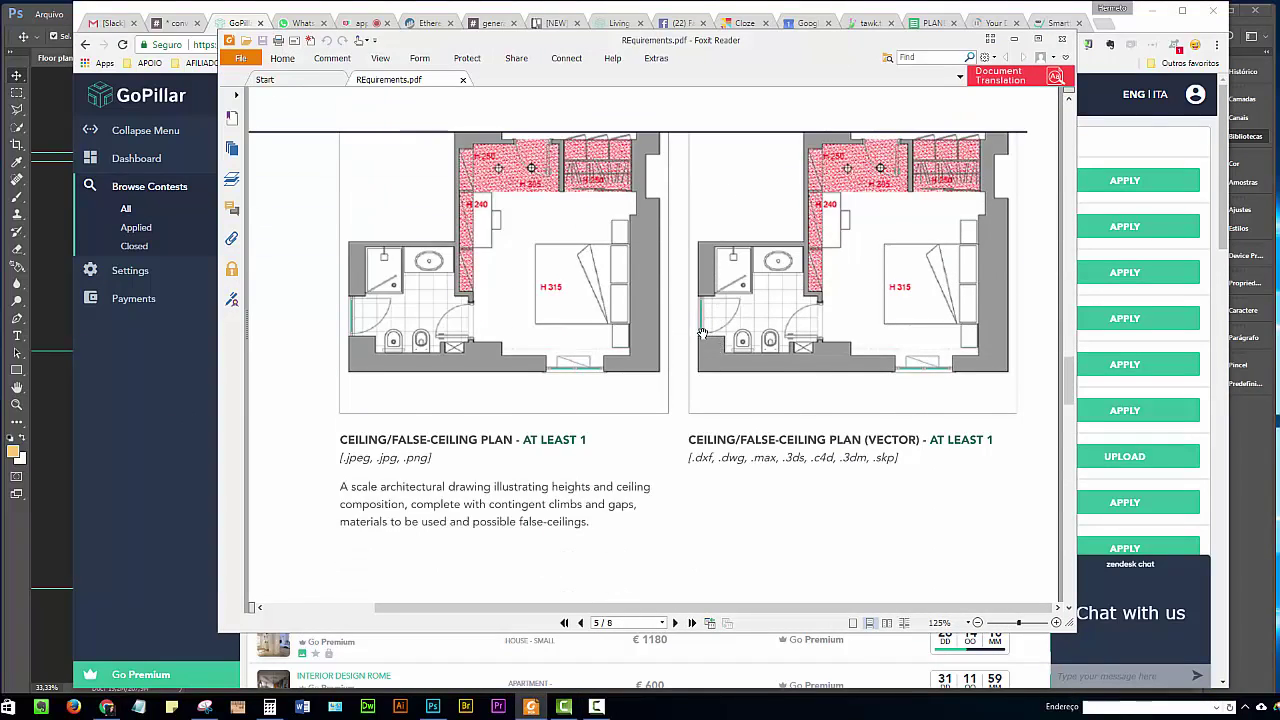
scroll(718, 346, "down", 1)
scroll(718, 355, "up", 1)
scroll(718, 355, "up", 1)
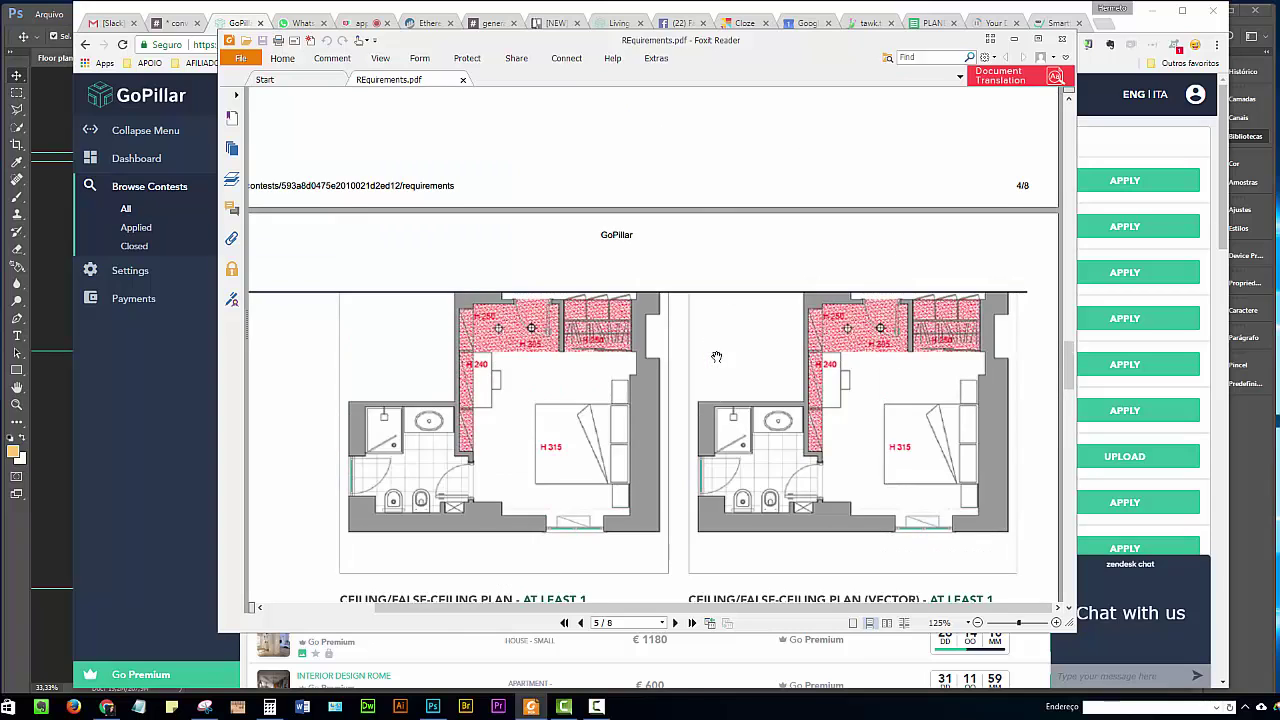
scroll(714, 355, "down", 2)
scroll(712, 352, "down", 1)
scroll(711, 349, "down", 1)
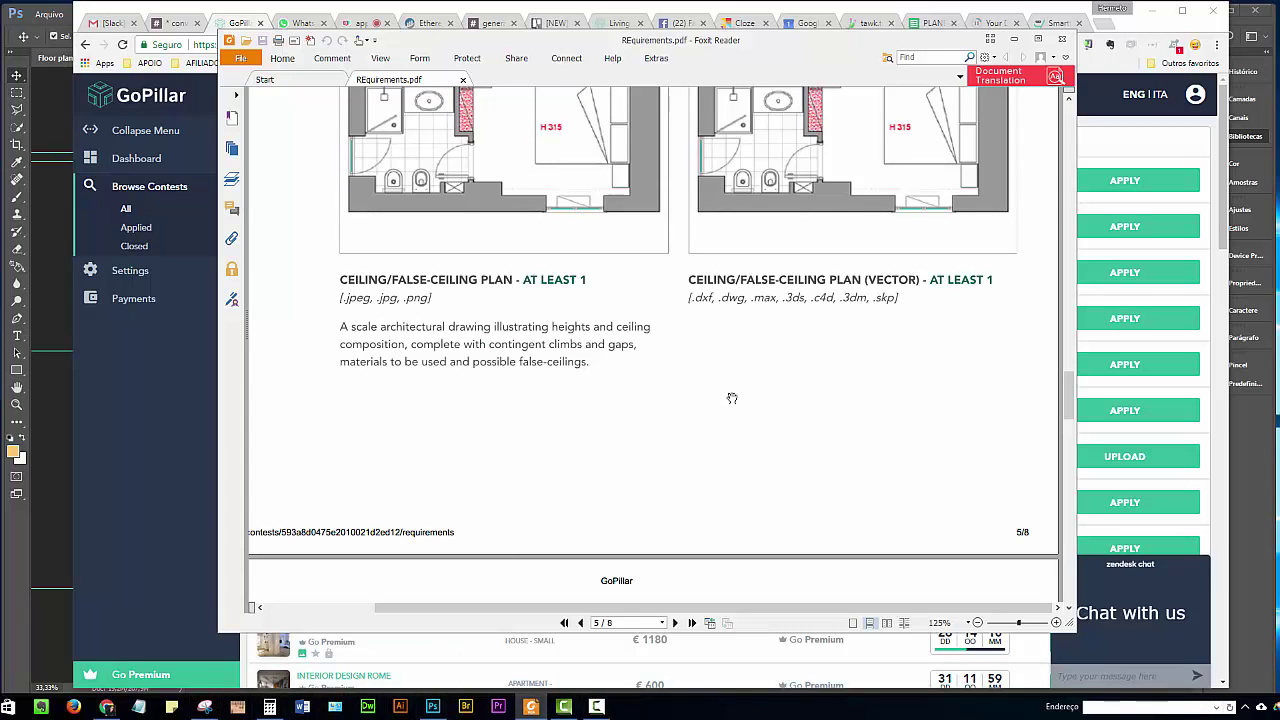
Step: Pan across the ceiling and lighting plan drawings, then scroll on to page 7's render view and colour scheme
left_click_drag(692, 232, 689, 400)
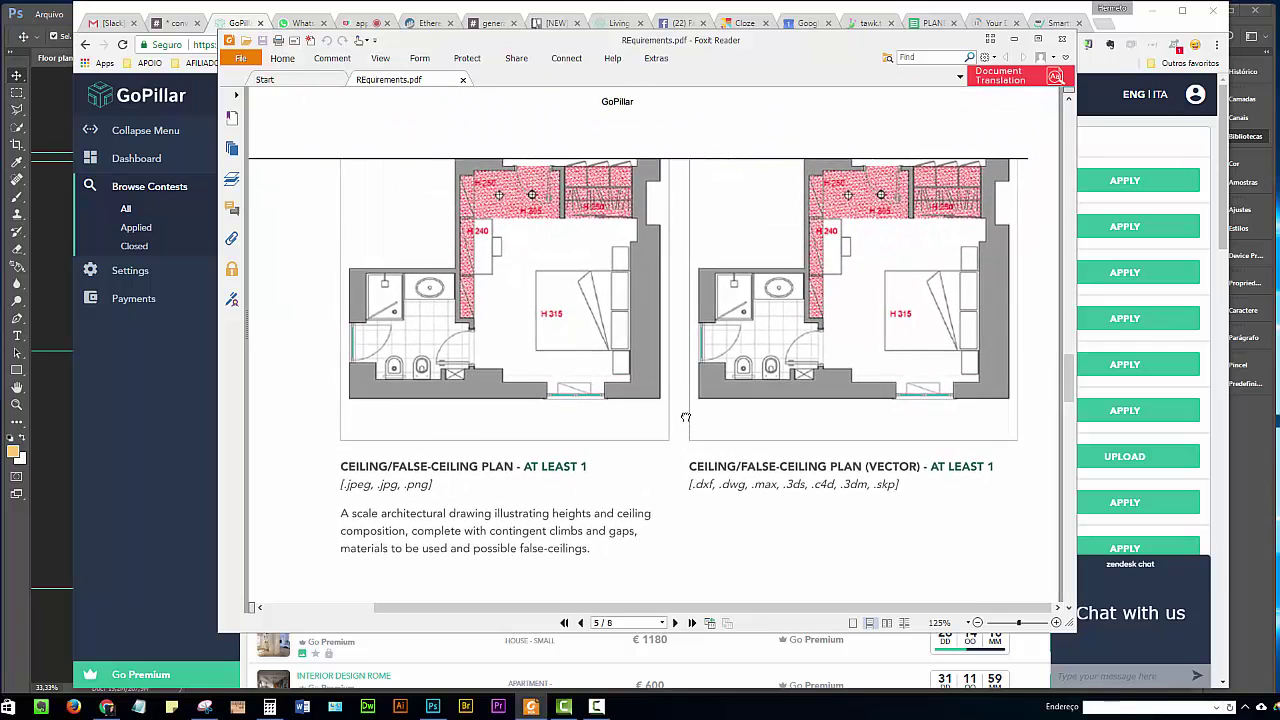
left_click_drag(689, 400, 678, 408)
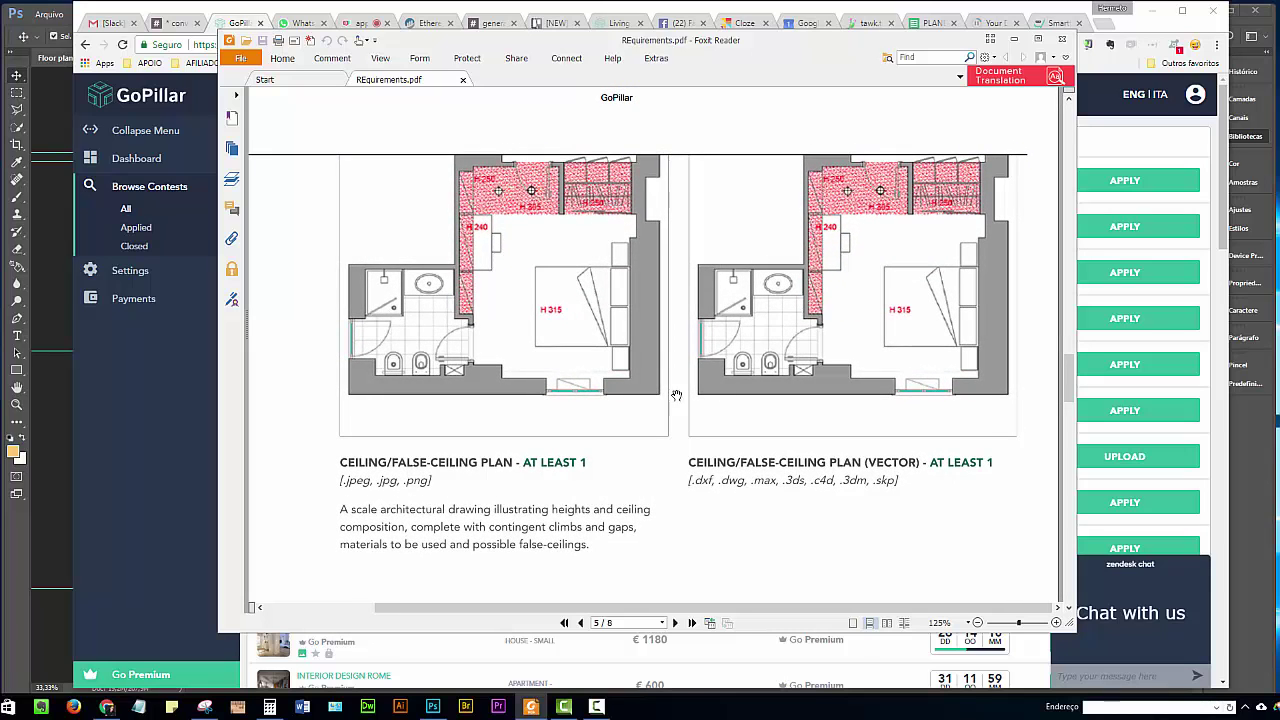
left_click_drag(678, 408, 662, 195)
scroll(662, 195, "down", 2)
scroll(500, 260, "down", 4)
scroll(356, 326, "down", 3)
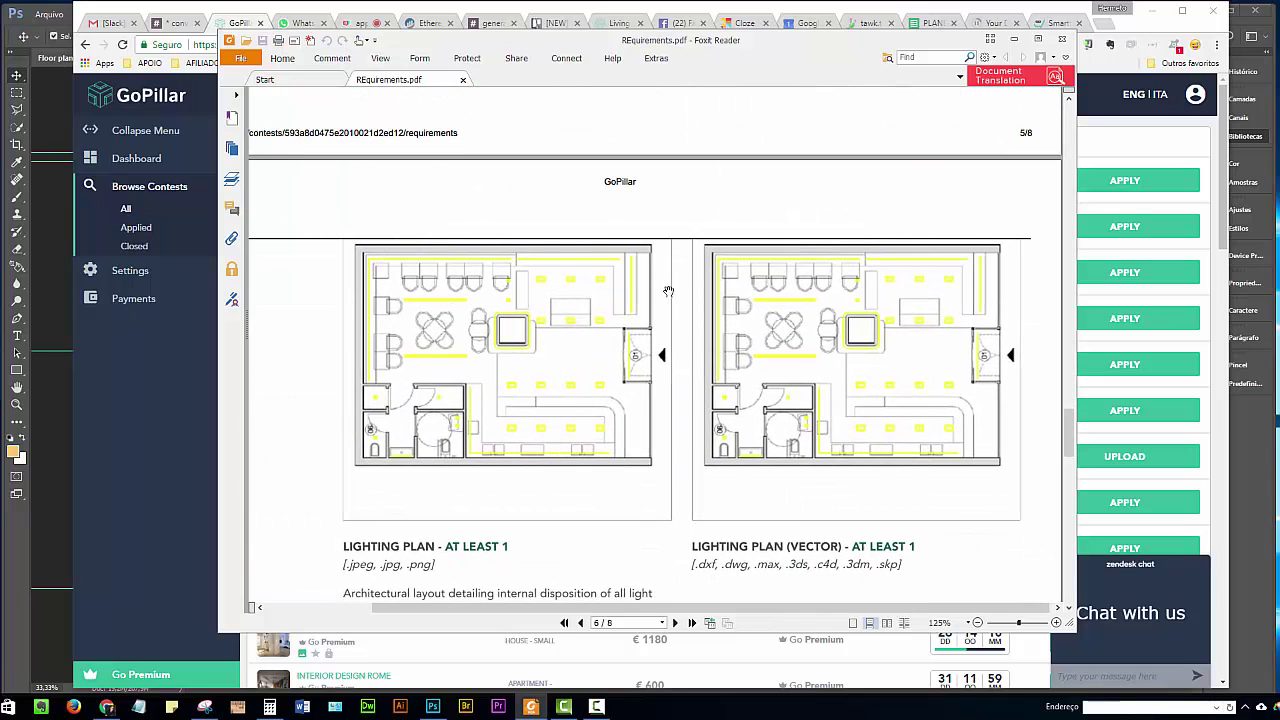
left_click_drag(529, 411, 527, 394)
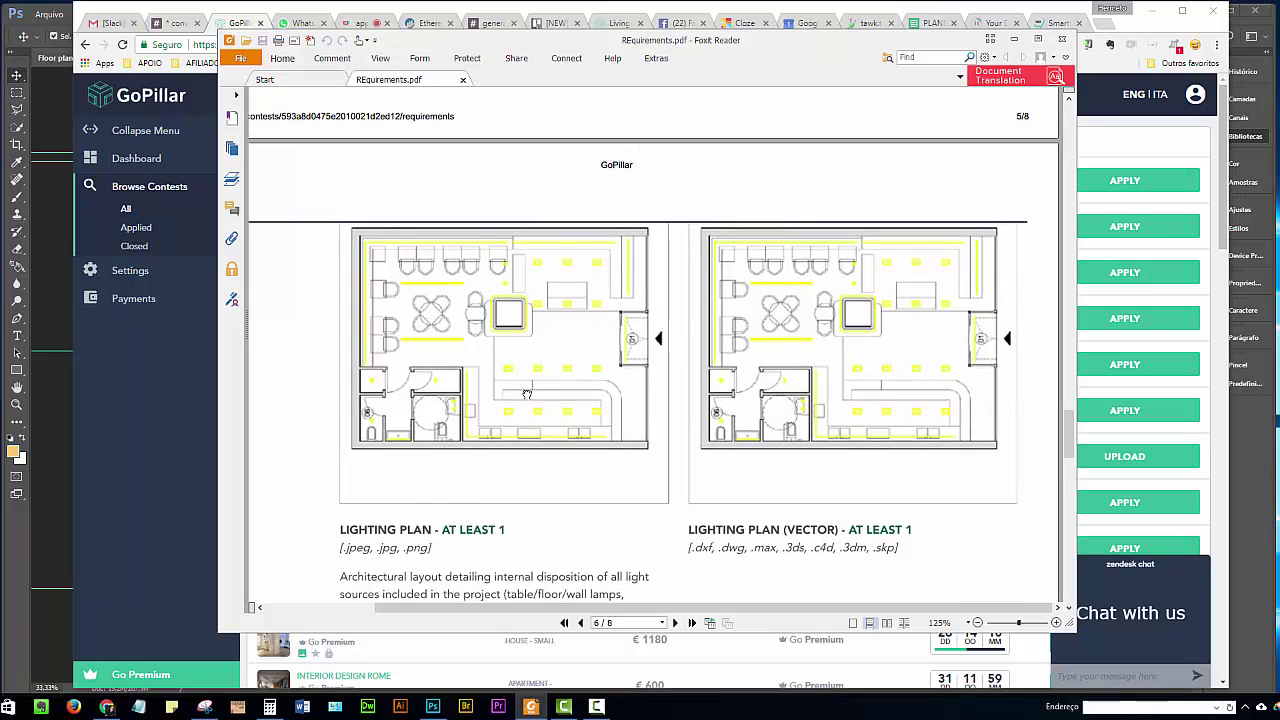
scroll(527, 394, "down", 2)
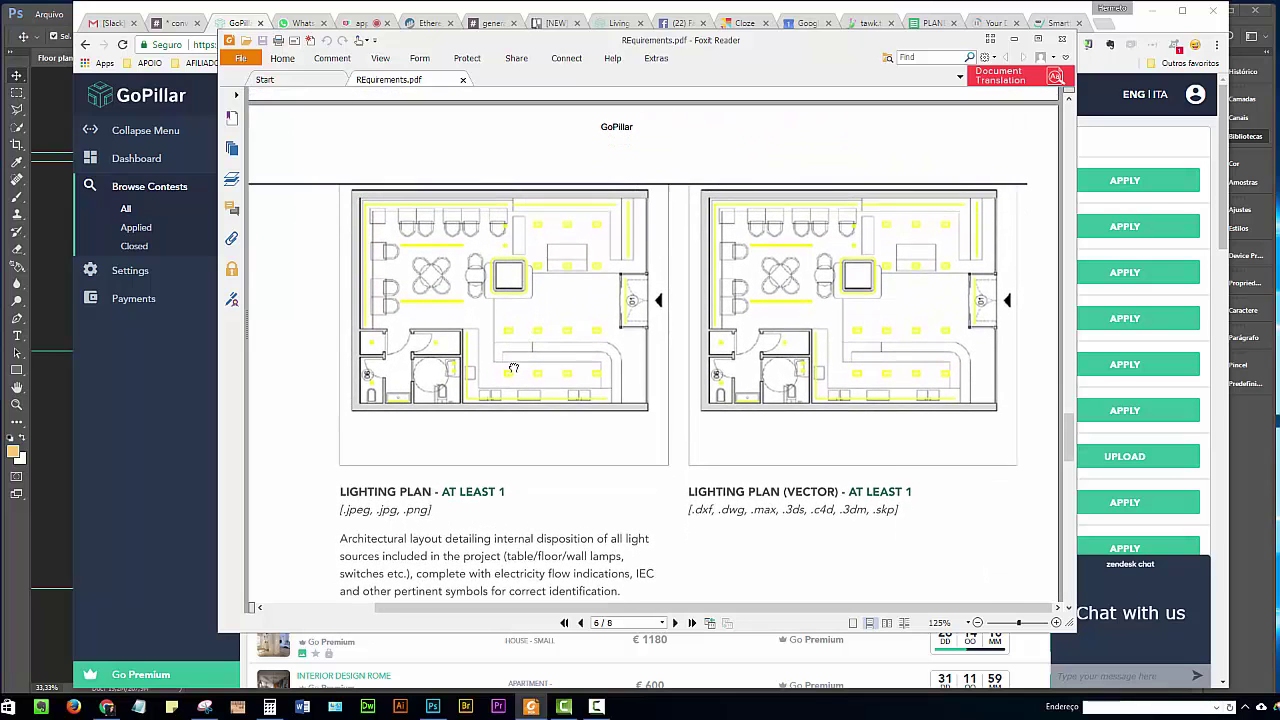
scroll(513, 370, "up", 1)
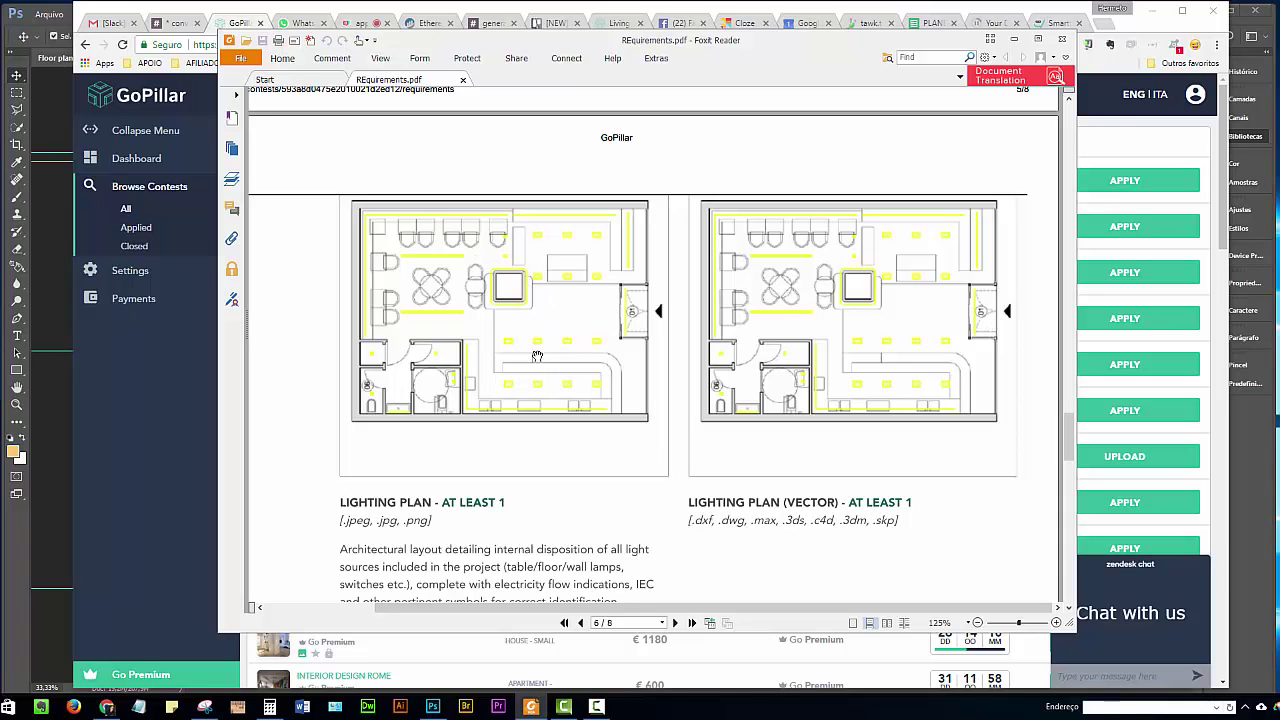
left_click_drag(600, 368, 580, 282)
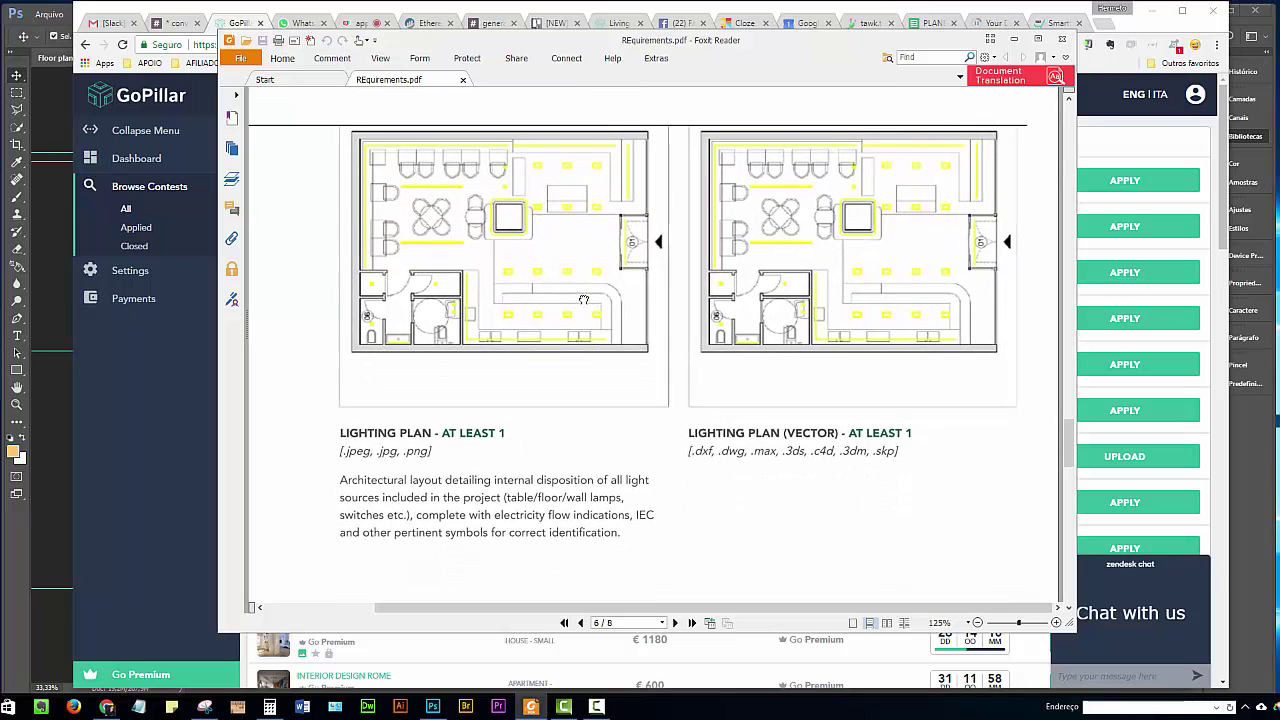
left_click_drag(580, 282, 581, 290)
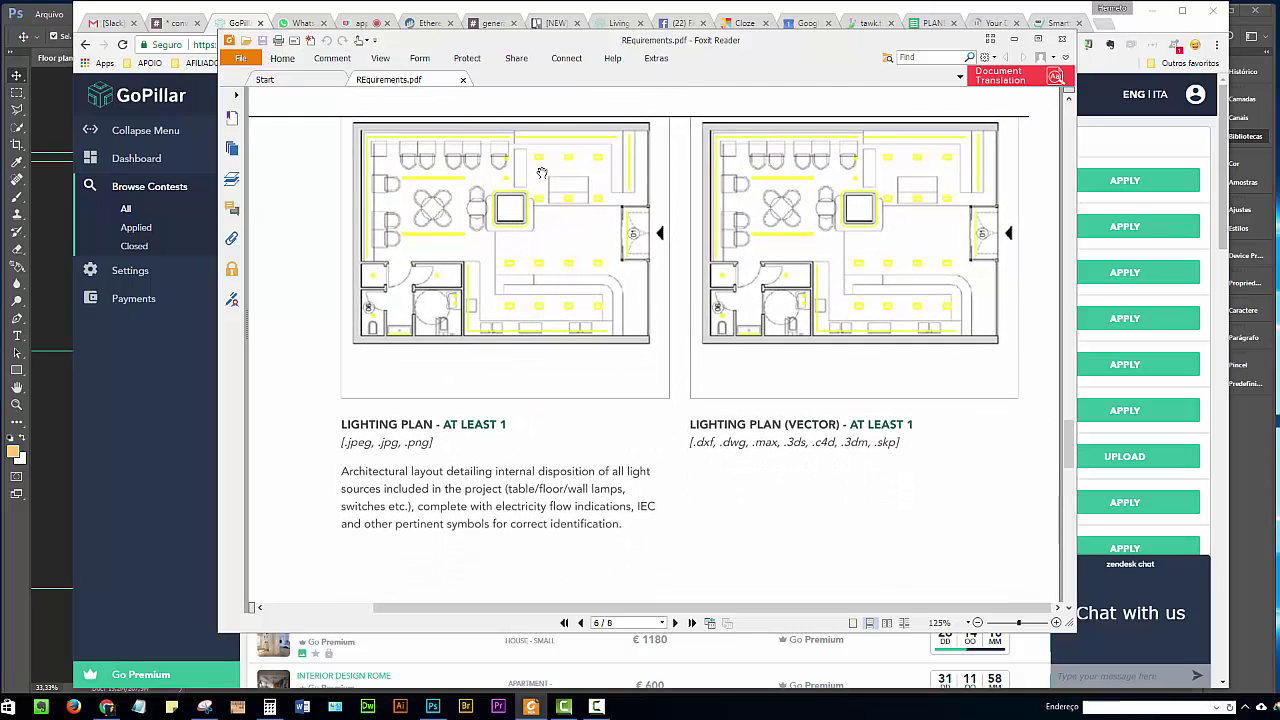
scroll(742, 477, "down", 5)
scroll(814, 471, "down", 5)
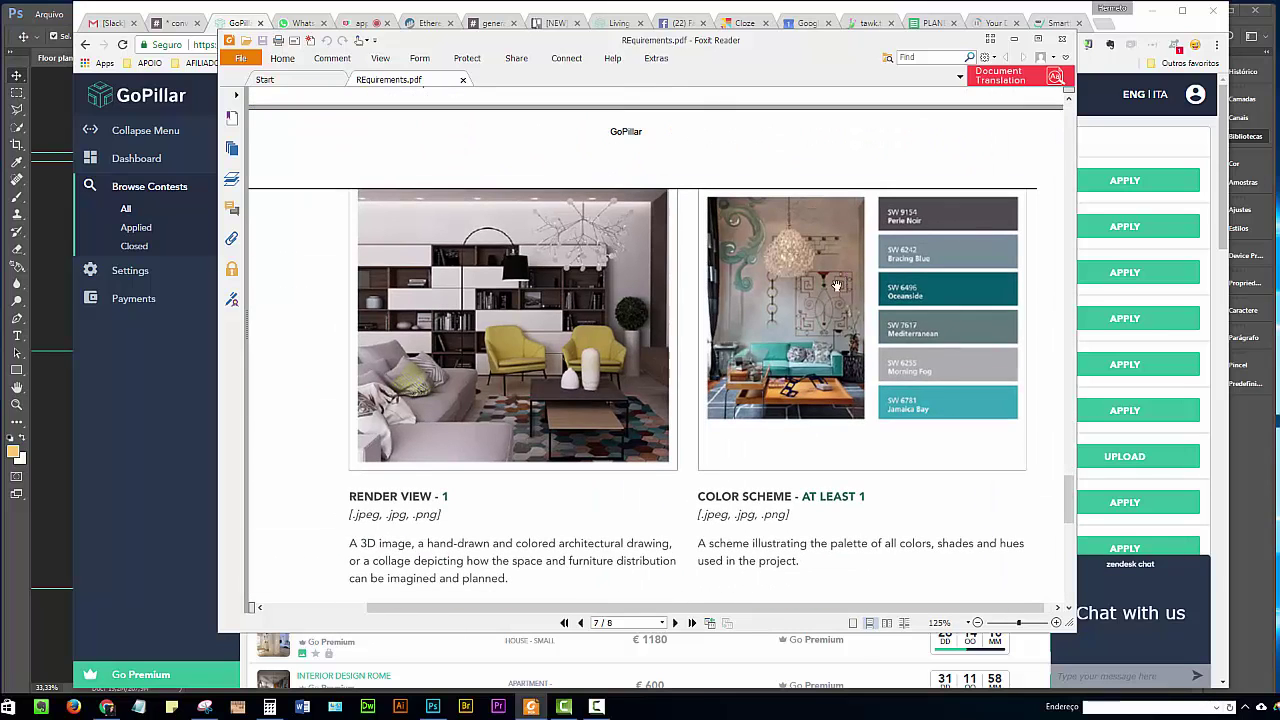
scroll(824, 254, "up", 1)
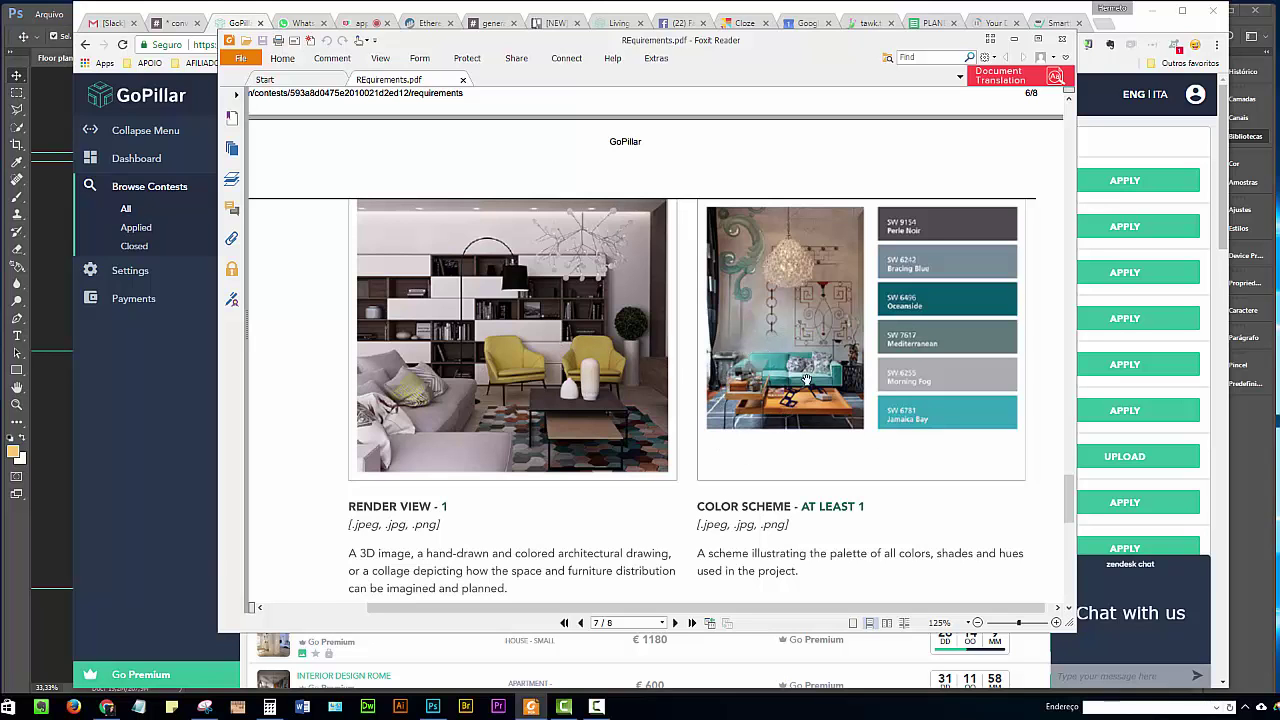
scroll(770, 300, "down", 5)
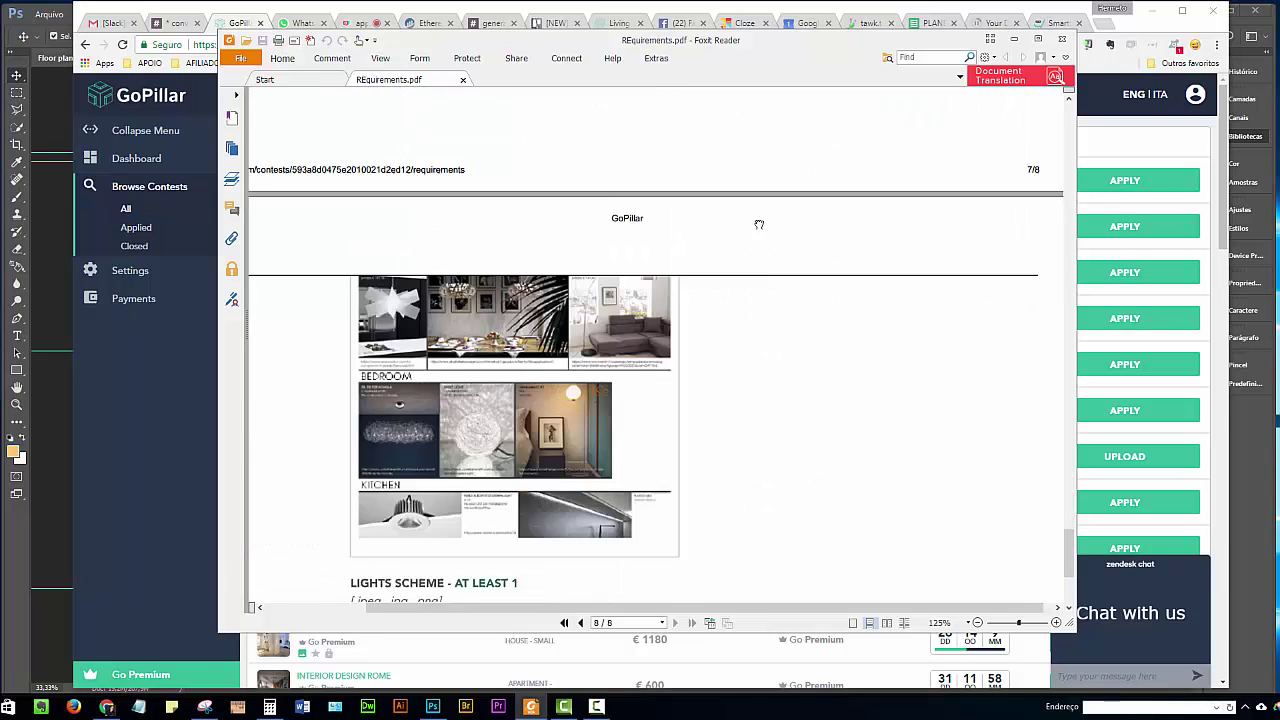
scroll(759, 224, "down", 2)
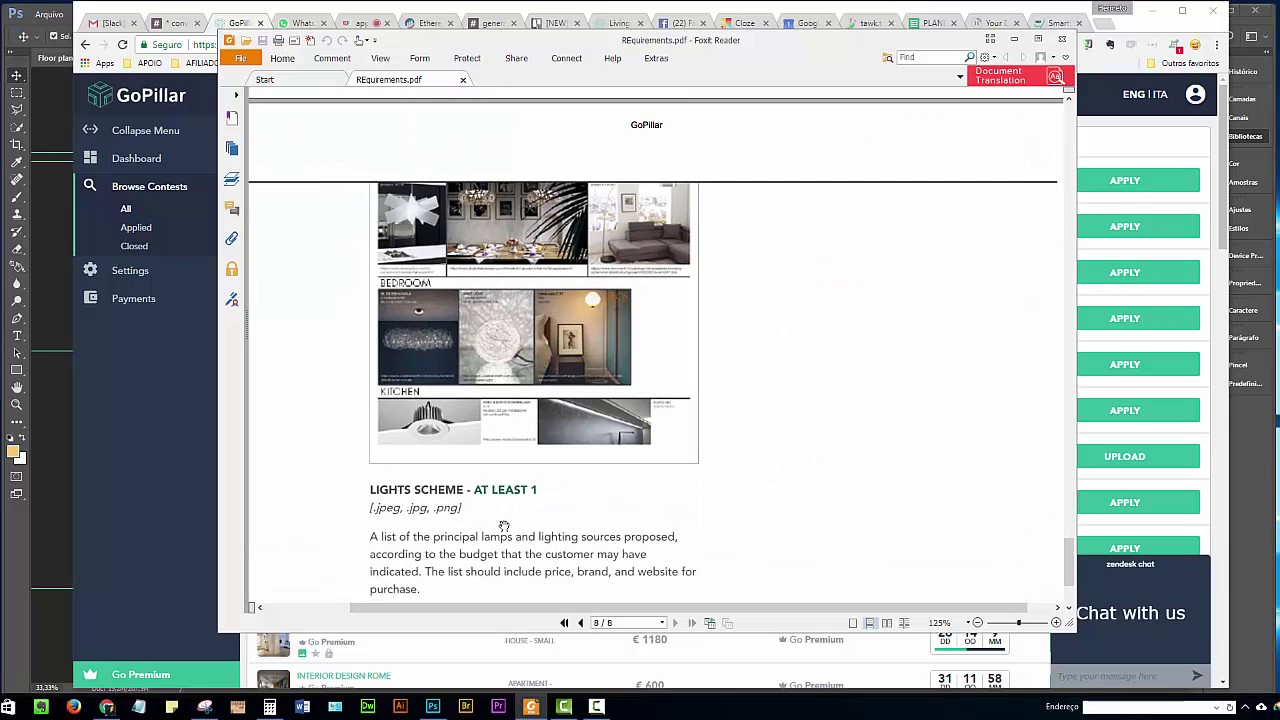
scroll(518, 187, "up", 8)
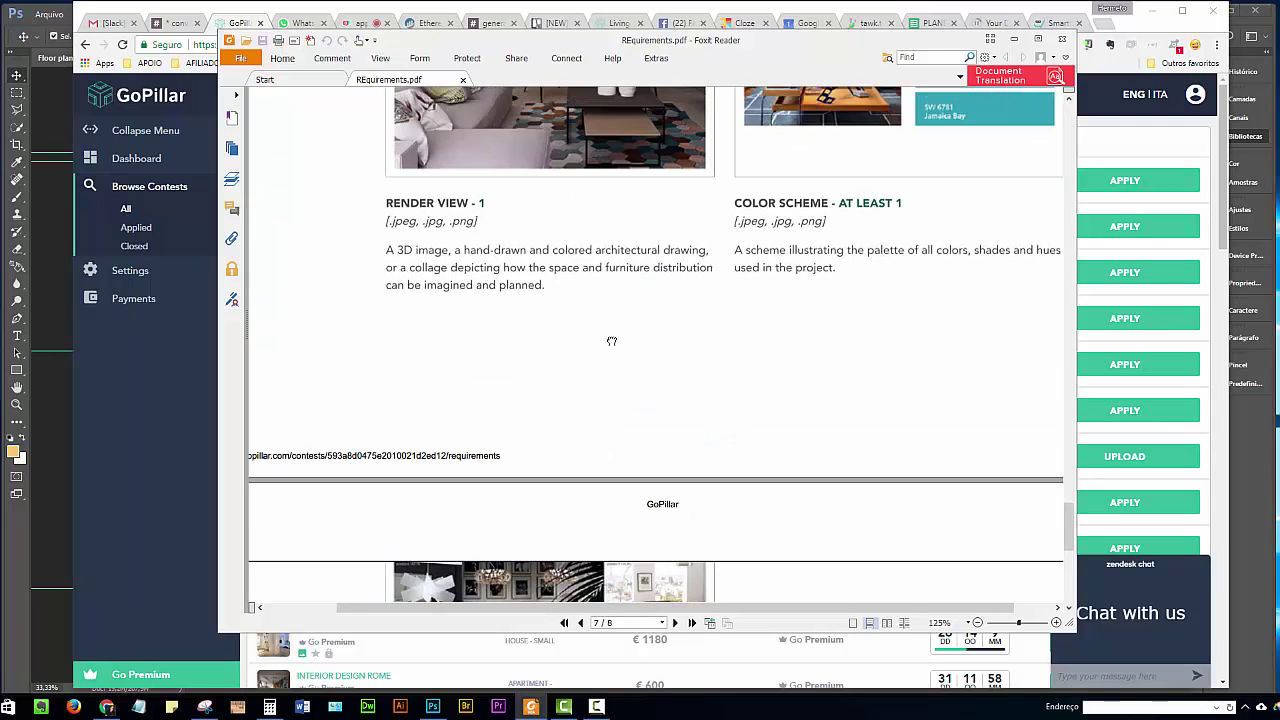
scroll(612, 341, "up", 10)
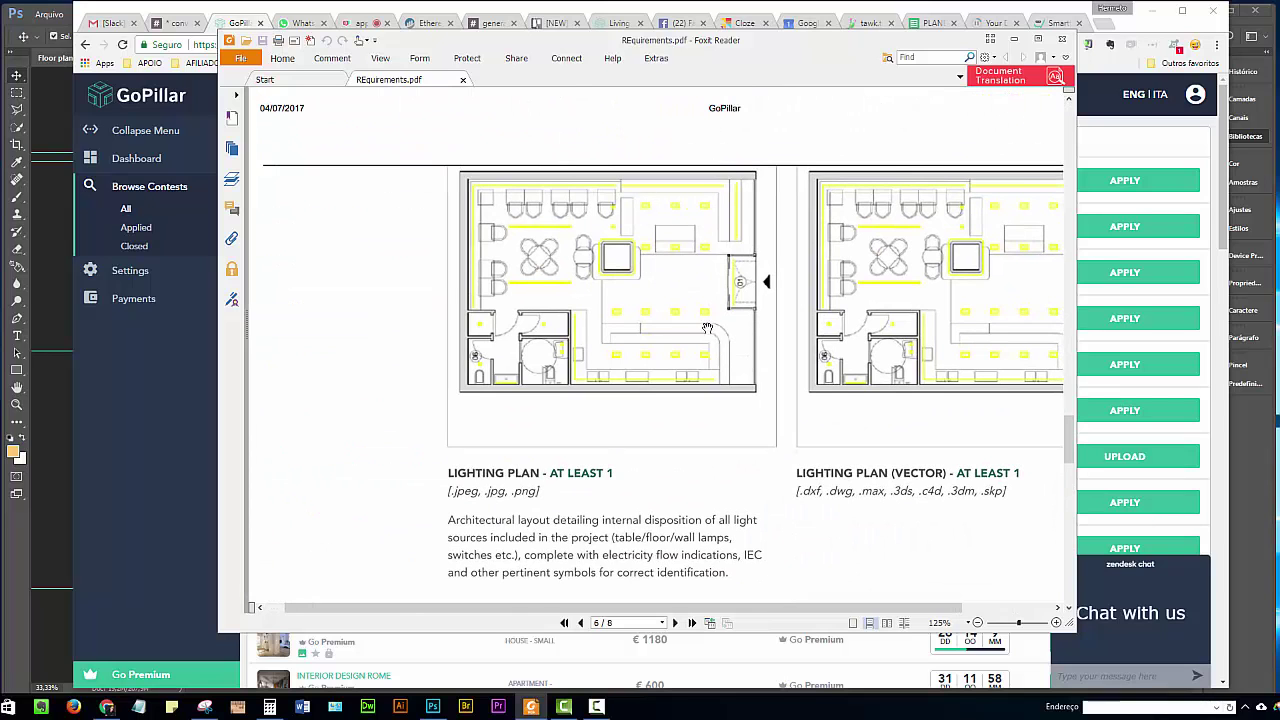
scroll(691, 480, "down", 8)
scroll(675, 509, "down", 5)
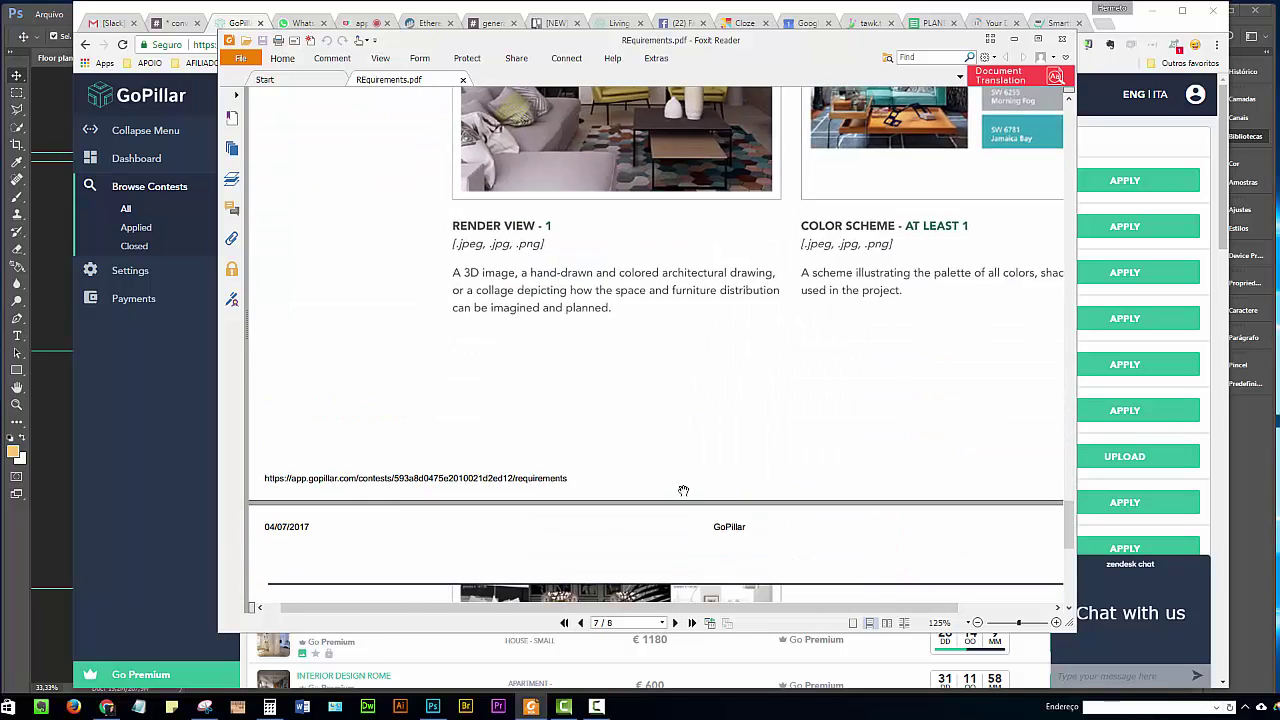
scroll(680, 489, "down", 5)
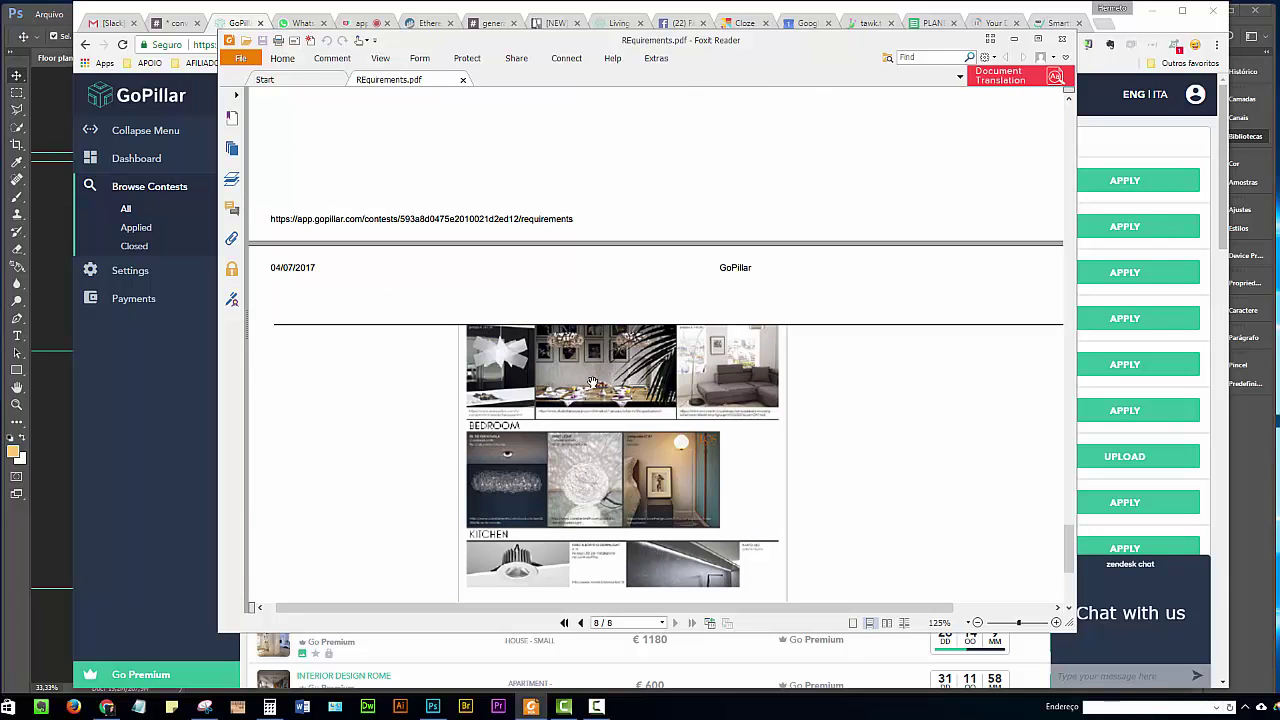
scroll(585, 418, "up", 2)
scroll(585, 418, "down", 2)
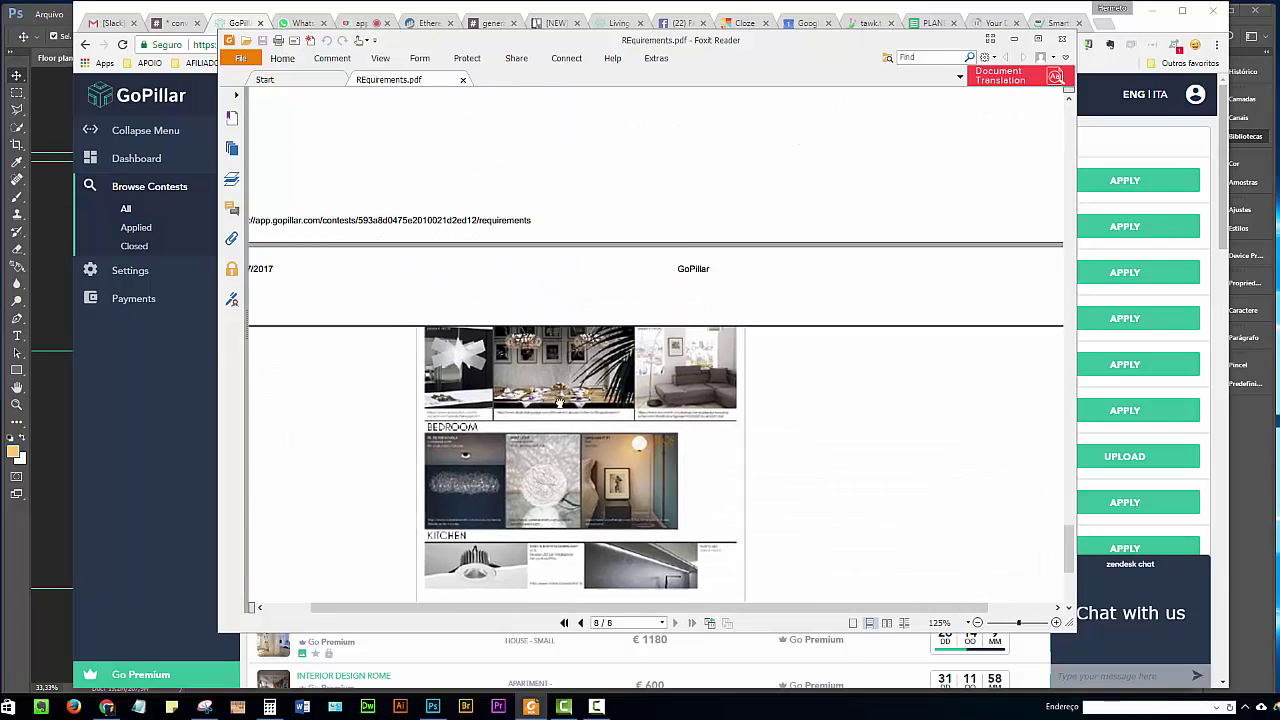
scroll(686, 491, "up", 4)
scroll(623, 271, "down", 5)
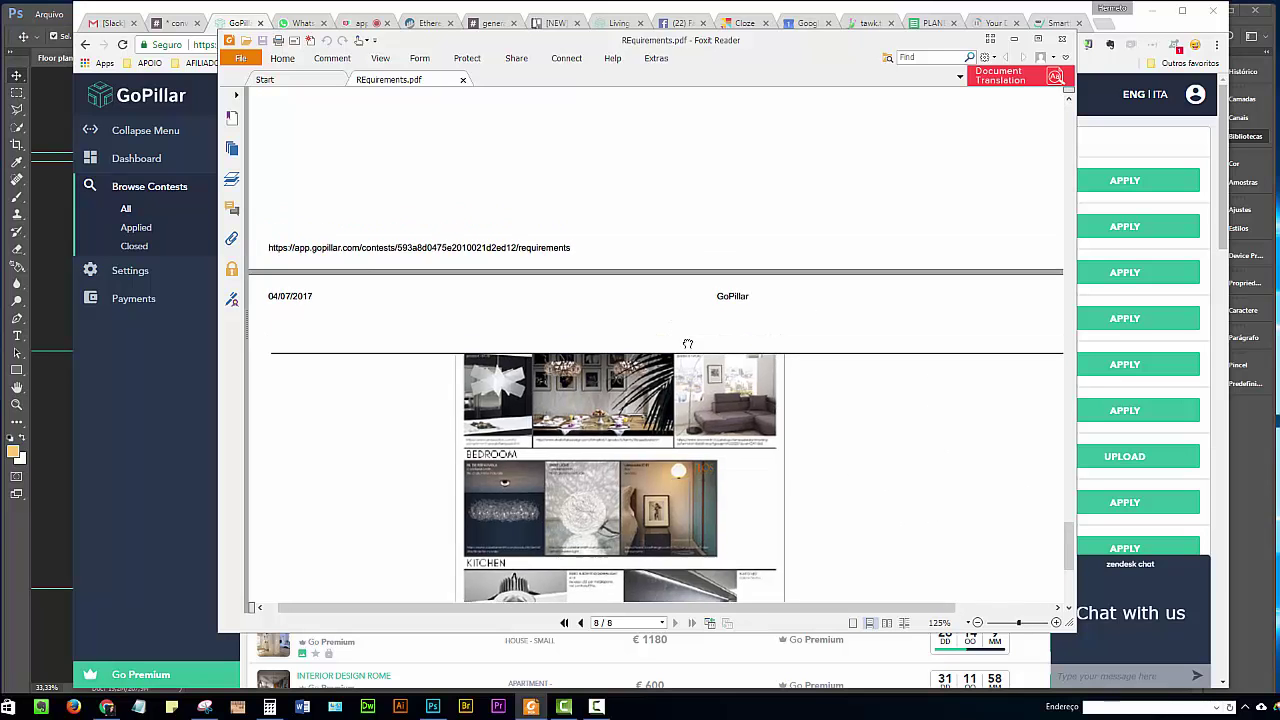
scroll(686, 346, "up", 5)
scroll(686, 274, "up", 3)
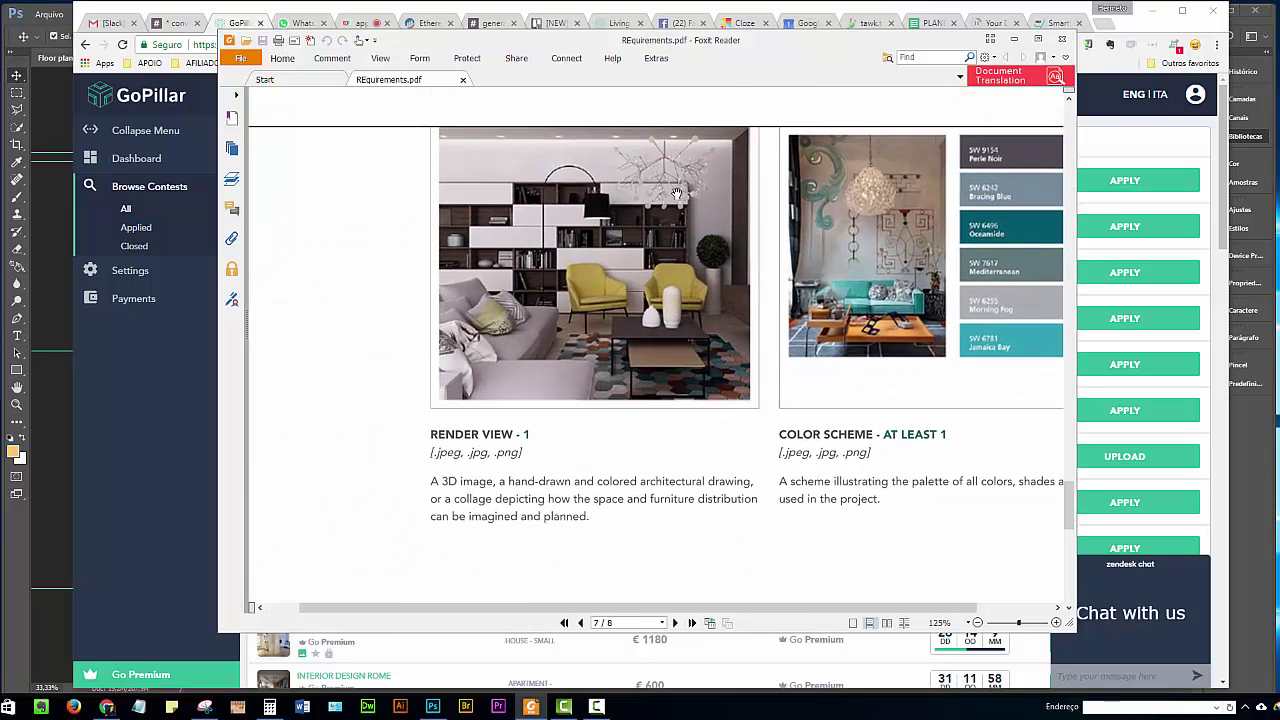
scroll(688, 390, "down", 5)
scroll(689, 393, "up", 1)
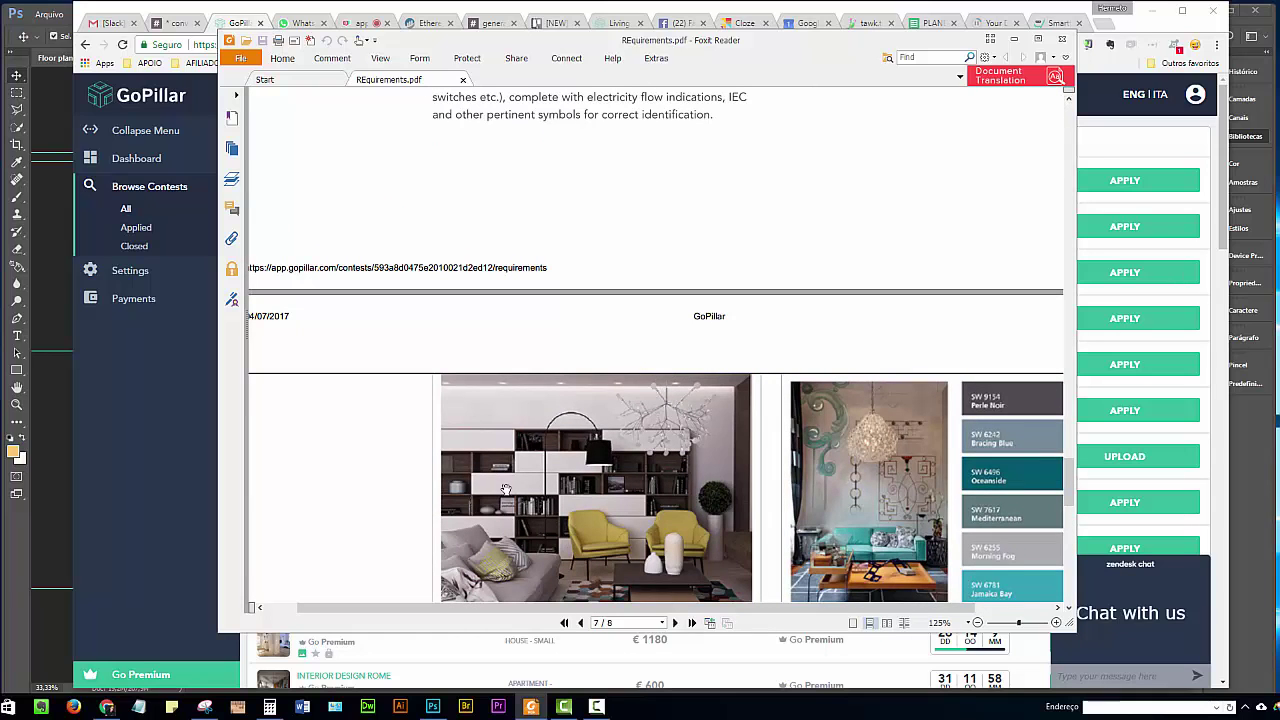
Step: Share Tela 2 in the appear.in call, then minimize Chrome to return to the PDF
left_click(369, 22)
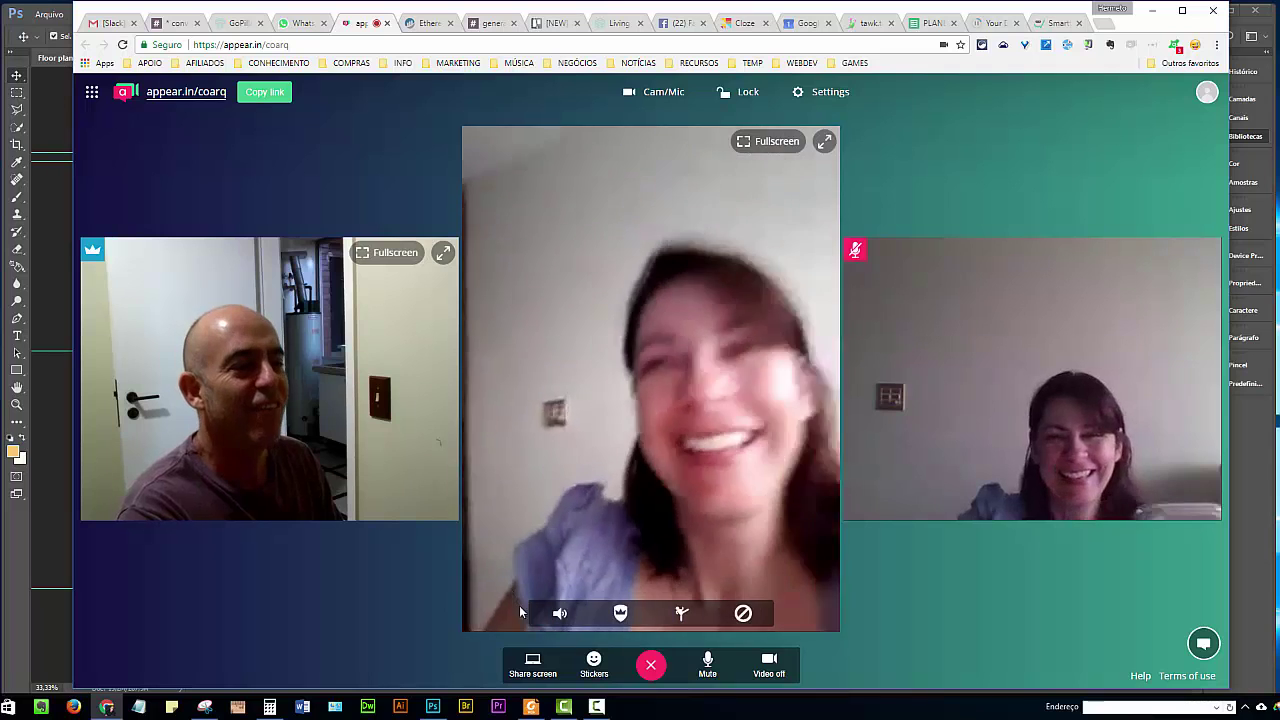
left_click(532, 664)
left_click(734, 310)
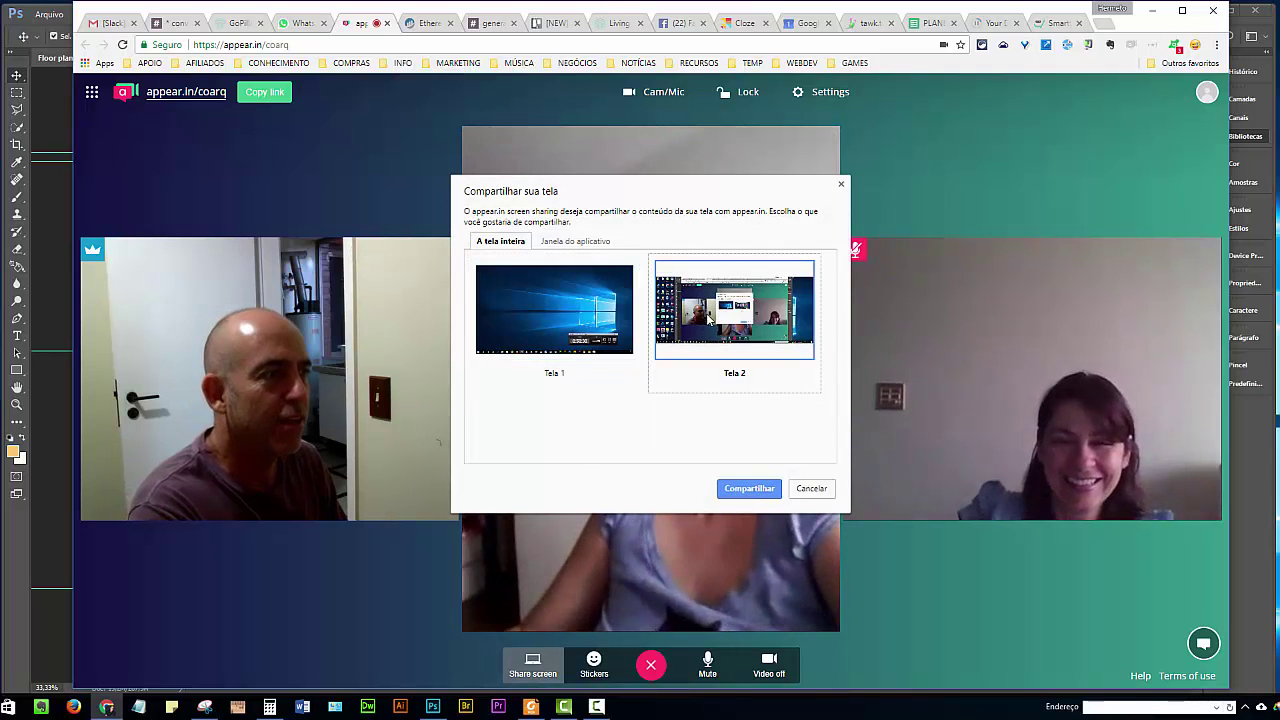
left_click(749, 488)
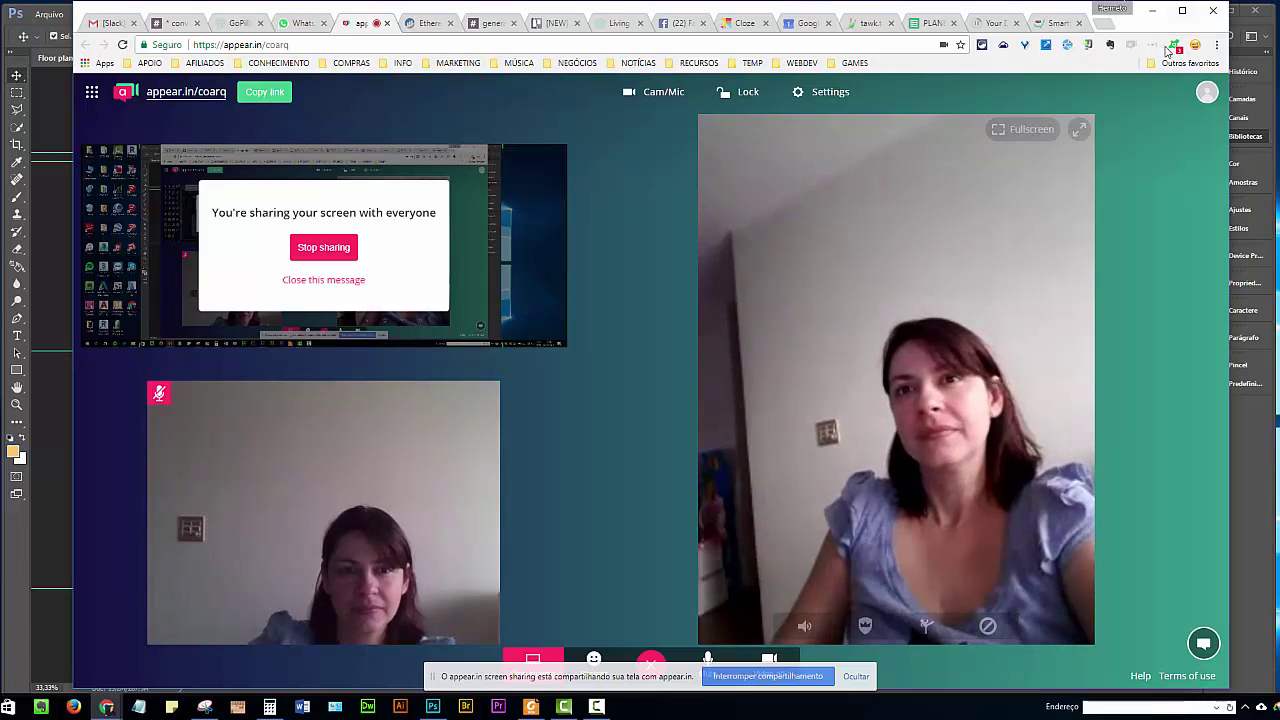
left_click(1152, 10)
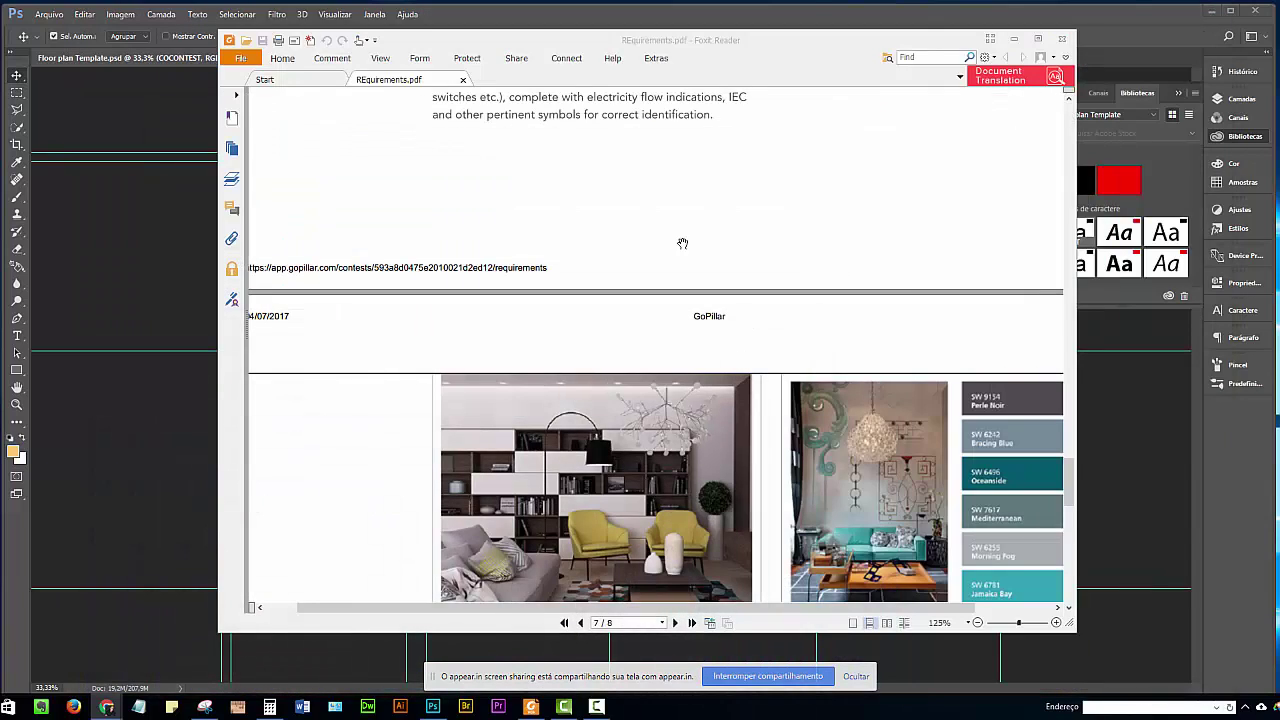
Step: Pan page 6's lighting plan drawings into view and scroll down toward page 7
left_click_drag(682, 243, 671, 346)
mouse_move(634, 129)
left_mouse_down()
mouse_move(631, 366)
mouse_move(601, 386)
left_mouse_up()
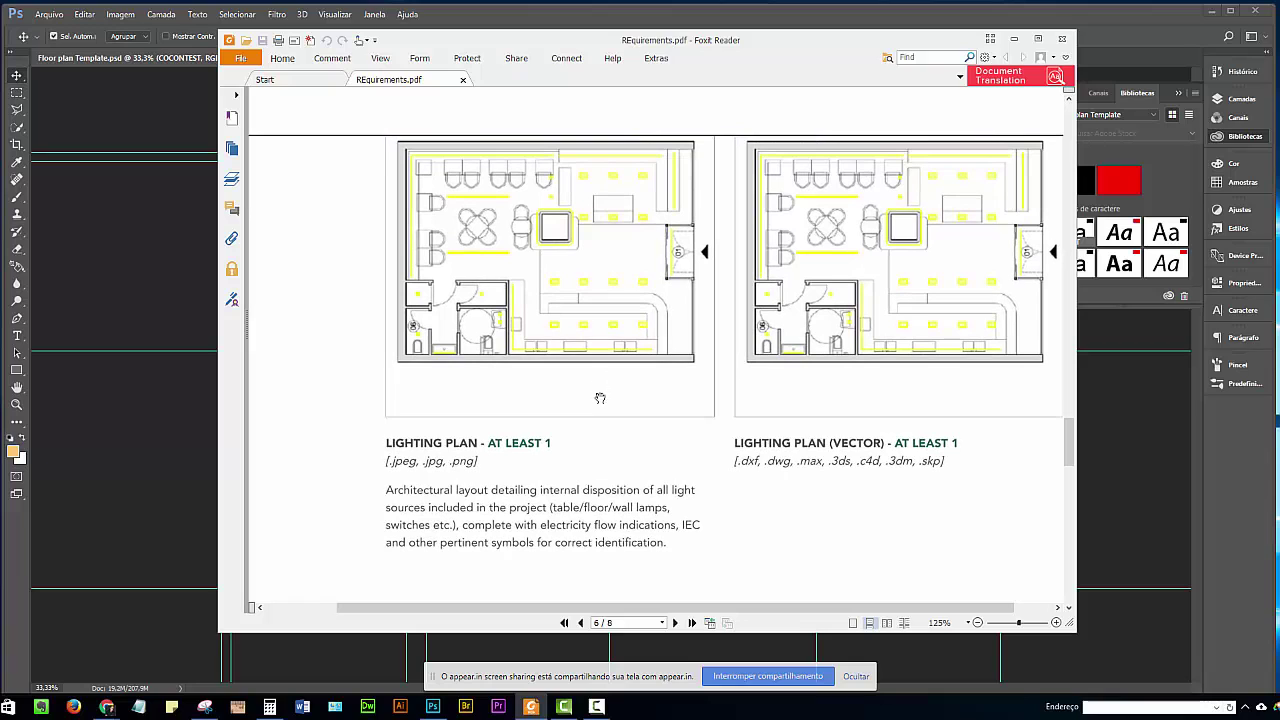
left_click_drag(580, 246, 562, 262)
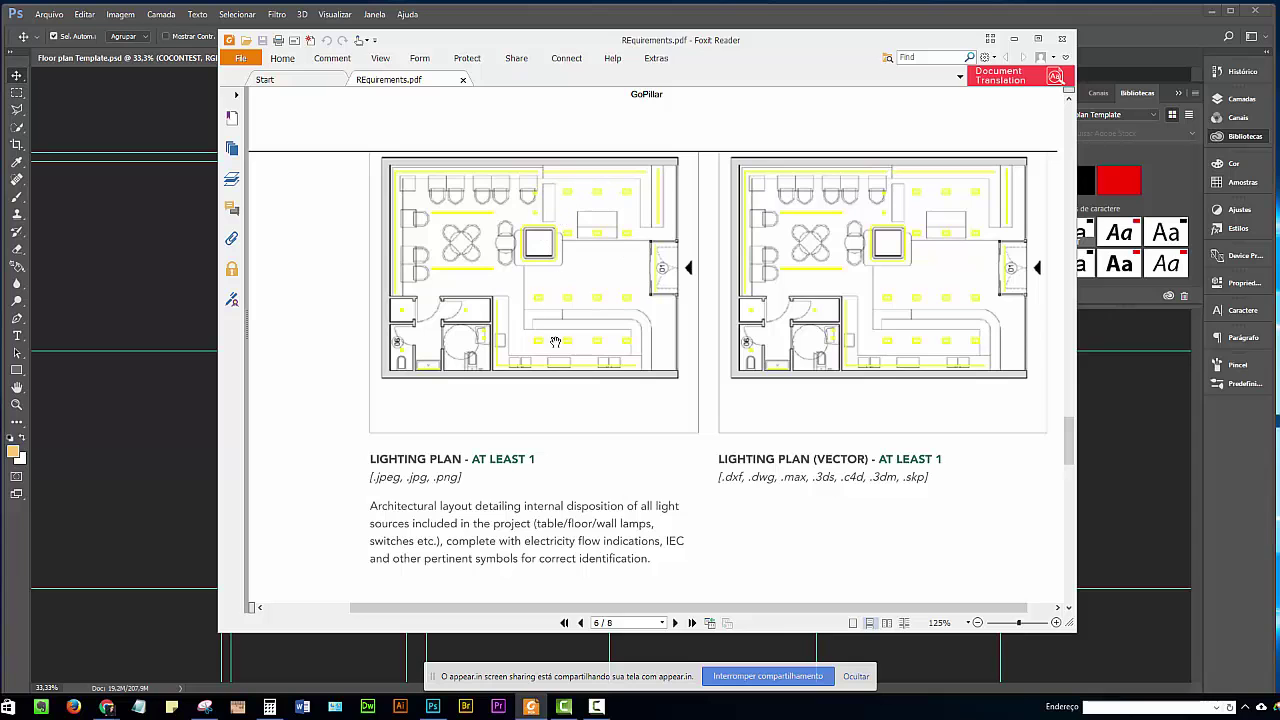
scroll(606, 366, "down", 5)
scroll(671, 466, "down", 5)
scroll(690, 472, "down", 5)
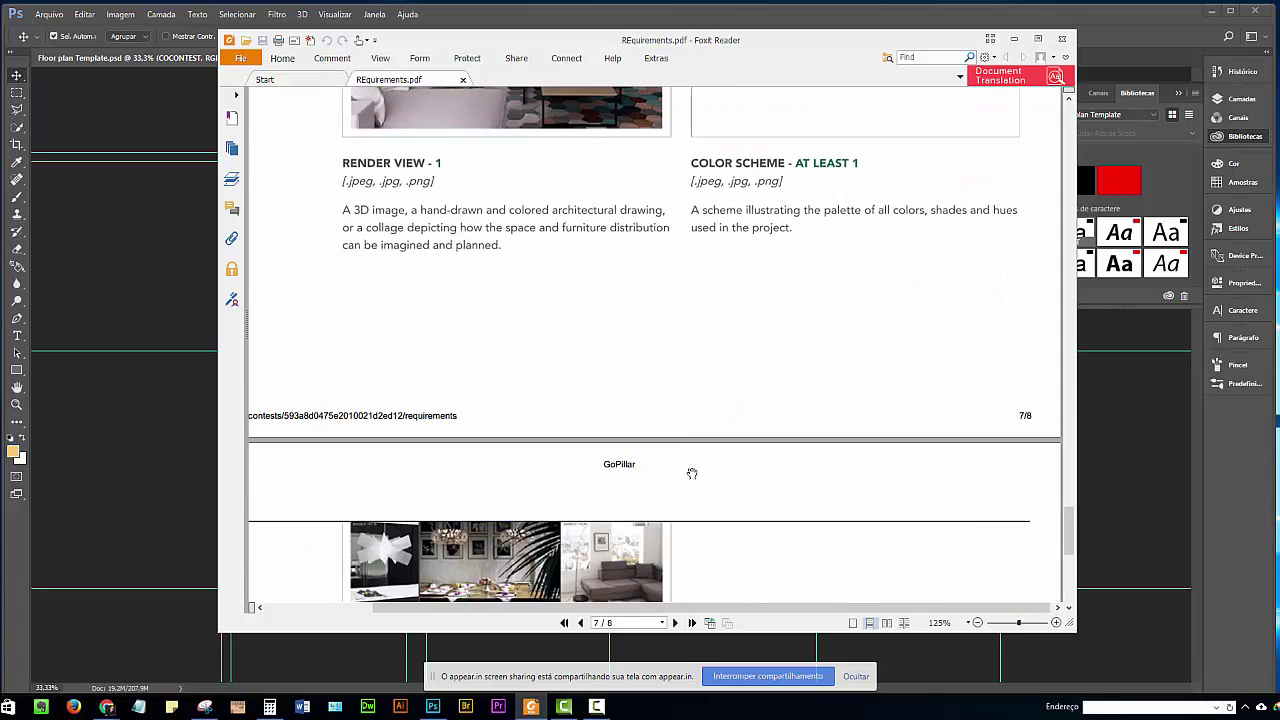
scroll(692, 473, "down", 5)
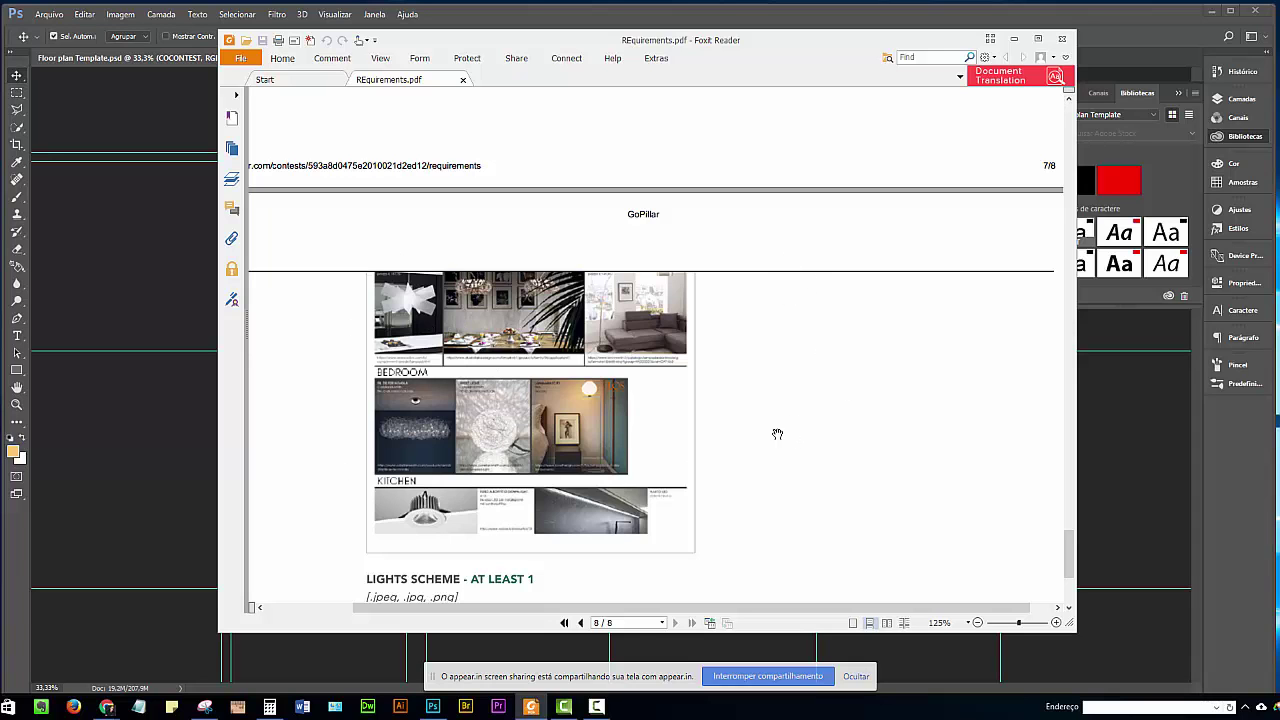
Step: Scroll through pages 7 and 8, then back up to page 6's 'LIGHTING PLAN - AT LEAST 1' requirements
left_click_drag(679, 264, 720, 426)
scroll(660, 320, "up", 3)
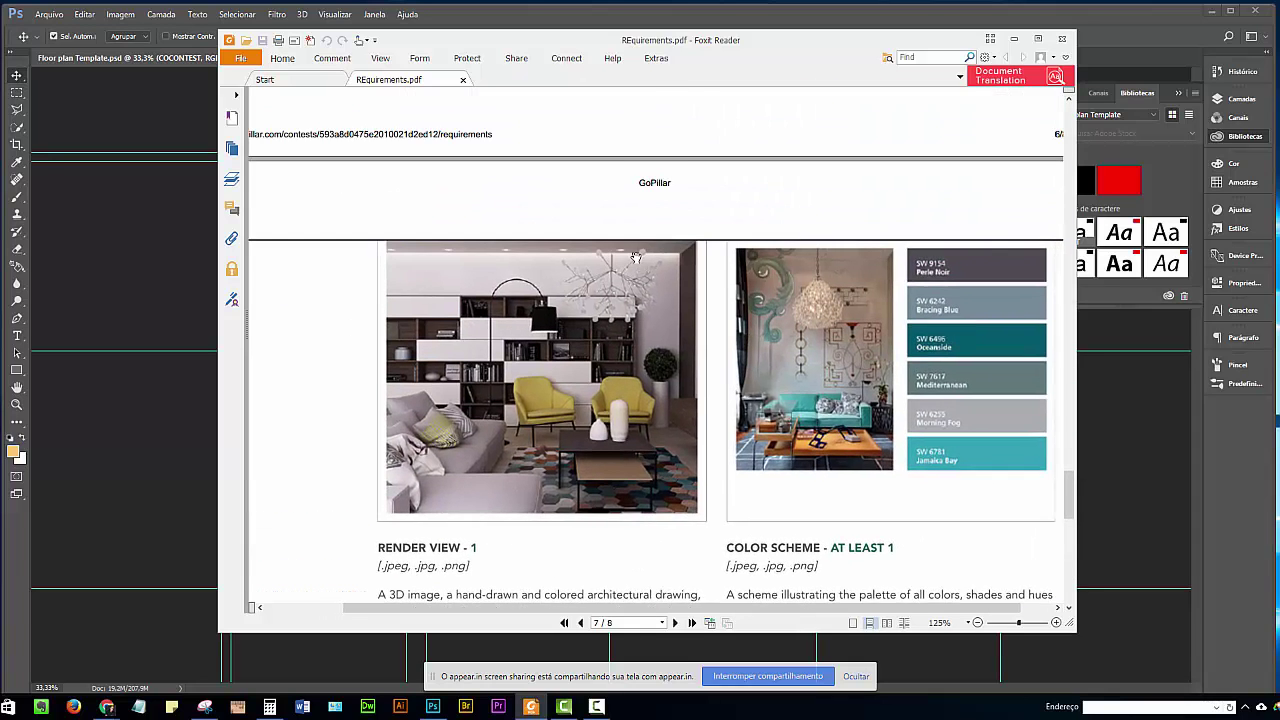
scroll(620, 300, "up", 3)
scroll(590, 290, "up", 3)
scroll(560, 340, "down", 1)
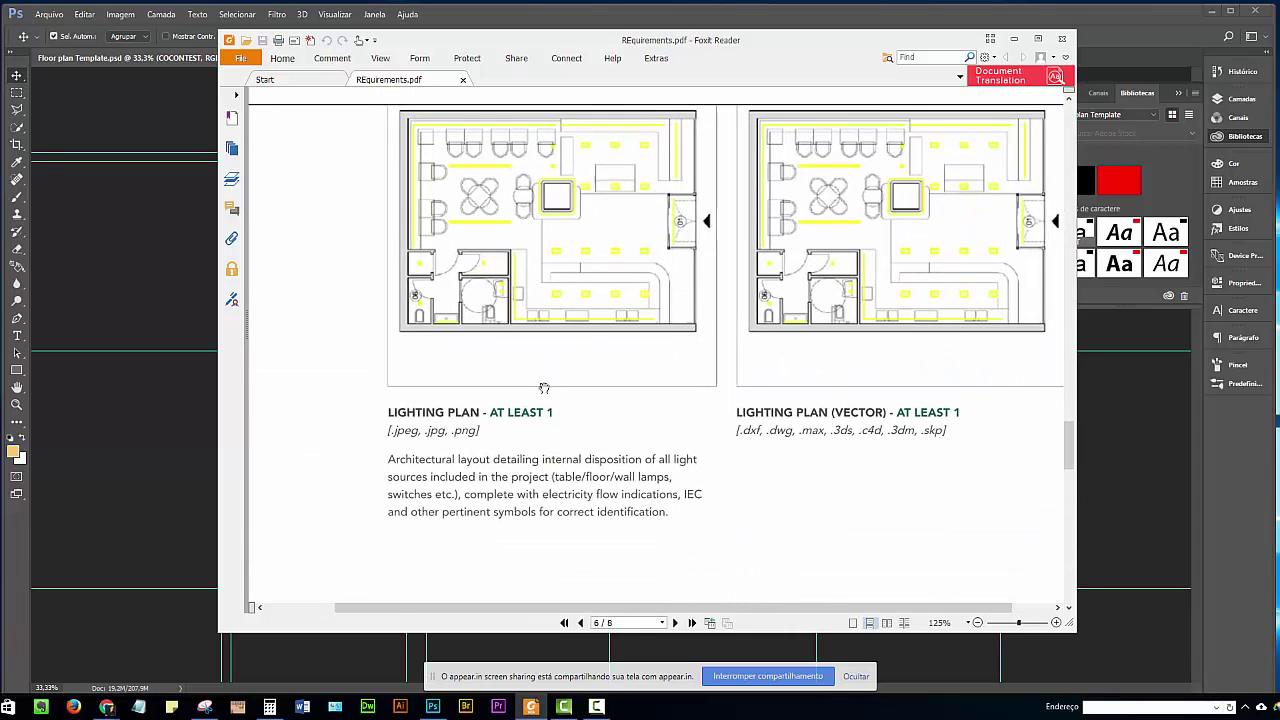
scroll(520, 444, "down", 2)
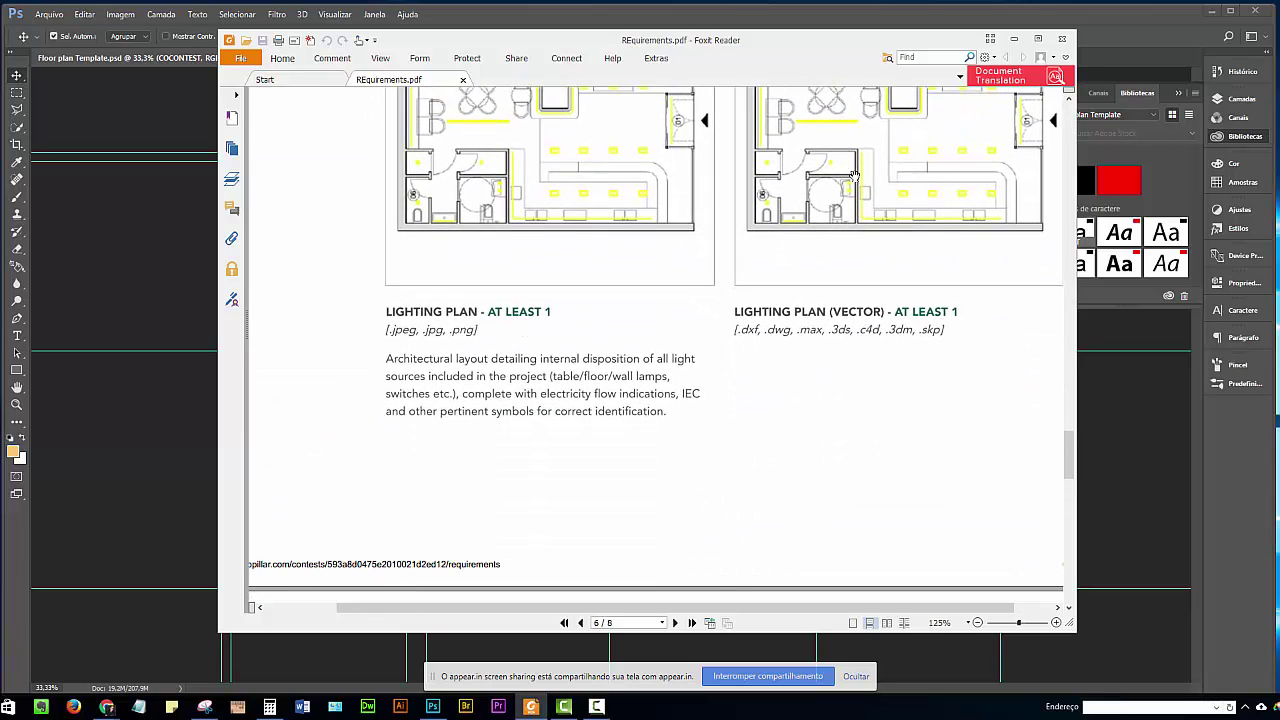
scroll(842, 339, "up", 3)
scroll(842, 339, "right", 1)
scroll(842, 339, "down", 3)
scroll(820, 325, "down", 5)
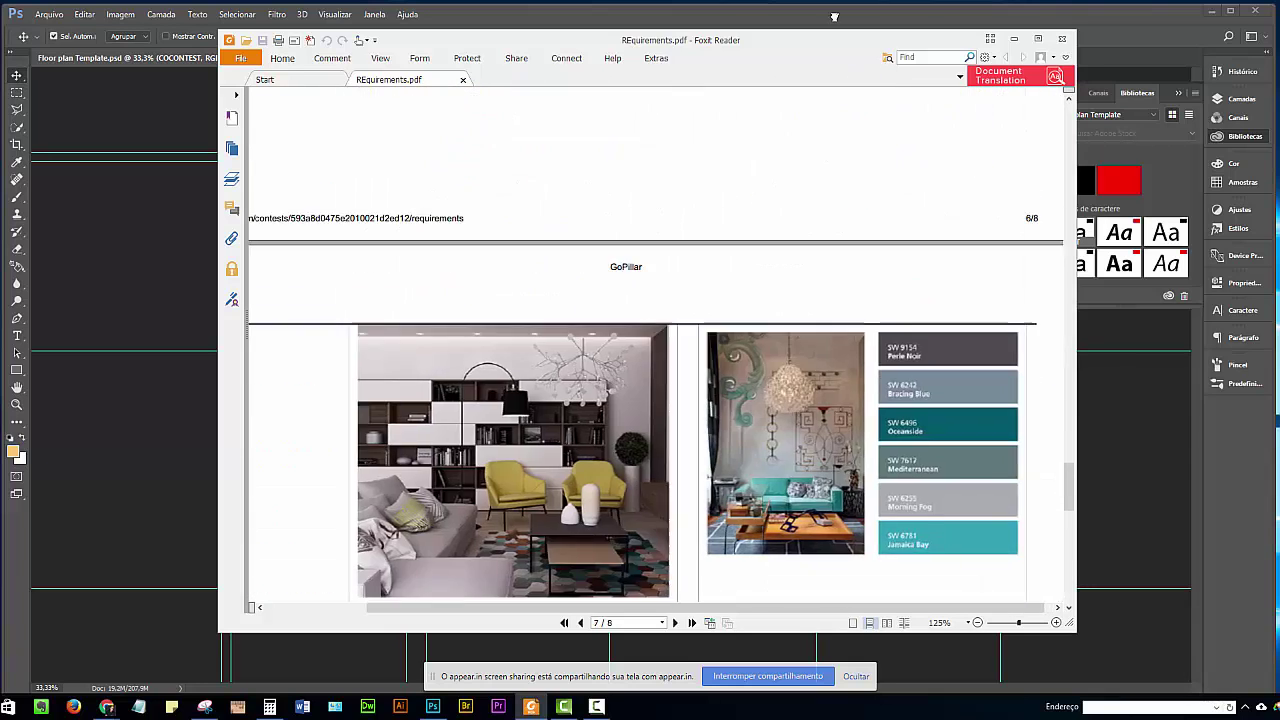
scroll(790, 310, "down", 5)
scroll(763, 297, "down", 5)
scroll(790, 260, "down", 5)
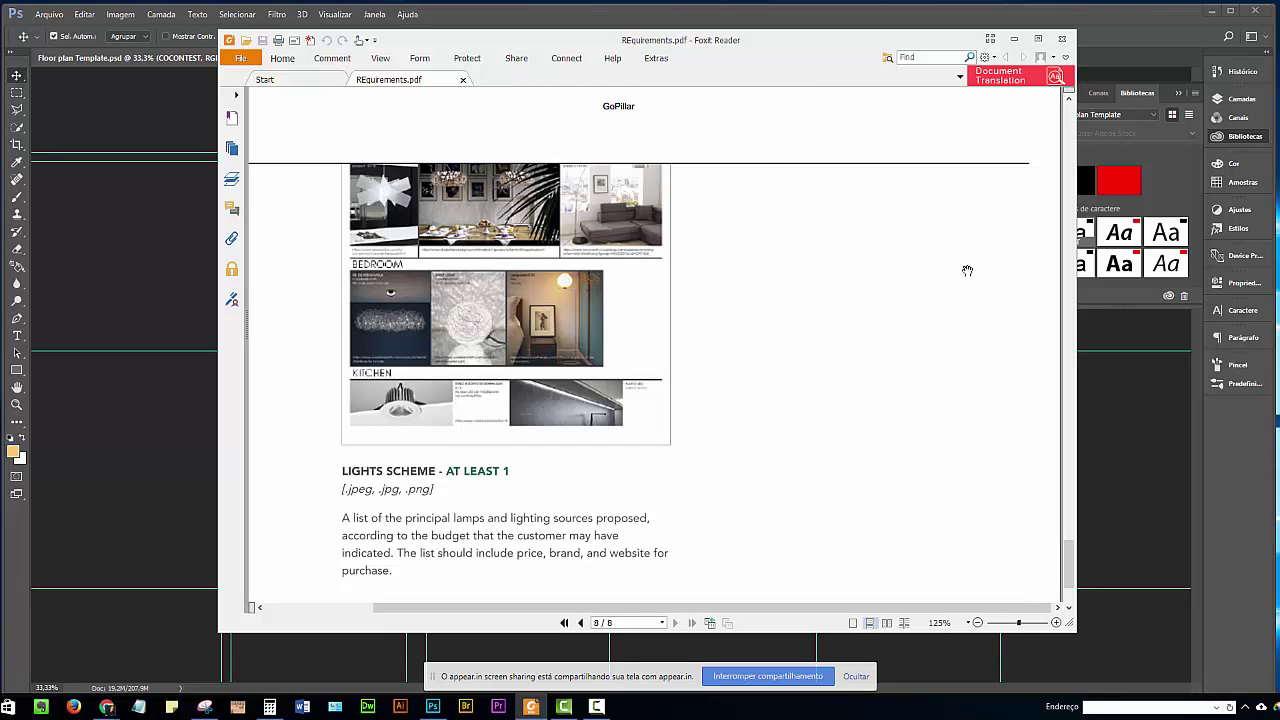
scroll(626, 146, "up", 5)
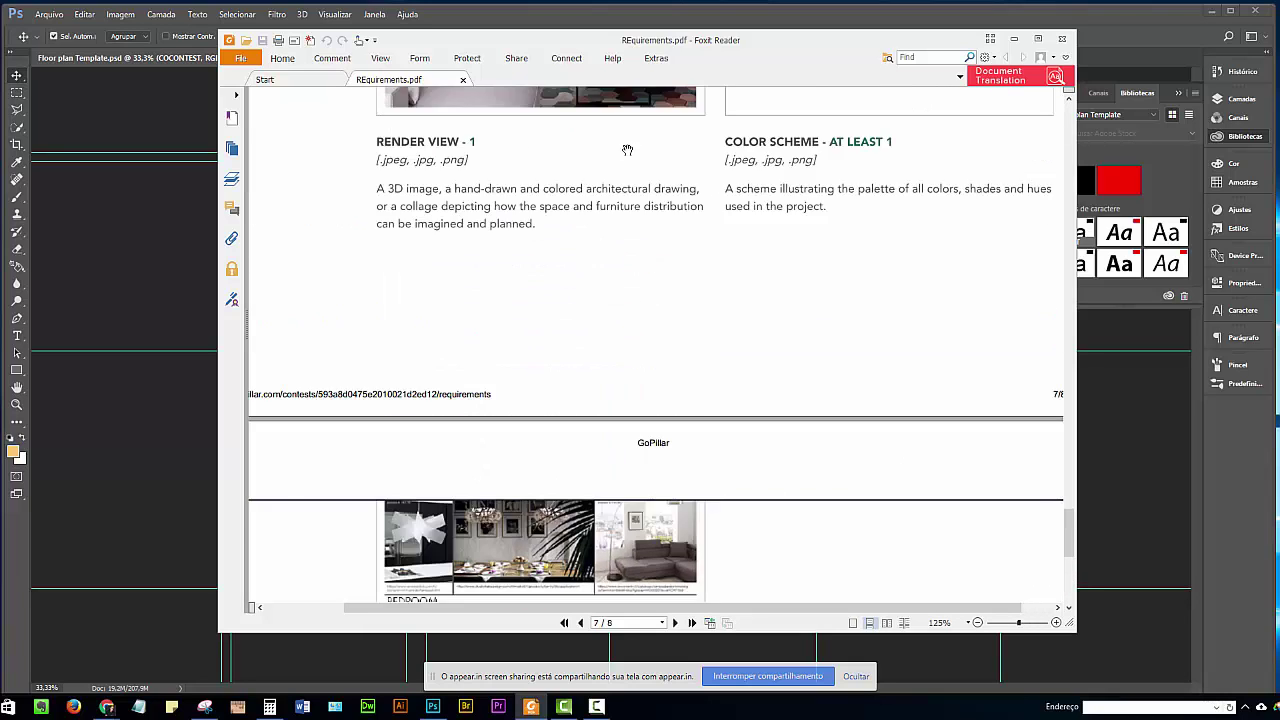
scroll(620, 300, "up", 6)
scroll(621, 450, "up", 5)
scroll(621, 503, "up", 3)
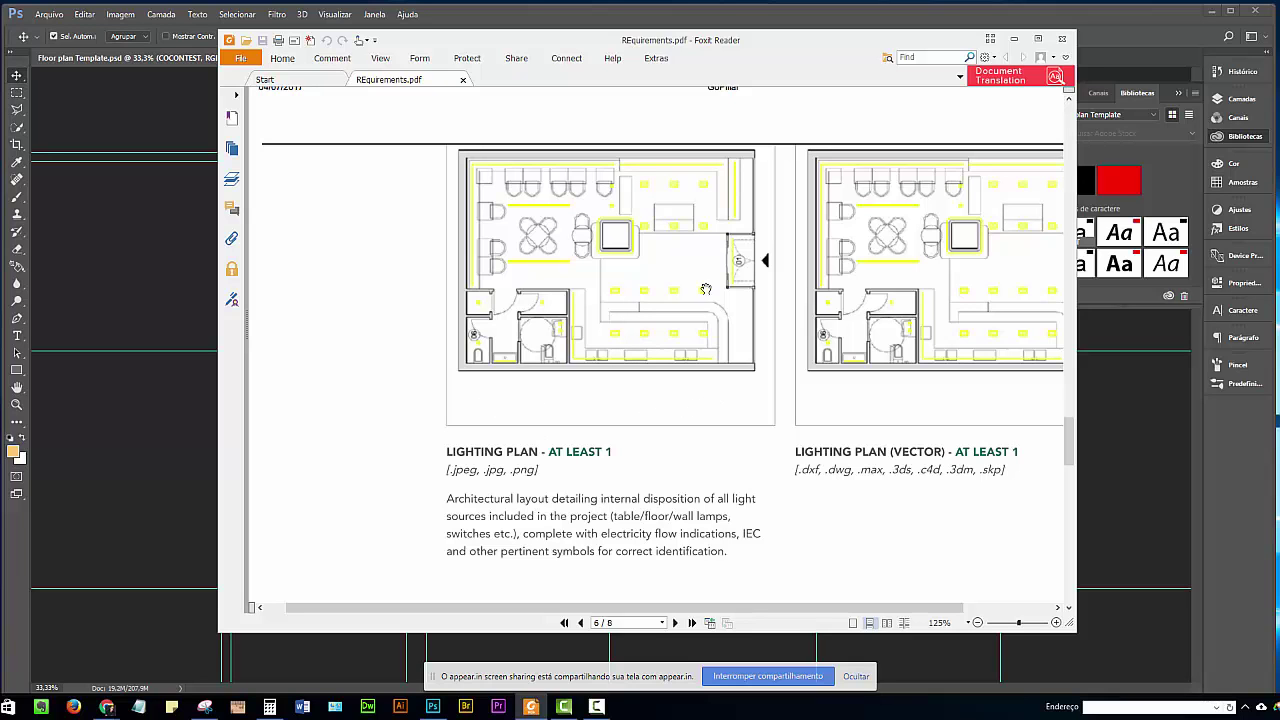
Step: Nudge the lighting plan drawings into view and scroll down to page 8
left_click_drag(941, 310, 844, 282)
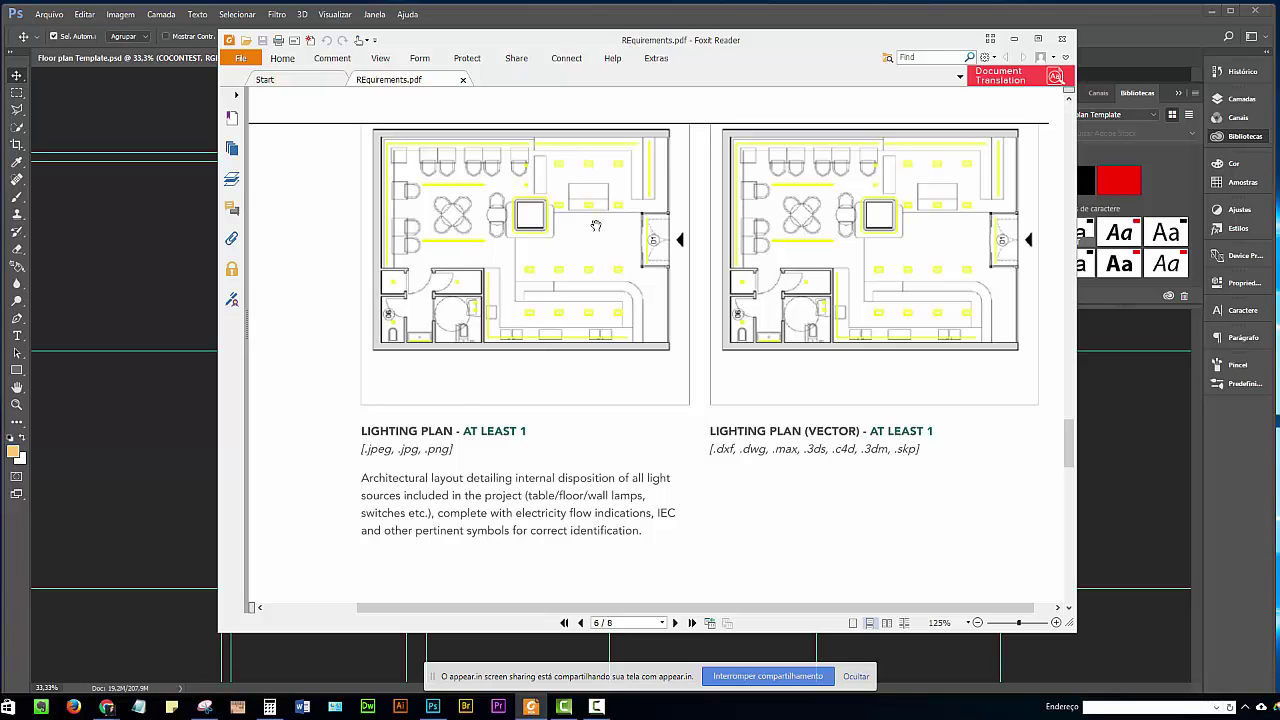
scroll(620, 432, "down", 5)
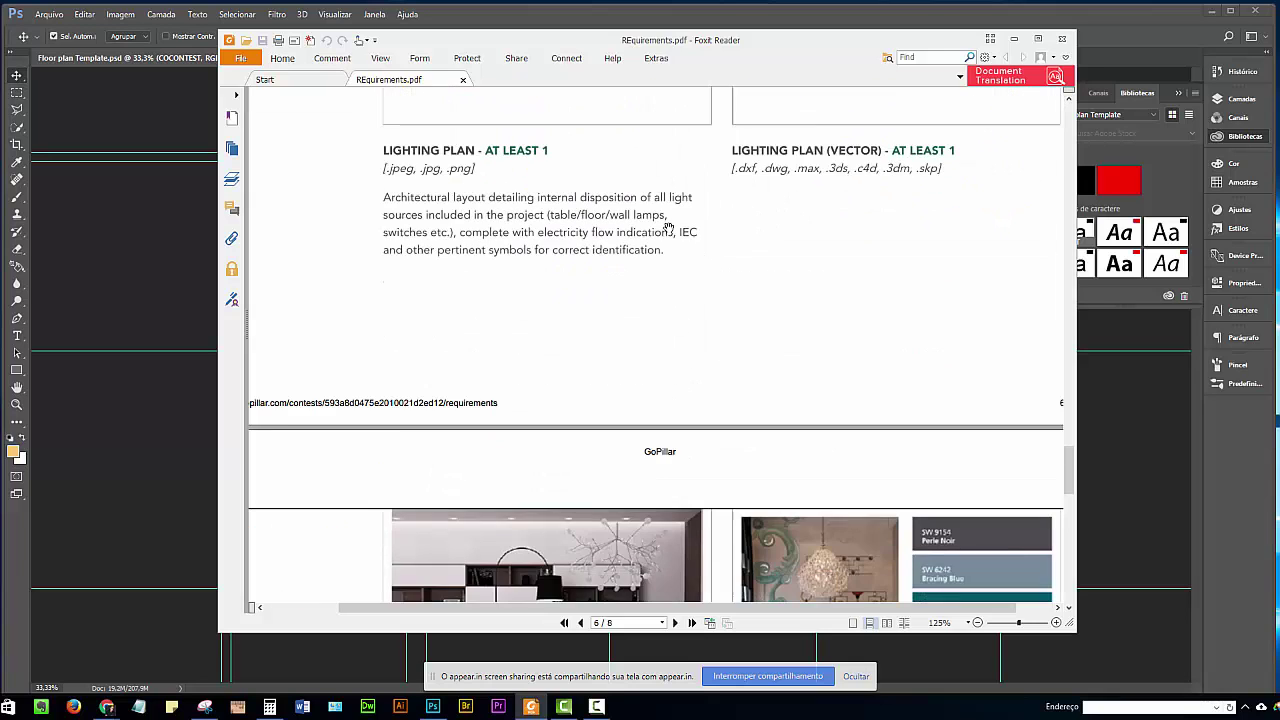
scroll(622, 400, "down", 5)
scroll(625, 360, "down", 5)
scroll(627, 318, "down", 5)
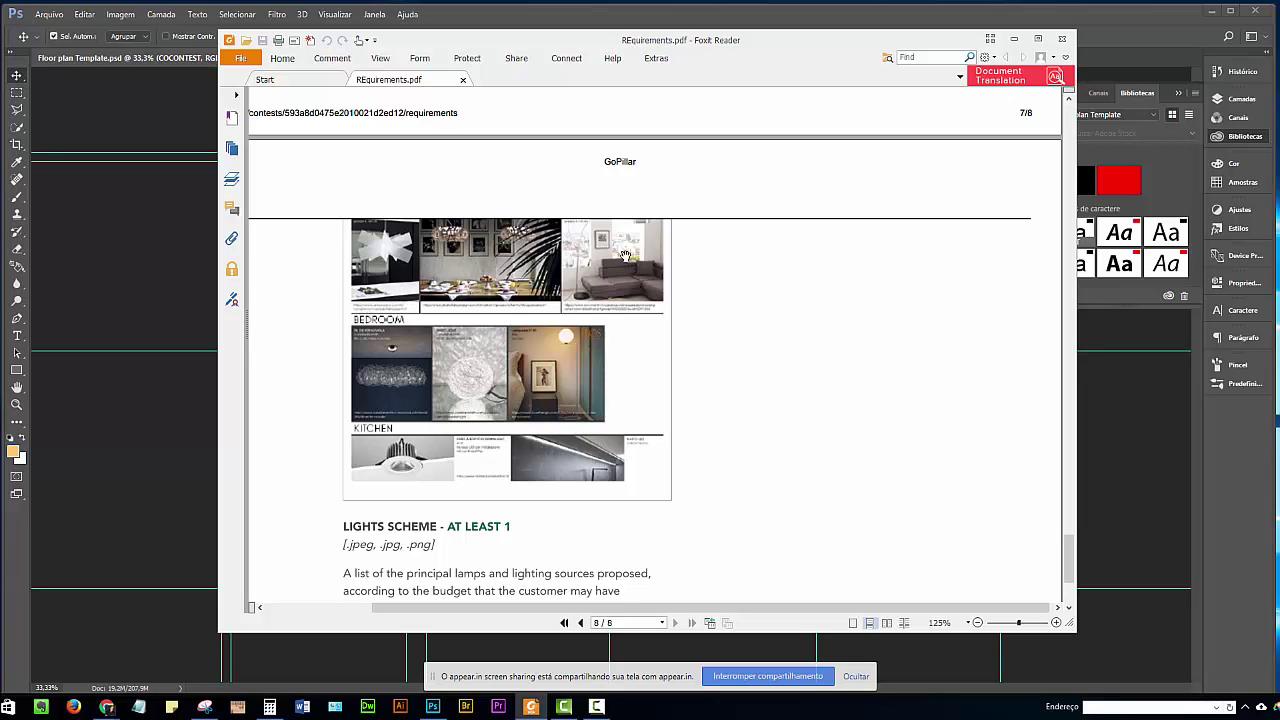
Step: Scroll back up past page 6 to page 5's 'CEILING/FALSE-CEILING PLAN - AT LEAST 1' requirements
scroll(763, 309, "up", 1)
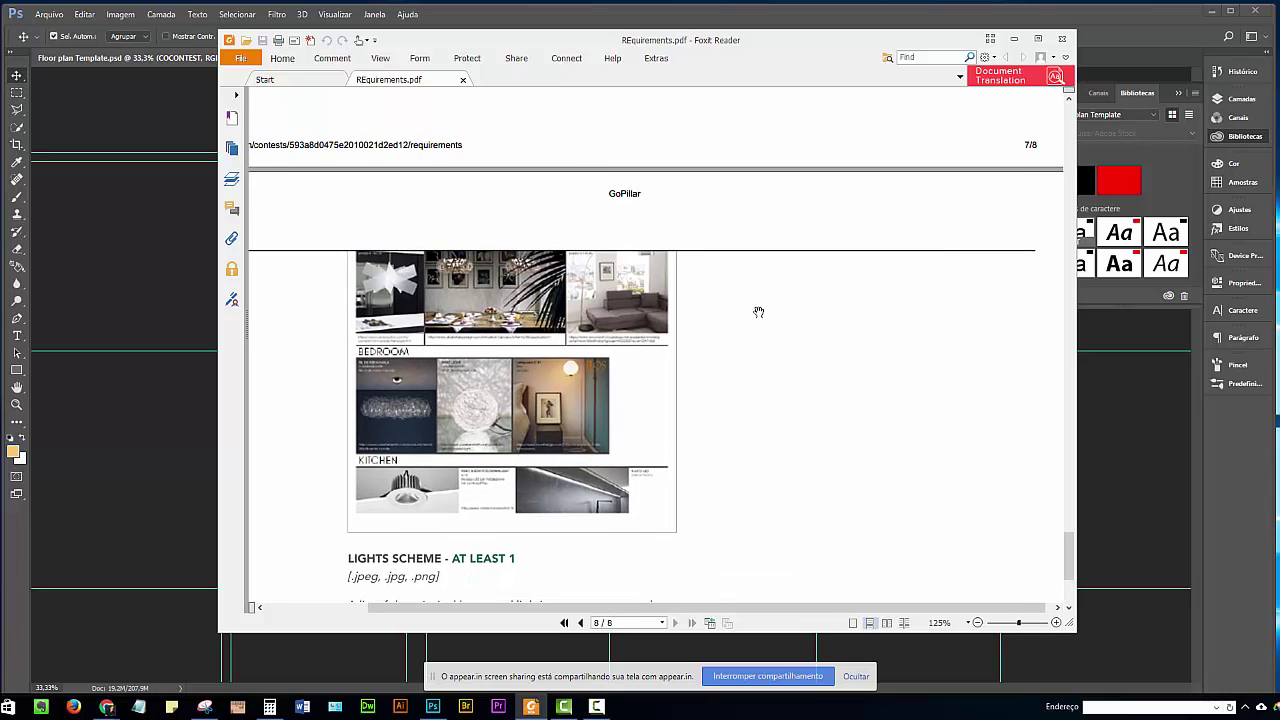
scroll(555, 342, "up", 5)
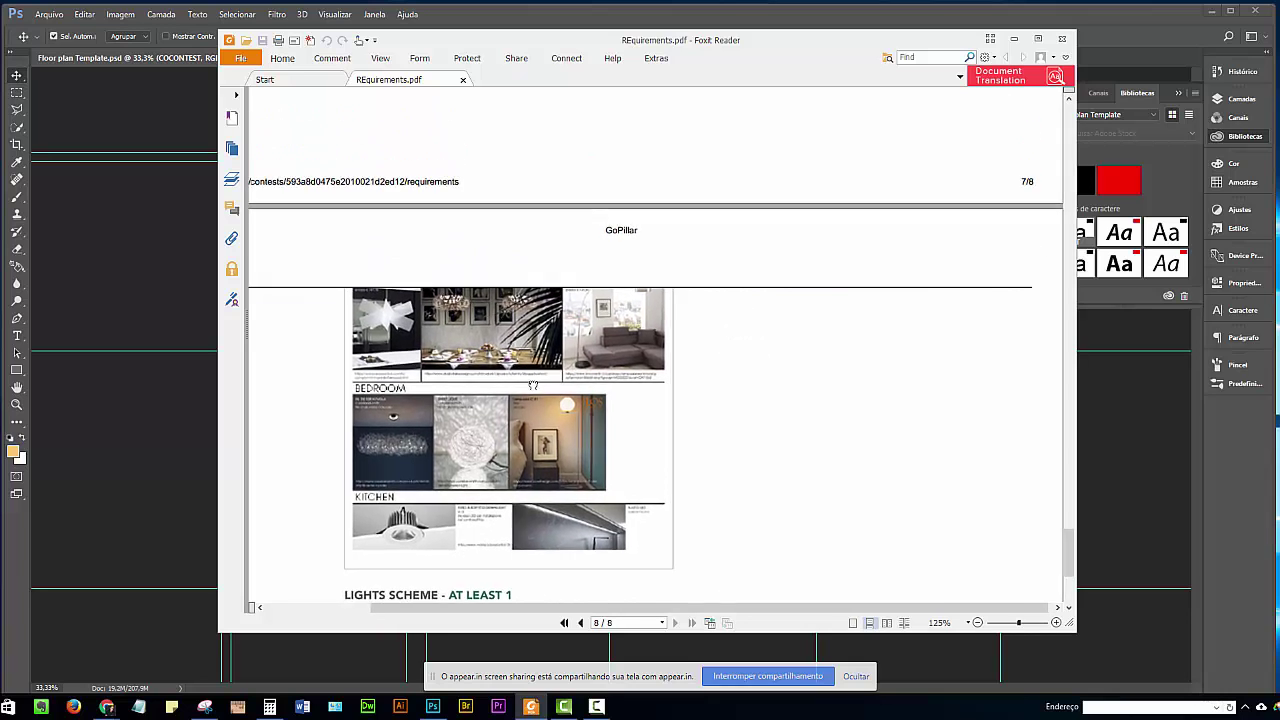
scroll(601, 290, "up", 3)
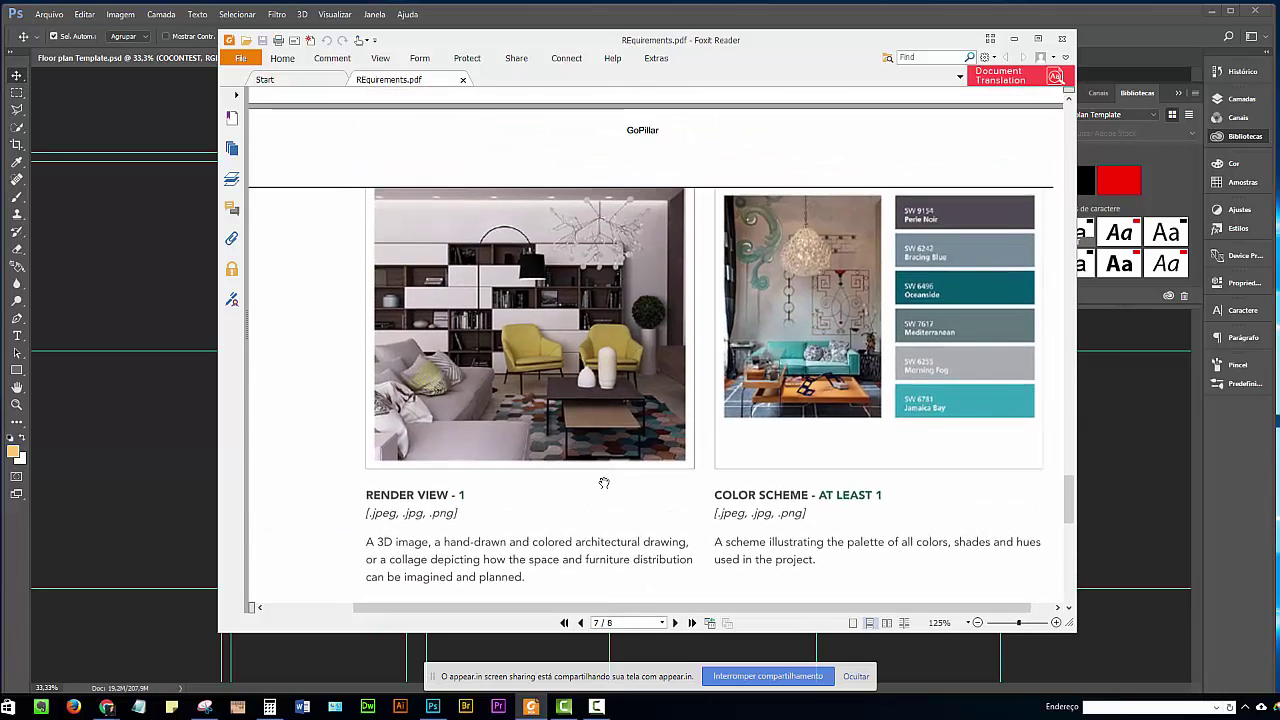
scroll(603, 486, "up", 3)
scroll(660, 314, "up", 3)
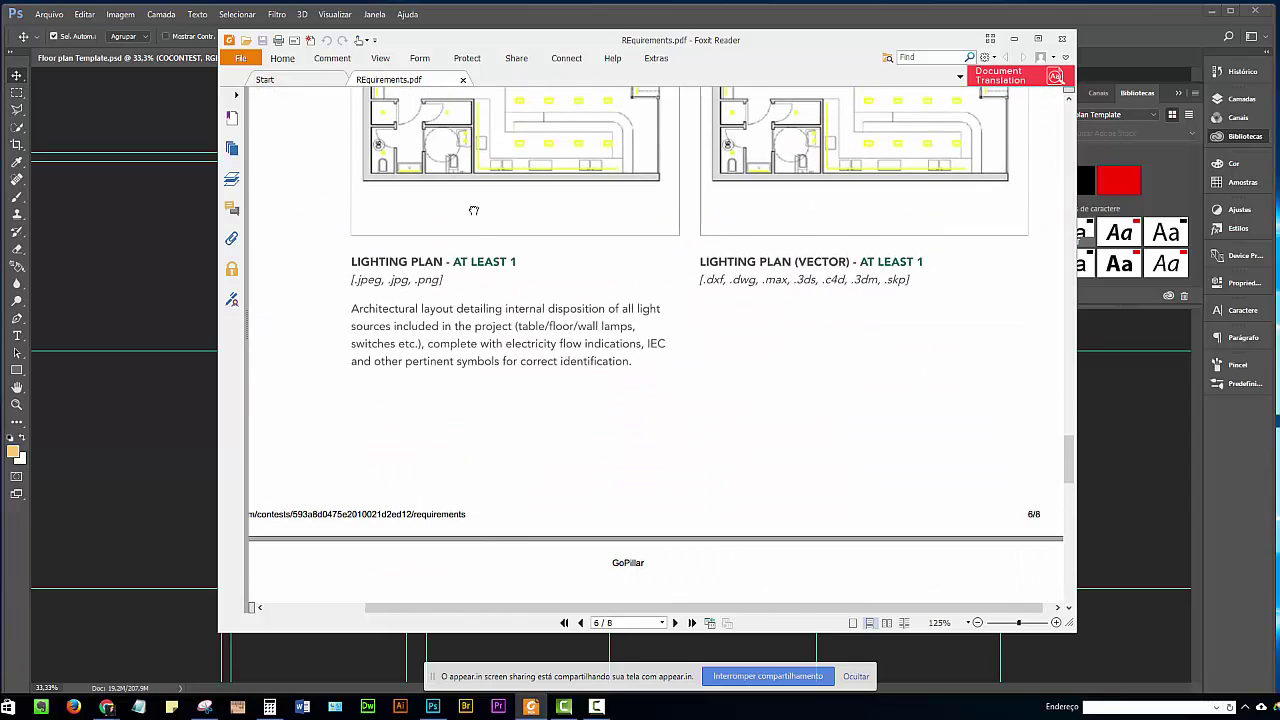
scroll(651, 280, "up", 3)
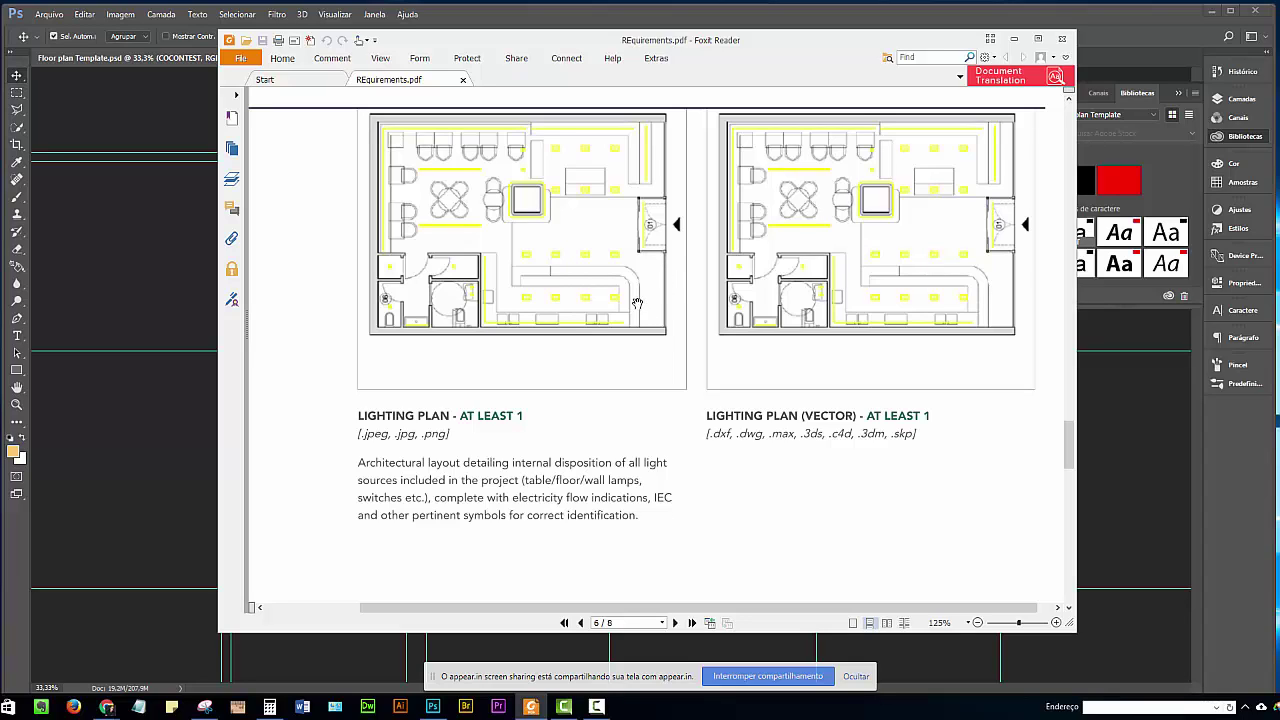
scroll(588, 258, "up", 2)
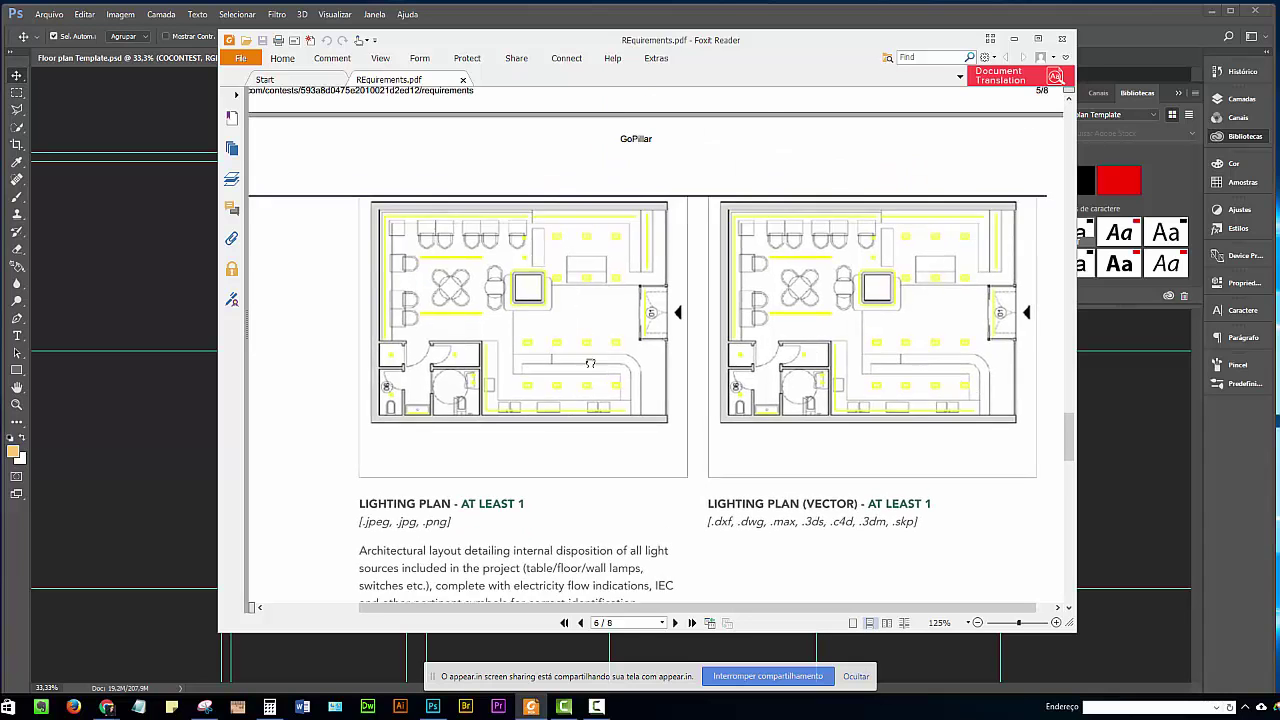
scroll(585, 331, "up", 3)
scroll(609, 177, "up", 5)
scroll(617, 400, "up", 1)
scroll(622, 292, "up", 1)
scroll(622, 292, "left", 1)
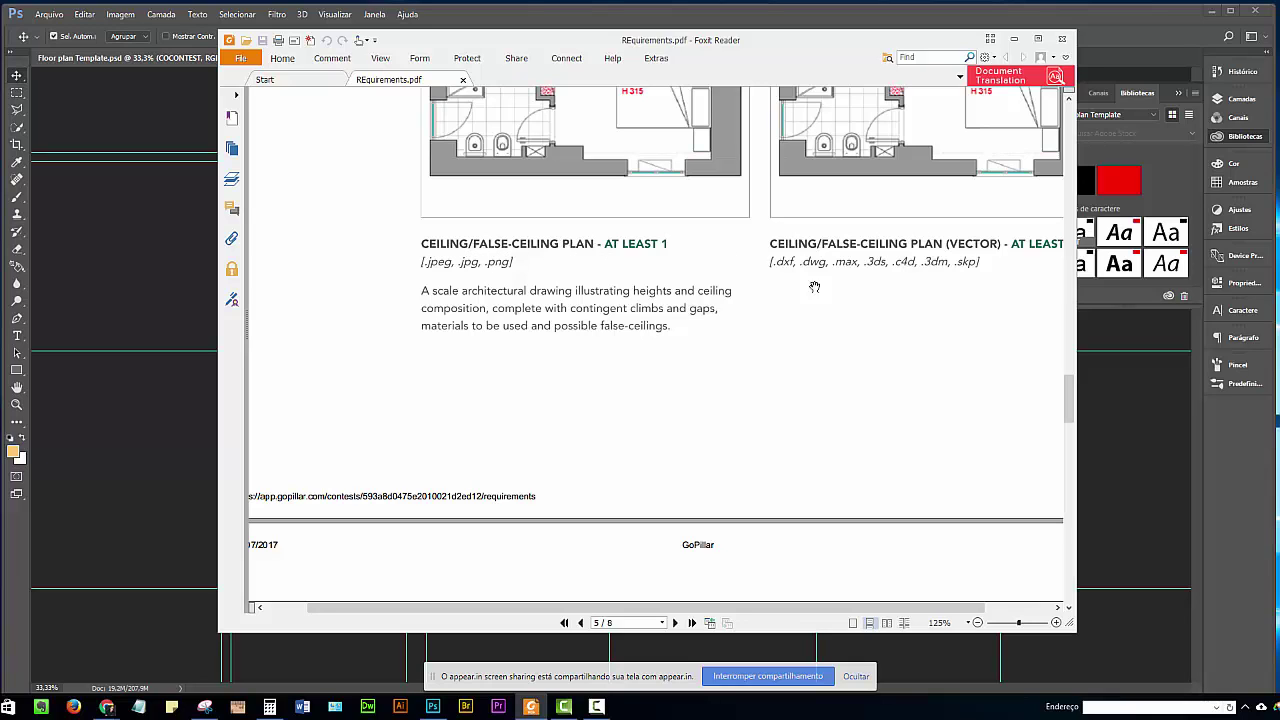
Step: Pan past the ceiling plan section and scroll down to page 8's Lights Scheme
left_click_drag(814, 287, 757, 307)
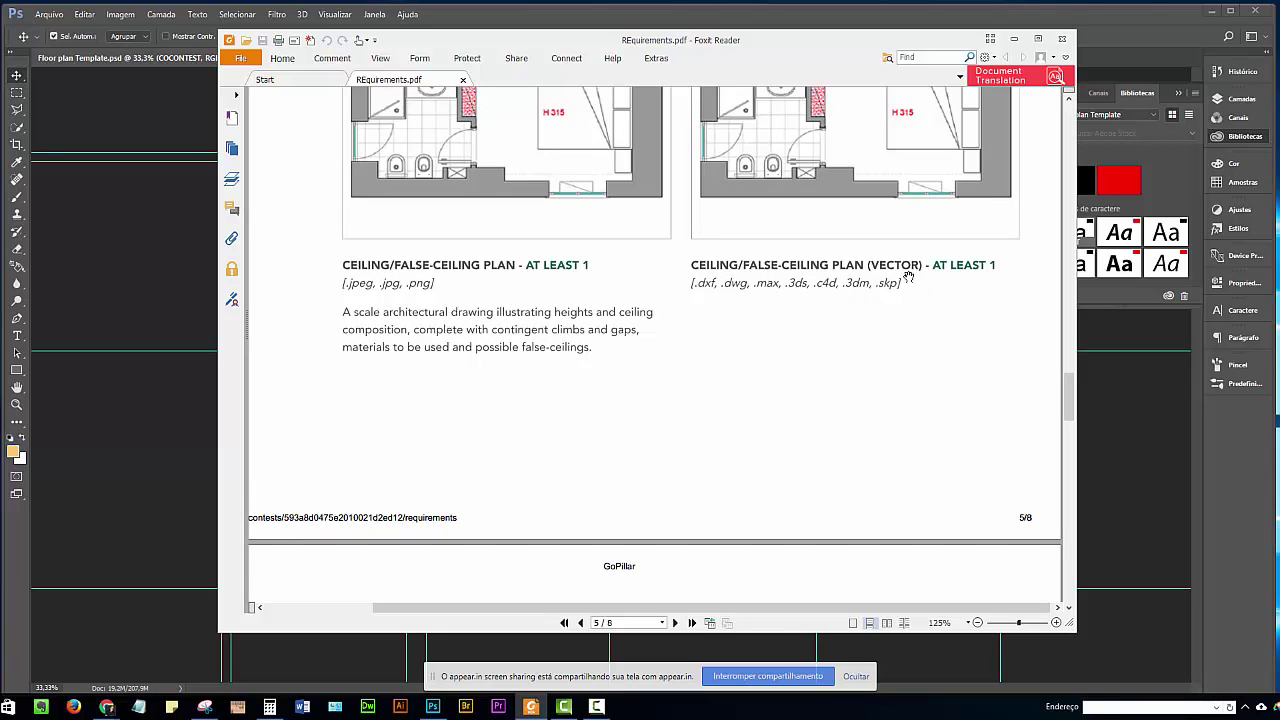
left_click_drag(797, 349, 795, 256)
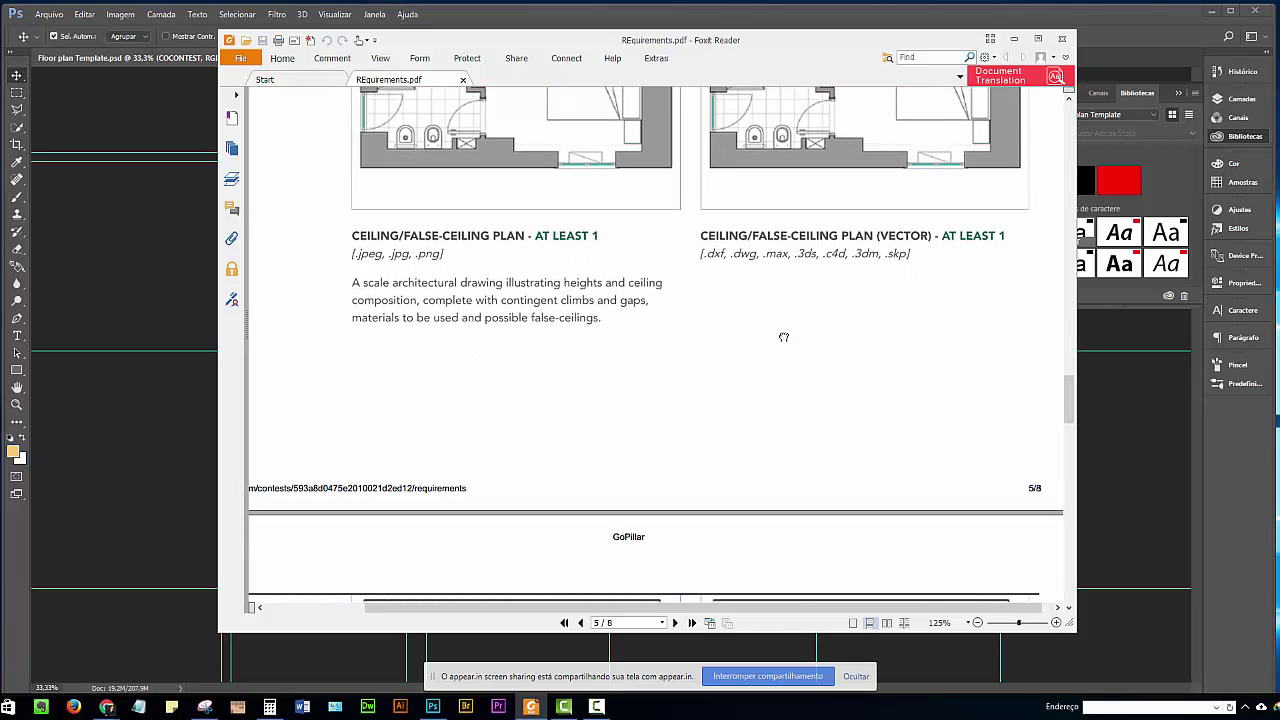
scroll(784, 337, "down", 6)
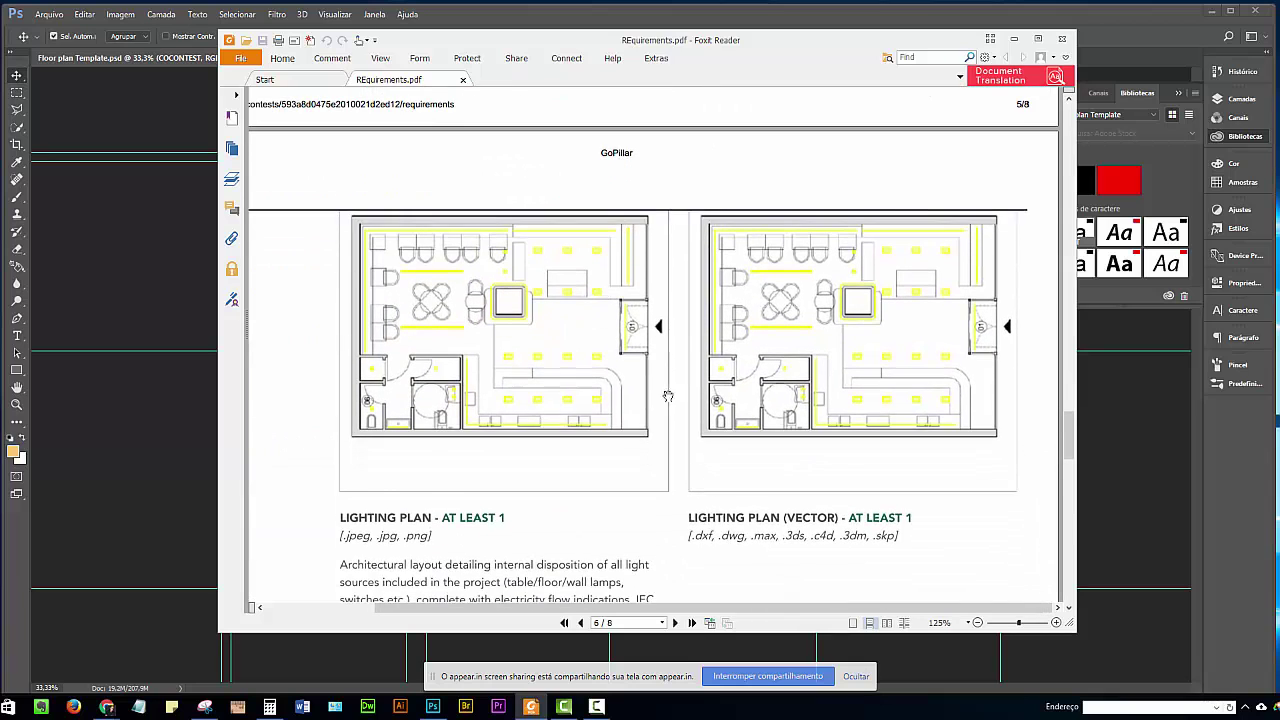
scroll(668, 396, "down", 3)
scroll(699, 352, "down", 2)
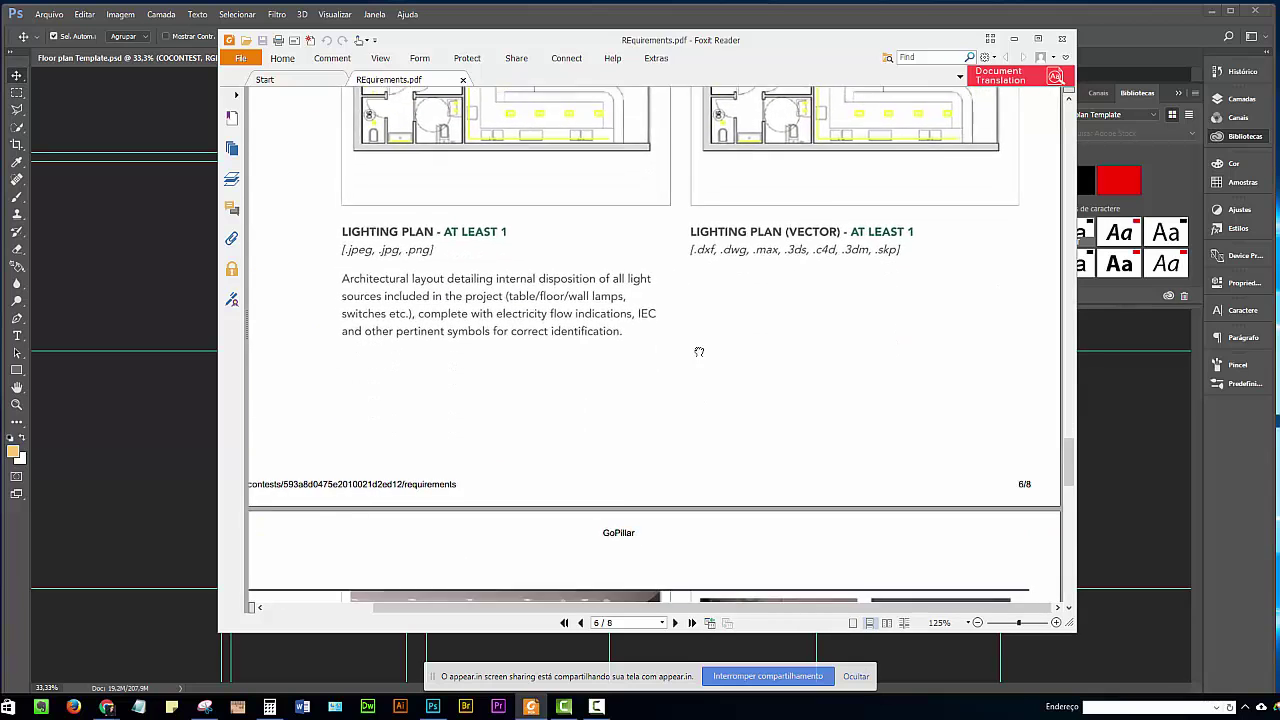
scroll(699, 352, "down", 4)
scroll(694, 424, "down", 3)
scroll(734, 430, "down", 3)
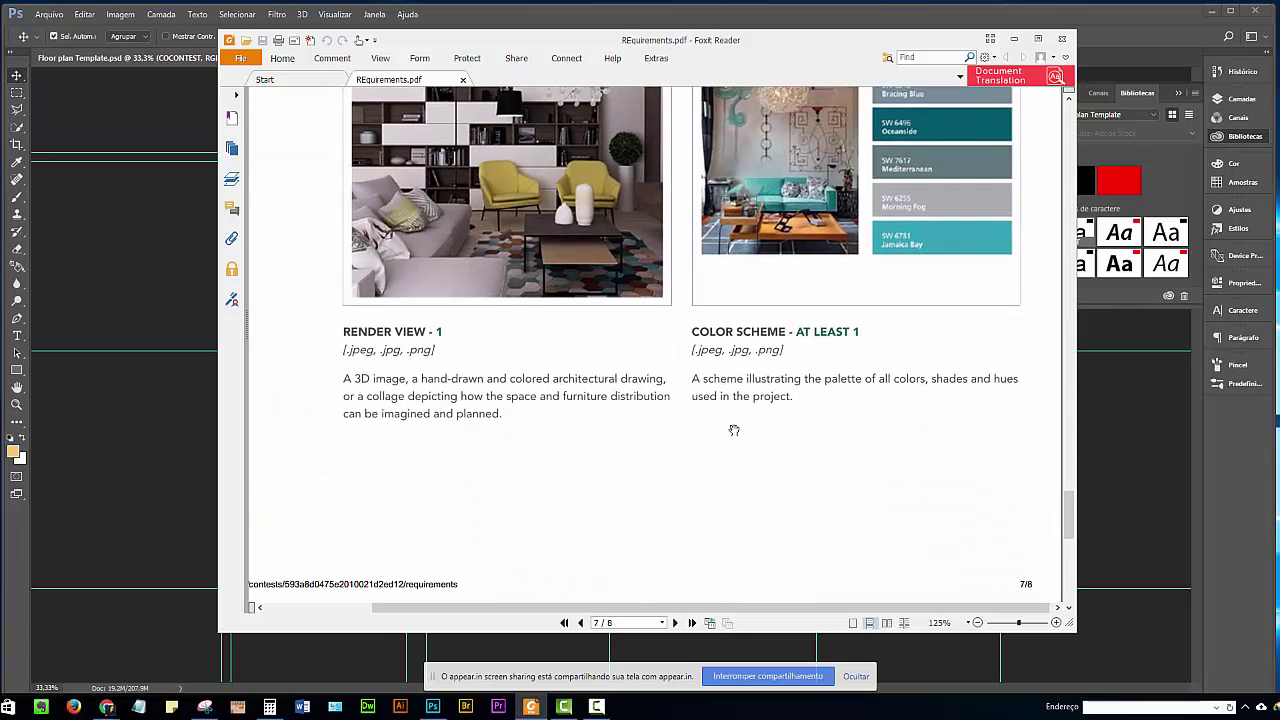
scroll(734, 430, "down", 2)
scroll(723, 400, "down", 4)
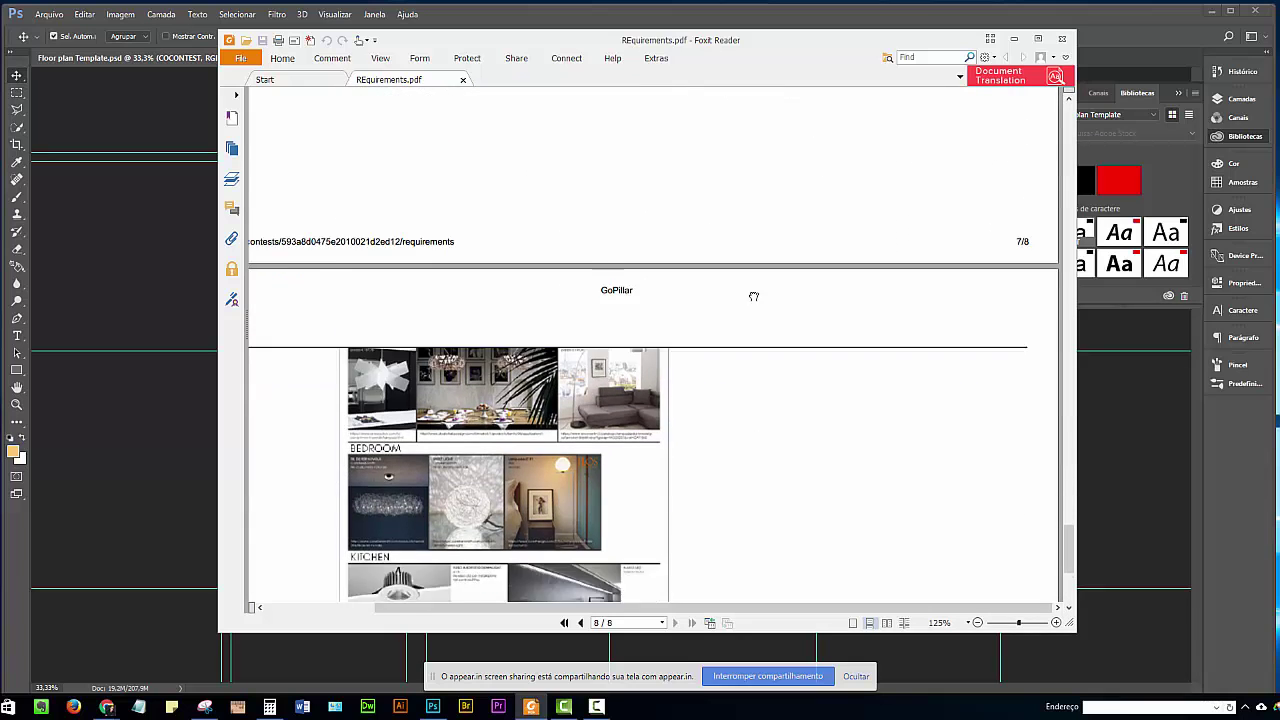
scroll(749, 203, "down", 3)
Step: Close REquirements.pdf in Foxit Reader and dismiss the K-Lite Update Checker notice
scroll(740, 212, "up", 1)
scroll(749, 291, "down", 1)
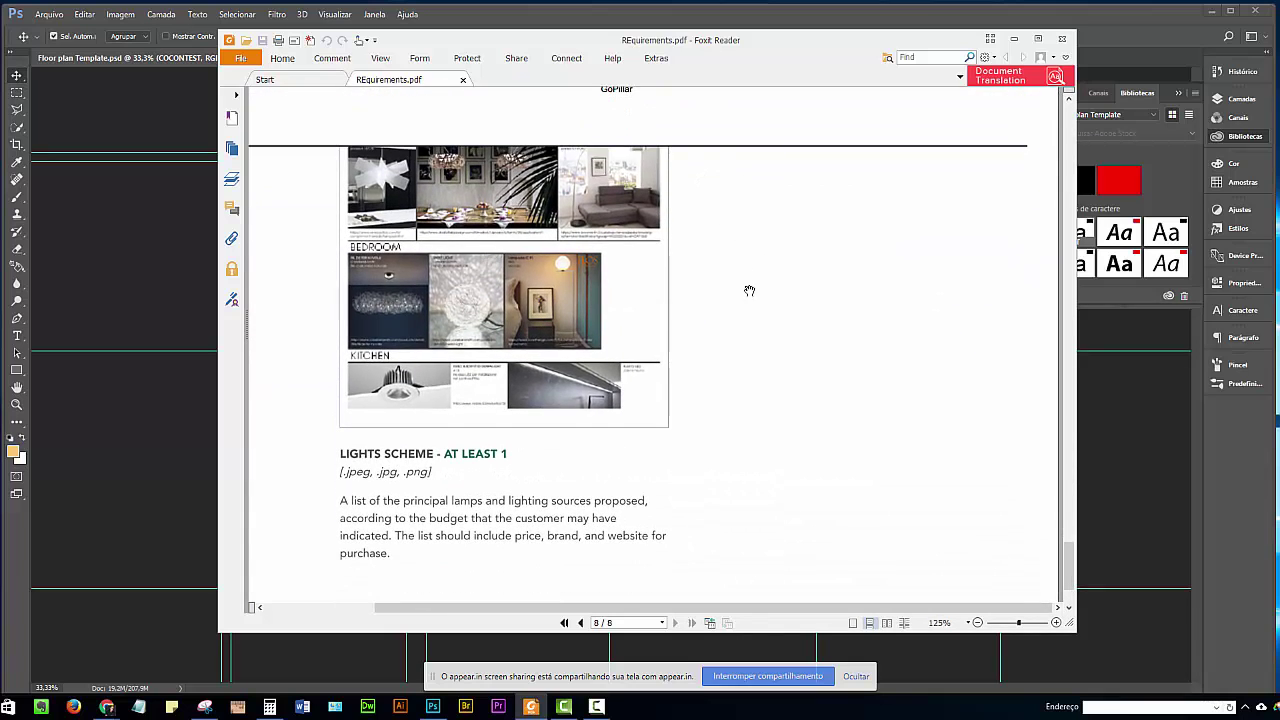
scroll(743, 400, "up", 2)
scroll(737, 274, "down", 2)
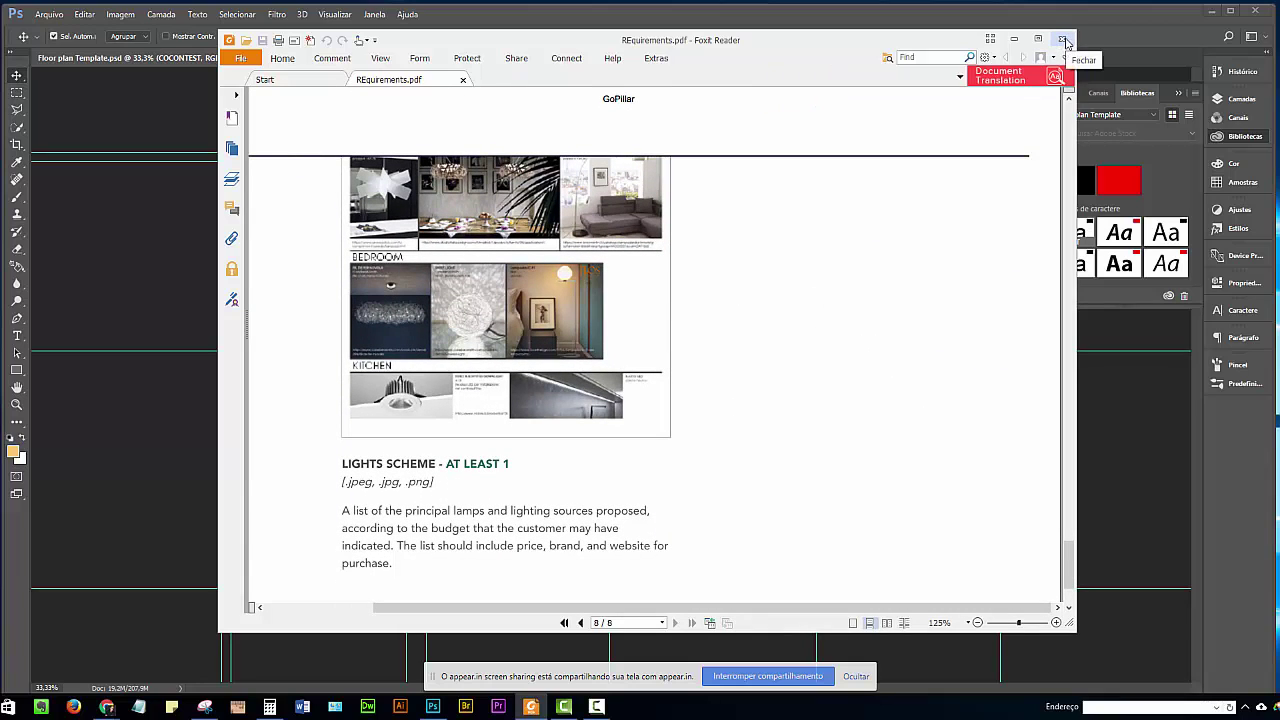
left_click(1065, 40)
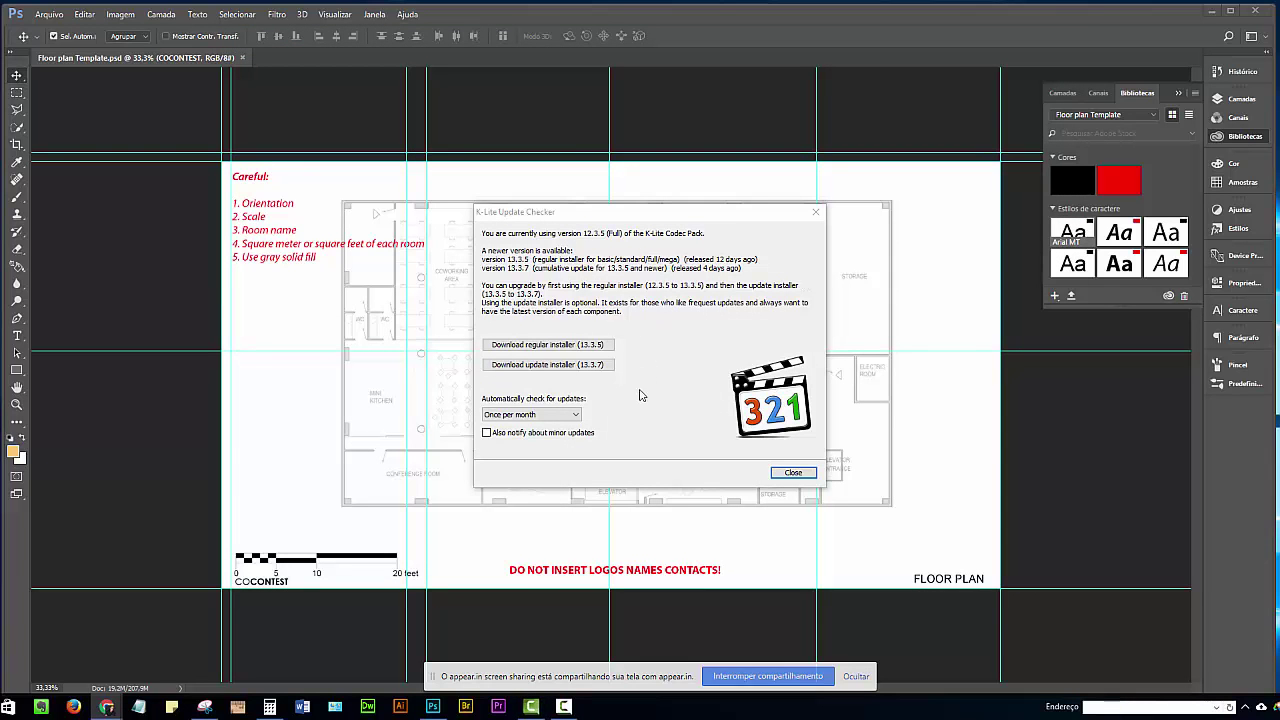
left_click(793, 473)
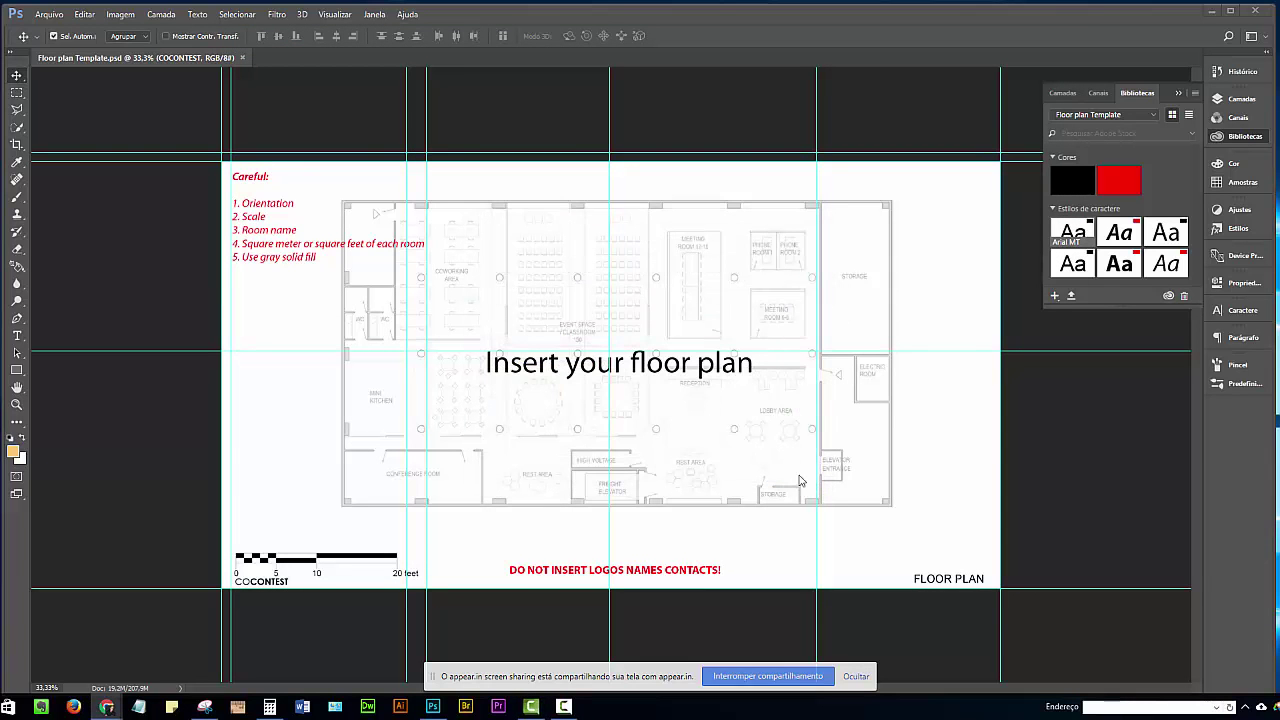